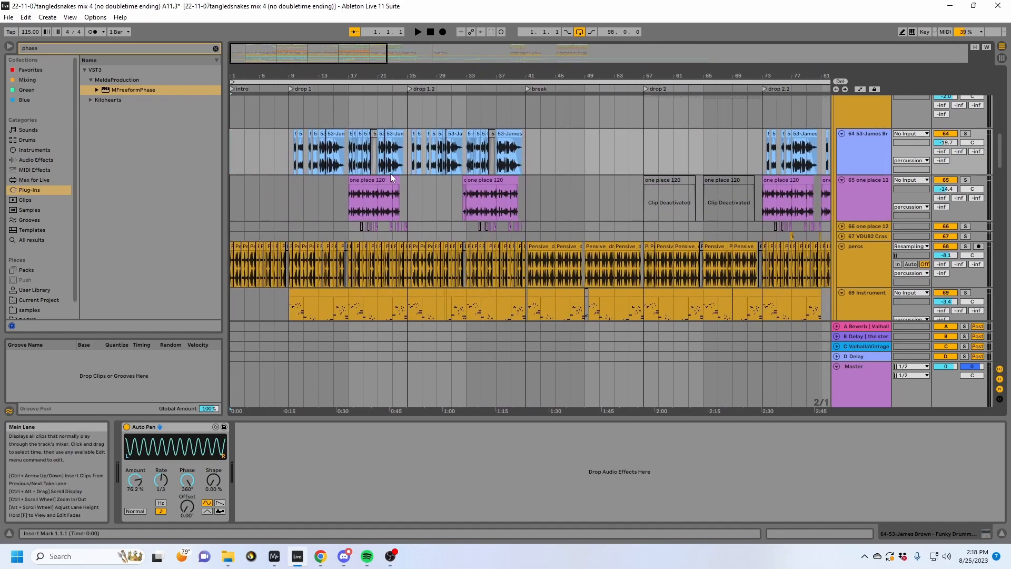
Step: Look over the percussion tracks, marking the intro and the section from bar 25 to bar 57 on track 69
click(293, 208)
drag(293, 209, 213, 200)
scroll(305, 188, down, 2)
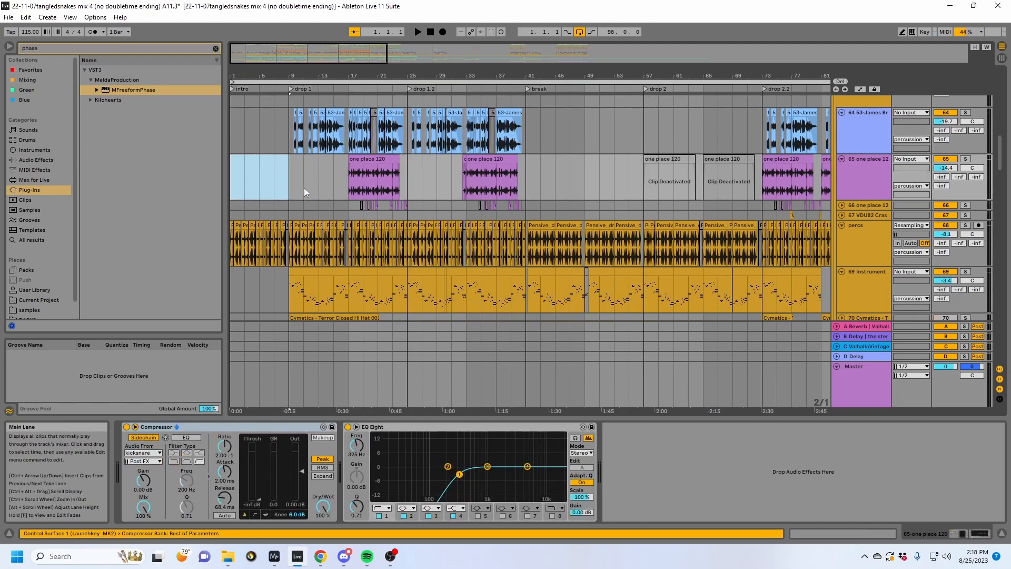
scroll(305, 187, down, 6)
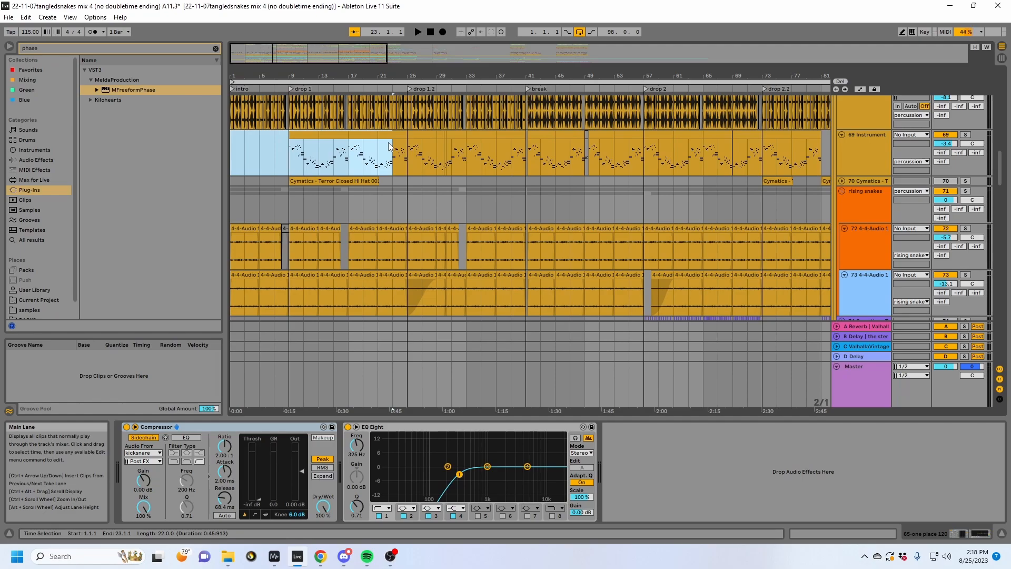
drag(402, 145, 644, 153)
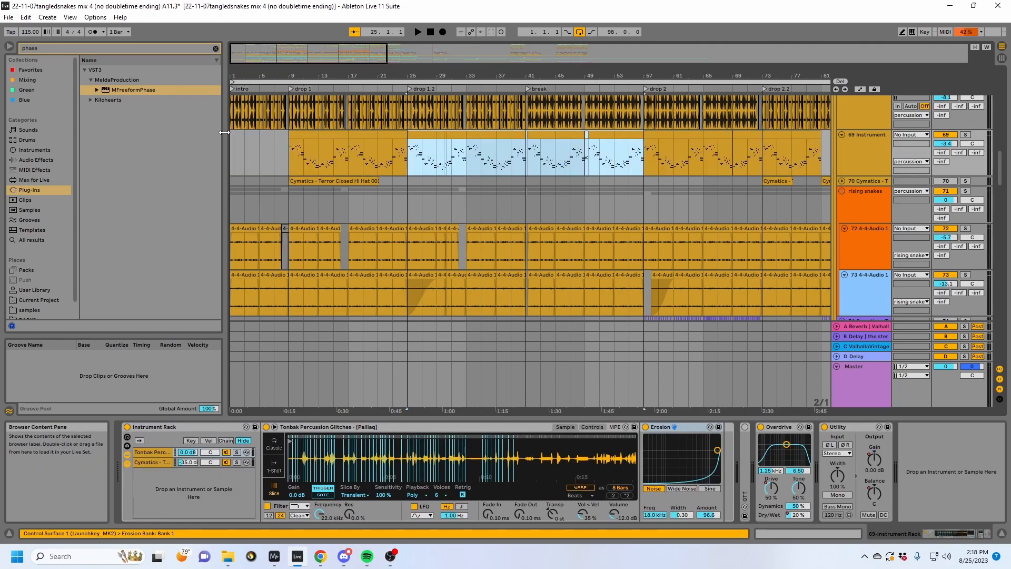
Step: Play the arrangement from the start and select the bells group track to view its devices
click(233, 143)
key(space)
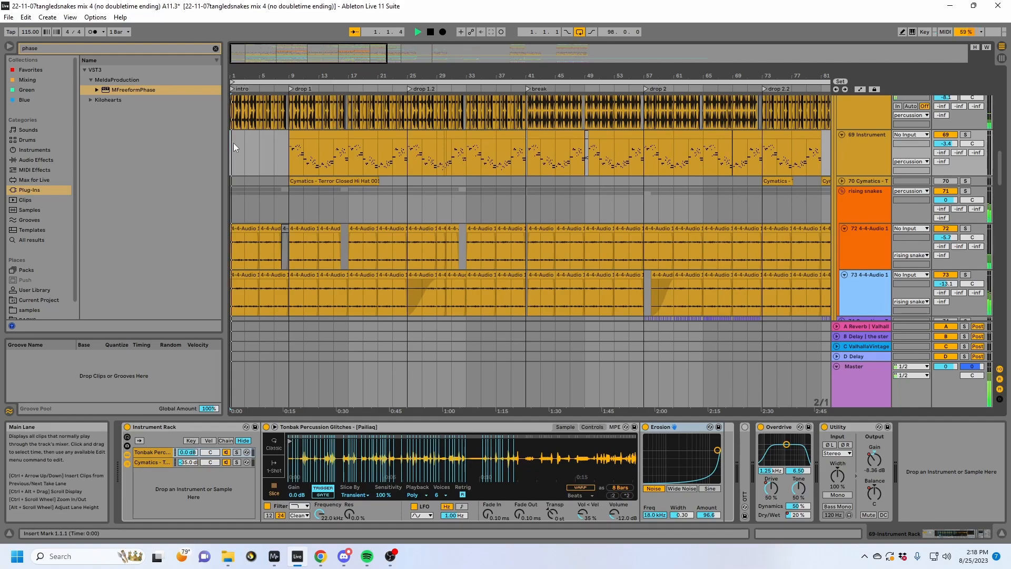
scroll(401, 237, up, 3)
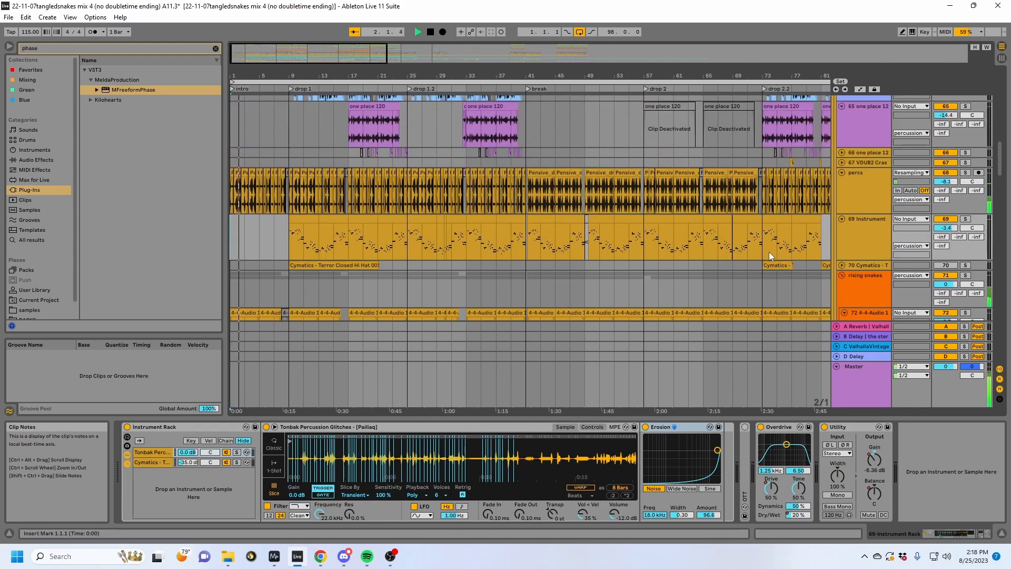
scroll(771, 251, down, 15)
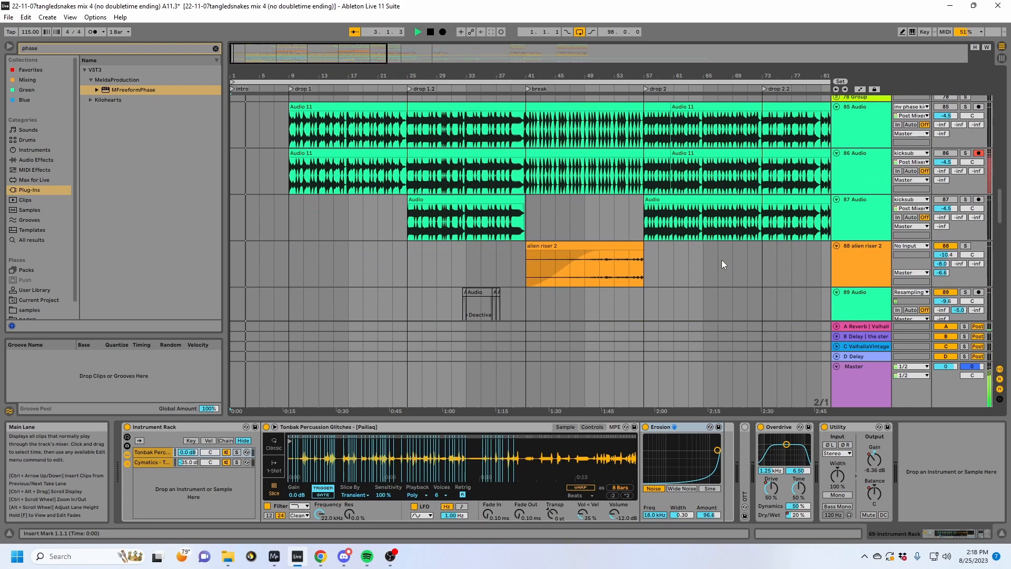
scroll(722, 260, down, 10)
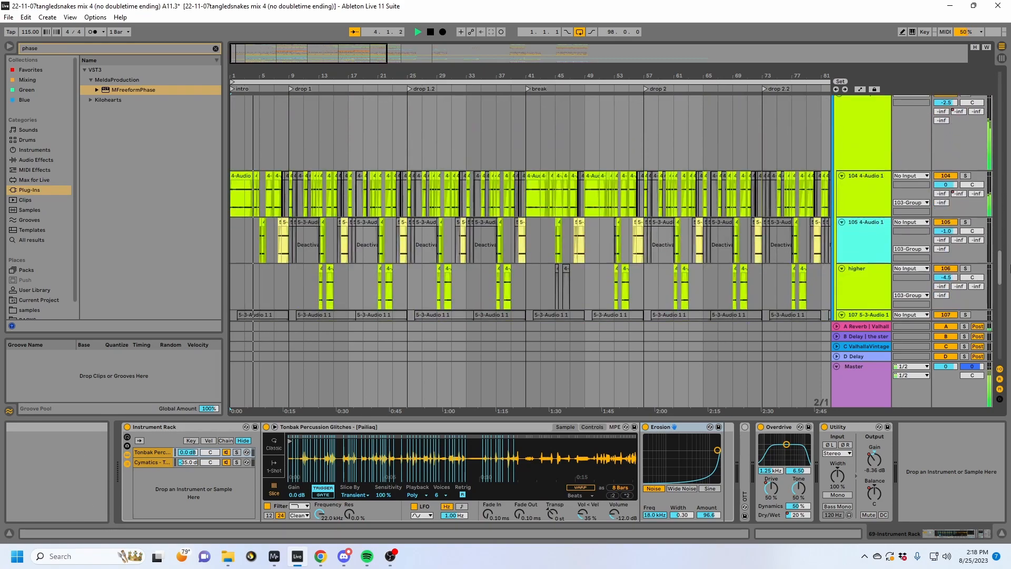
drag(1010, 269, 1010, 259)
scroll(852, 194, up, 4)
click(860, 156)
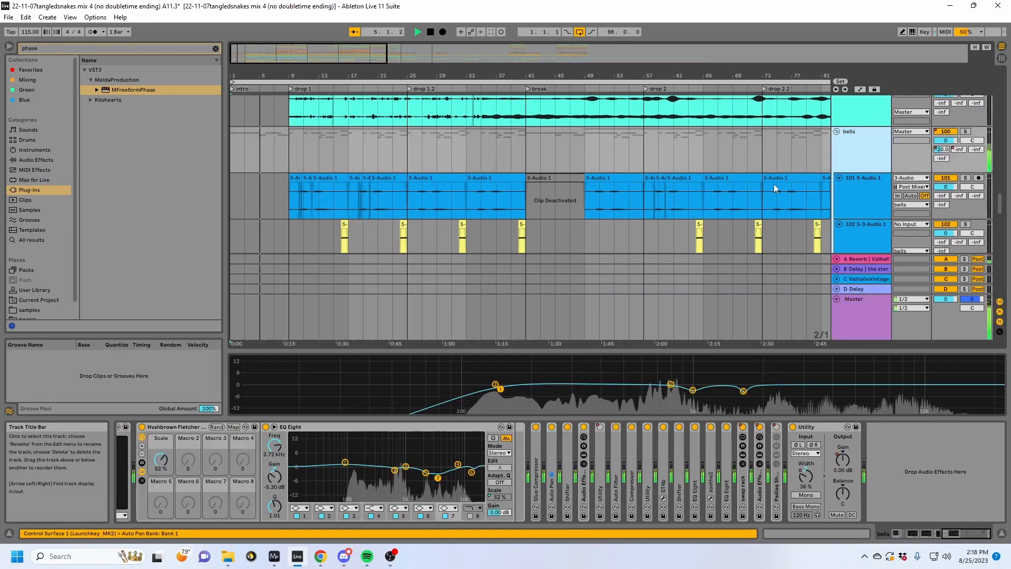
Step: Follow the playback through drop 1, examining the bells tracks and the kick and snare tracks
scroll(406, 203, down, 2)
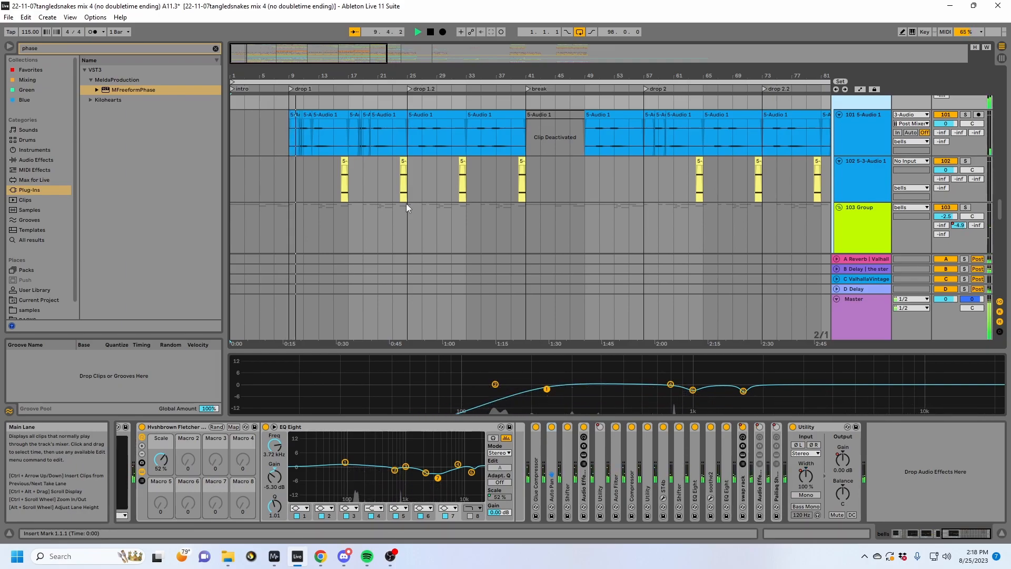
drag(282, 72, 429, 74)
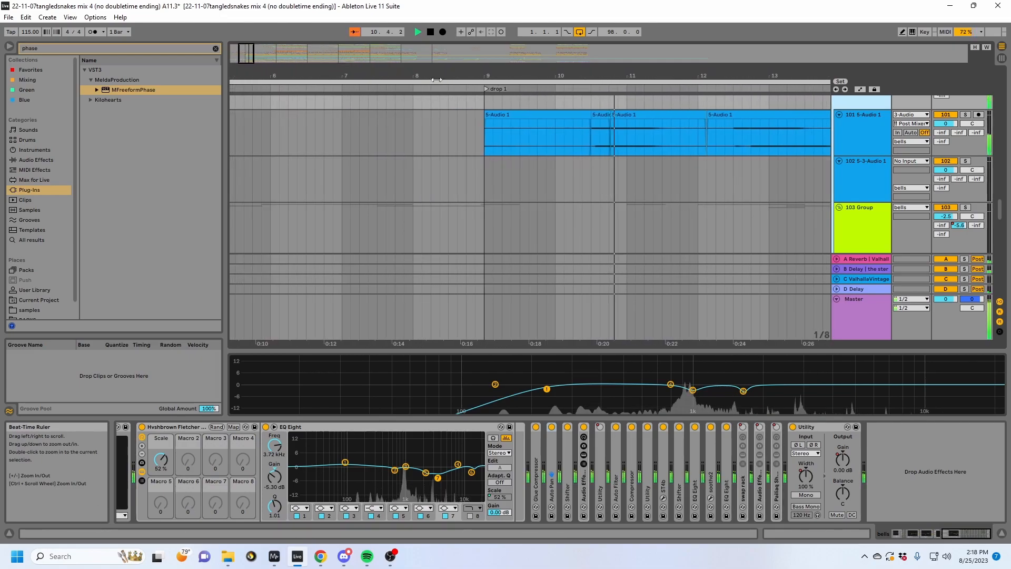
scroll(700, 184, up, 2)
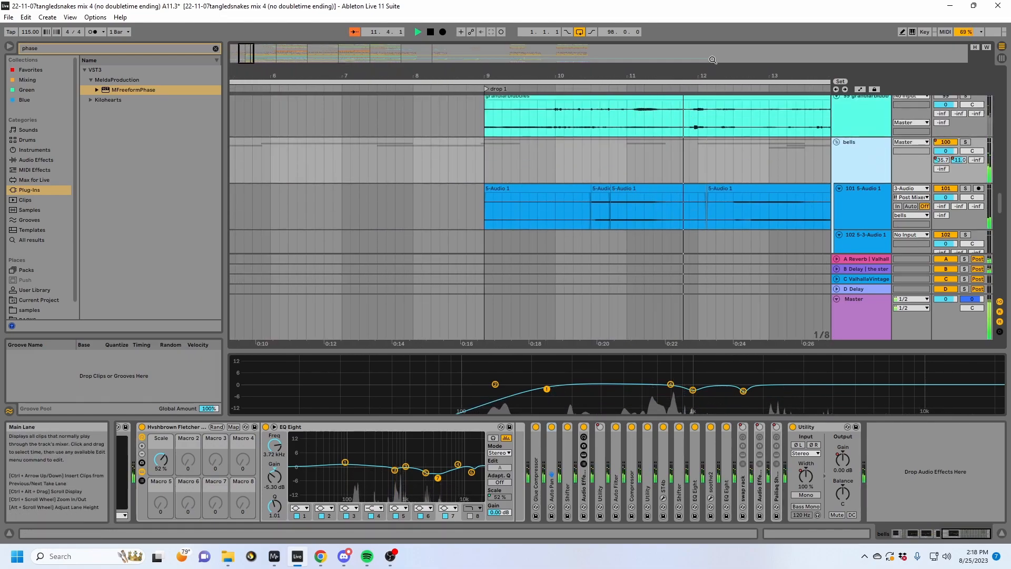
drag(655, 72, 373, 52)
click(354, 32)
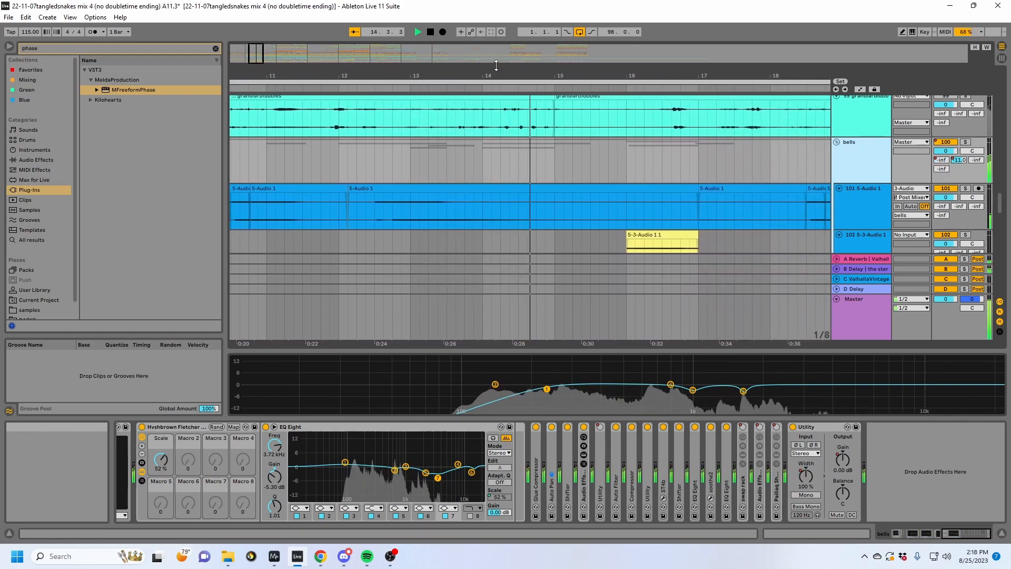
scroll(619, 179, up, 3)
drag(999, 198, 996, 119)
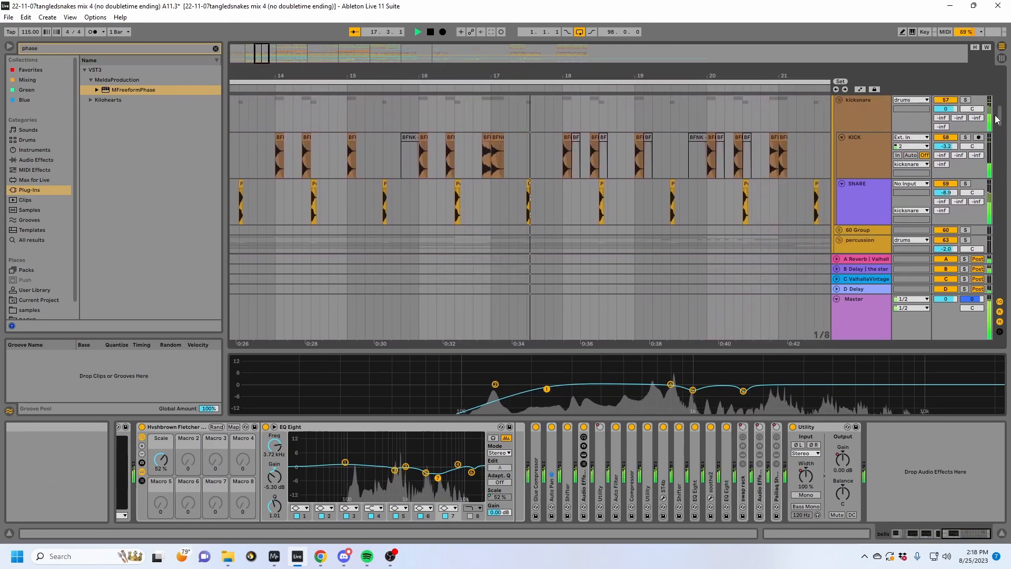
scroll(426, 128, up, 2)
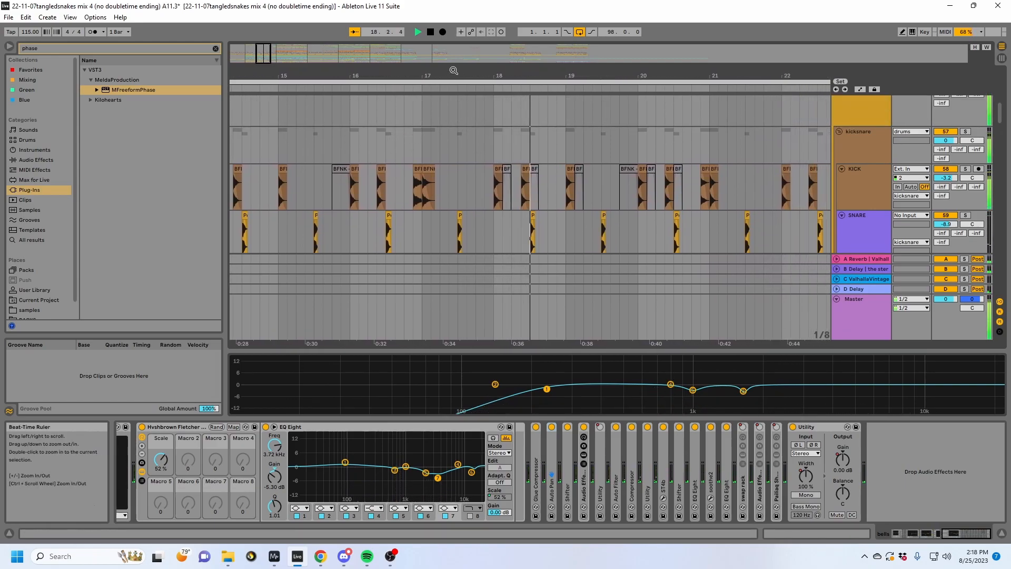
Step: Return the insert marker to bar 1 and inspect the devices on the drums group track
drag(447, 72, 466, 29)
drag(244, 76, 240, 101)
click(235, 156)
scroll(837, 209, up, 3)
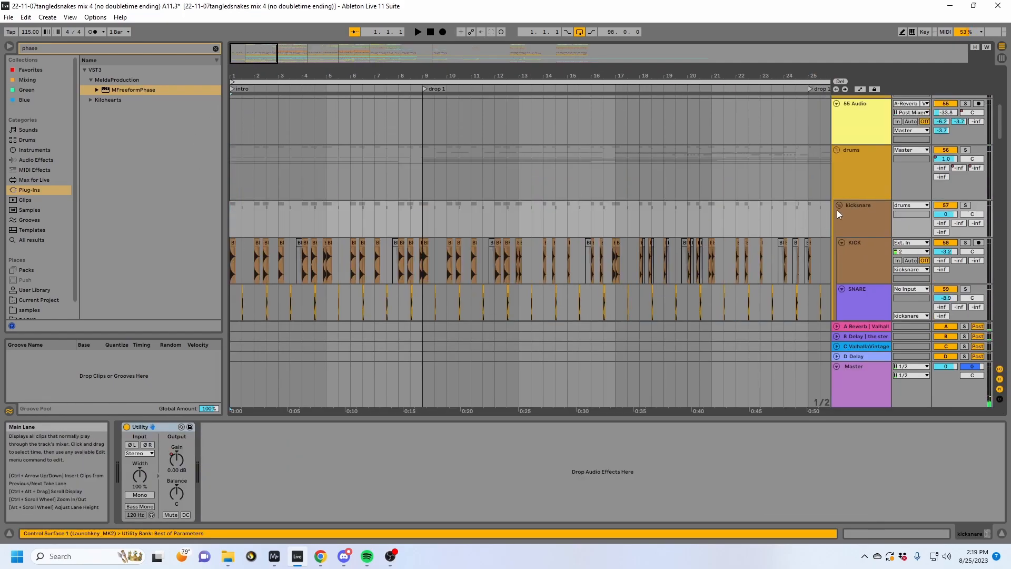
click(838, 149)
scroll(858, 205, down, 10)
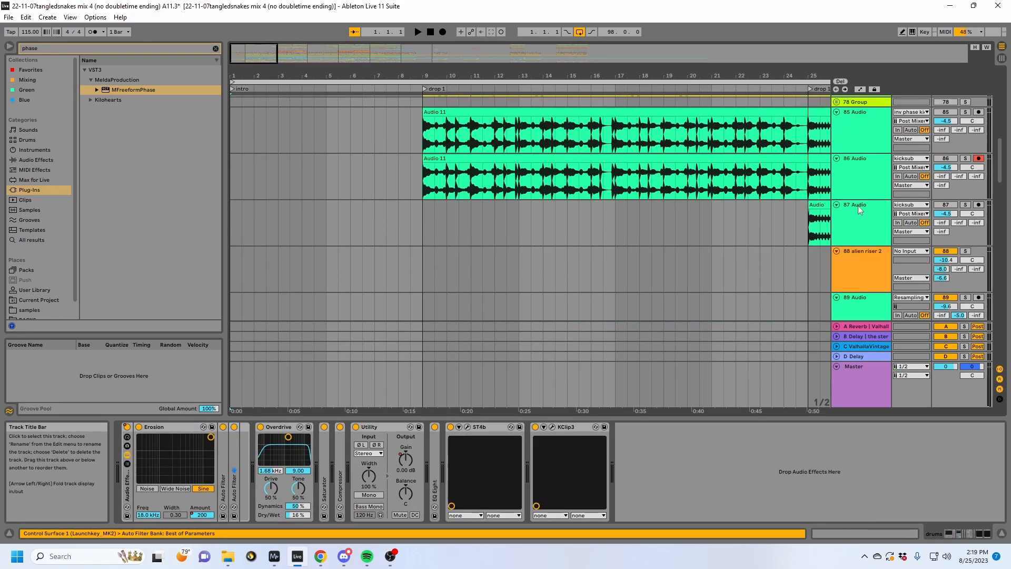
scroll(858, 206, down, 5)
scroll(889, 201, up, 2)
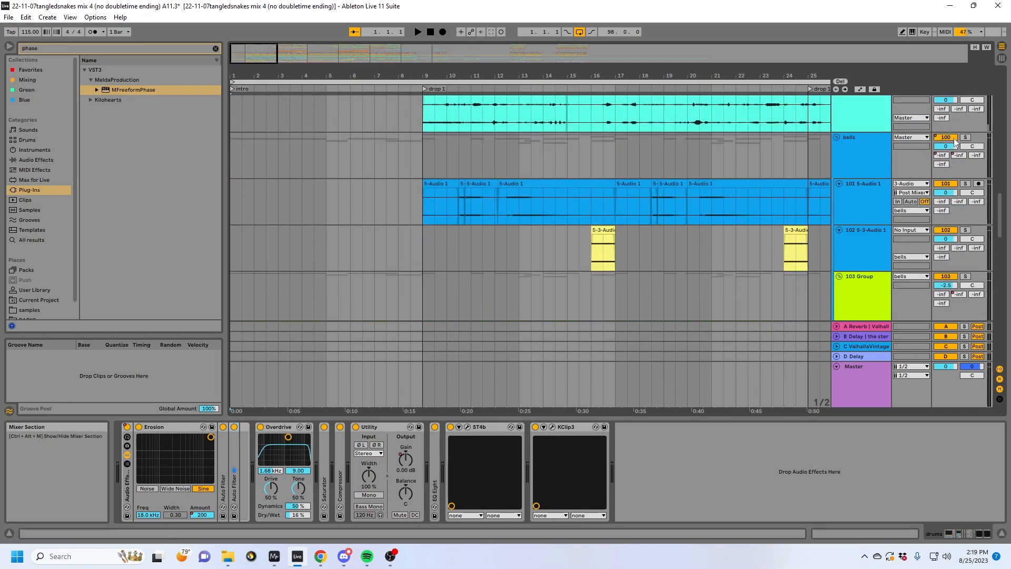
Step: Solo the bells group and listen to its intro and the start of drop 1
key(space)
click(334, 147)
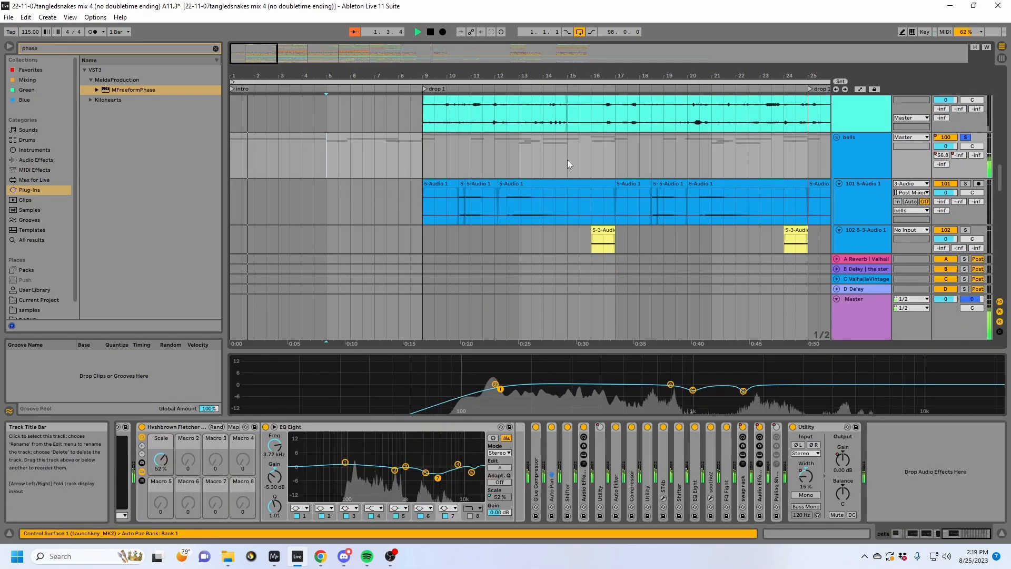
click(426, 161)
scroll(426, 158, down, 4)
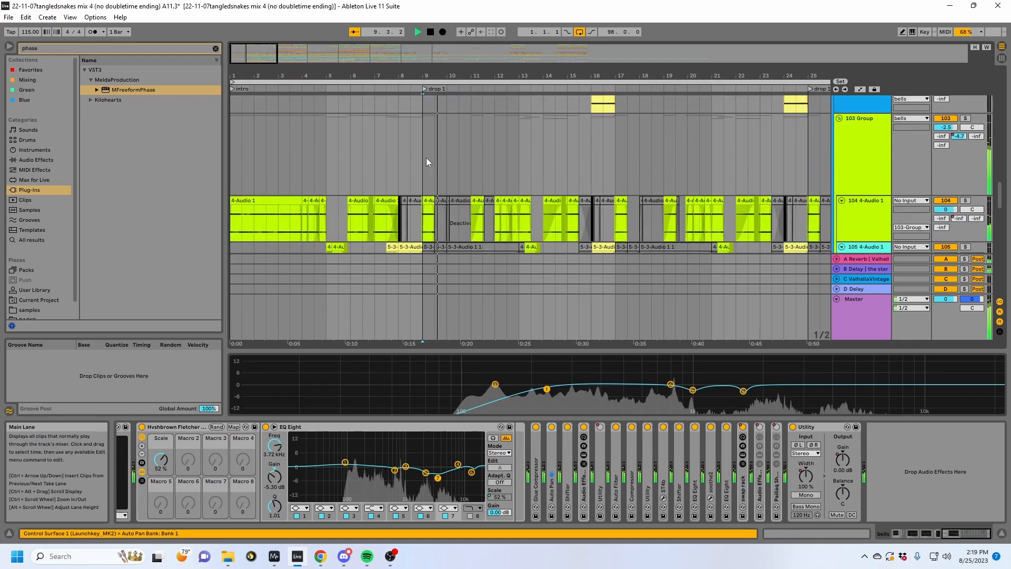
key(space)
Step: Select the granularblubbles track and extend its second clip back to the start of drop 1 at bar 9
scroll(742, 162, up, 2)
scroll(884, 188, up, 4)
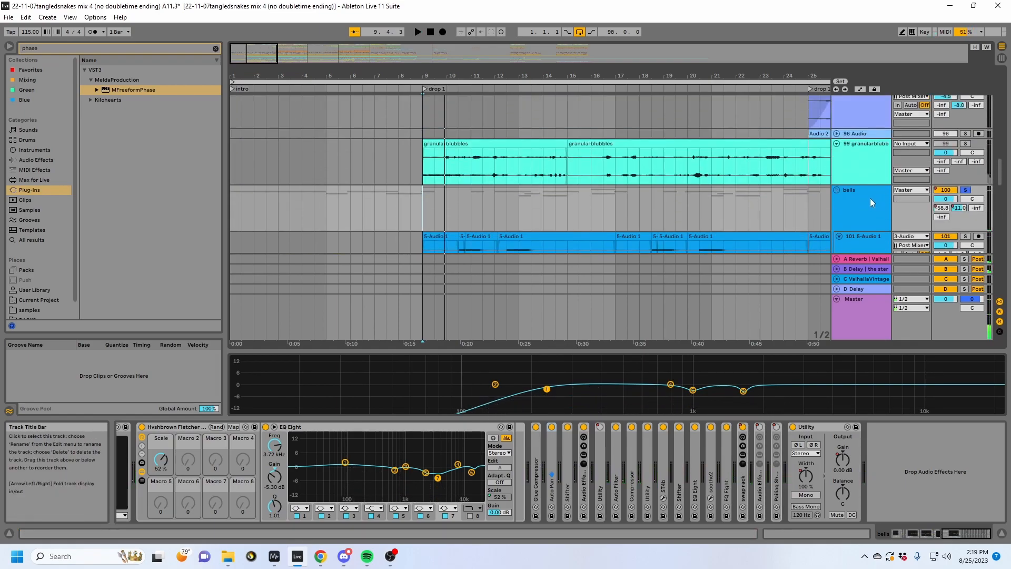
click(867, 173)
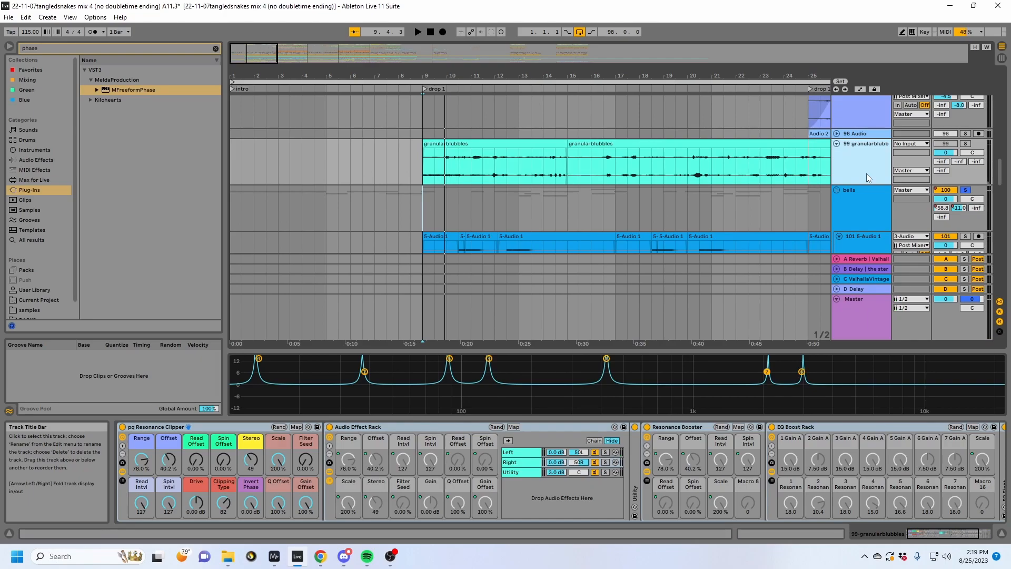
click(635, 161)
drag(569, 148, 439, 144)
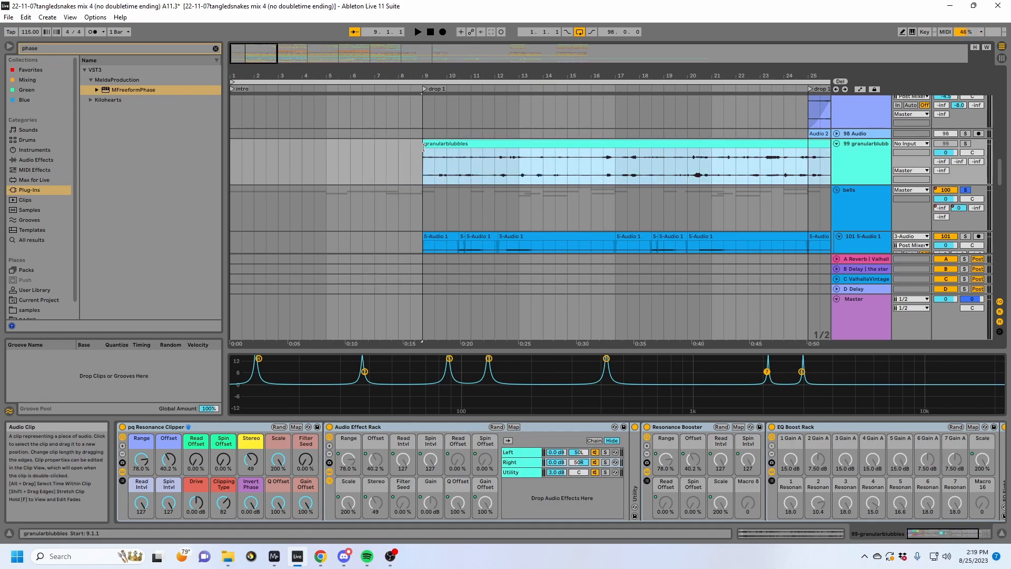
Step: Solo the granularblubbles track and turn off warping on its clip
click(601, 171)
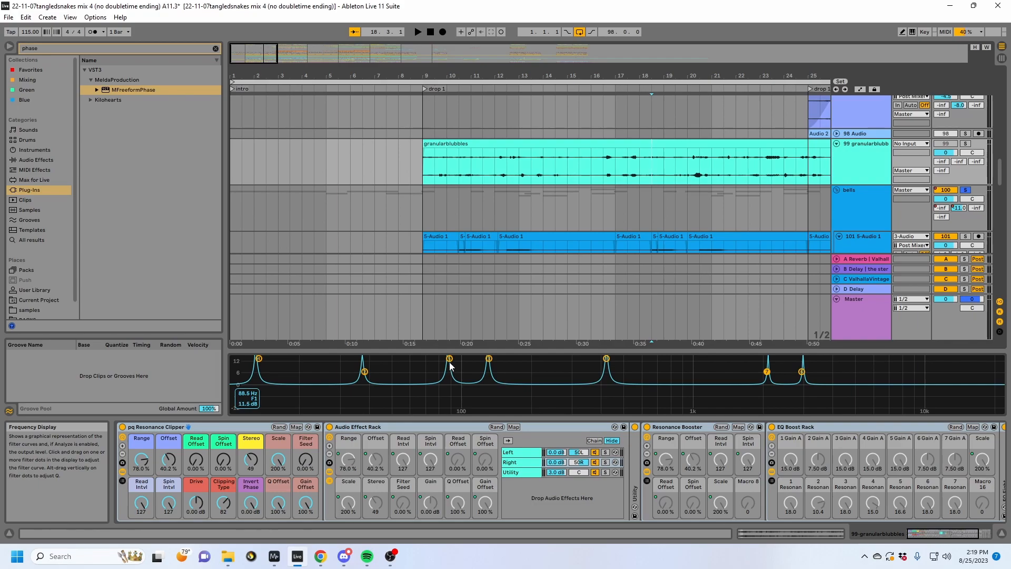
click(604, 162)
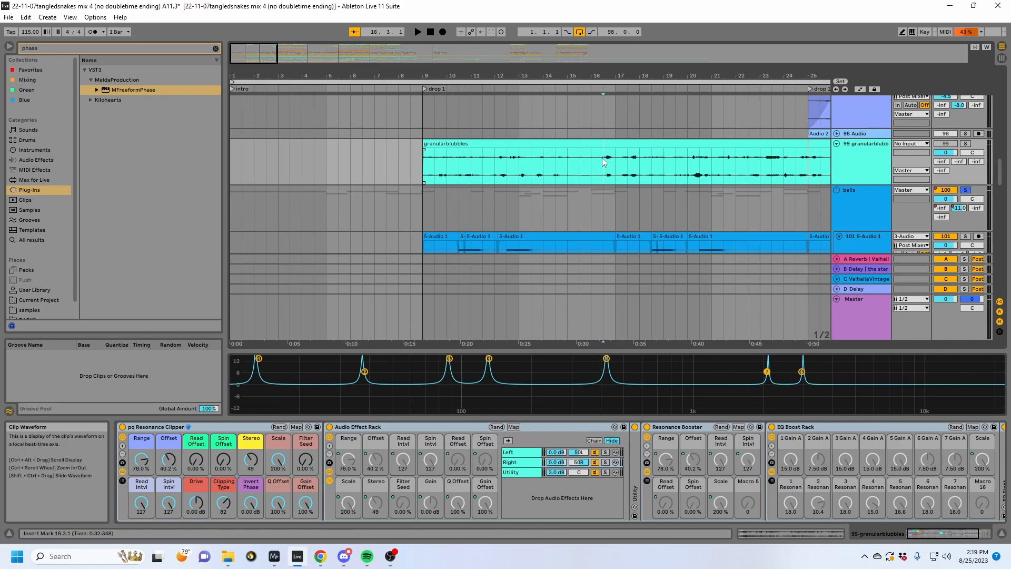
click(564, 143)
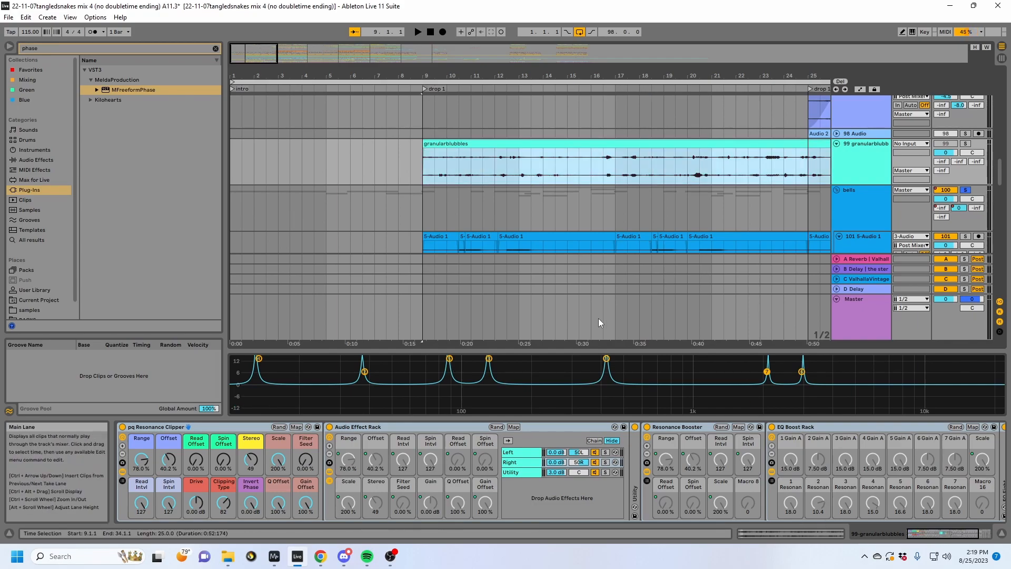
click(758, 535)
click(965, 143)
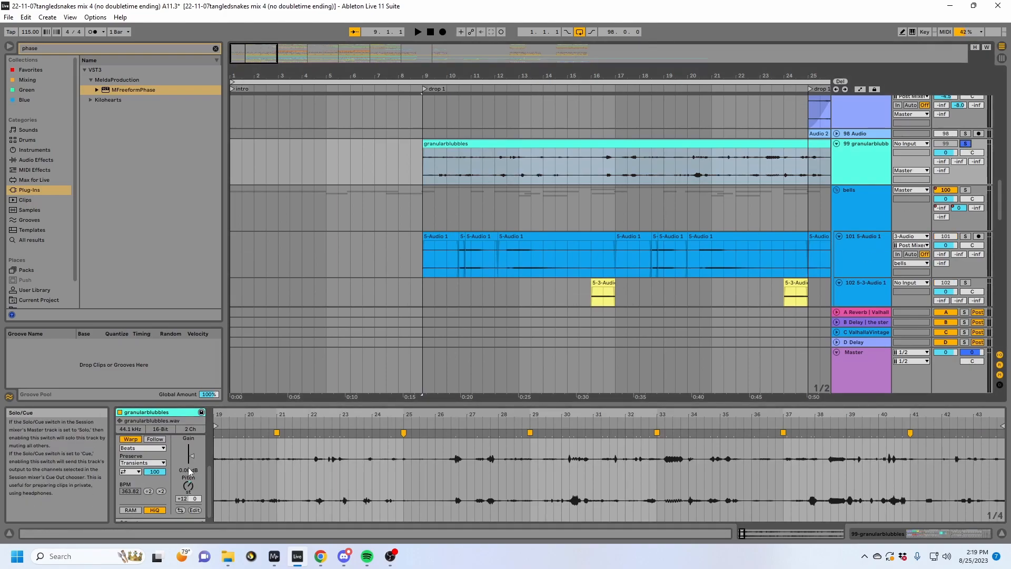
click(131, 439)
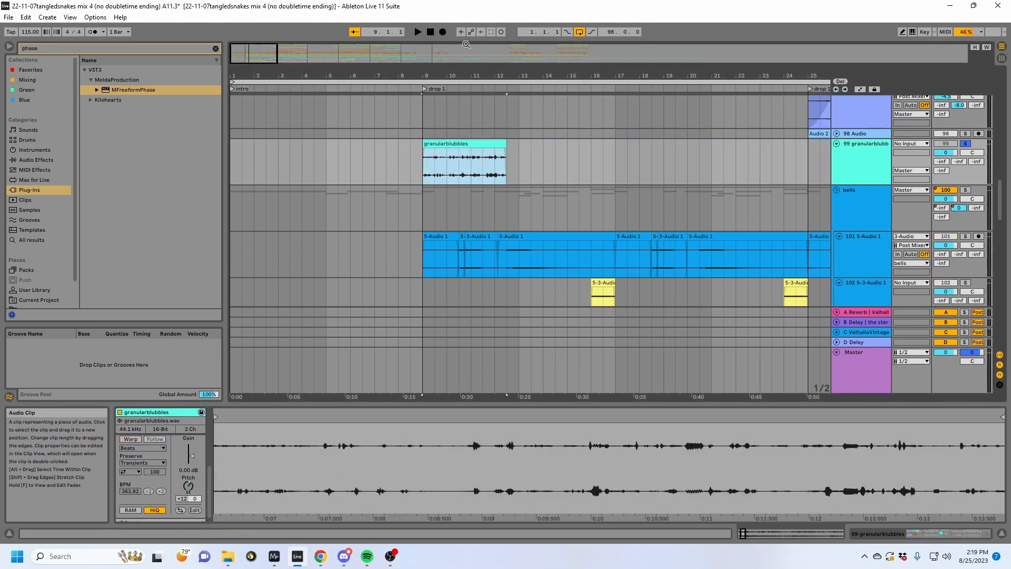
Step: Reset the granularblubbles clip's transposition to 0 semitones and play it from bar 10
drag(445, 76, 445, 110)
click(450, 160)
key(space)
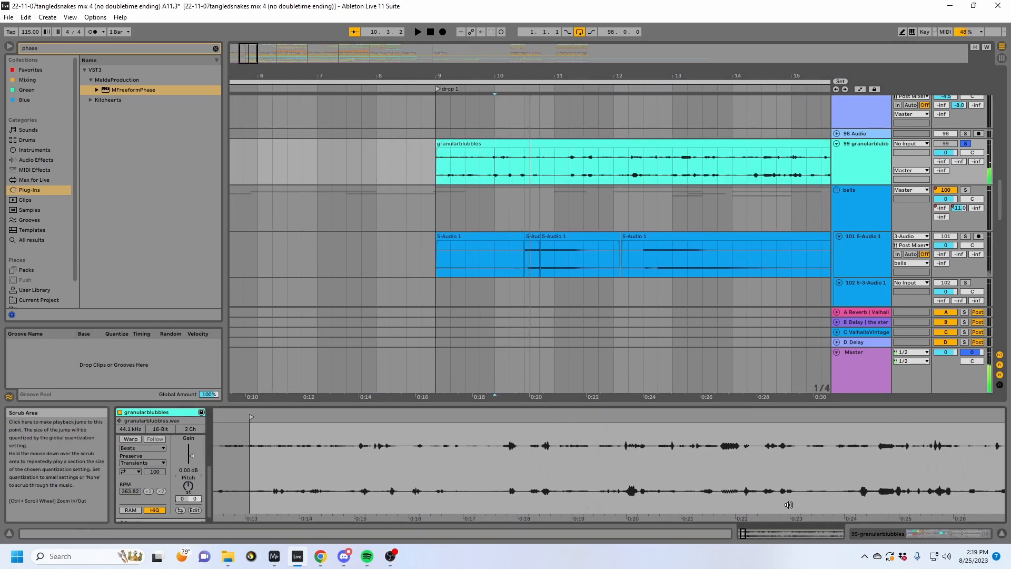
Step: Compare the granularblubbles sound with the pq Resonance Clipper rack off and on, and leave the rack deactivated
click(902, 537)
click(123, 427)
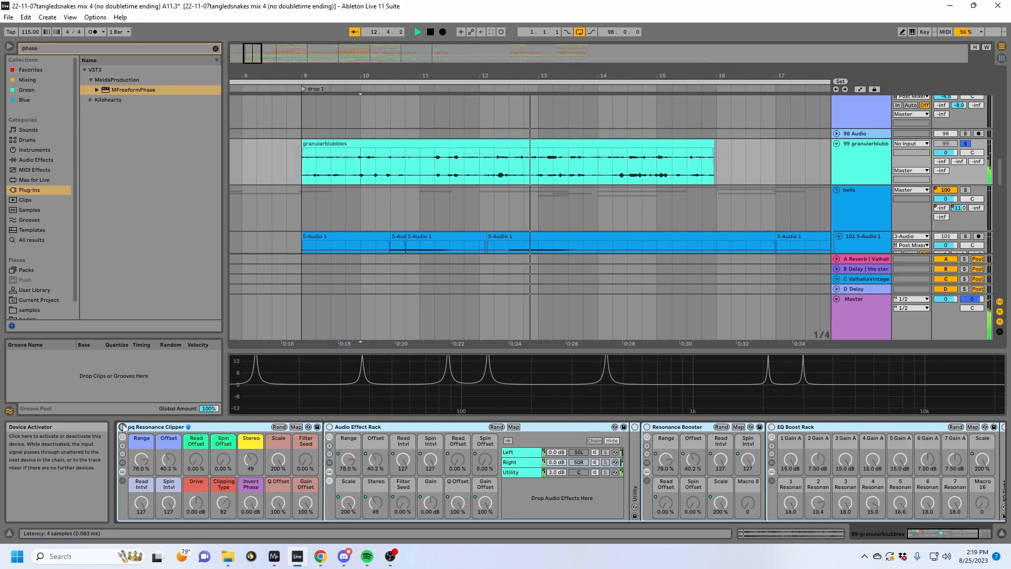
click(122, 426)
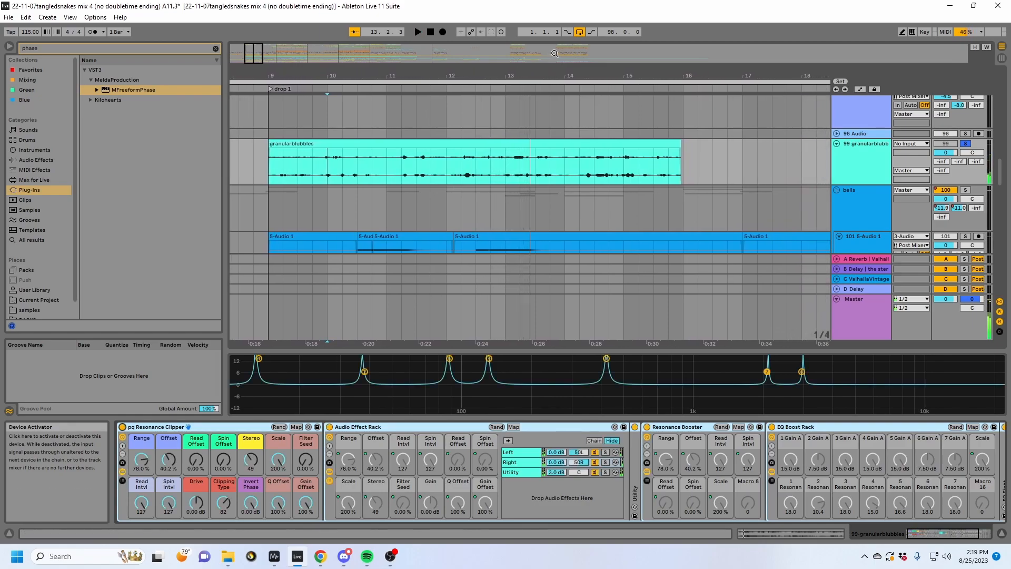
click(372, 152)
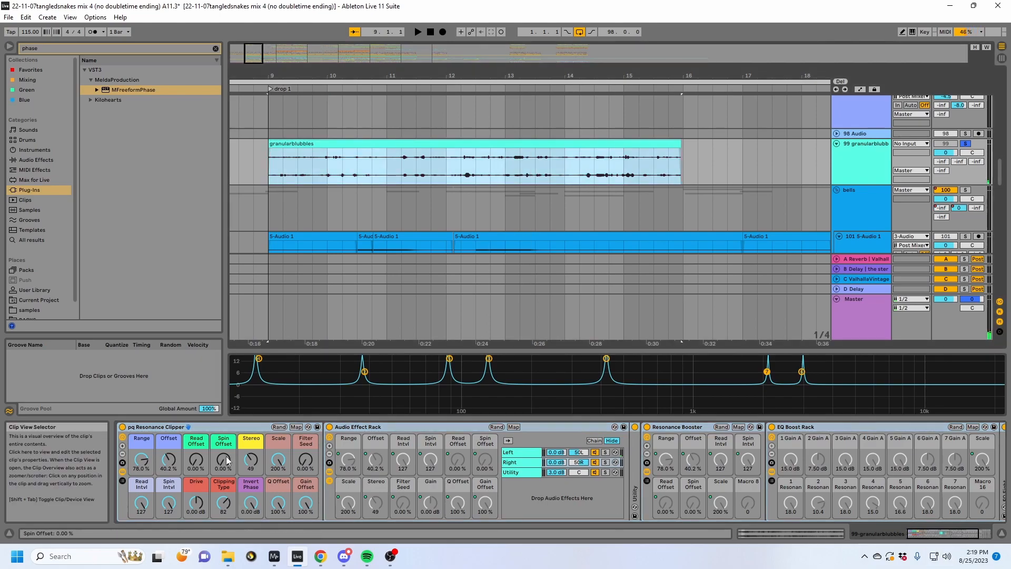
click(122, 426)
Step: Turn warping back on for the granularblubbles clip and set its clip tempo to 460 BPM
click(762, 532)
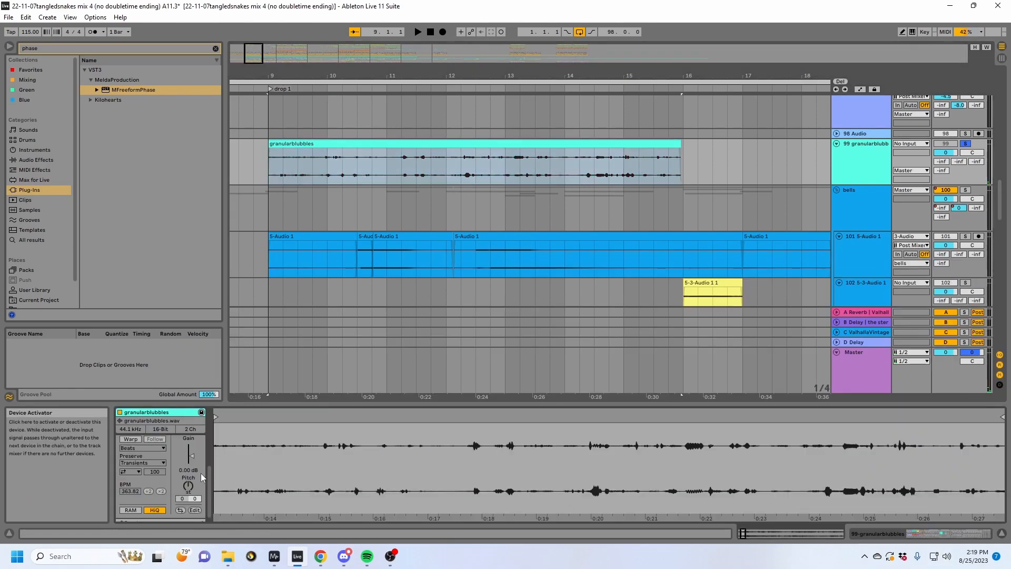
click(130, 439)
click(451, 309)
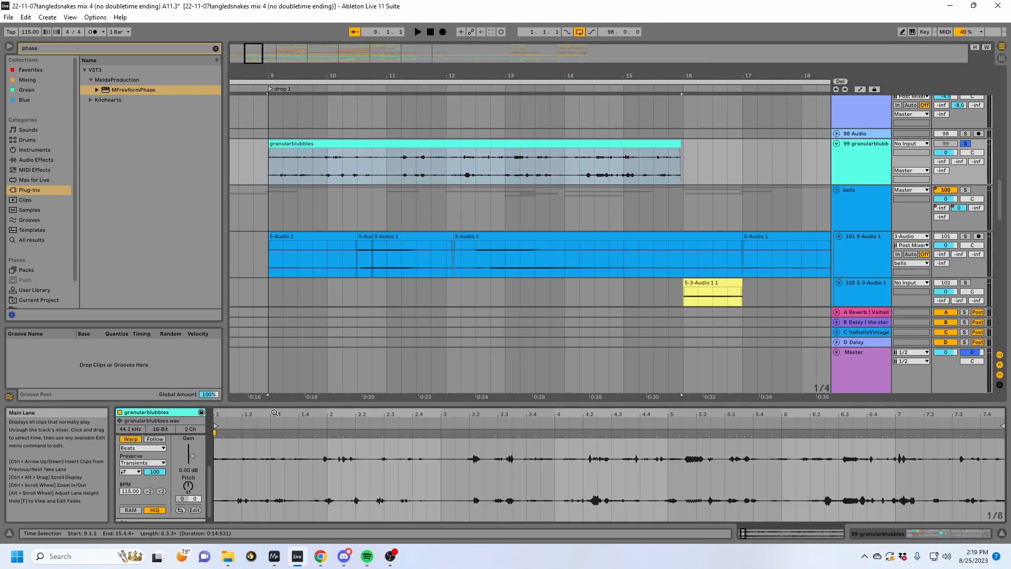
click(162, 491)
Step: Transpose the granularblubbles clip up 12 semitones while playing it from drop 1
click(147, 448)
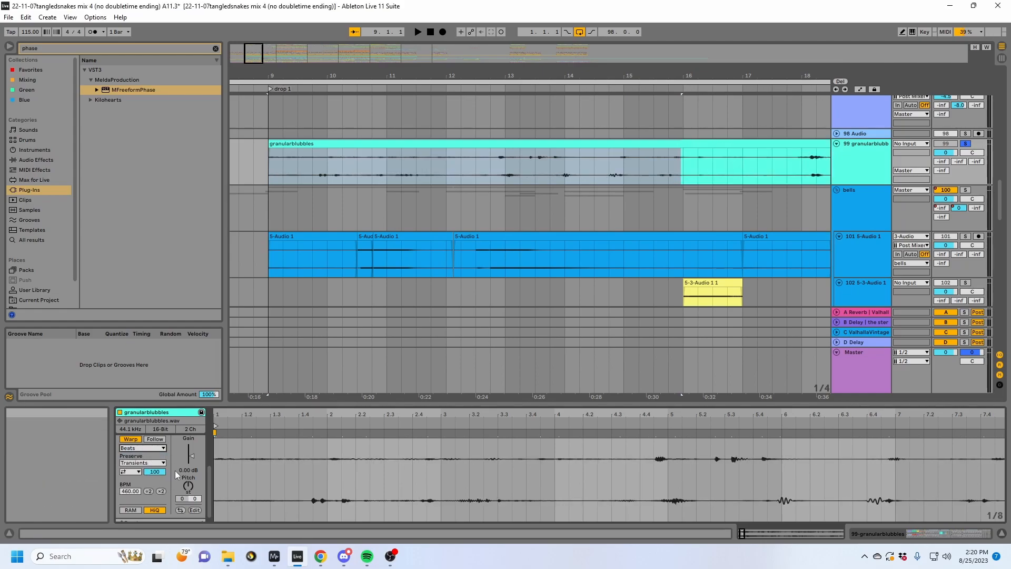
key(space)
drag(190, 482, 190, 447)
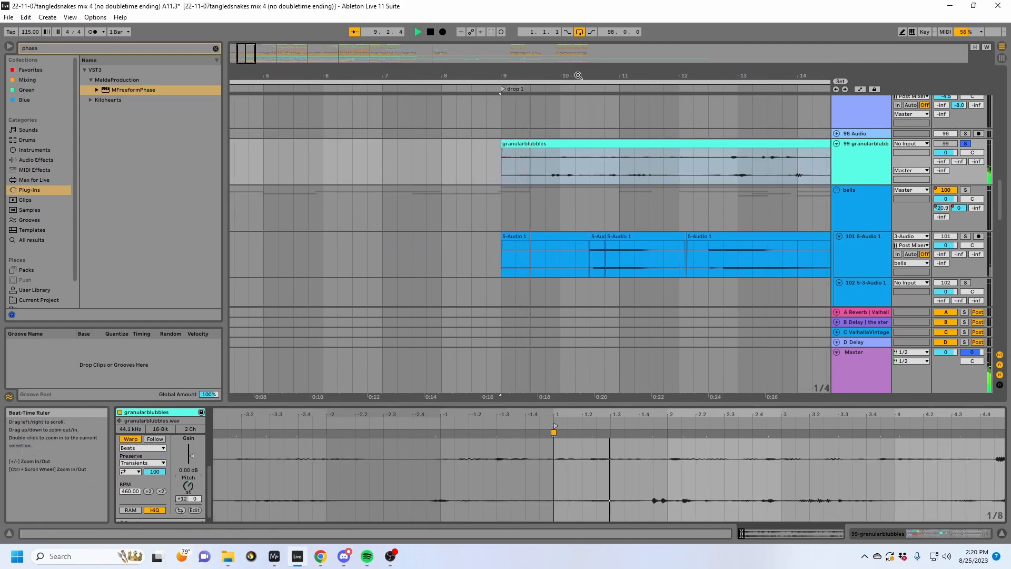
Step: Compare the transient loop modes of the granularblubbles clip's Beats warping during playback, and leave it on back-and-forth looping
drag(574, 76, 516, 84)
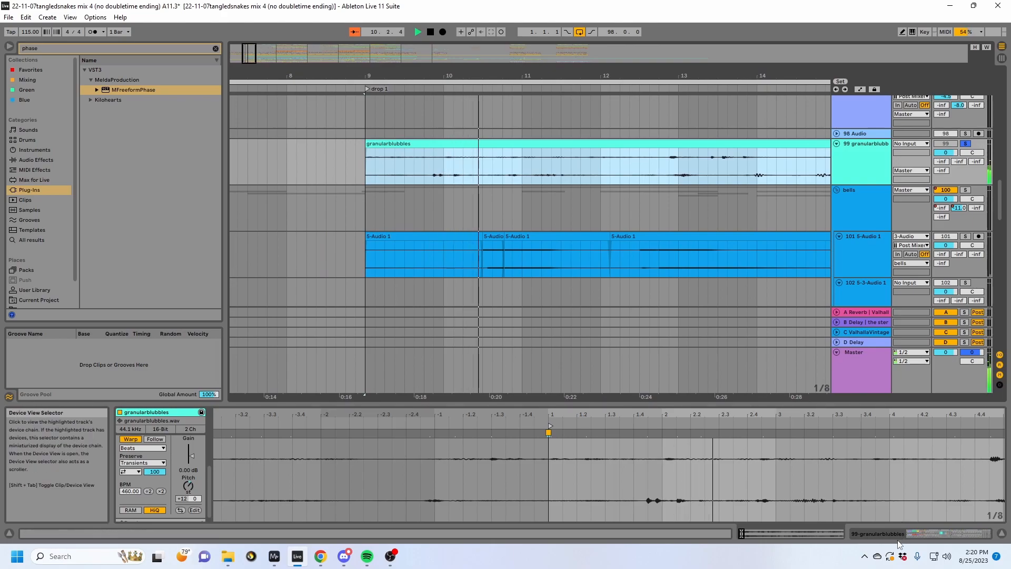
key(shift+Tab)
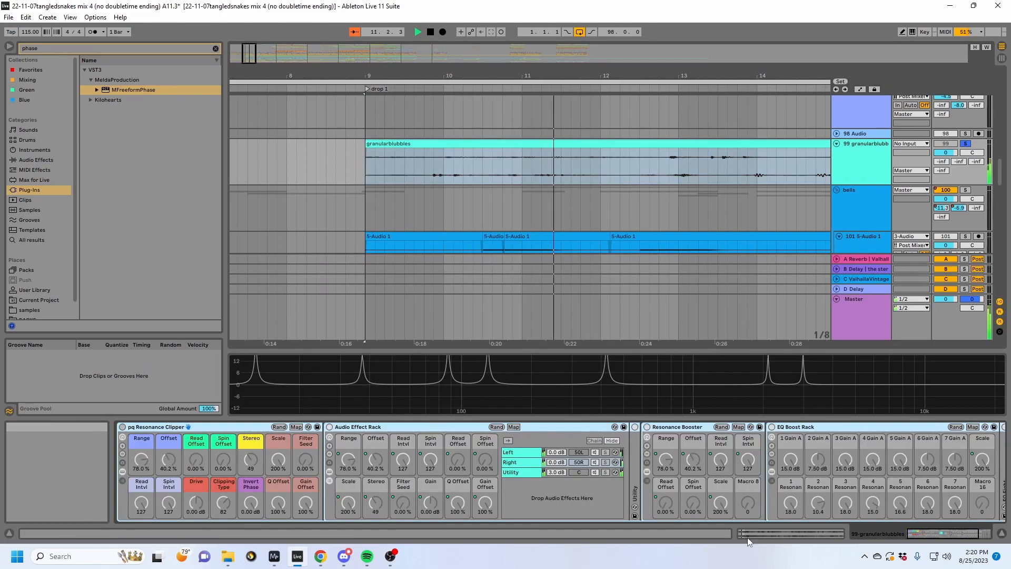
key(space)
key(shift+Tab)
click(132, 473)
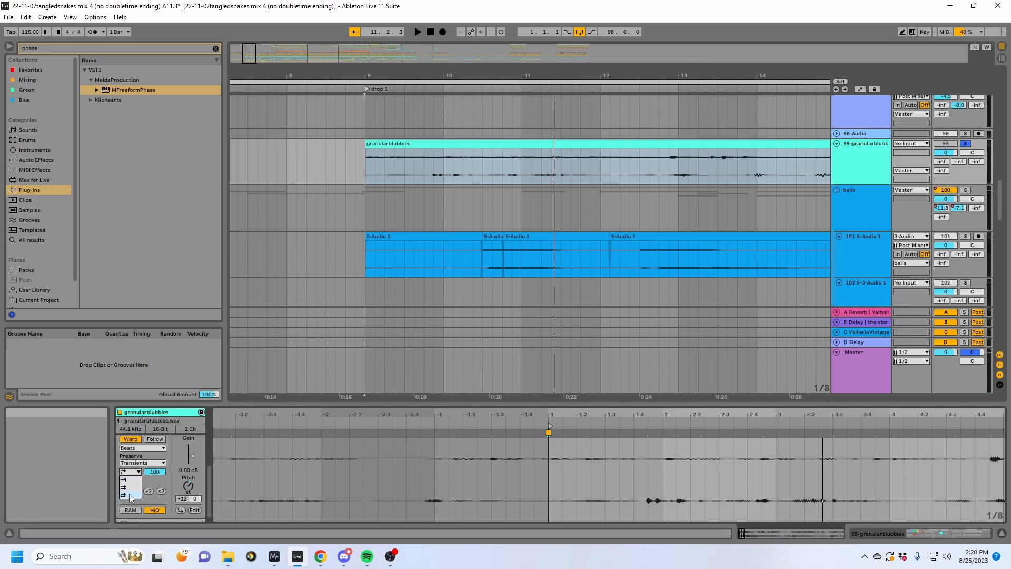
click(134, 492)
key(space)
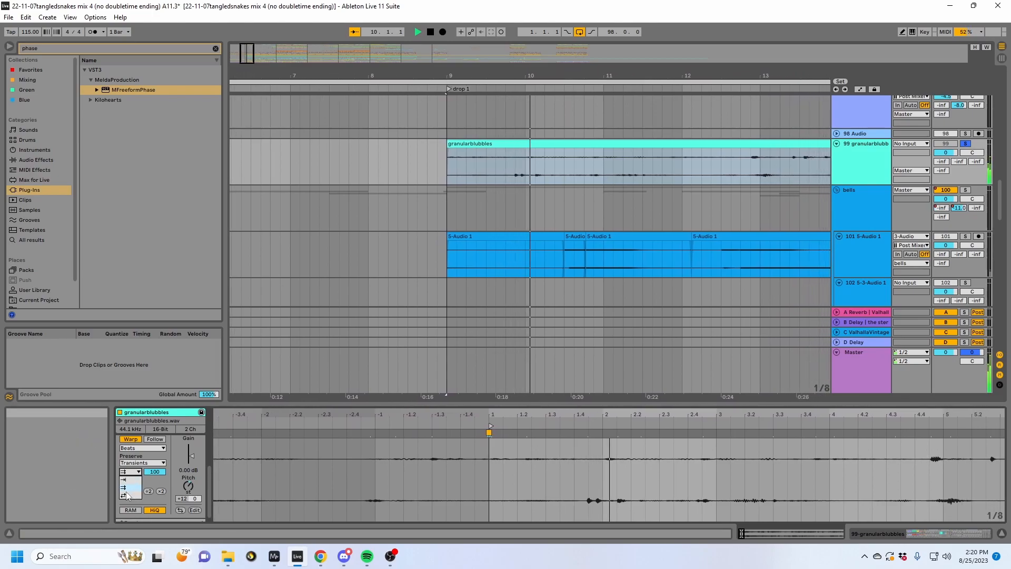
key(space)
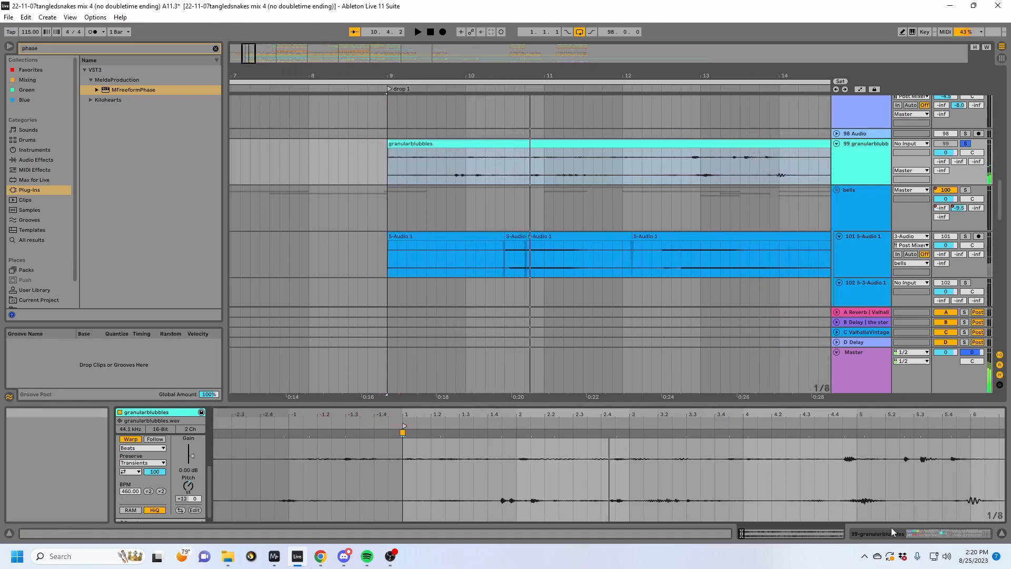
Step: Reactivate the pq Resonance Clipper rack on the granularblubbles track and play the clip from drop 1
click(892, 531)
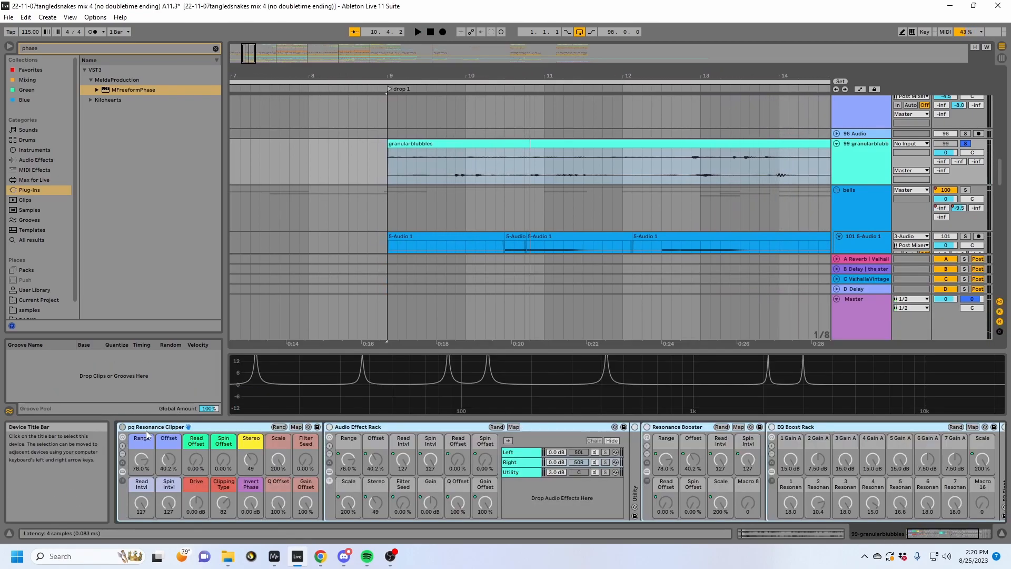
click(123, 428)
key(space)
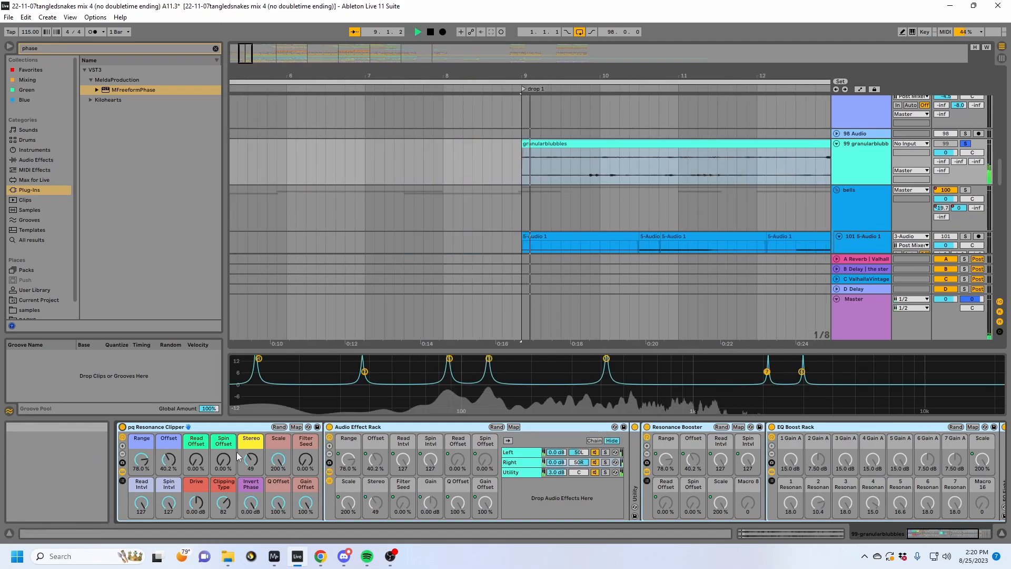
Step: During playback, set the pq Resonance Clipper's Range to 100%, Offset to 48.8%, Stereo to 78, Scale to 178% and Spin Offset to 42%
drag(142, 459, 169, 454)
drag(251, 463, 251, 459)
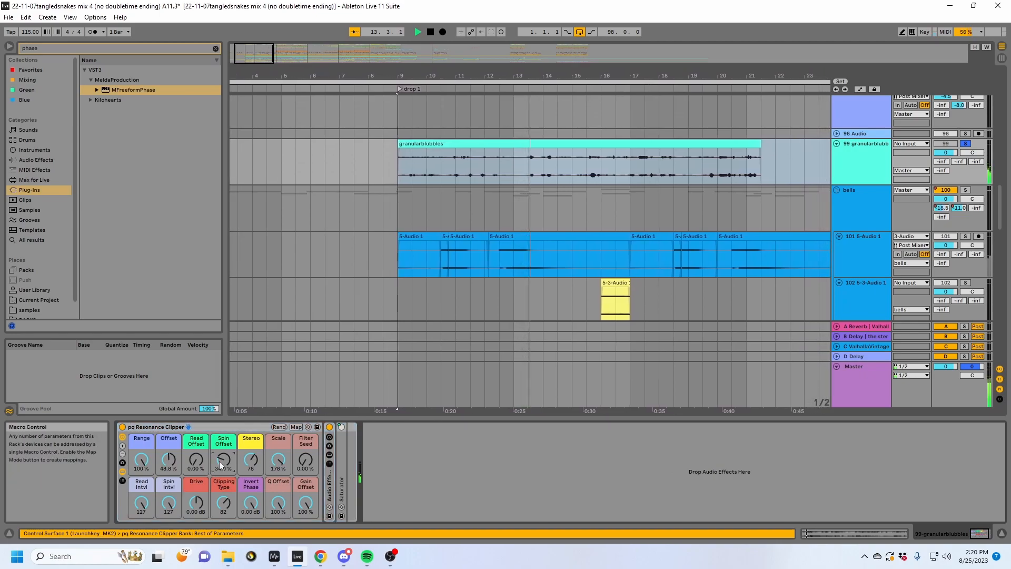
drag(220, 460, 219, 460)
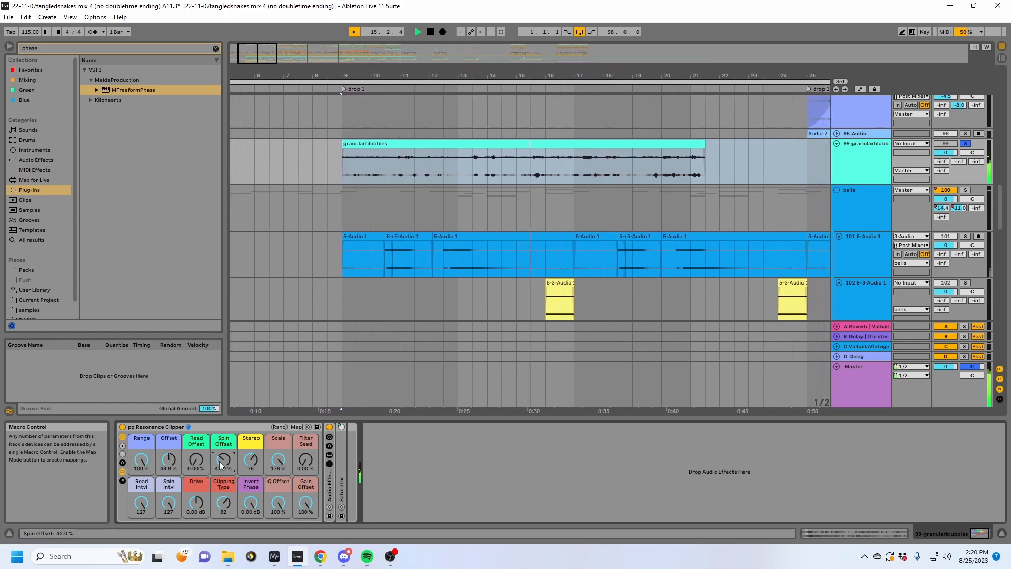
key(space)
Step: Solo the bells group and play it from the start of the intro
click(488, 171)
scroll(464, 171, down, 2)
drag(302, 76, 416, 73)
click(236, 147)
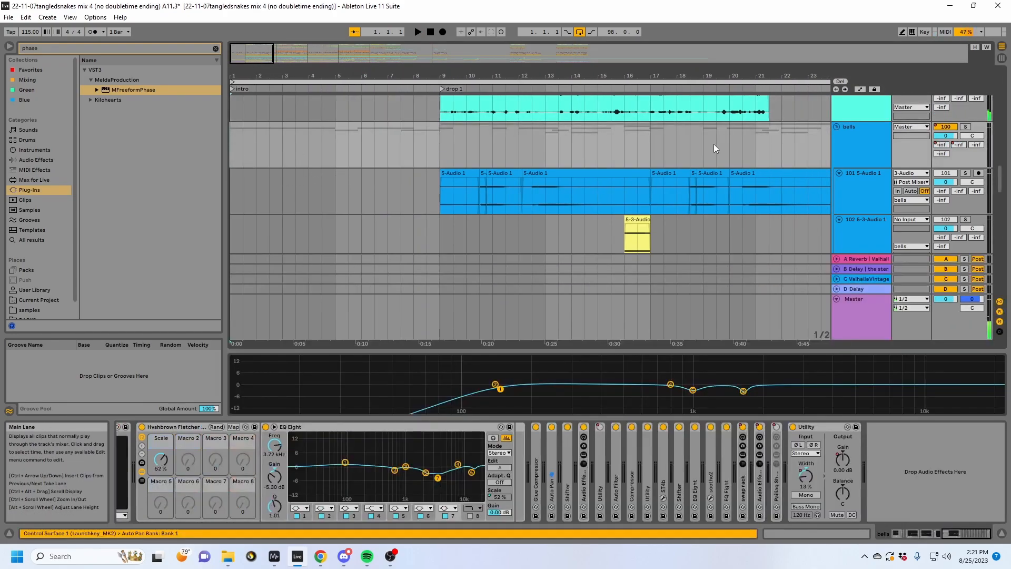
scroll(714, 147, up, 3)
click(966, 190)
key(space)
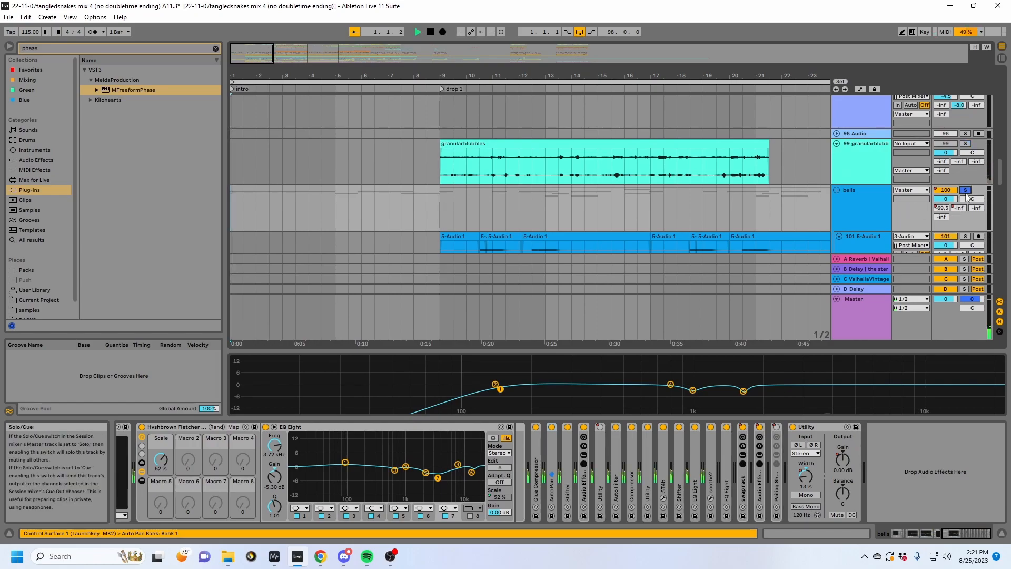
key(space)
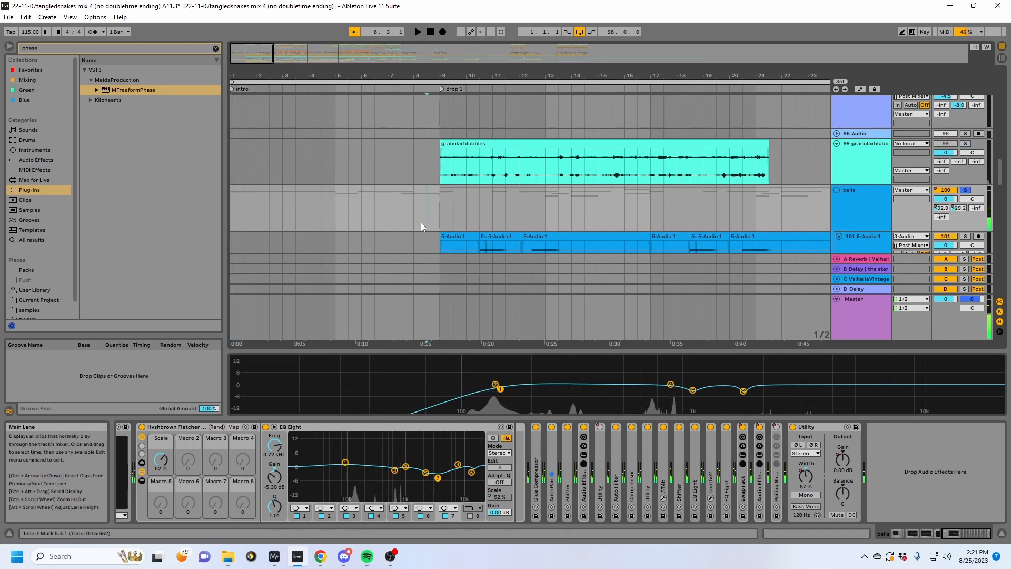
Step: Collapse the Hushbrown Fletcher rack and the EQ Eight just before soothe2 in the bells group's device chain
click(435, 222)
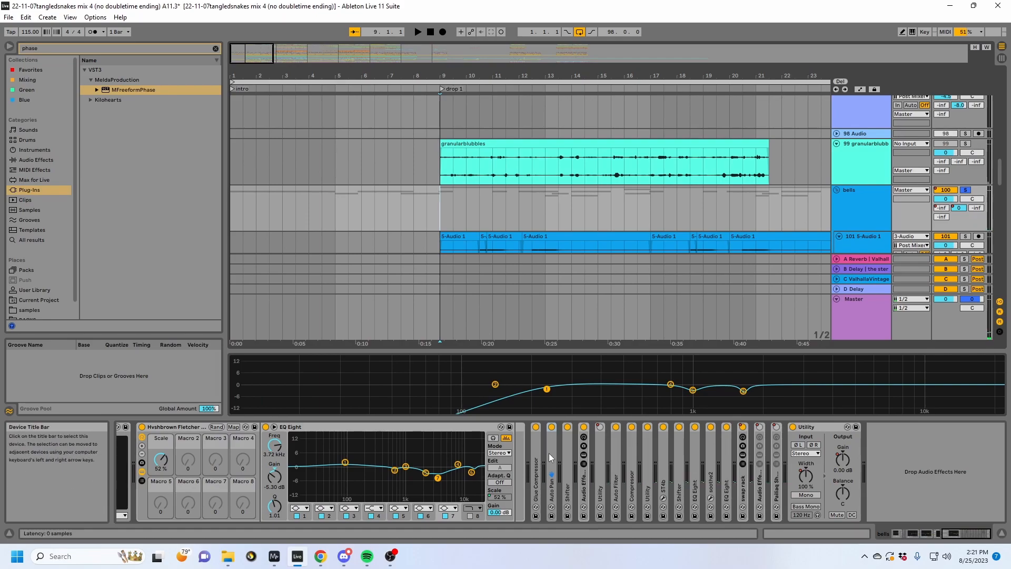
click(387, 216)
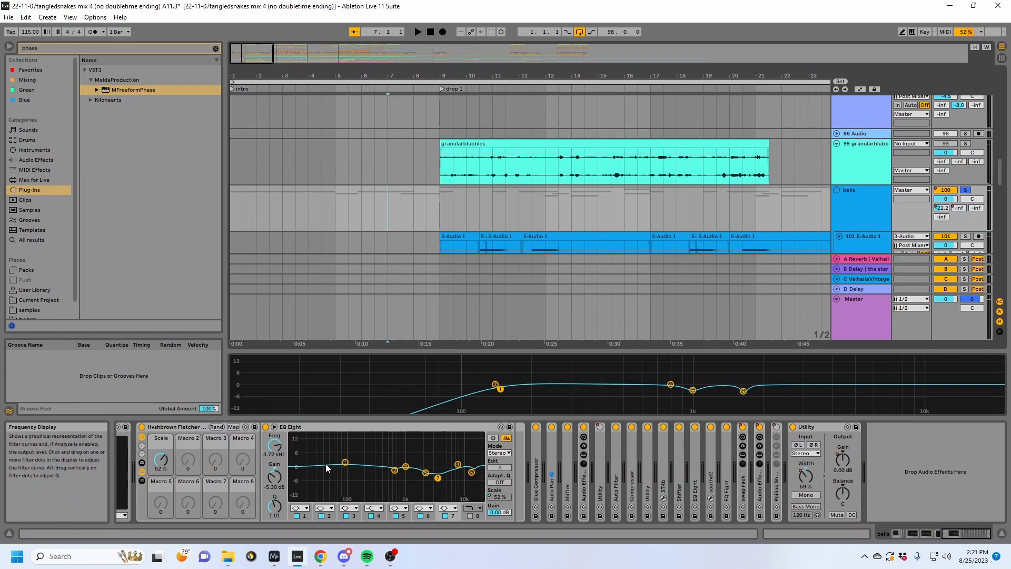
double_click(162, 428)
key(Left)
key(Left)
key(Left)
key(Left)
double_click(434, 428)
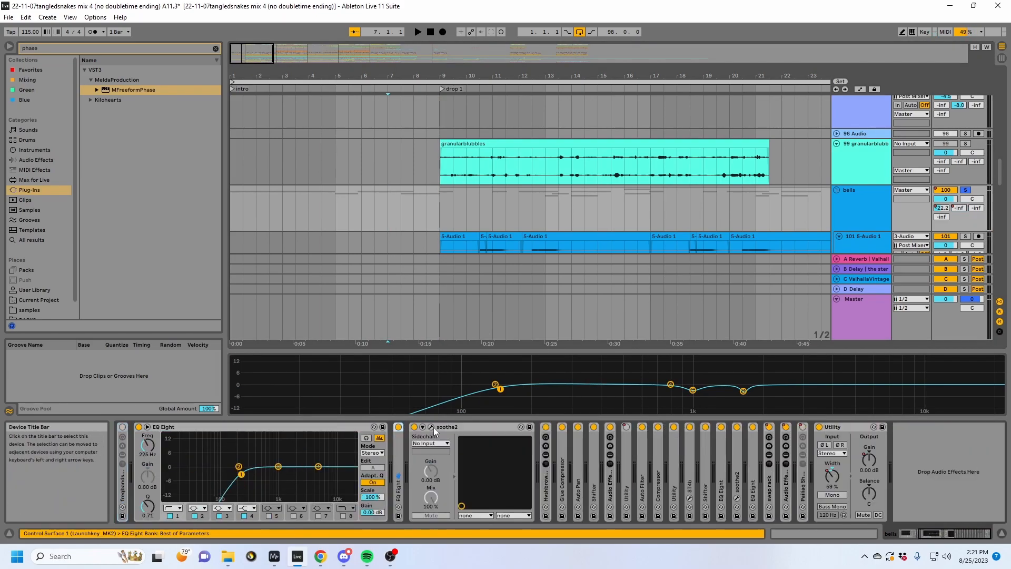
Step: Collapse the remaining expanded EQ Eight in the bells chain and step along the devices to the Glue Compressor
key(Left)
key(Left)
key(Left)
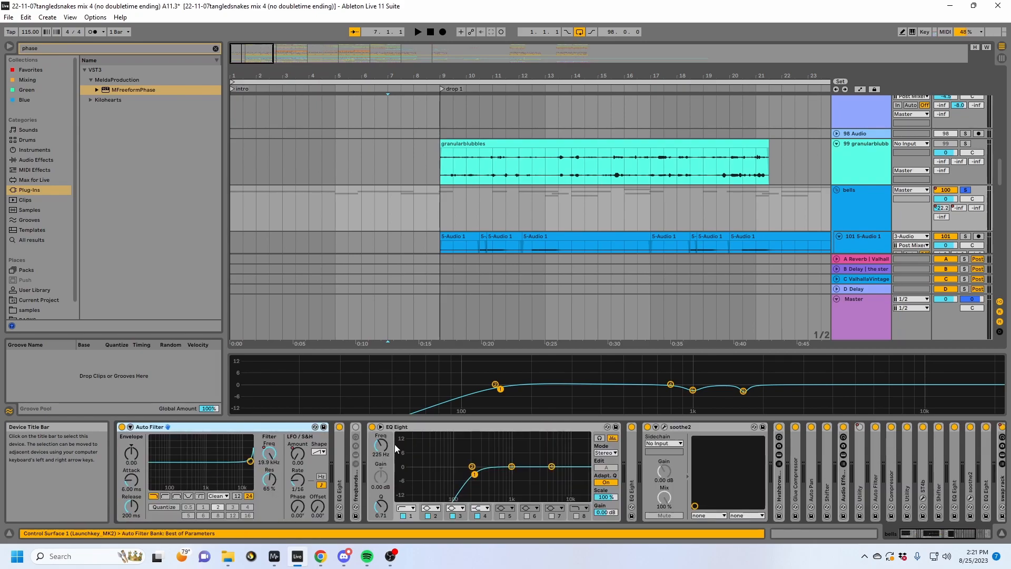
double_click(407, 432)
key(Right)
key(Right)
key(Right)
key(Right)
key(Right)
key(Right)
key(Right)
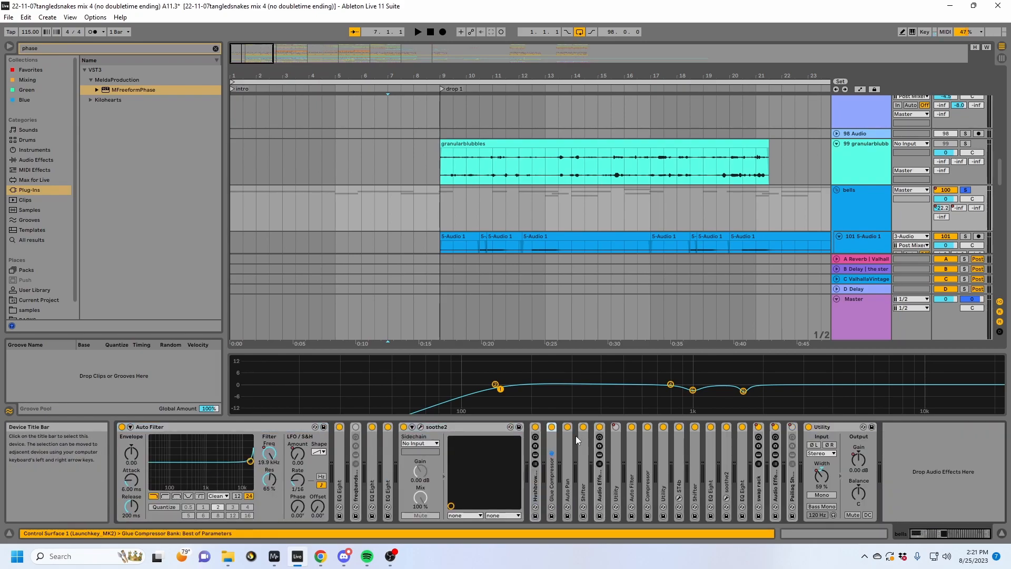
Step: Inspect the Shifter's settings and the final Utility's stereo width in the bells device chain
double_click(698, 481)
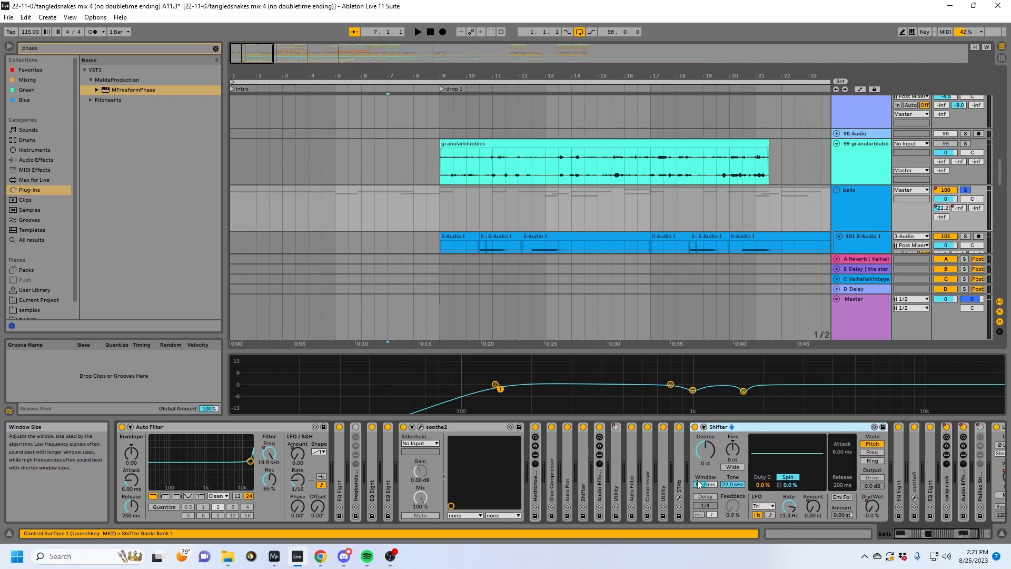
double_click(734, 429)
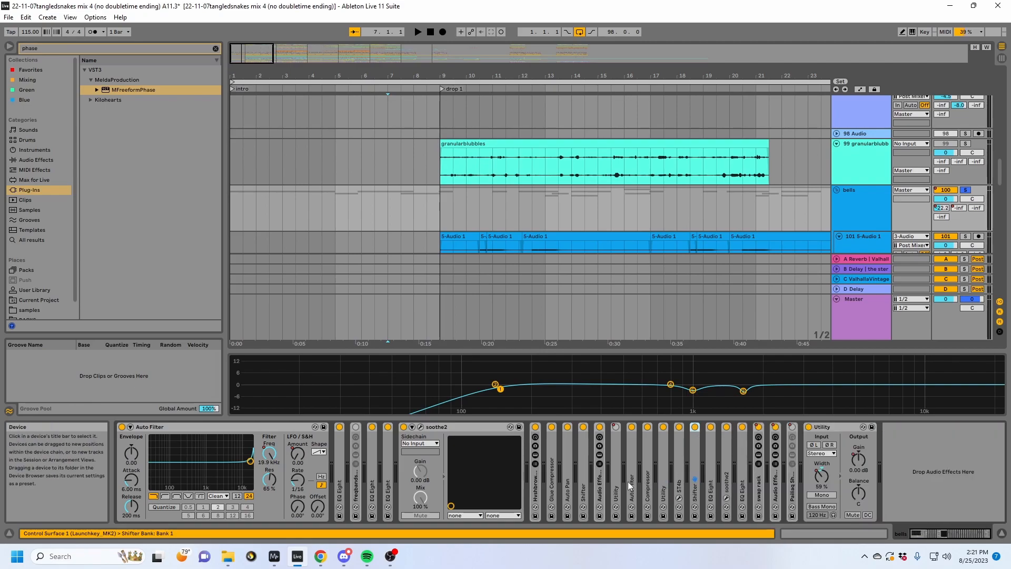
click(829, 426)
click(820, 476)
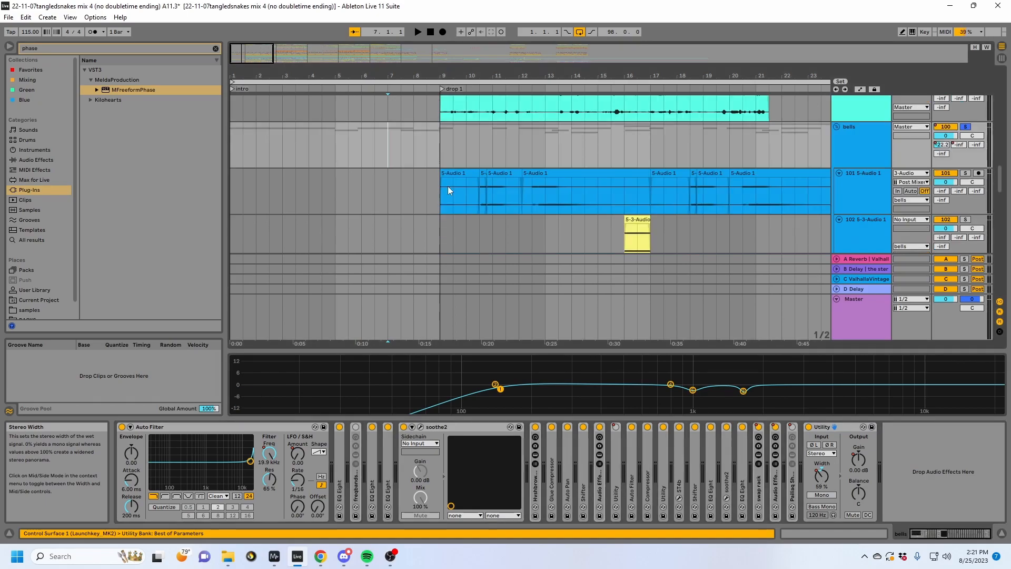
Step: Look over the tracks inside the 103 Group and play the bells layers from drop 1
scroll(669, 237, down, 3)
scroll(669, 237, up, 3)
scroll(317, 165, down, 6)
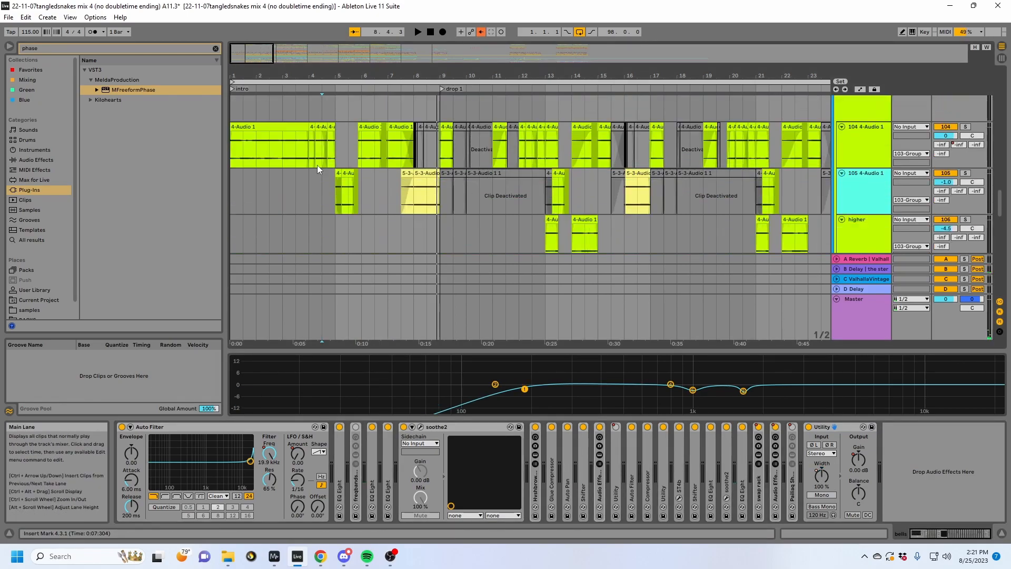
click(307, 125)
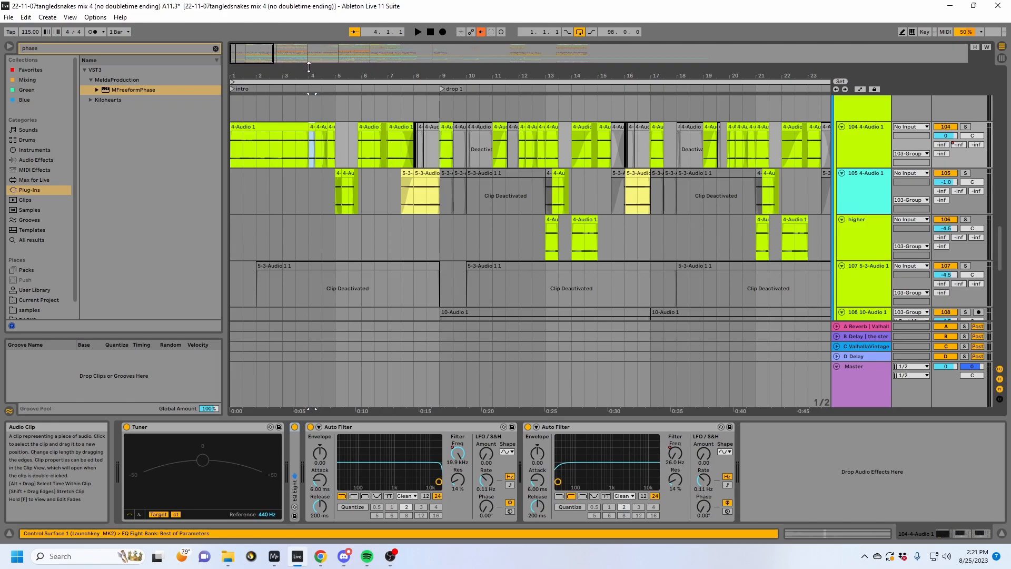
drag(316, 66, 320, 74)
click(352, 170)
click(565, 152)
key(space)
scroll(770, 155, up, 2)
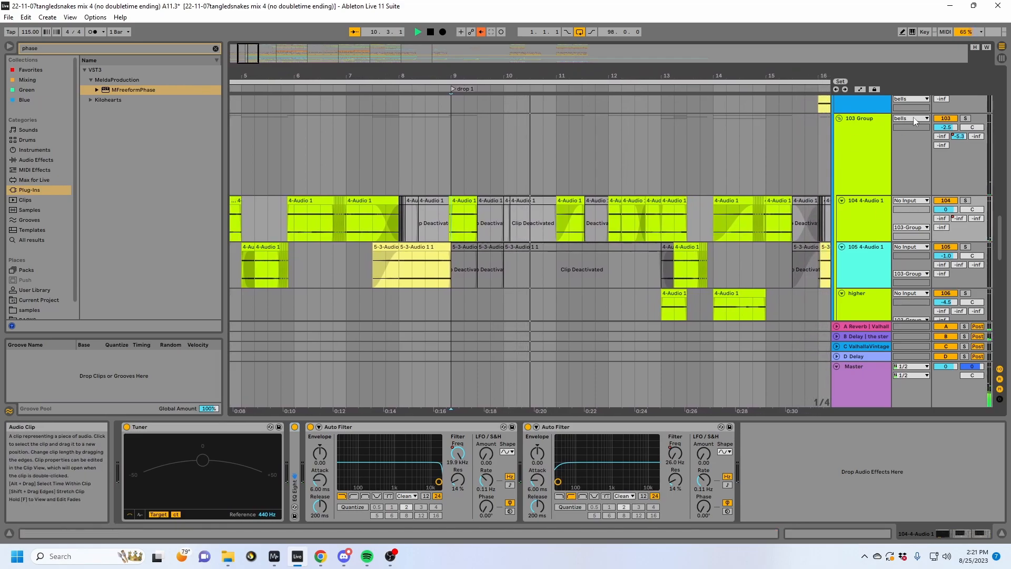
scroll(580, 237, up, 3)
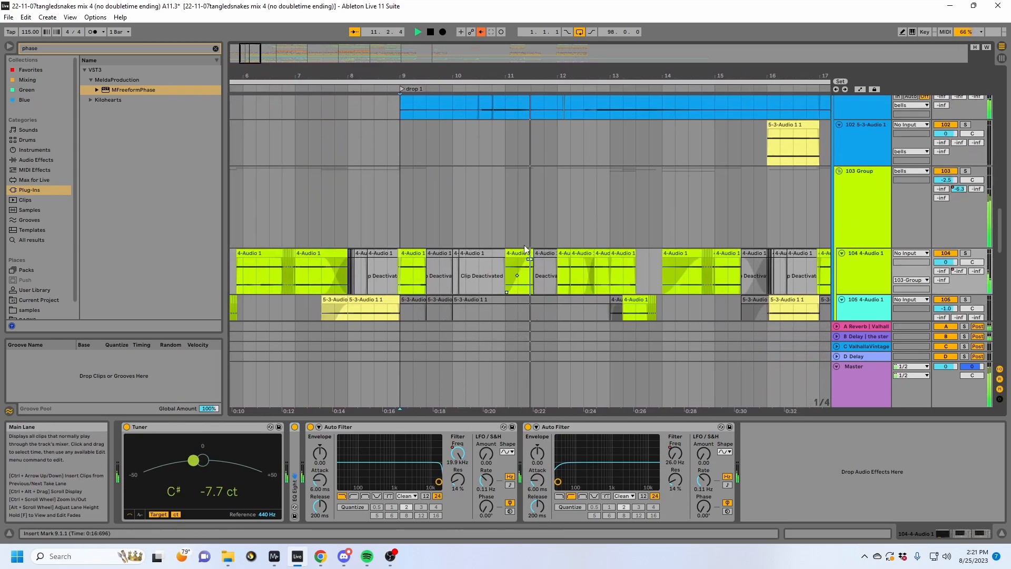
scroll(523, 245, up, 2)
key(space)
Step: Listen to the 101 5-Audio 1 track soloed from drop 1, and remove its solo
click(466, 186)
key(space)
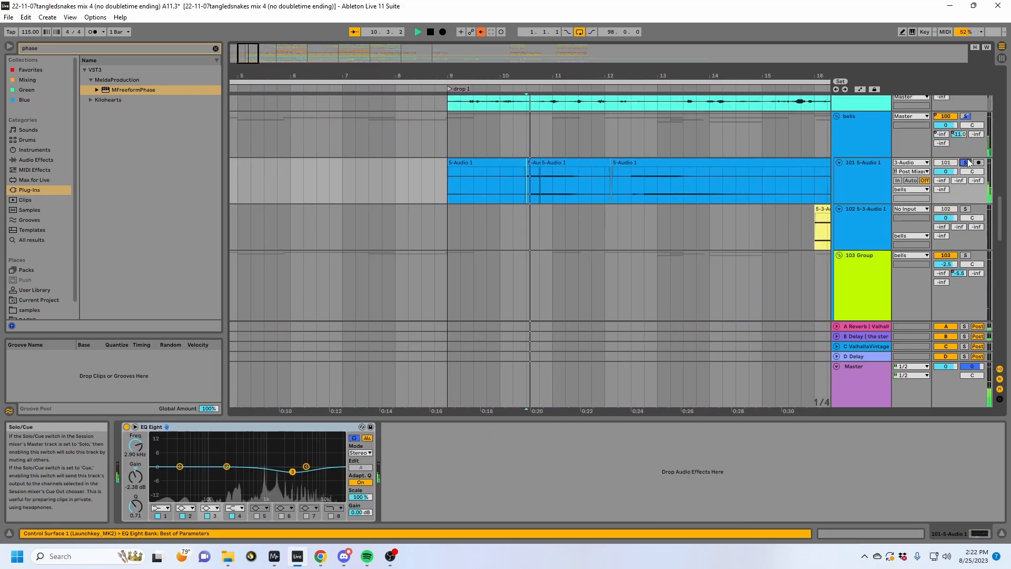
click(967, 162)
key(space)
click(966, 162)
Step: Listen to the 104 4-Audio 1 clip at drop 1 with its track soloed, and remove the solo
scroll(453, 205, down, 4)
click(407, 116)
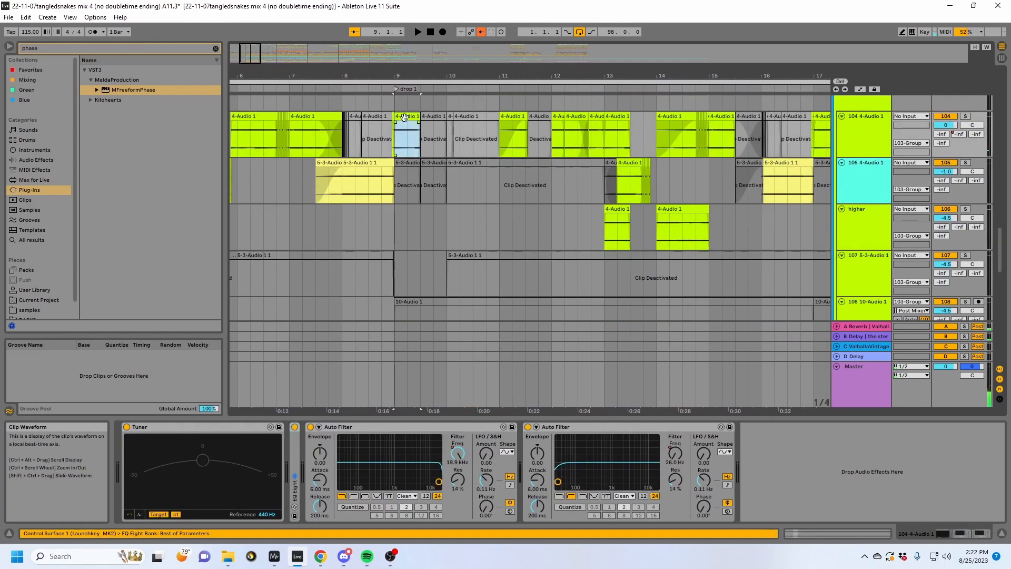
click(969, 116)
key(space)
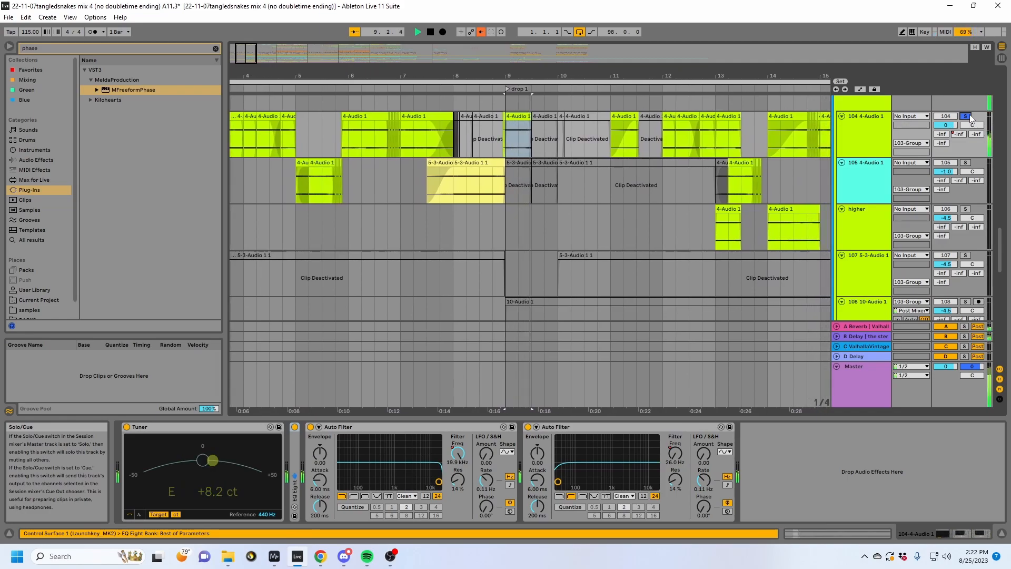
key(space)
click(969, 116)
scroll(505, 228, up, 2)
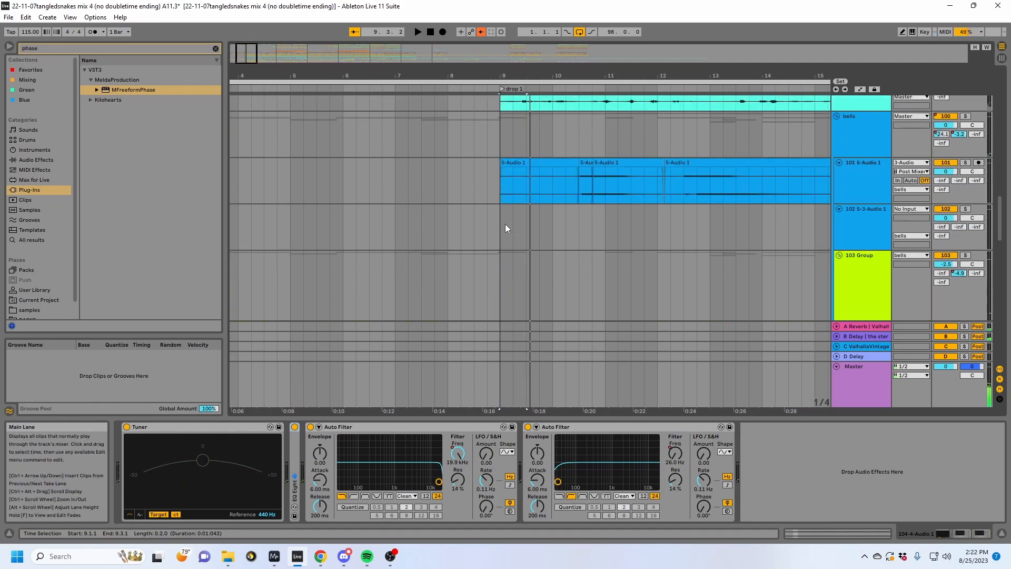
Step: Look over the bells sublayers down to the bell 2 group, and play the unsoloed mix from bar 12
drag(645, 77, 469, 65)
scroll(514, 190, down, 5)
scroll(514, 191, down, 3)
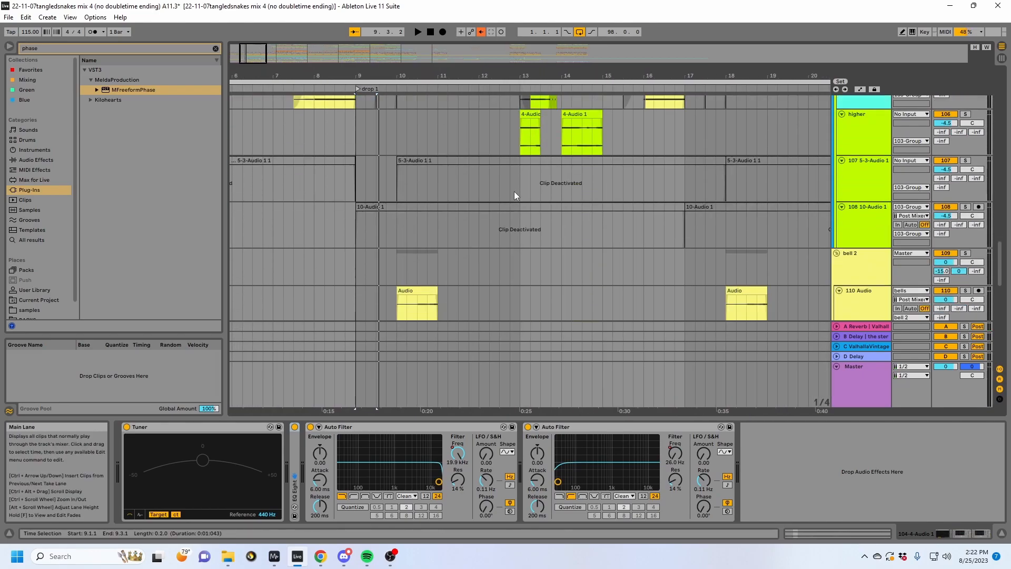
scroll(514, 192, up, 3)
scroll(514, 191, up, 5)
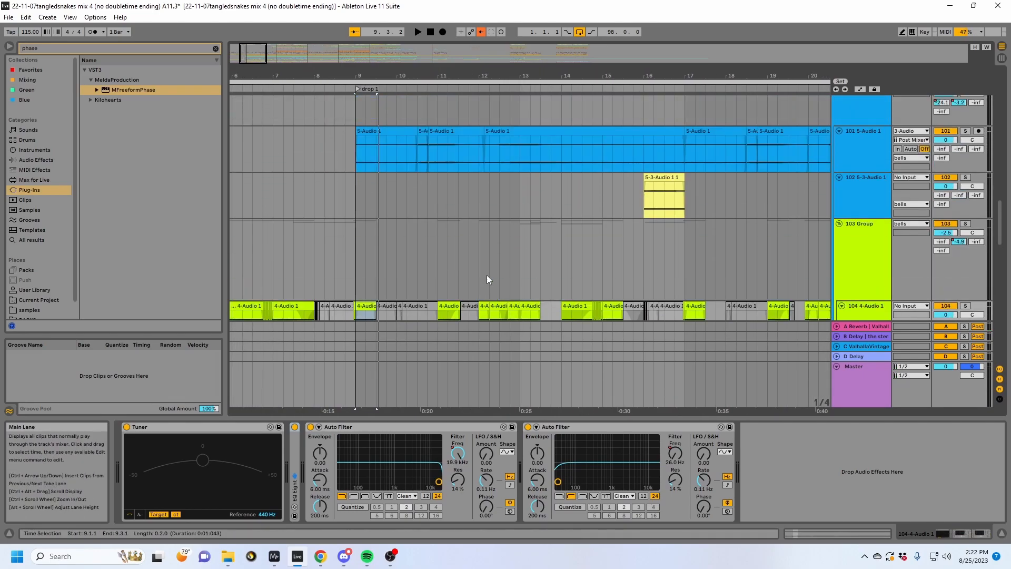
click(500, 182)
key(space)
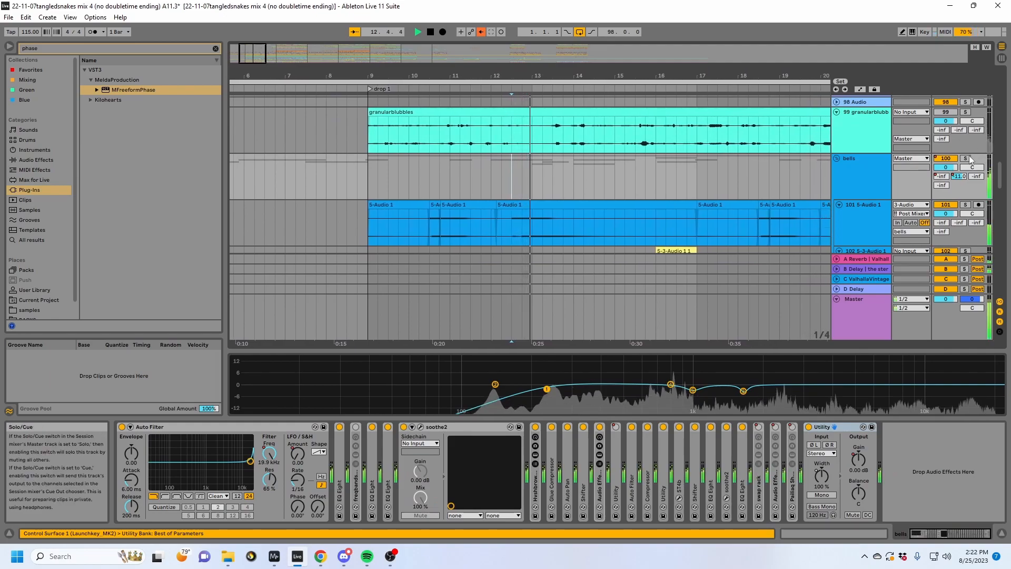
Step: Stop playback, unfold the drums group to show its tracks, and solo it
scroll(704, 206, up, 3)
scroll(704, 207, up, 15)
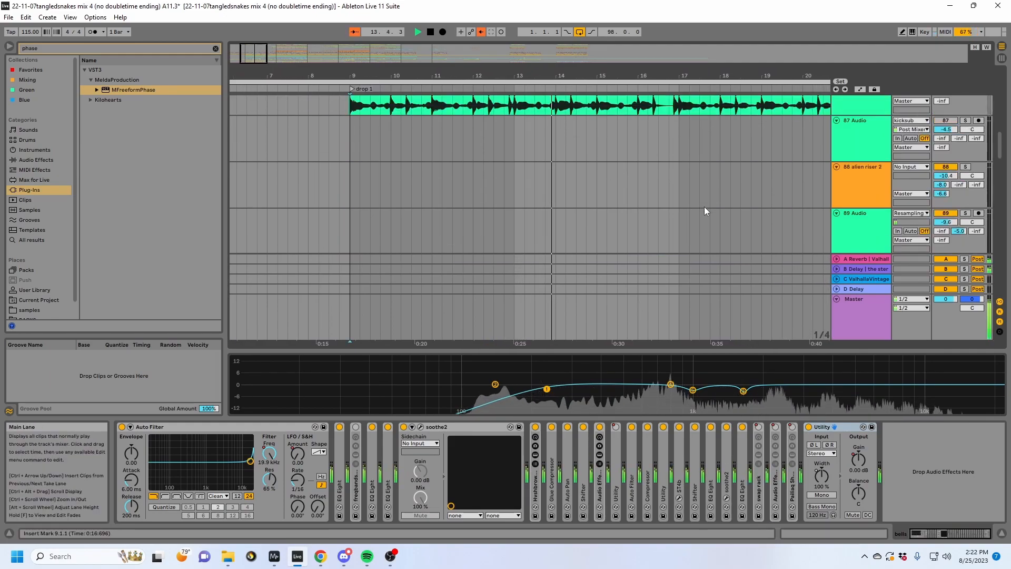
scroll(705, 207, down, 2)
key(space)
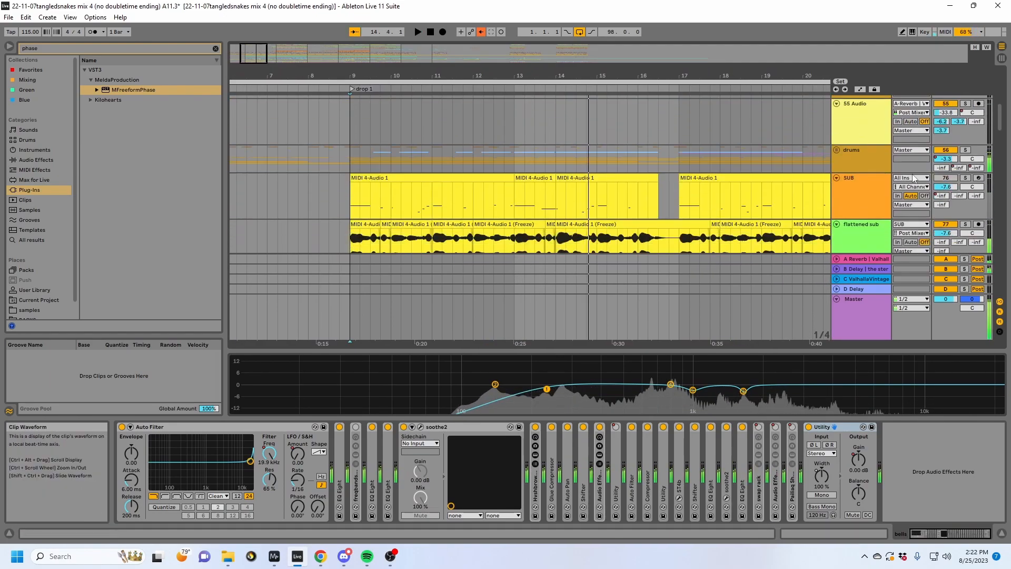
click(882, 152)
click(836, 153)
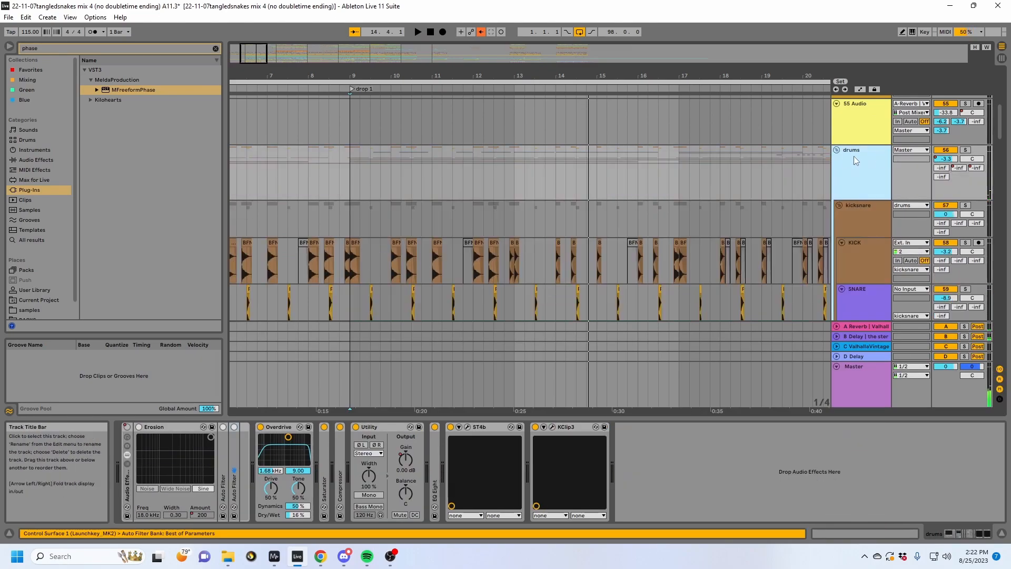
click(966, 150)
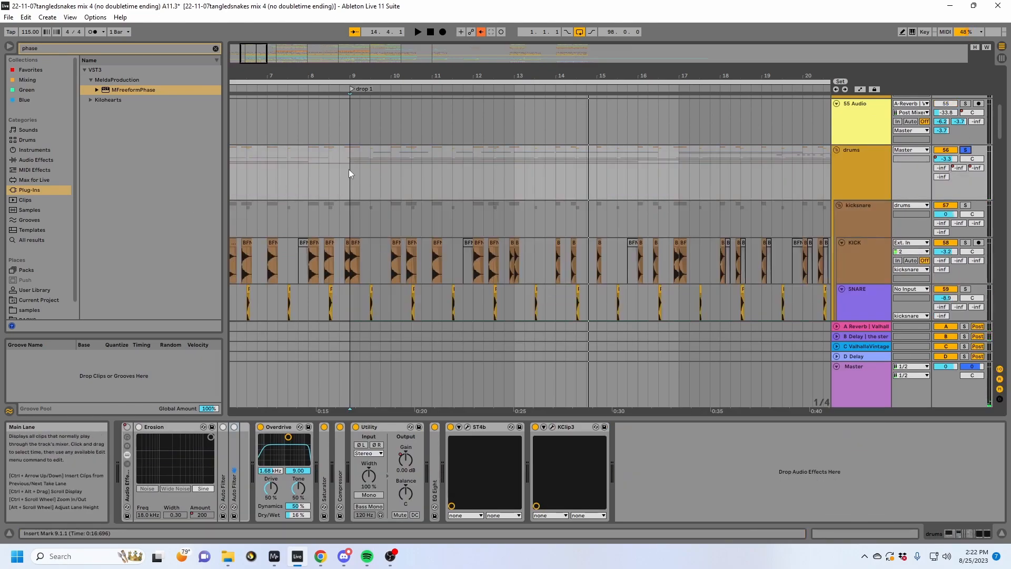
Step: Play the soloed drums group from drop 1 and look down through its kick, snare and percussion tracks
drag(348, 75, 343, 126)
key(space)
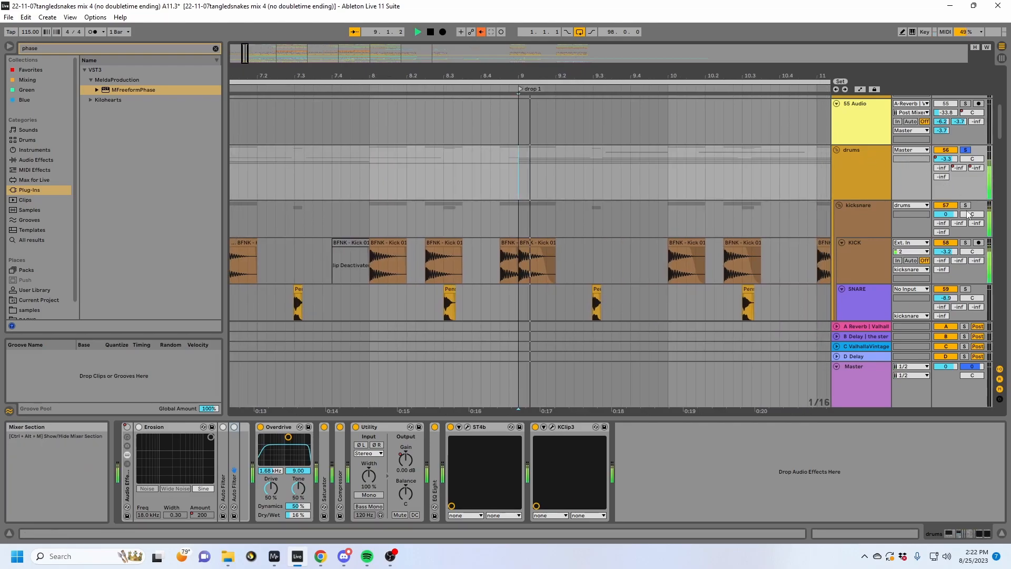
scroll(551, 199, down, 3)
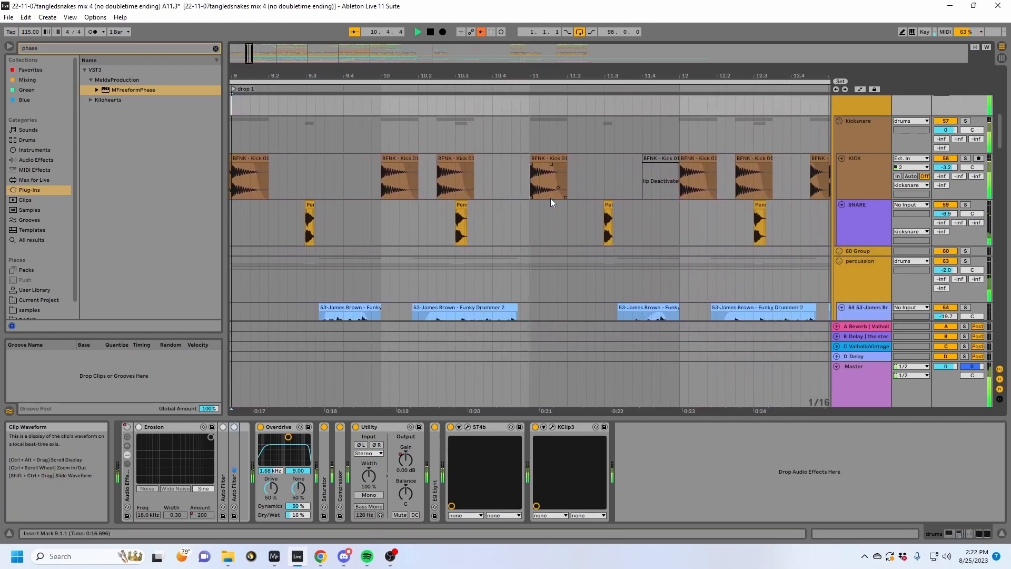
scroll(551, 198, down, 3)
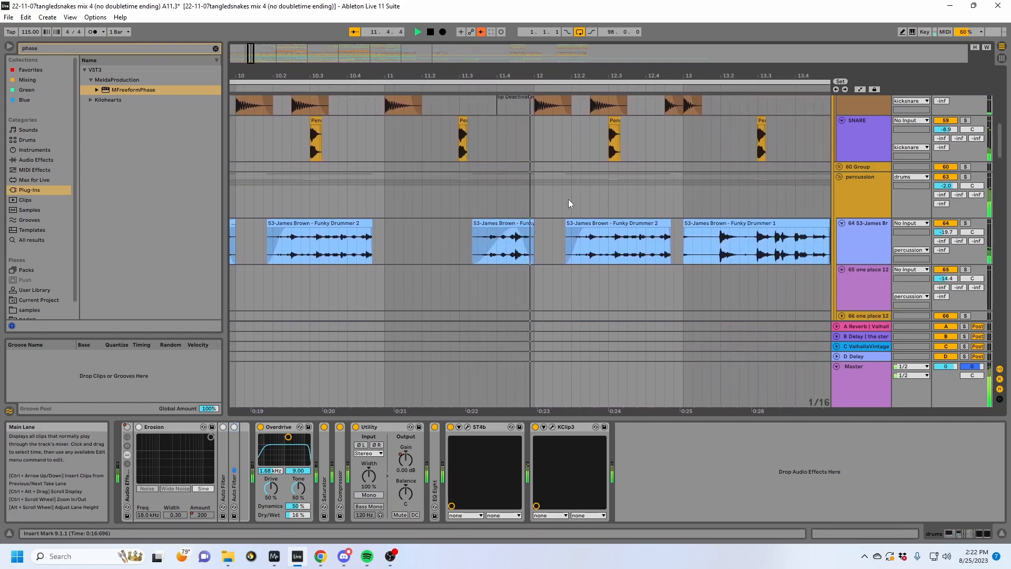
Step: Listen to the soloed James Brown Funky Drummer percussion track before bar 12, and stop playback
click(441, 258)
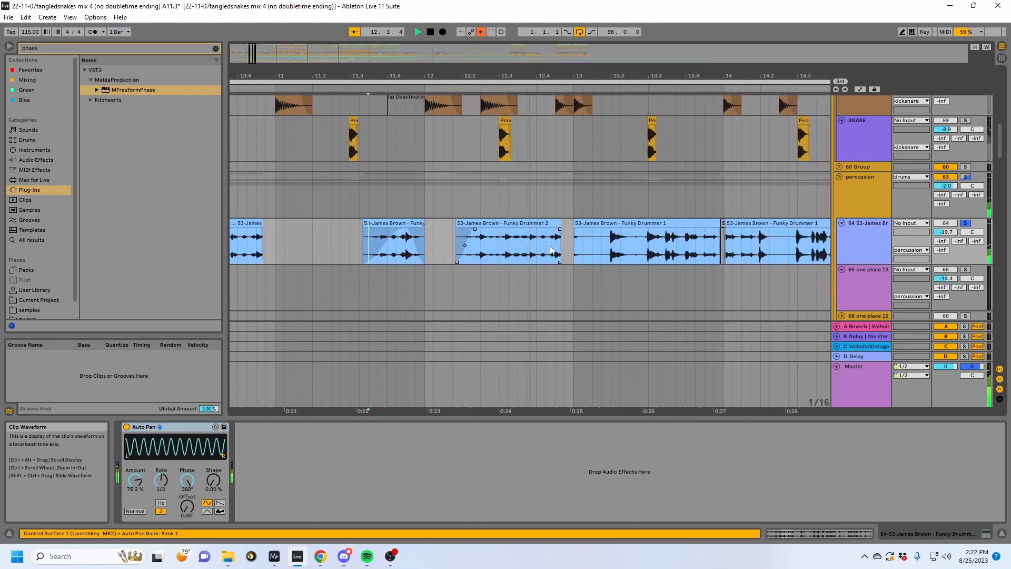
drag(504, 76, 750, 61)
key(space)
Step: Solo the percs track and play its Pensive_drum_loop_simple_jazz_78 clip from drop 1
scroll(686, 227, down, 2)
scroll(686, 224, up, 2)
click(966, 262)
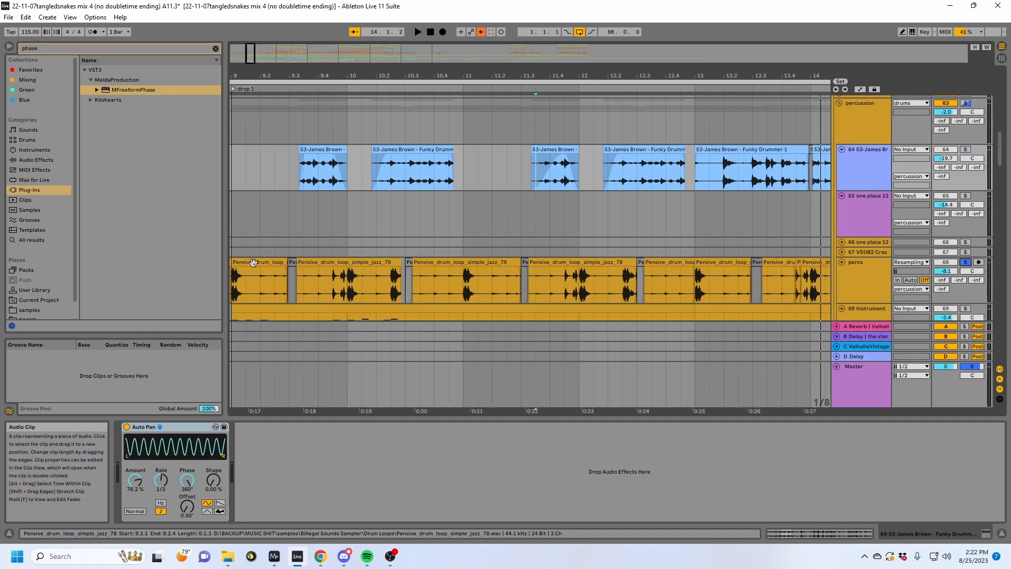
click(252, 262)
key(space)
Step: Compare the percs loop with Erosion bypassed by replaying it from drop 1, and switch Erosion back on
click(127, 427)
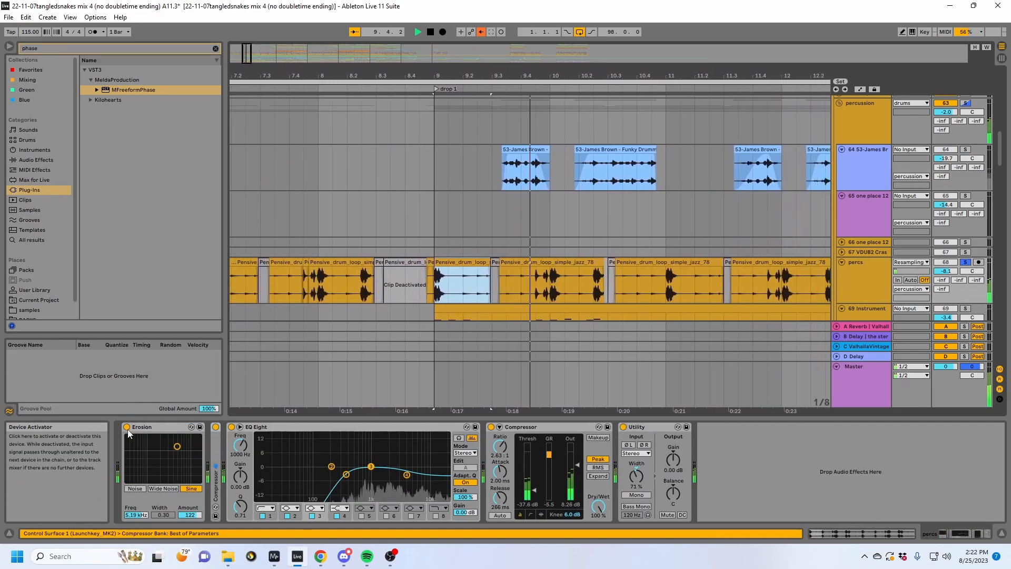
key(space)
key(space)
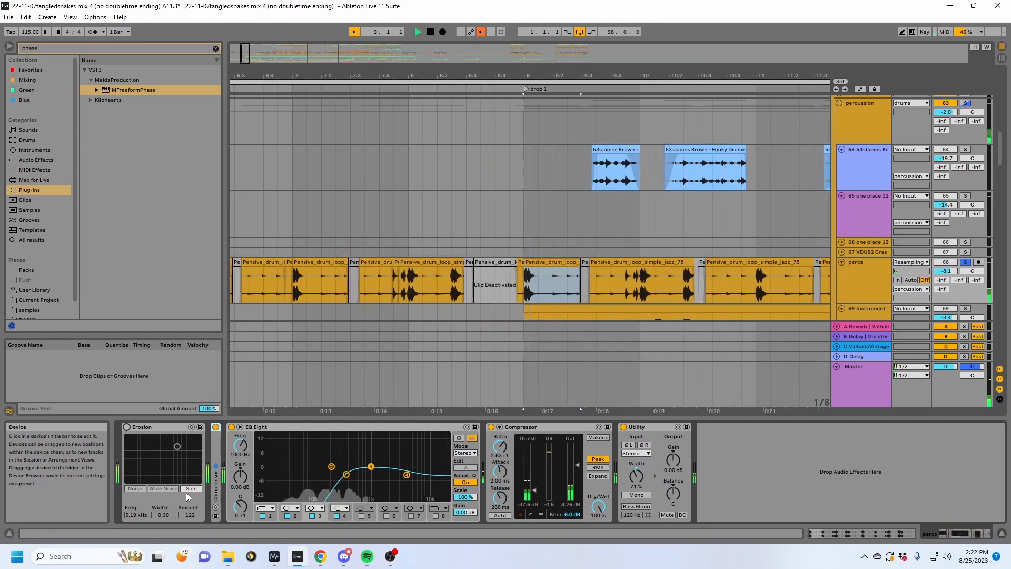
click(127, 427)
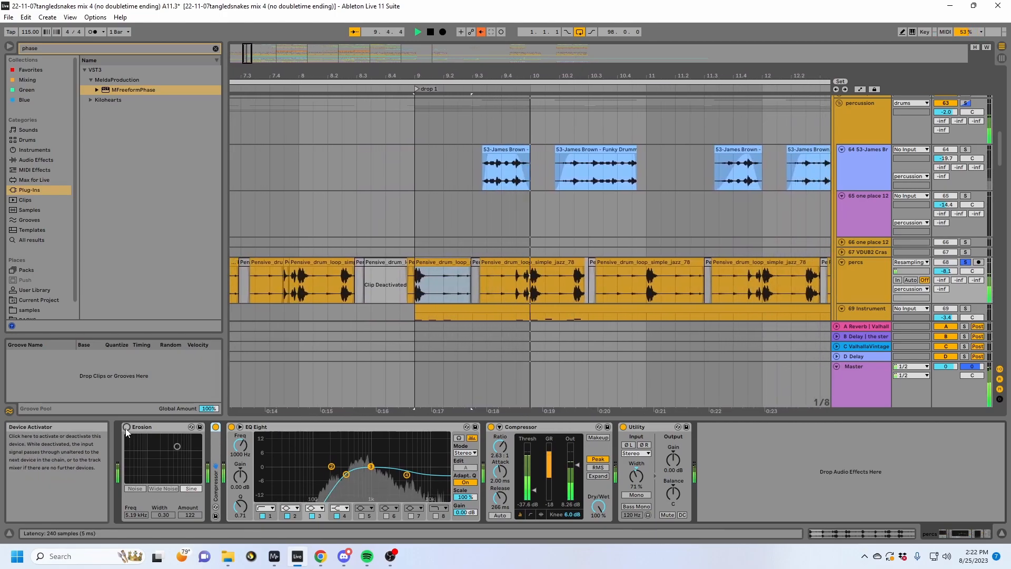
Step: Stop playback and inspect the Tonbak Percussion Glitches and Cymatics hi-hat chains in the 69 Instrument track's rack
scroll(562, 321, down, 3)
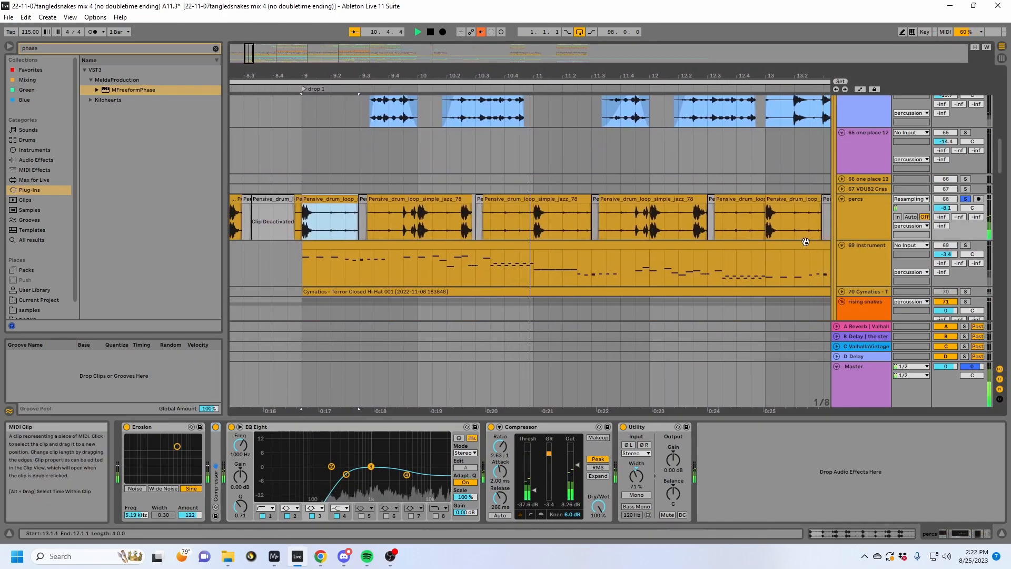
key(space)
click(868, 248)
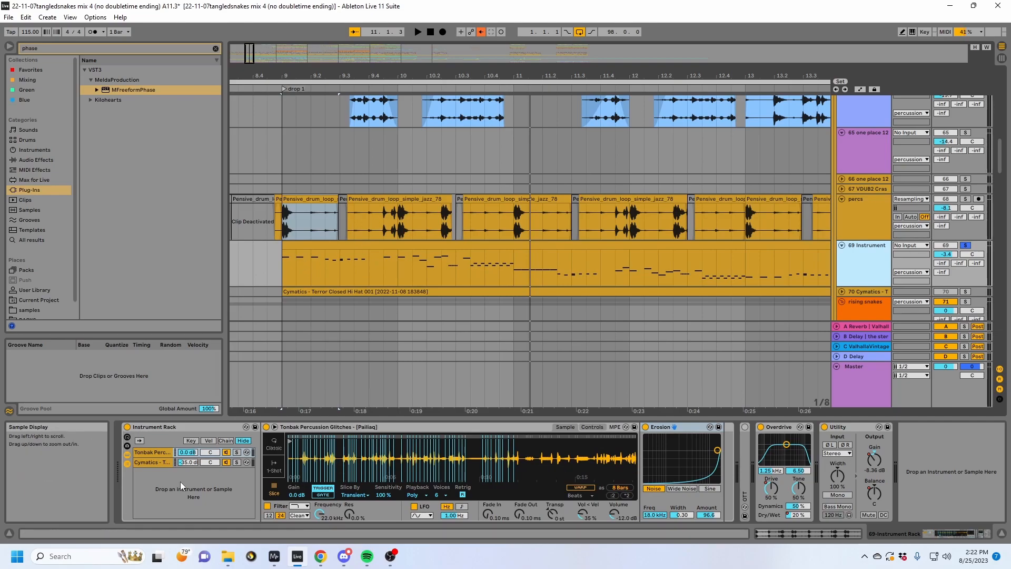
click(164, 463)
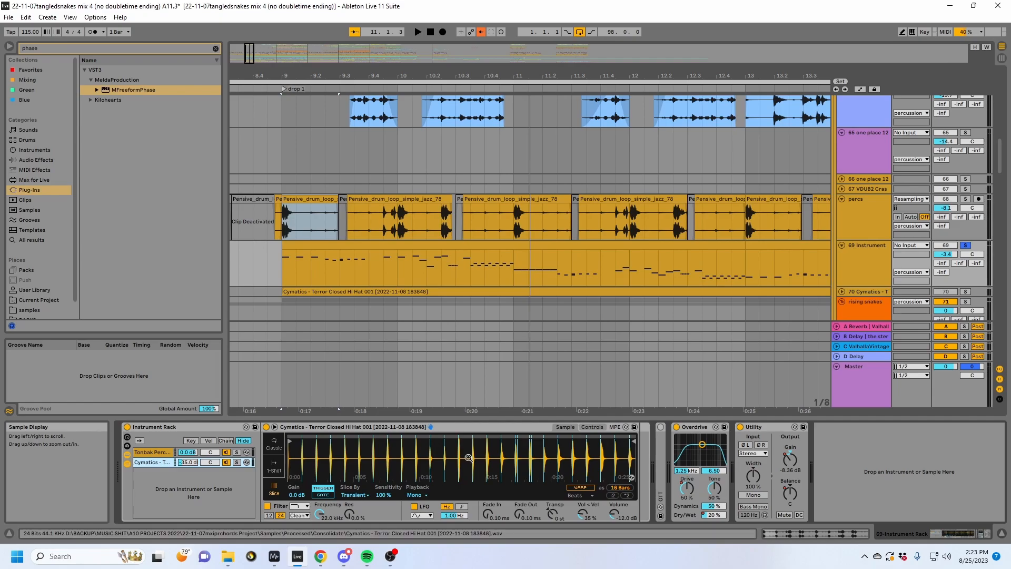
click(153, 452)
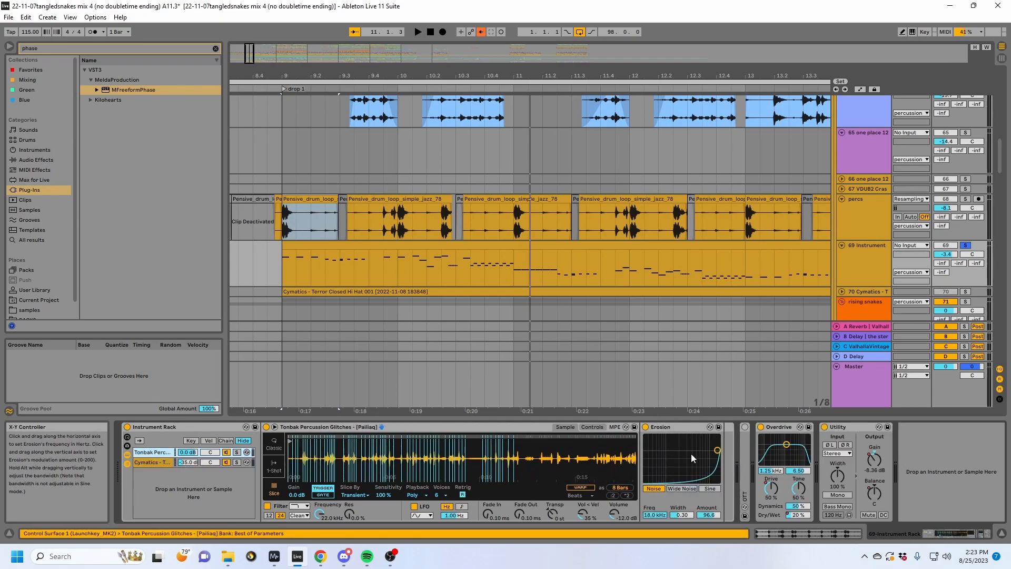
Step: Listen to the soloed 69 Instrument track from drop 1
click(325, 257)
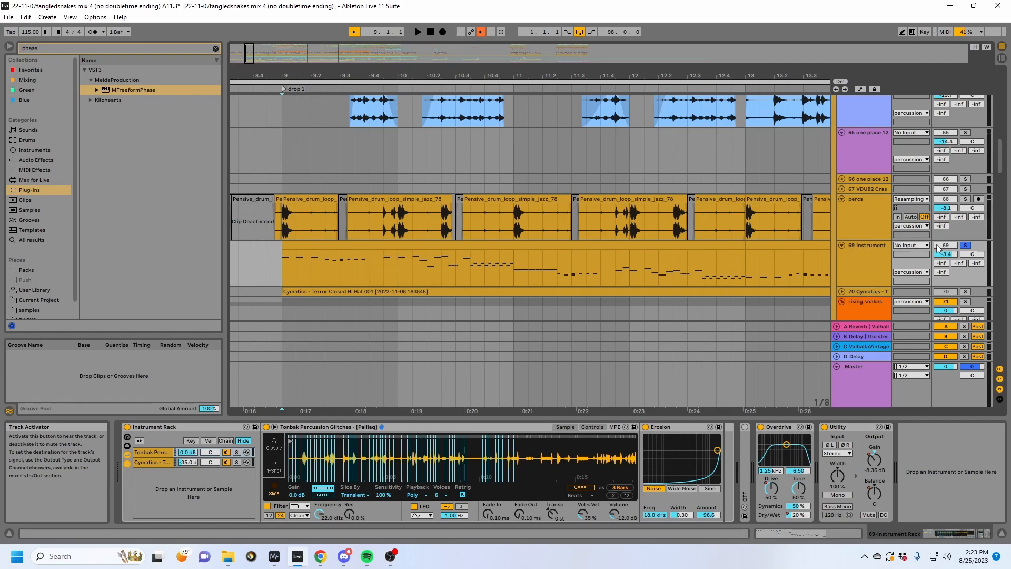
key(space)
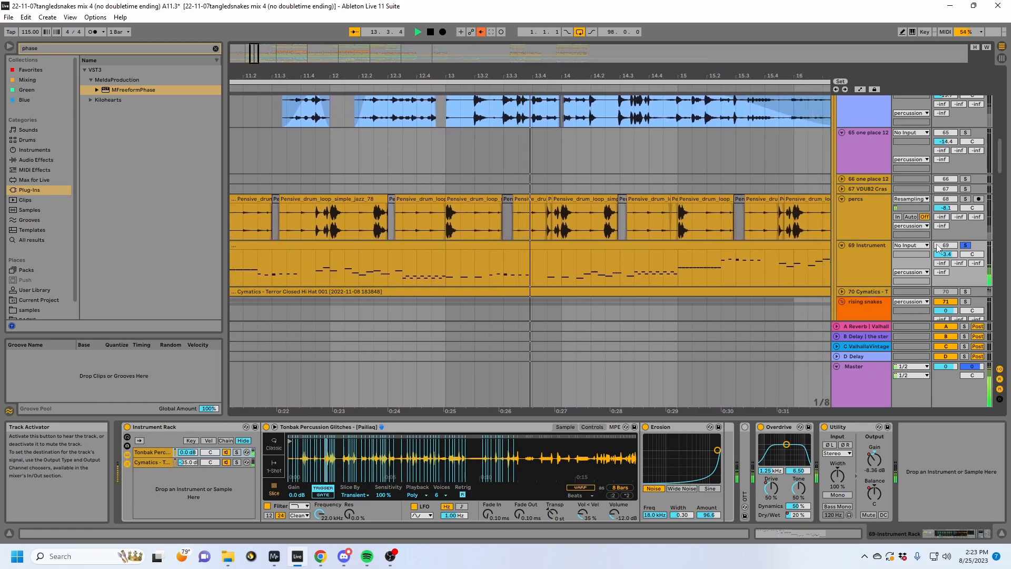
drag(461, 77, 659, 69)
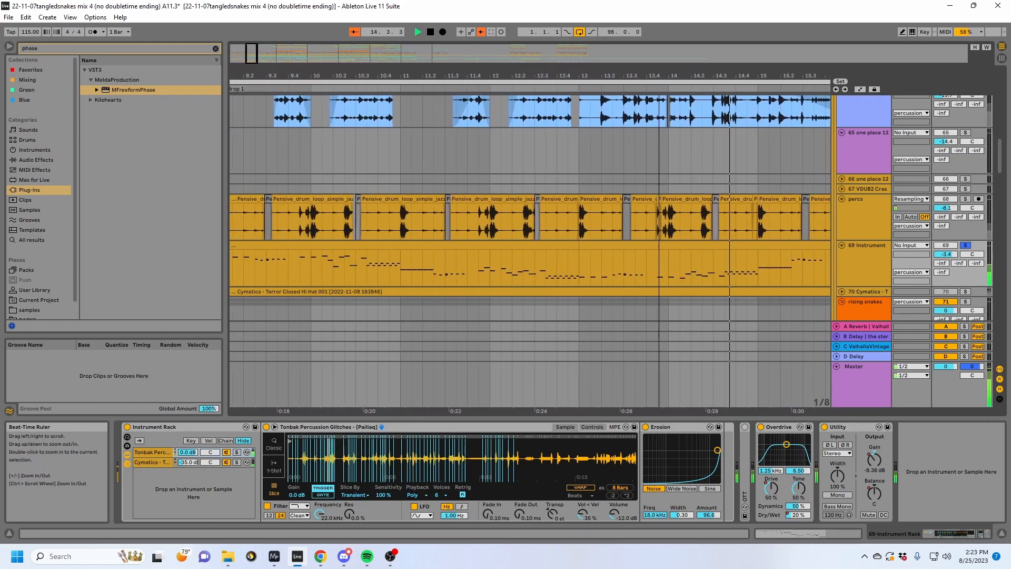
Step: Solo the rising snakes group, play it from drop 1 while viewing its devices, and stop playback
scroll(674, 190, down, 3)
drag(367, 76, 619, 71)
click(966, 228)
key(space)
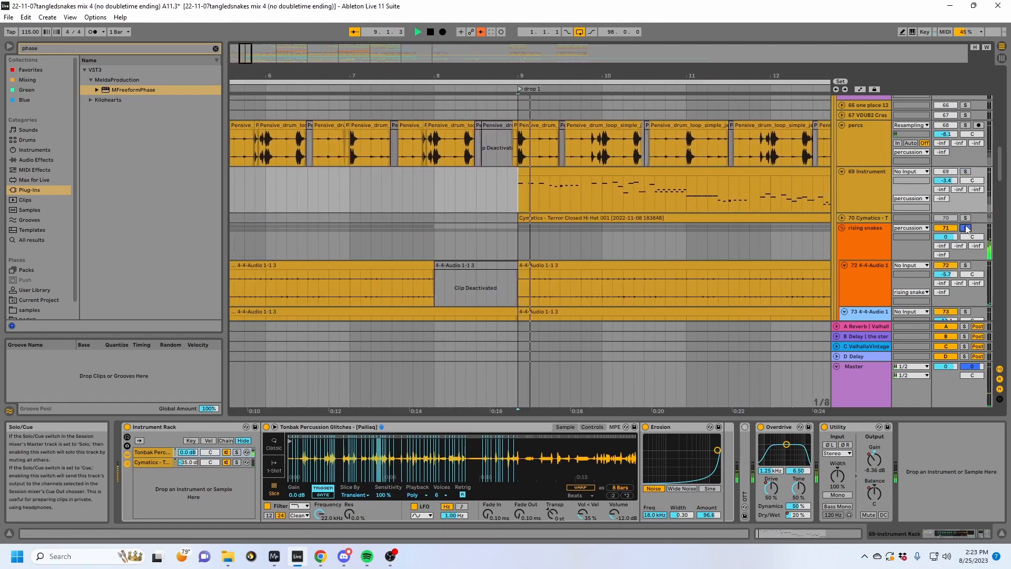
scroll(606, 218, down, 3)
click(861, 161)
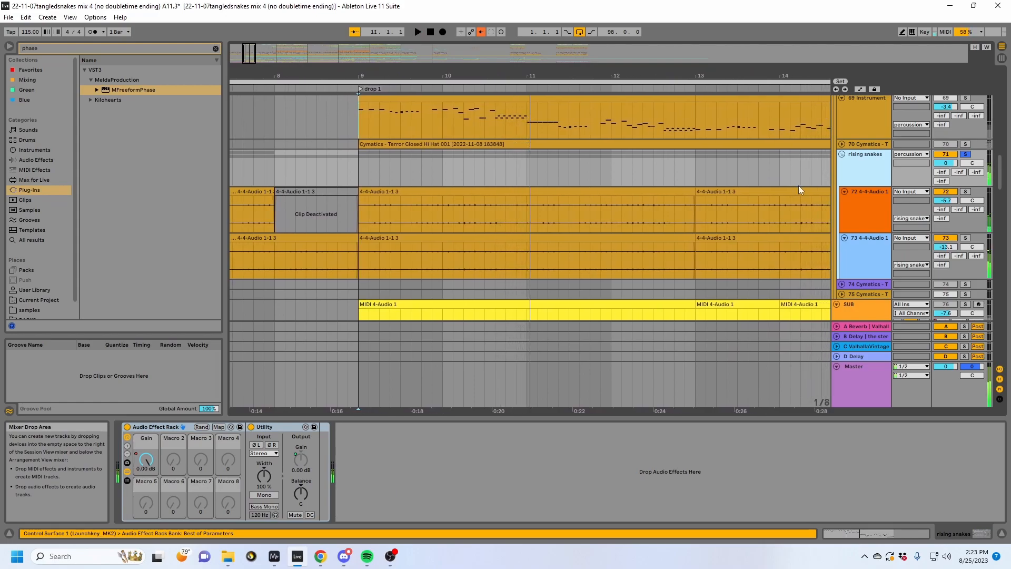
key(space)
Step: Show the Erosion and Compressor devices of the 72 4-4-Audio 1 track, and replay the rising snakes group from drop 1
click(463, 224)
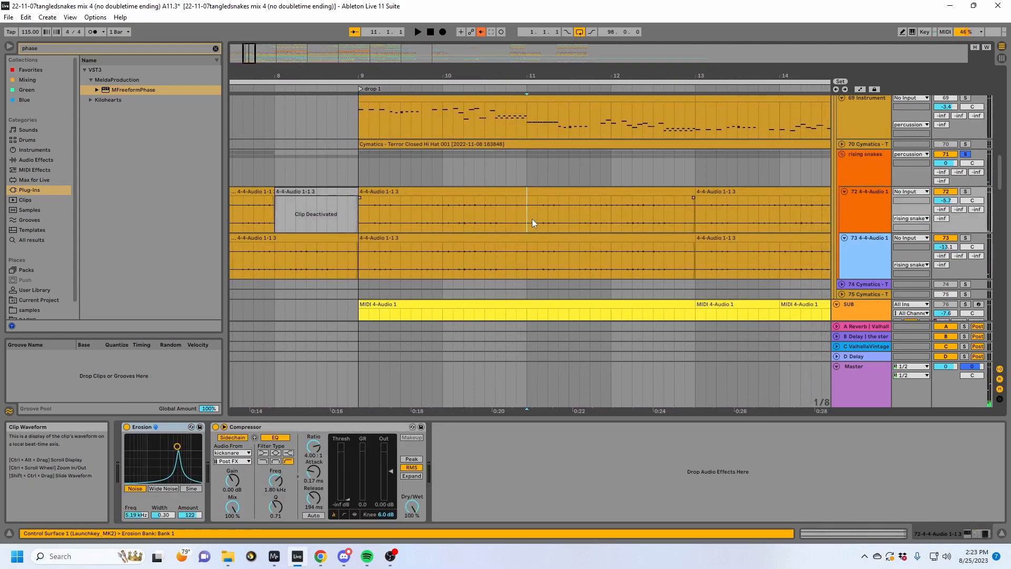
mouse_move(555, 76)
mouse_down()
mouse_move(554, 97)
mouse_move(554, 76)
mouse_up()
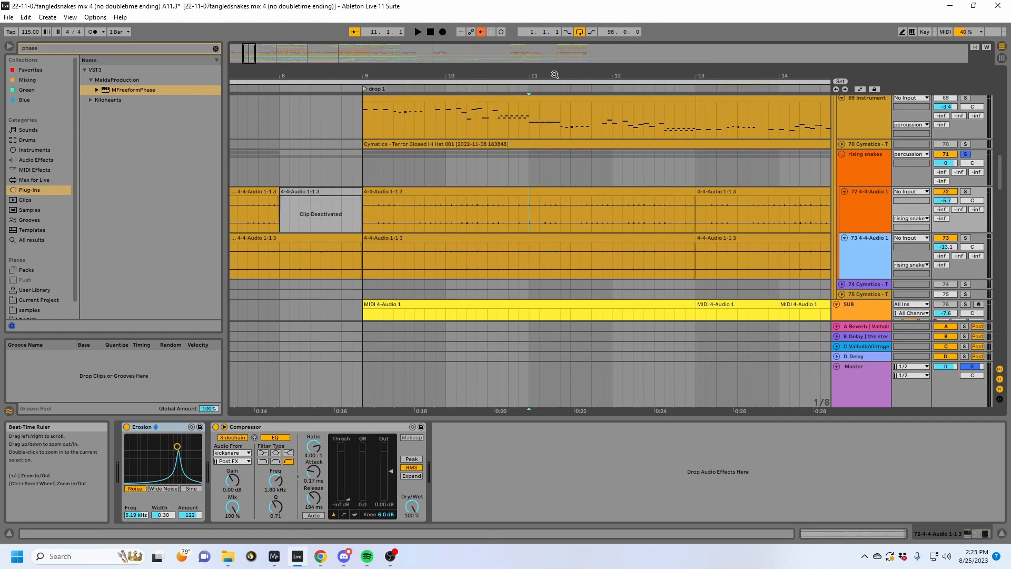
drag(555, 75, 501, 72)
key(space)
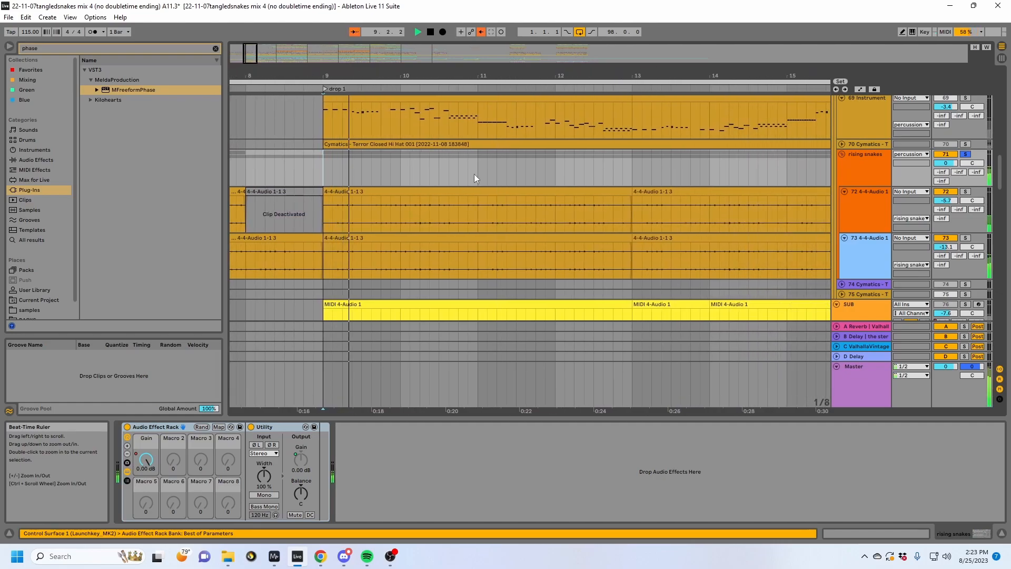
click(342, 205)
key(space)
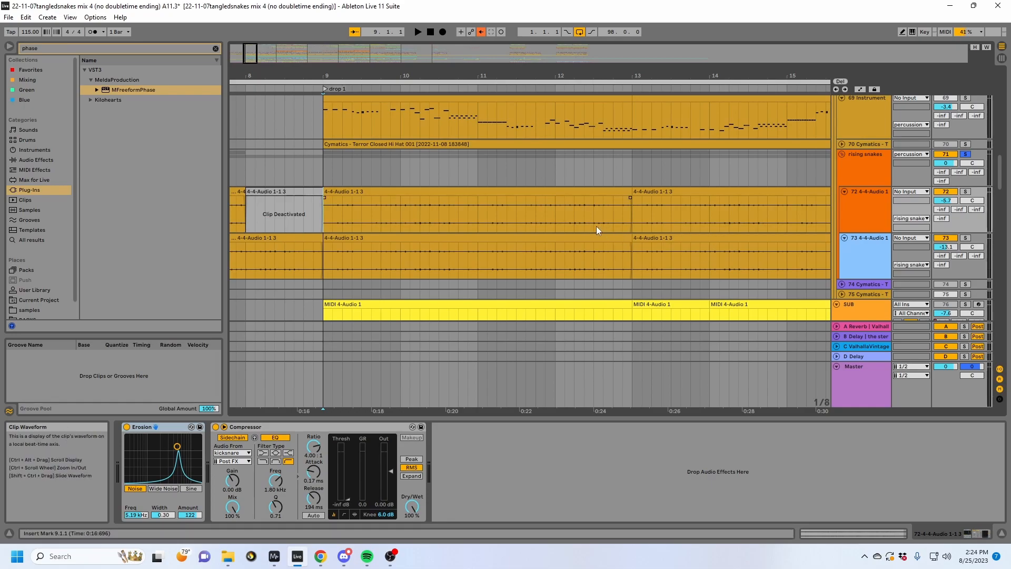
Step: Highlight the 72 4-4-Audio 1 clip from drop 1 to bar 13, inspect its sample in Clip View, and return to its devices
drag(633, 221, 342, 226)
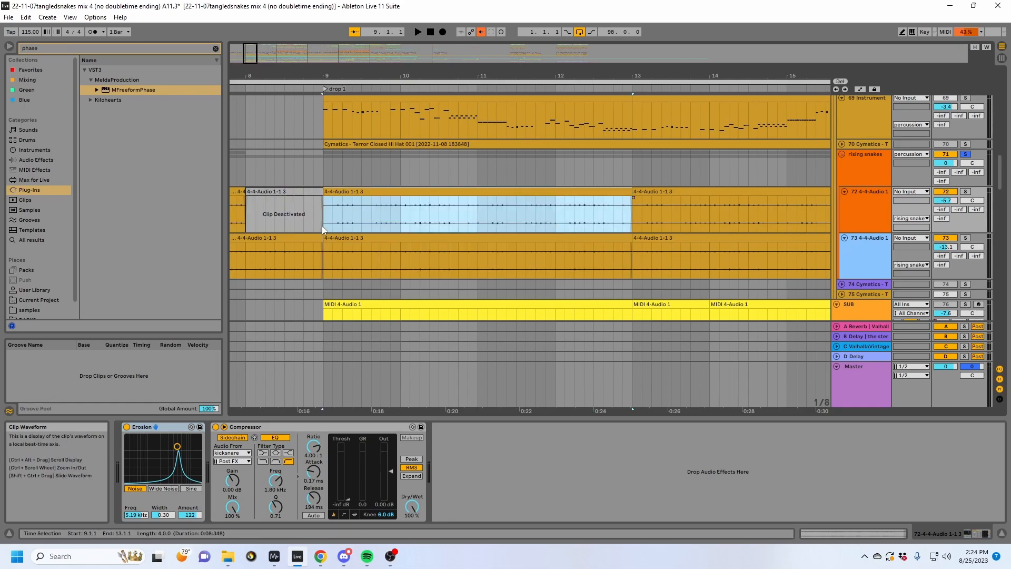
click(830, 534)
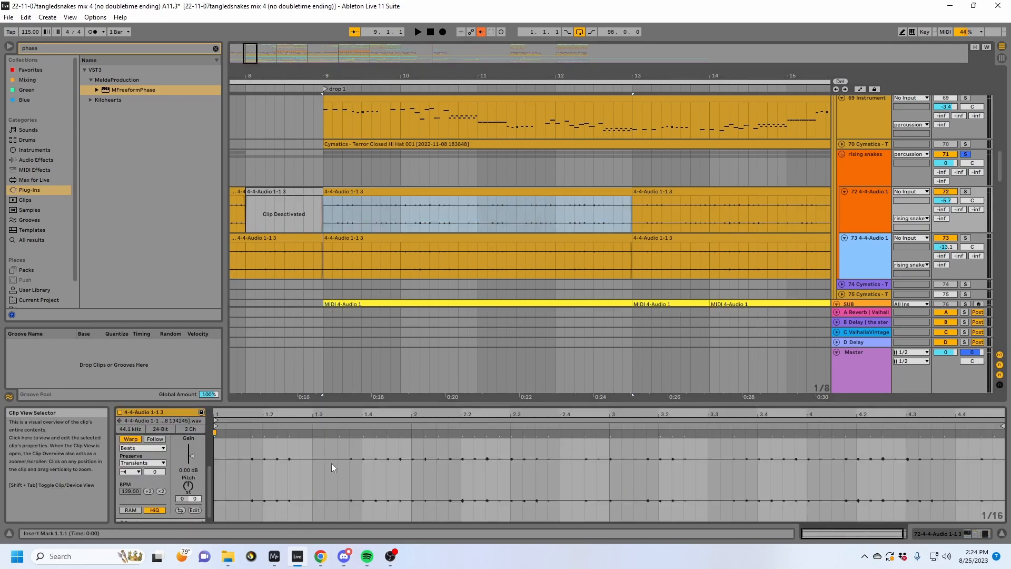
click(968, 537)
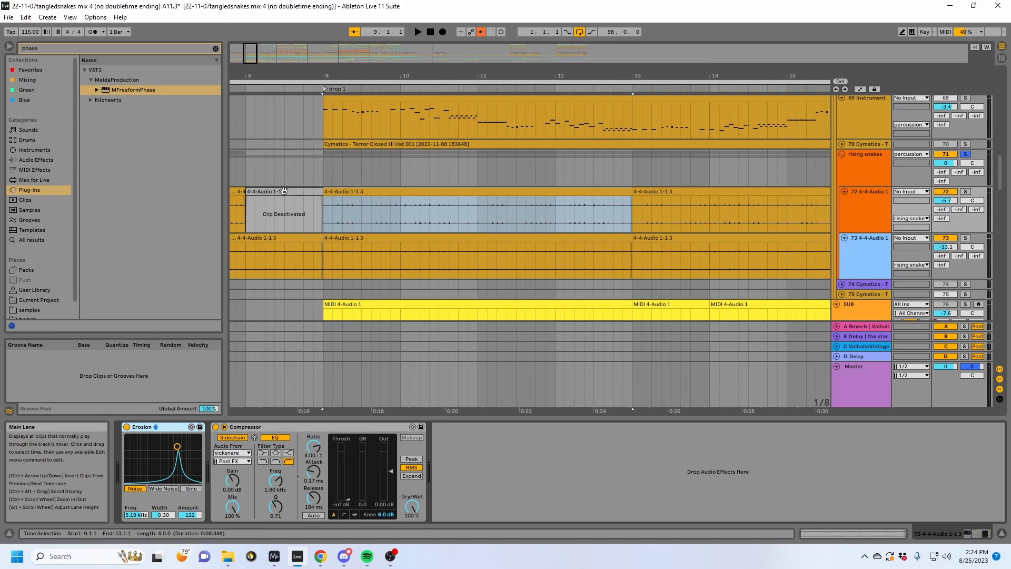
drag(318, 231, 627, 201)
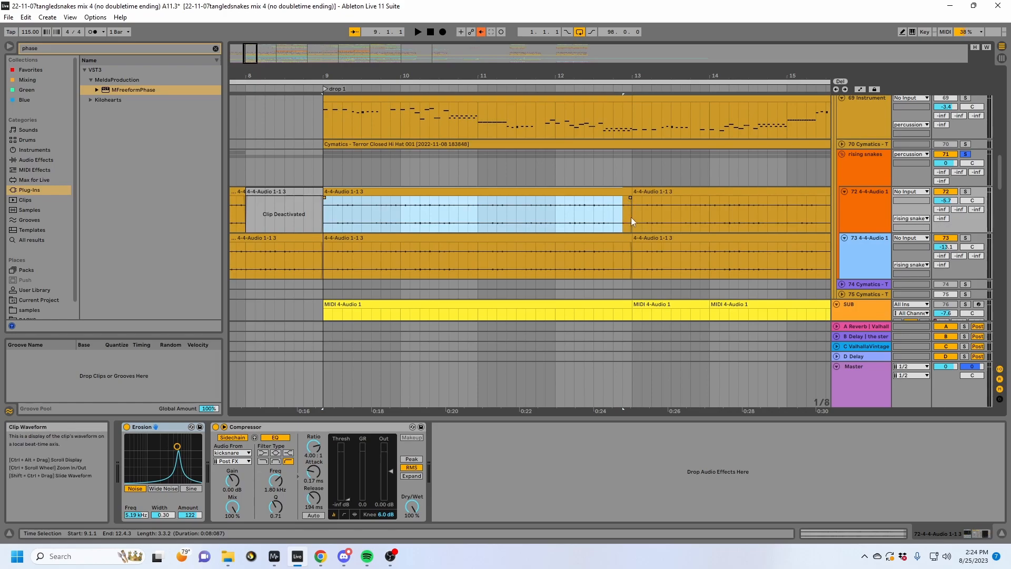
Step: Play the rising snakes group from drop 1, view its rising spectrum in MiniMeters, and switch back to Ableton Live
click(322, 225)
key(space)
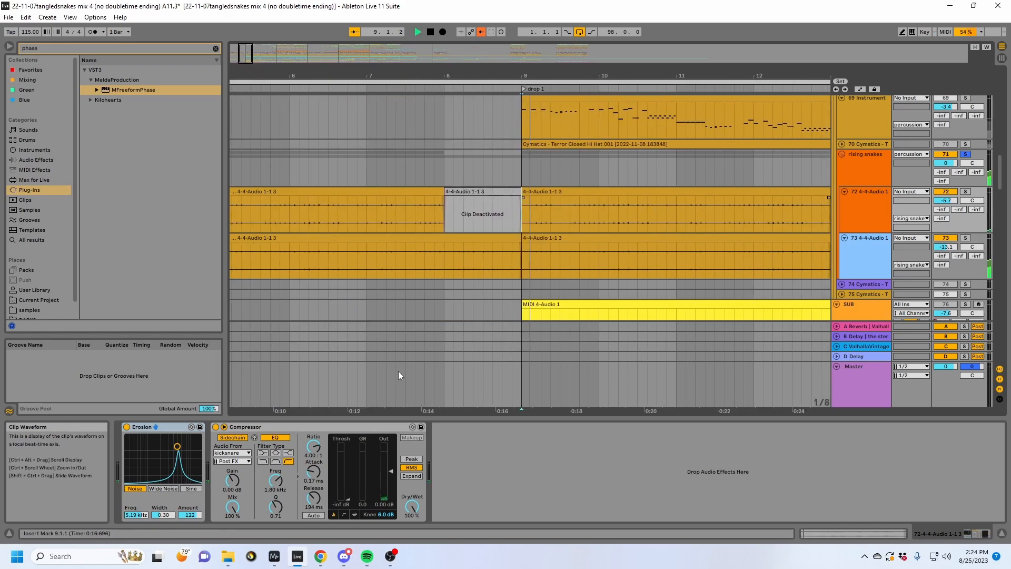
click(275, 556)
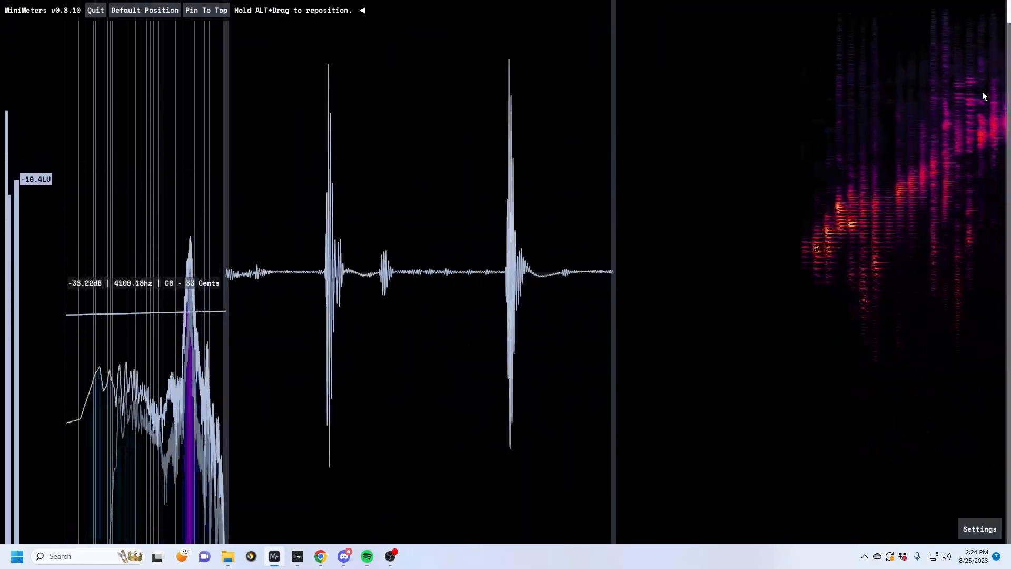
key(alt+Tab)
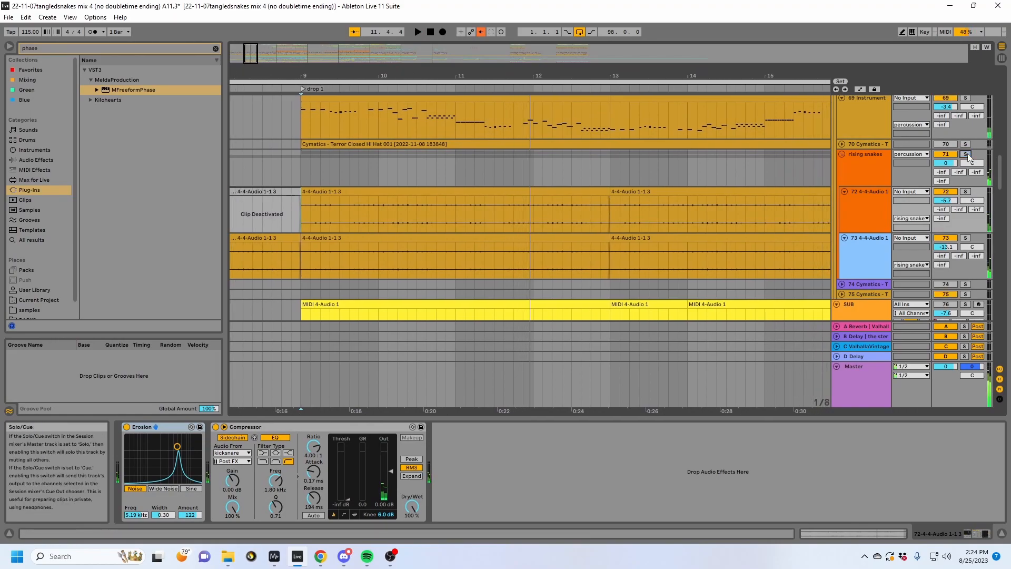
Step: Play the unsoloed mix from drop 1 and look through the tracks from drums down to the sub layers
scroll(968, 154, up, 5)
scroll(968, 155, up, 4)
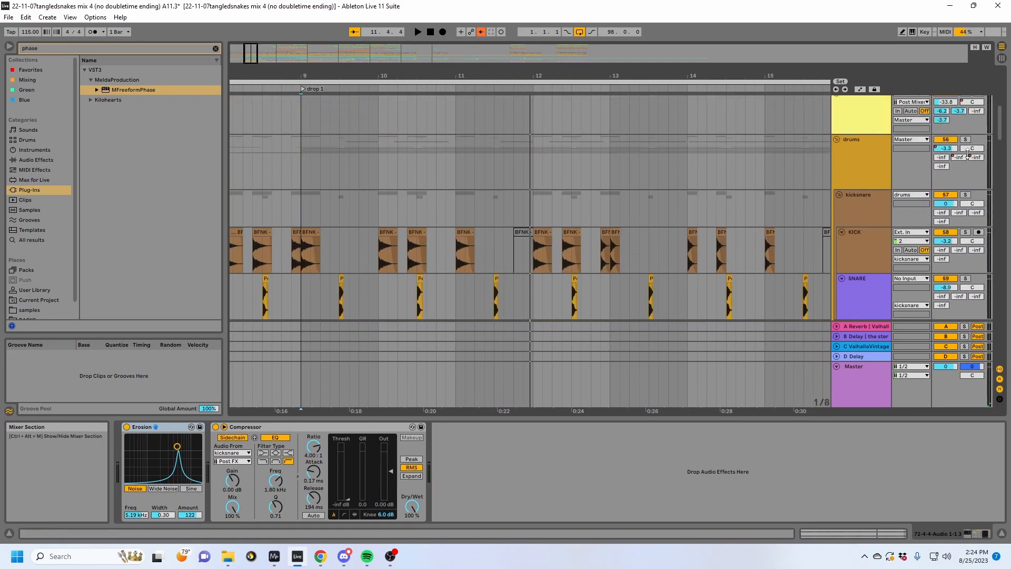
key(space)
scroll(590, 224, down, 10)
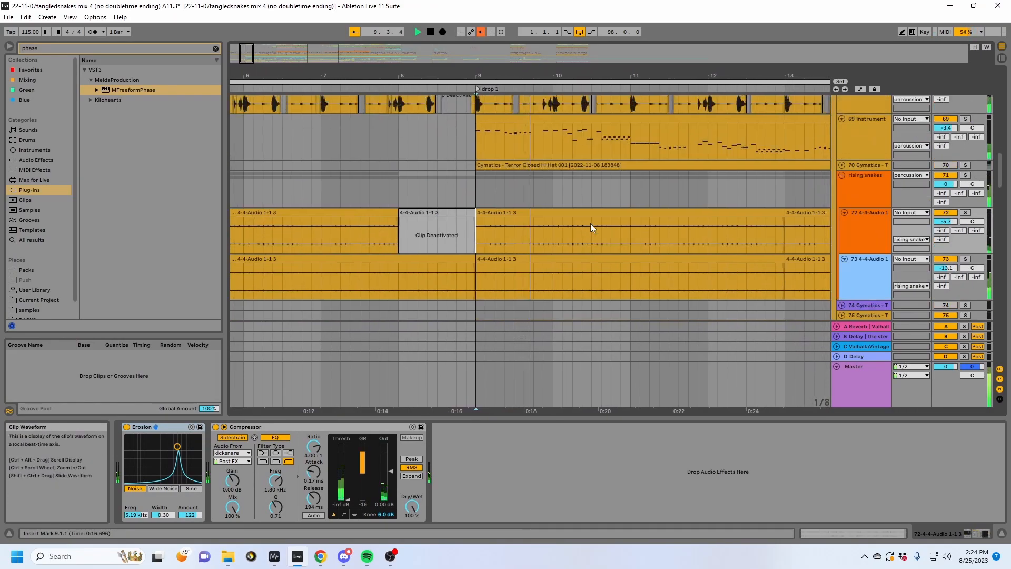
drag(675, 77, 659, 32)
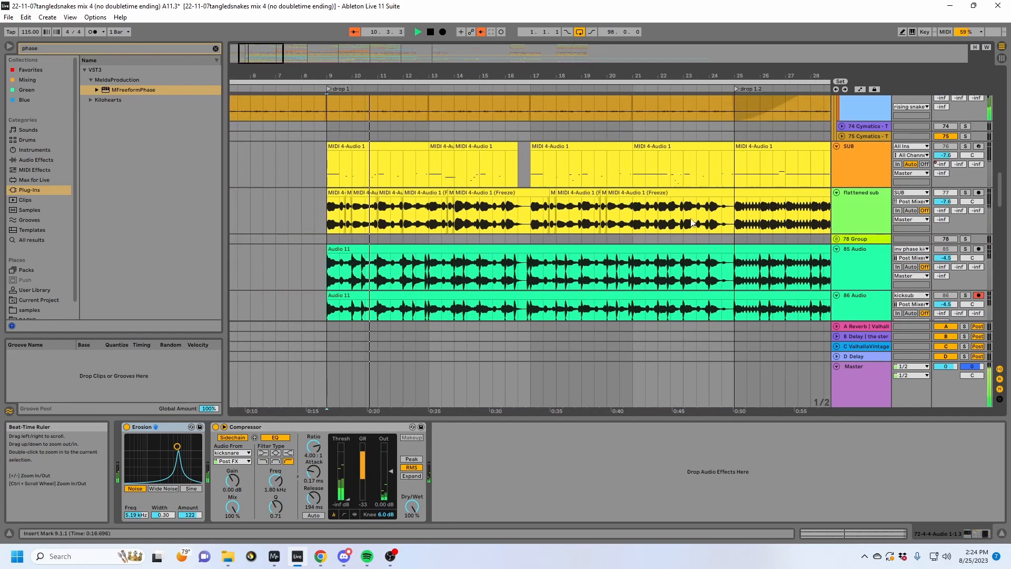
Step: Play the mix from the start of the one place 120 clip at bar 17, and select its track
scroll(693, 222, up, 6)
click(527, 142)
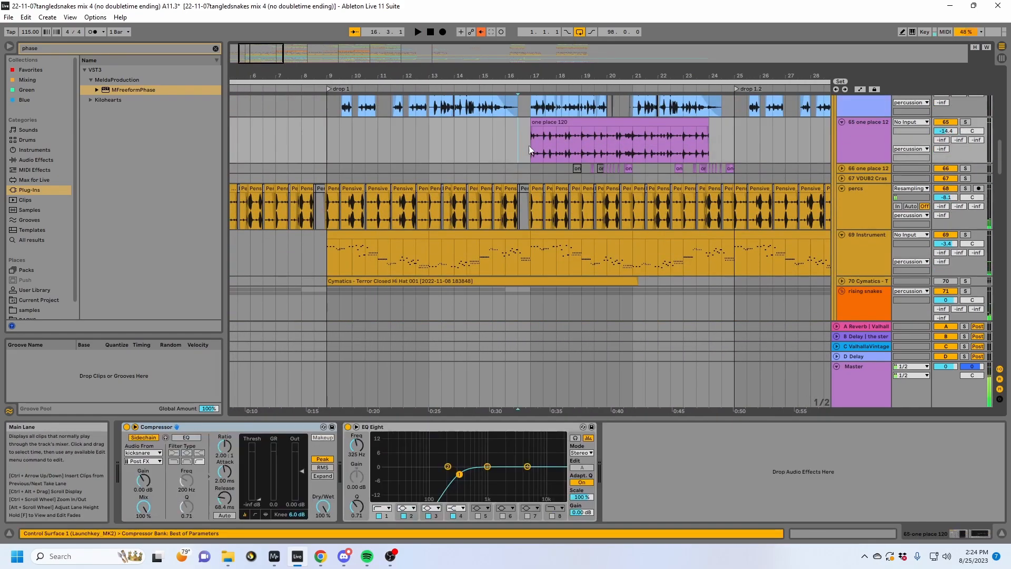
scroll(529, 210, up, 3)
scroll(542, 158, up, 2)
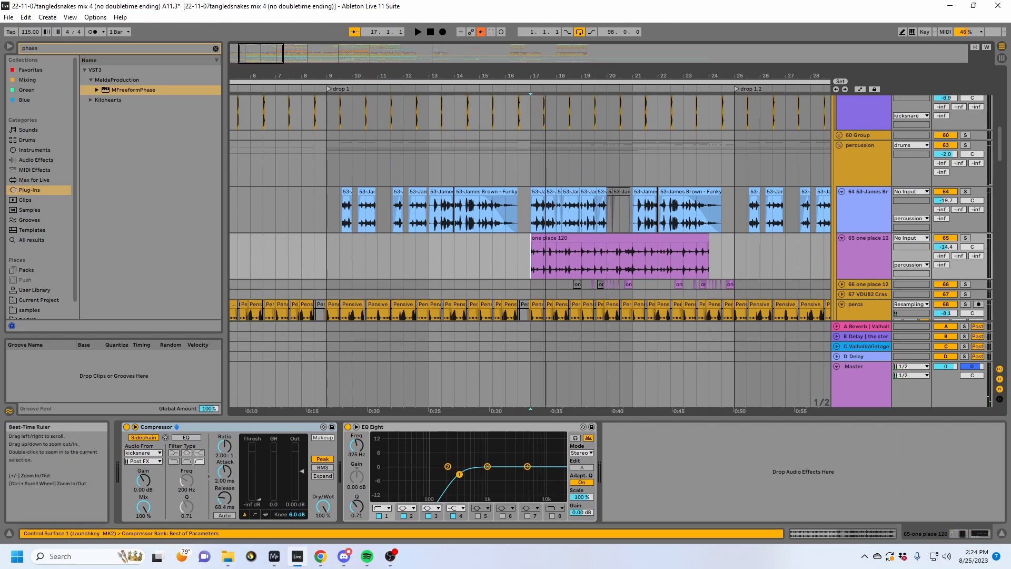
drag(664, 76, 664, 100)
key(space)
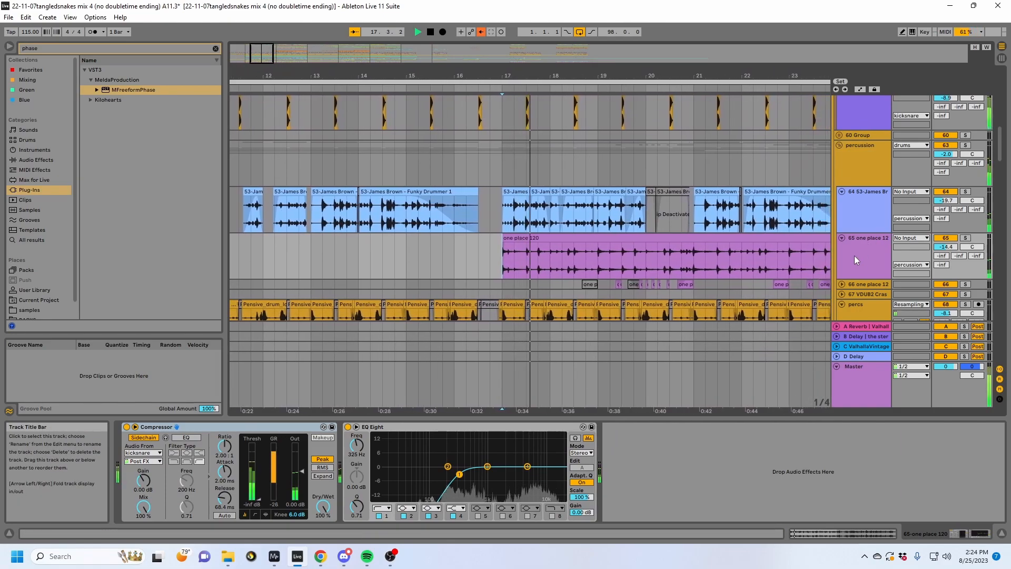
click(858, 251)
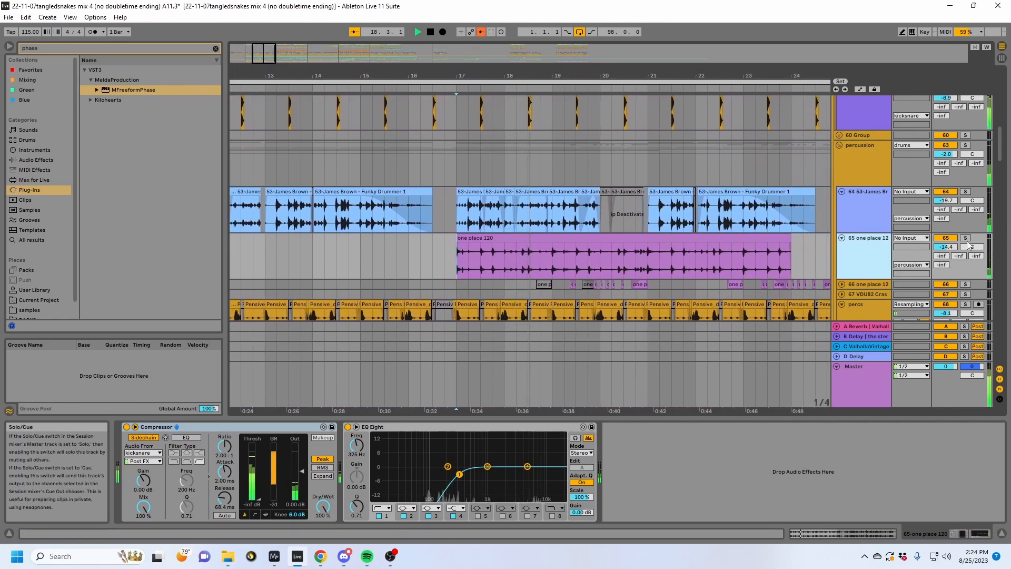
Step: Solo the one place 120 track, open its clip, and audition it with Warp switched off before undoing that change
click(967, 238)
double_click(564, 235)
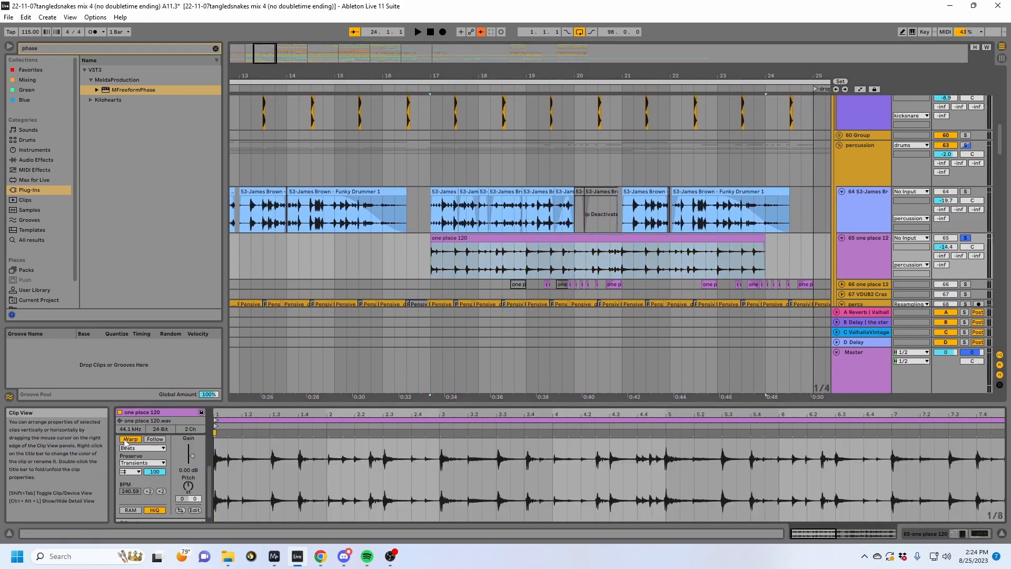
click(127, 440)
key(space)
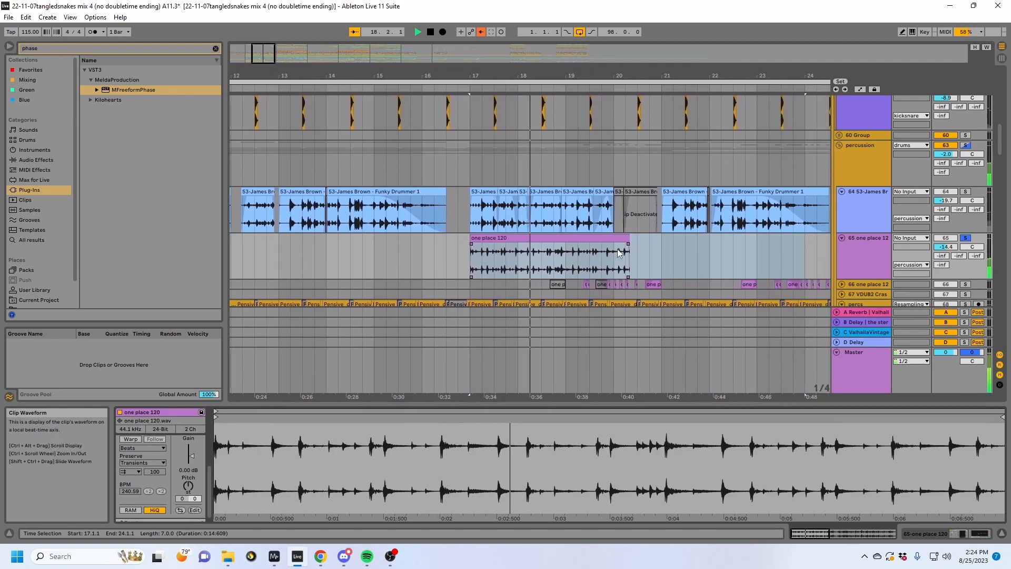
key(ctrl+z)
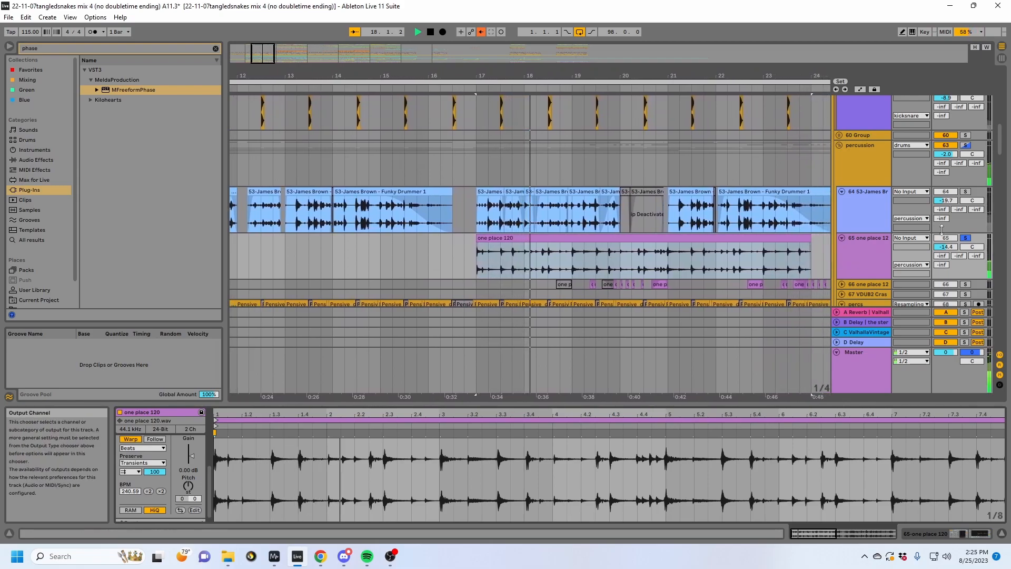
key(space)
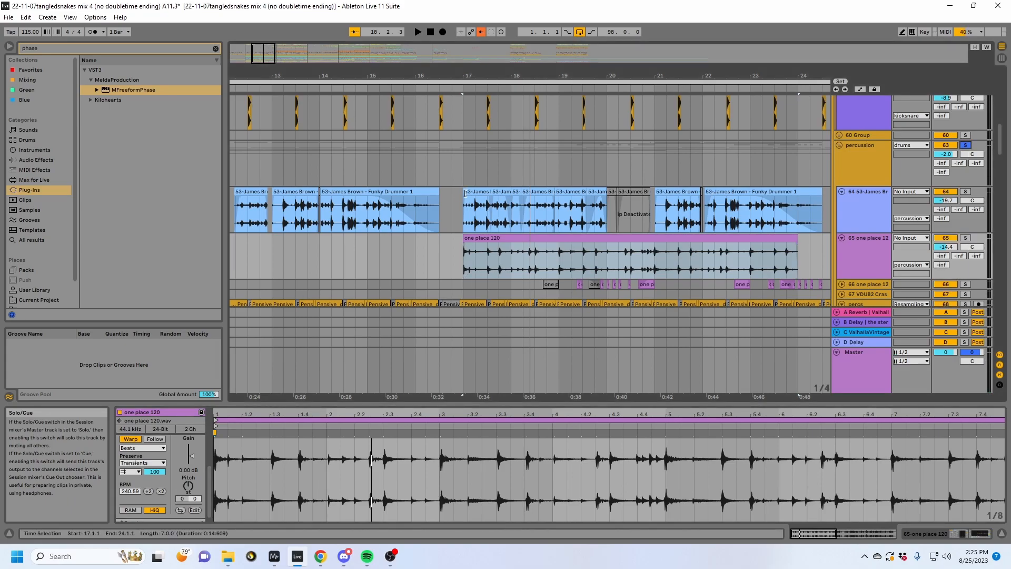
Step: Play the percussion group from bar 17, and continue playback while viewing the drums group and its kick and snare tracks
click(473, 167)
key(space)
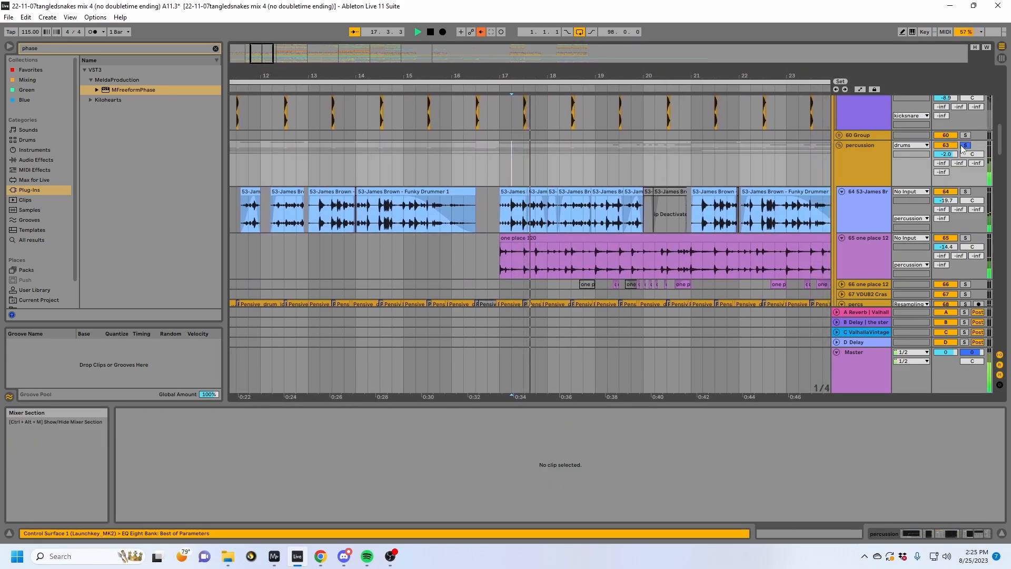
scroll(967, 146, up, 5)
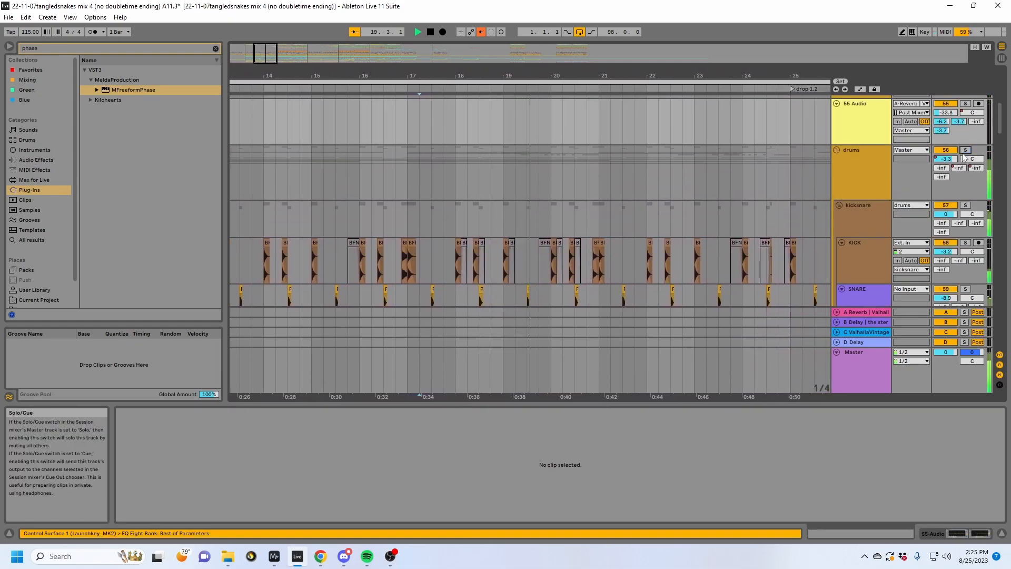
scroll(640, 199, down, 8)
scroll(640, 199, up, 7)
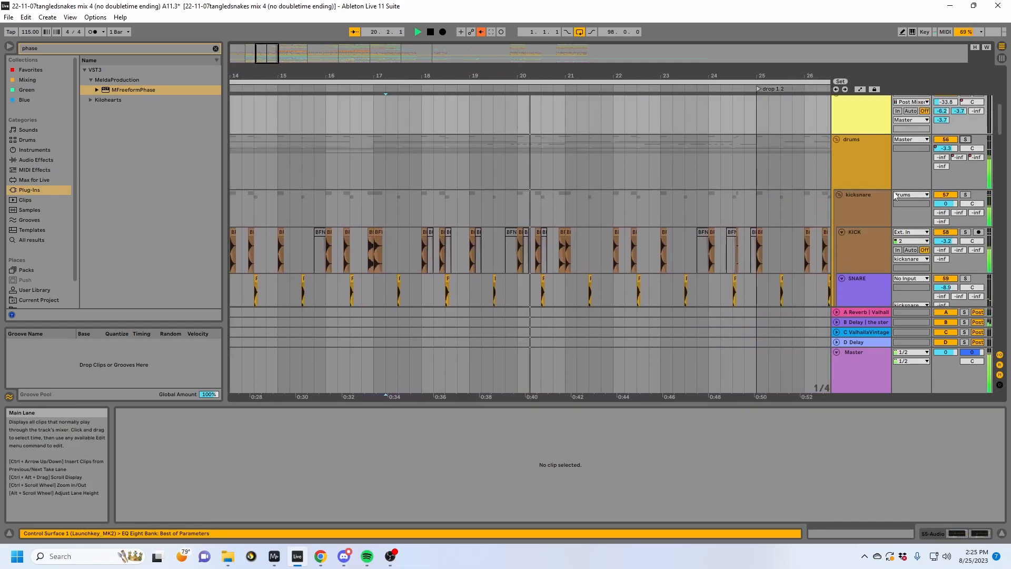
Step: Fold the drums group, stop playback, and look through the remaining tracks down to the squelches group
click(837, 140)
scroll(732, 158, down, 5)
drag(438, 74, 756, 50)
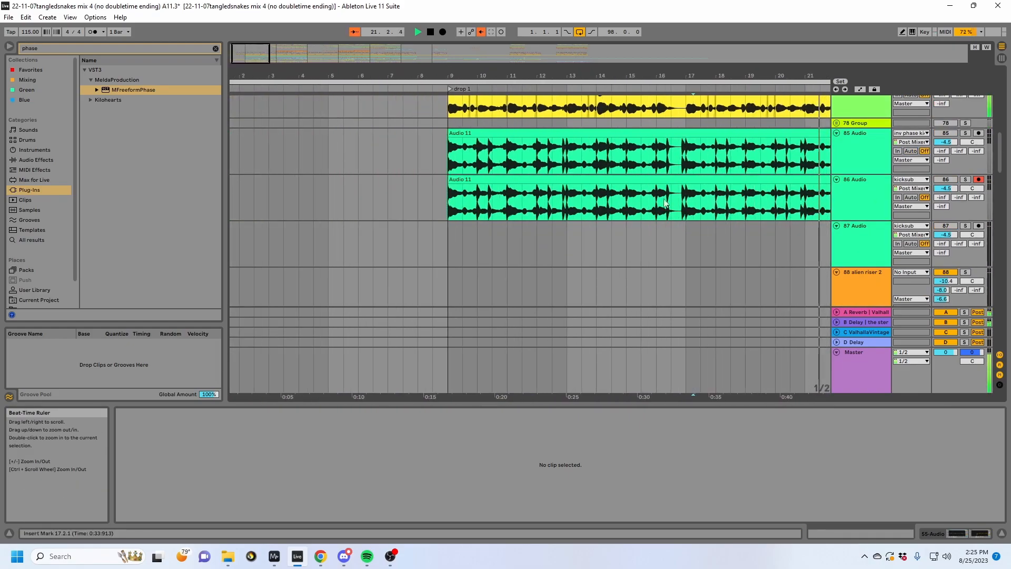
key(space)
scroll(562, 264, down, 3)
scroll(561, 264, down, 10)
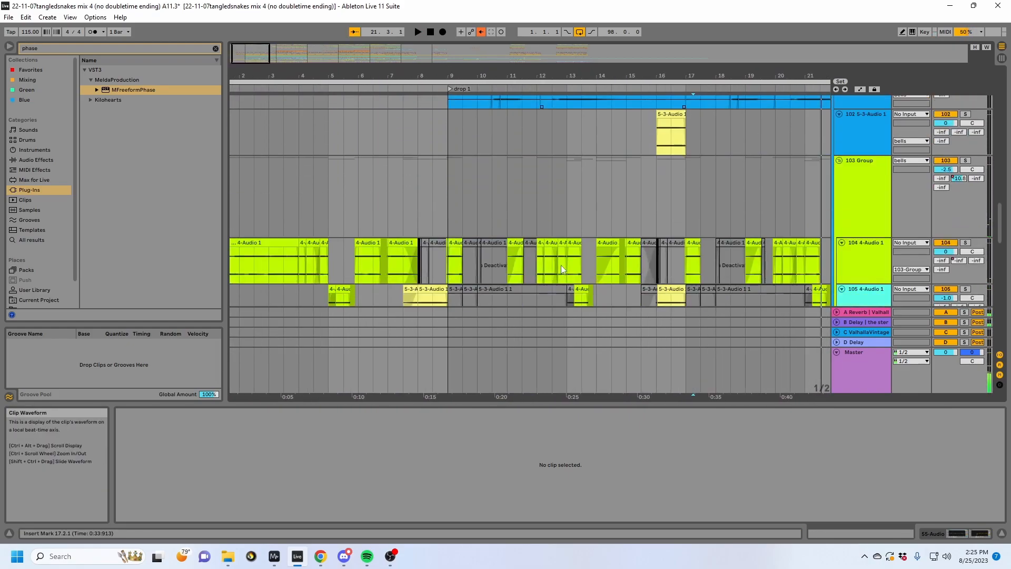
scroll(561, 264, down, 8)
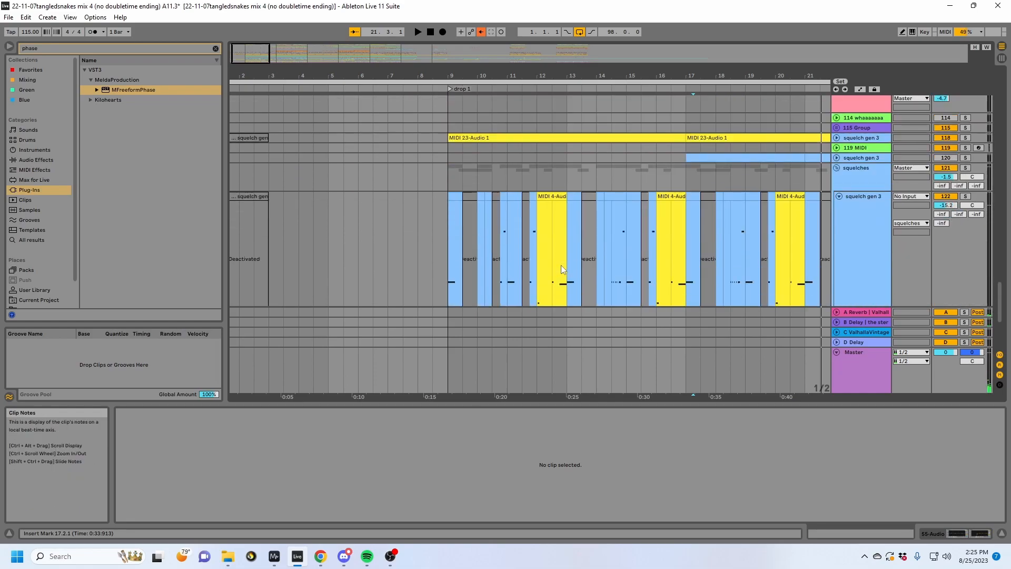
Step: Solo the SUB track together with the drums group, play them from drop 1, and show SUB's device chain
drag(999, 290, 999, 116)
click(862, 210)
click(451, 229)
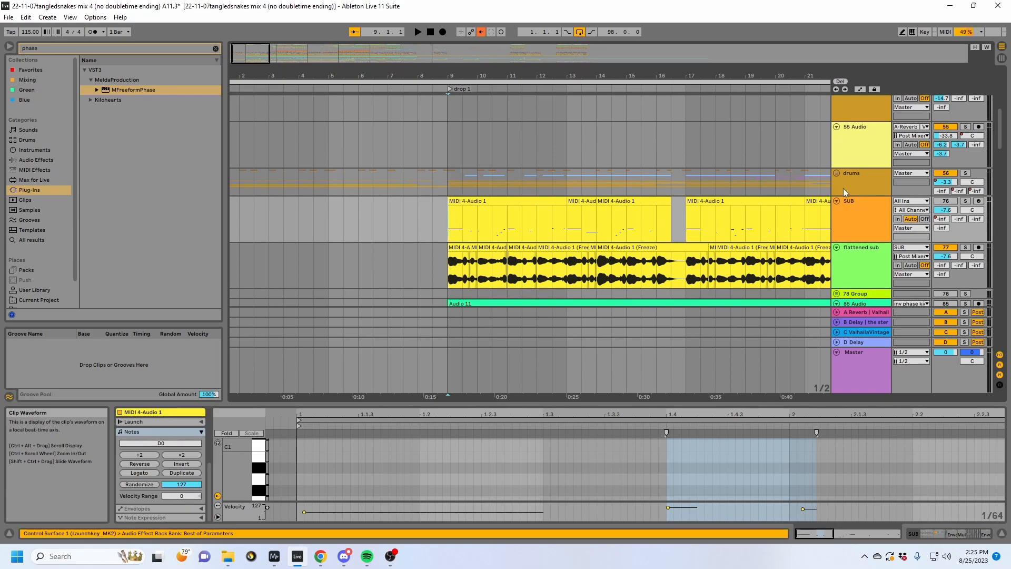
ctrl+click(965, 173)
key(space)
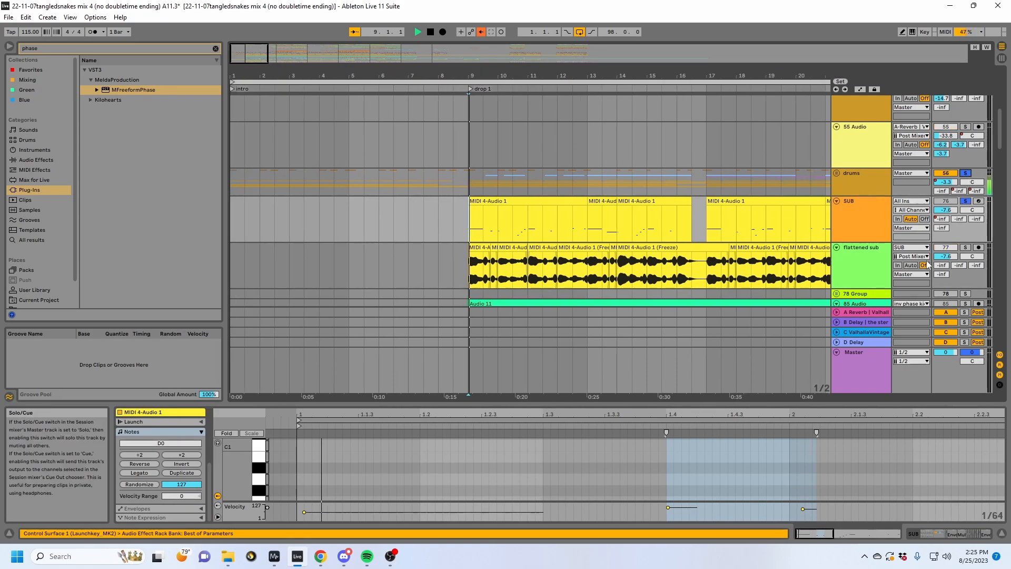
click(916, 533)
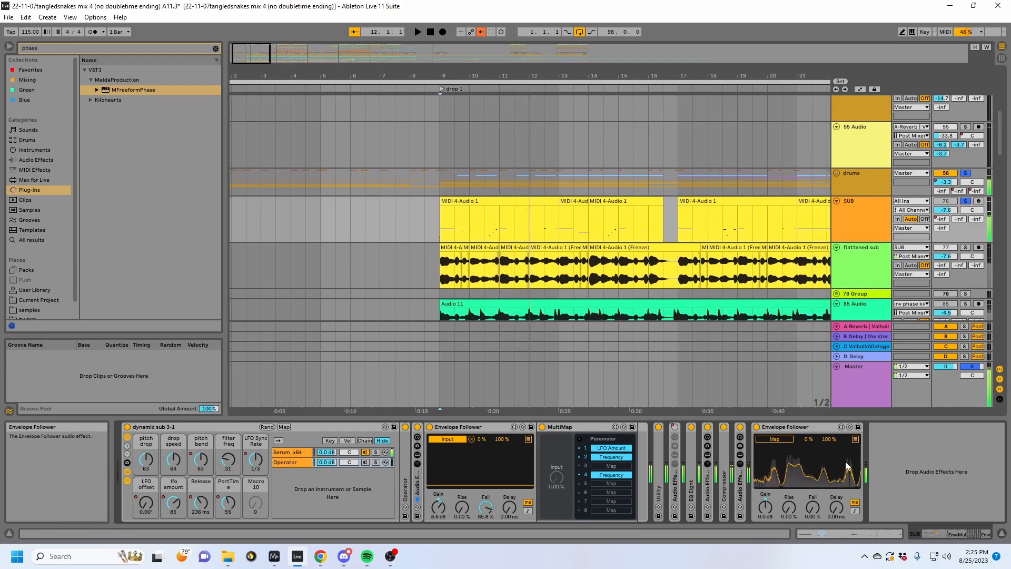
Step: Inspect the Serum_x64 chain in the dynamic sub 3-1 rack, and play with its LFO Sync Rate automation shown
click(290, 453)
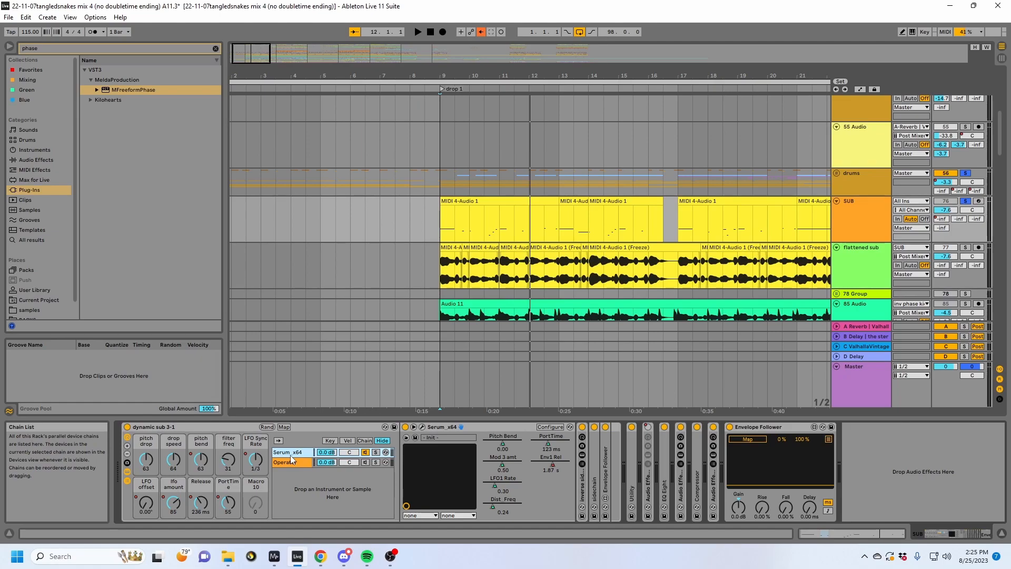
double_click(441, 427)
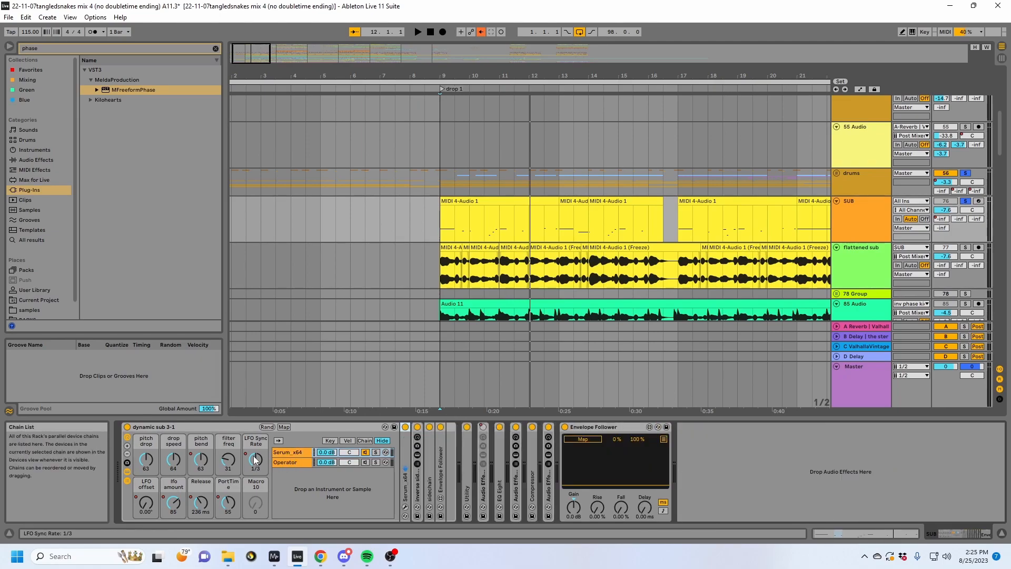
key(a)
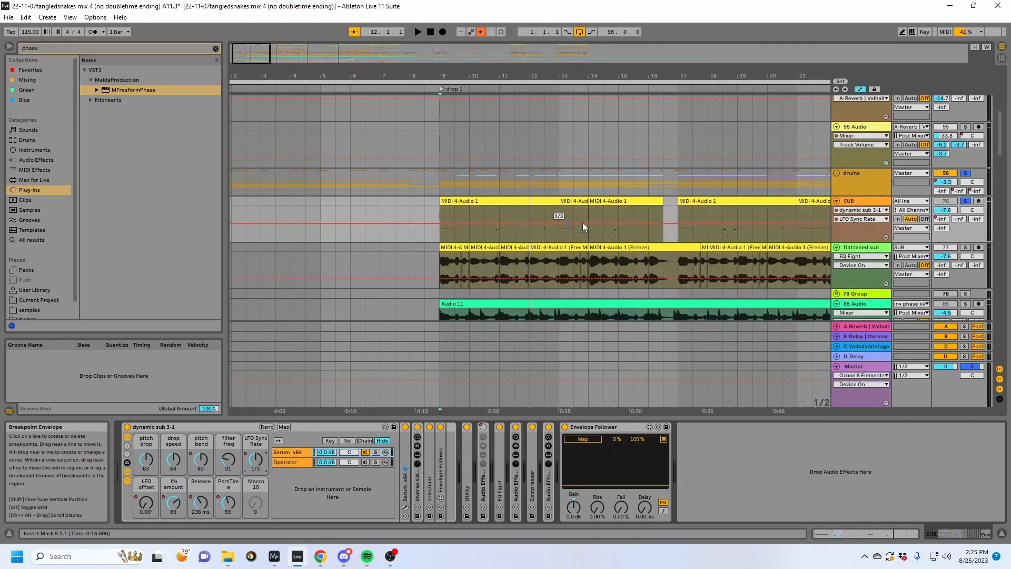
key(space)
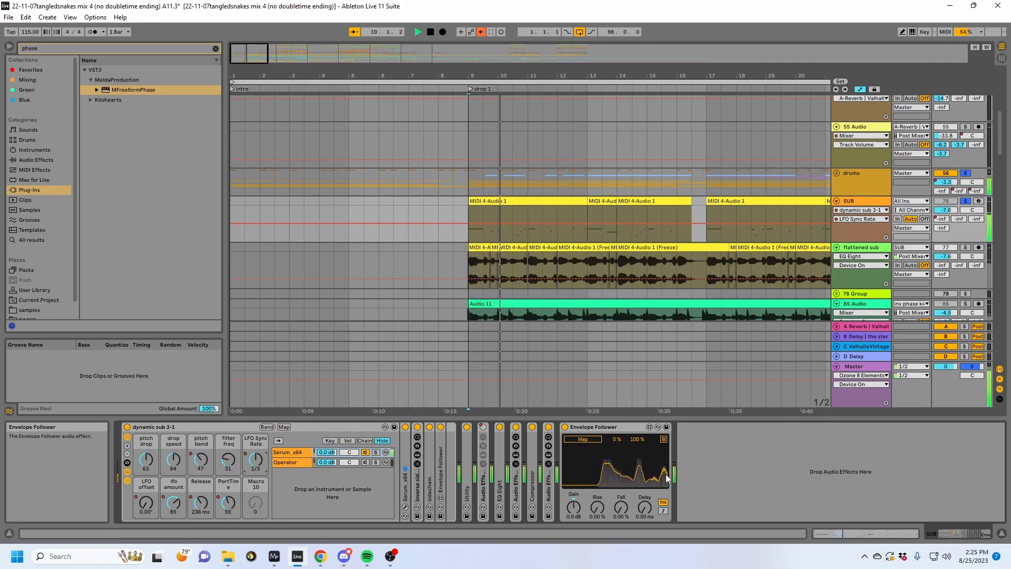
key(space)
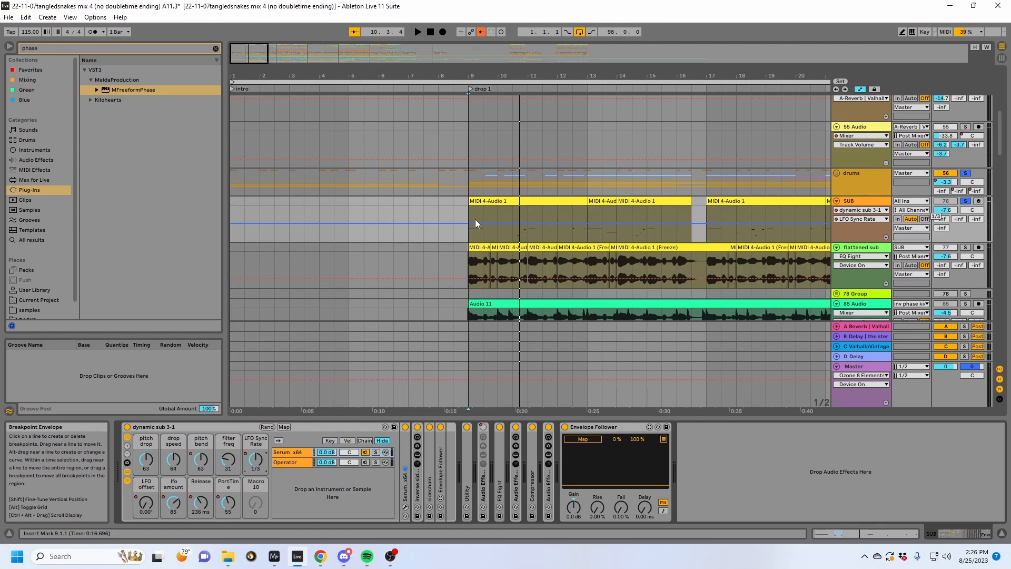
Step: Hide the automation and highlight the SUB clips from 9.3.1 to 14.1.1
key(a)
drag(482, 231, 637, 237)
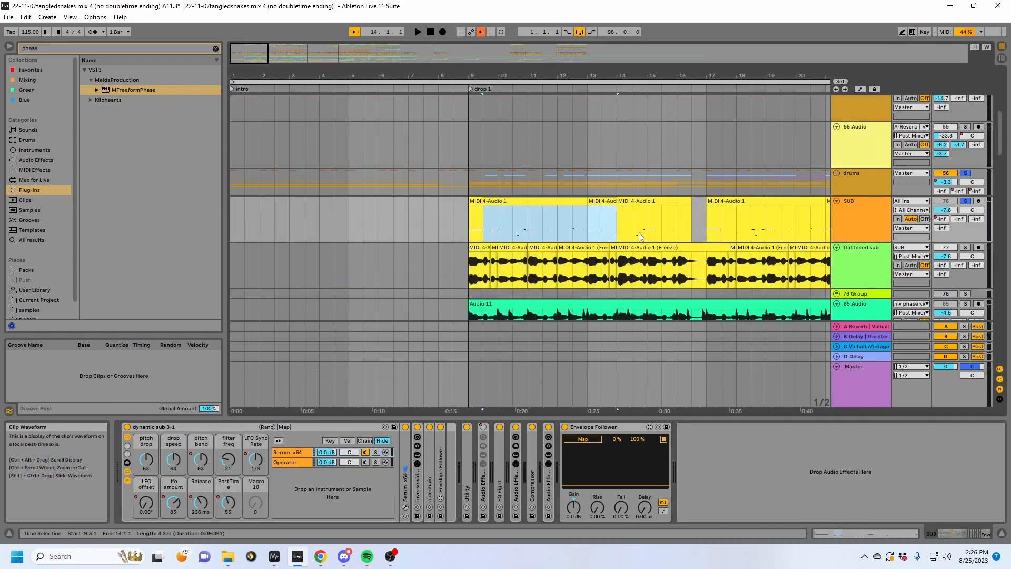
click(596, 241)
Step: Show SUB's LFO Sync Rate automation around drop 1.2, select bars 25 to 29, and play that section
key(a)
drag(753, 75, 437, 72)
drag(612, 238, 824, 237)
drag(796, 268, 615, 268)
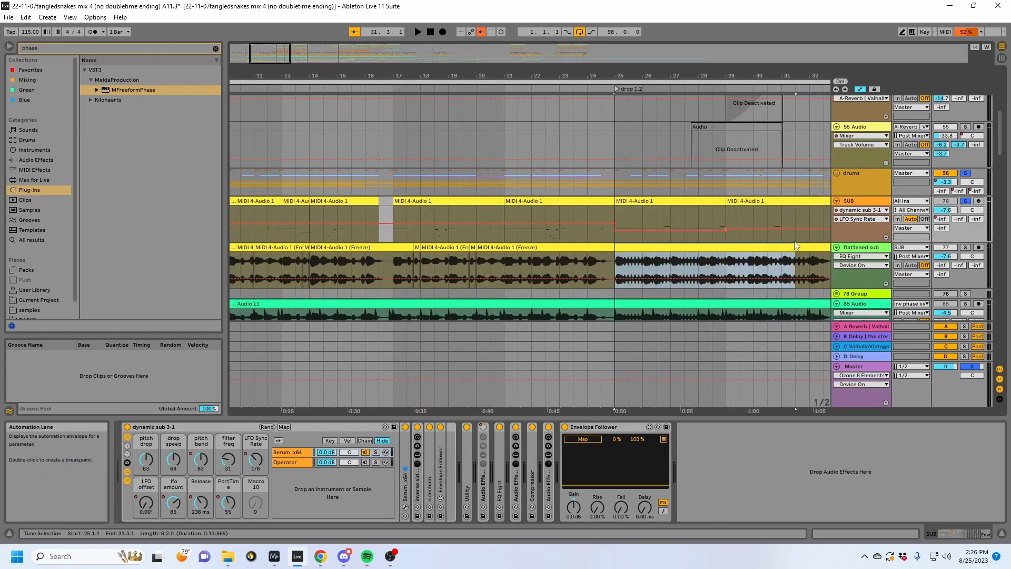
drag(721, 216, 616, 225)
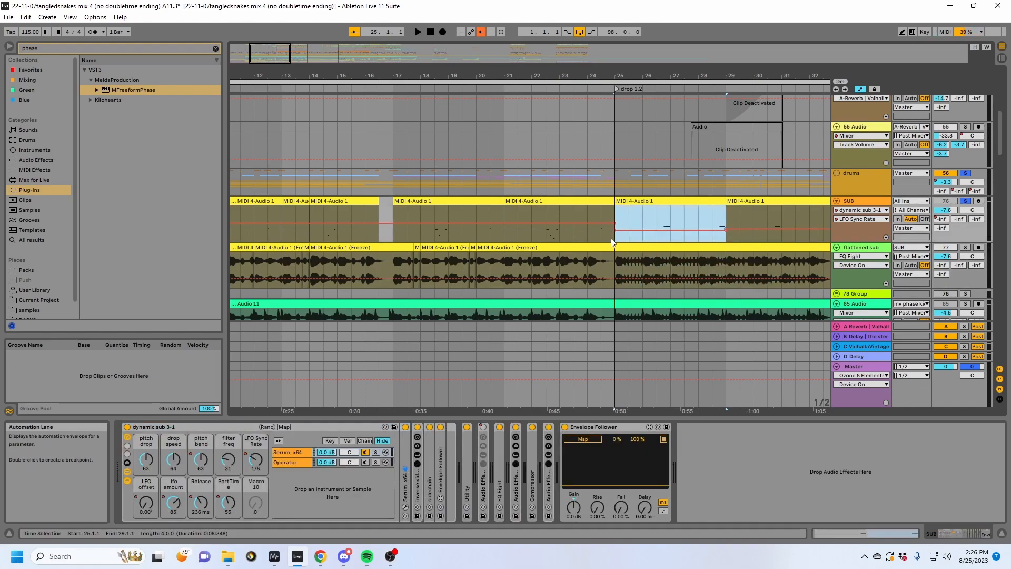
key(space)
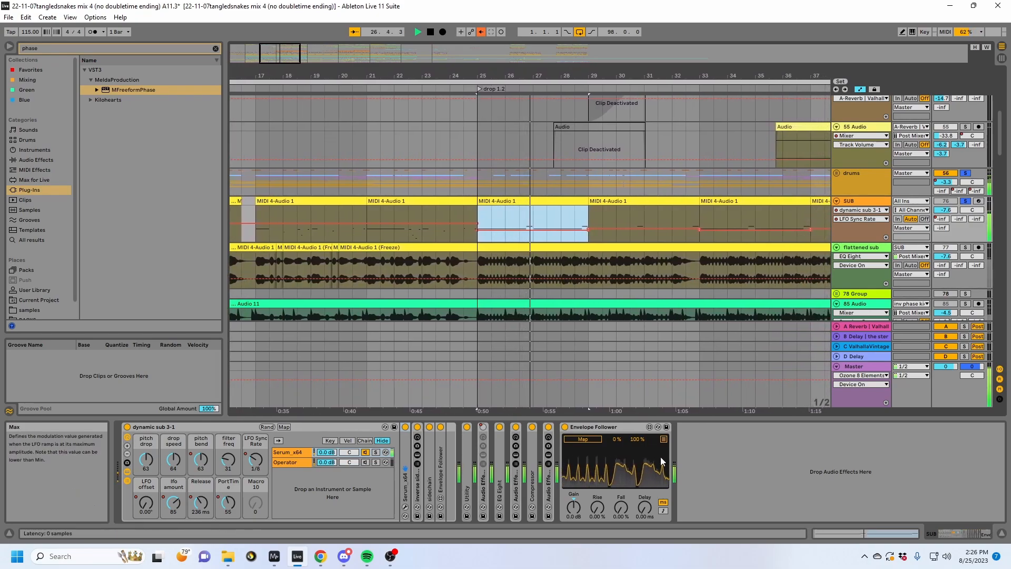
key(space)
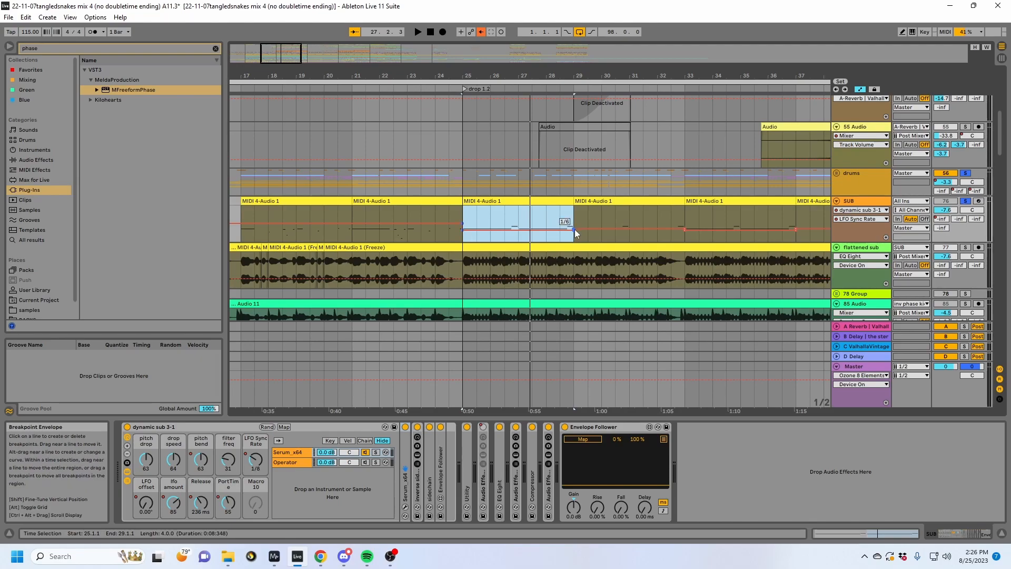
Step: Hide the automation, solo the squelches group, and play it from drop 1 with the squelch gen 3 track selected
scroll(419, 237, down, 5)
key(a)
drag(590, 76, 799, 68)
scroll(799, 194, down, 6)
scroll(800, 195, down, 15)
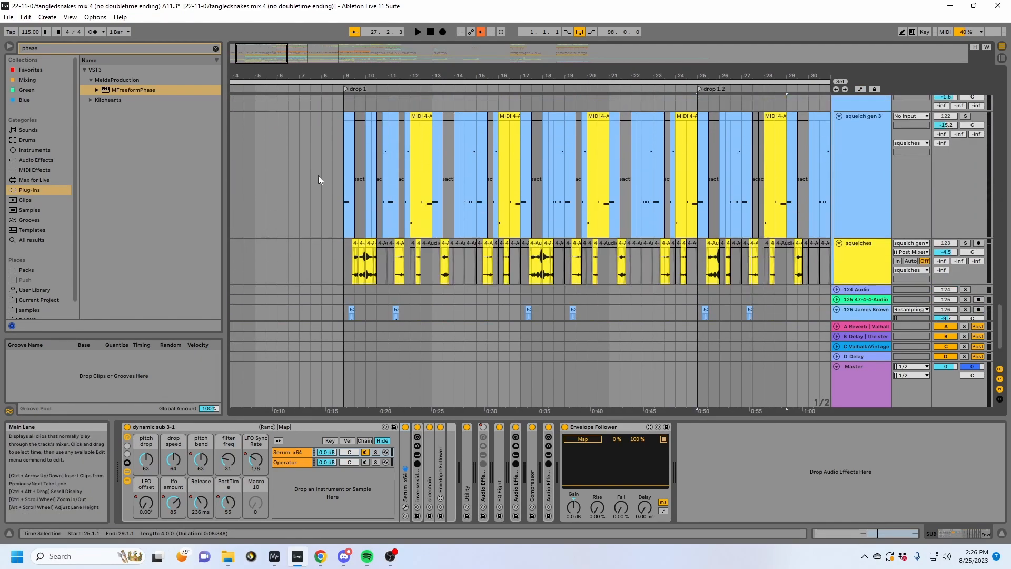
click(342, 178)
scroll(843, 148, up, 2)
click(966, 140)
key(space)
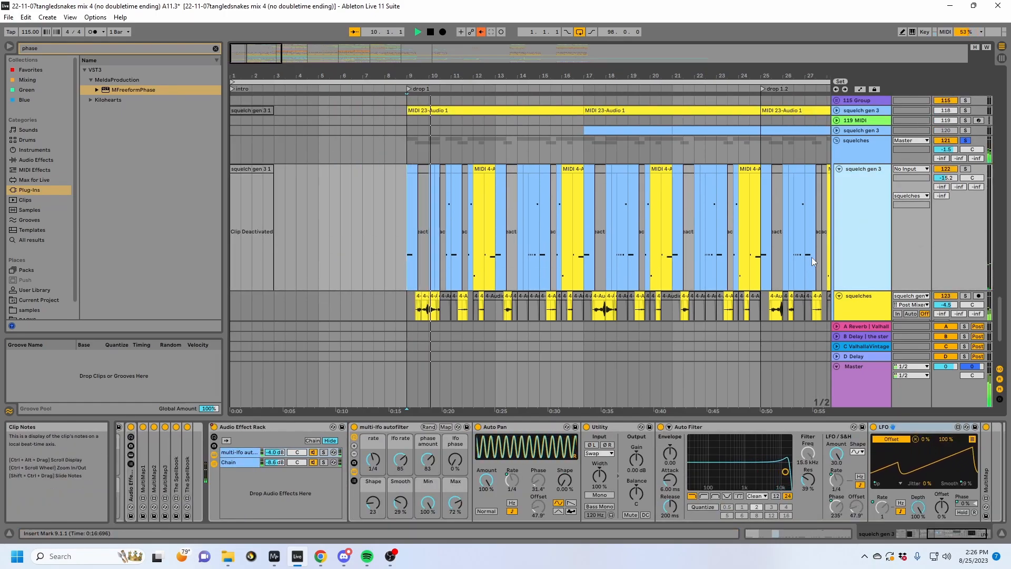
Step: Fold the multi-lfo autofilter rack and step back through squelch gen 3's devices to the Arpeggiator
double_click(385, 427)
click(271, 426)
key(Left)
key(Left)
key(Left)
key(Left)
key(Left)
key(Left)
key(Left)
key(Left)
key(Left)
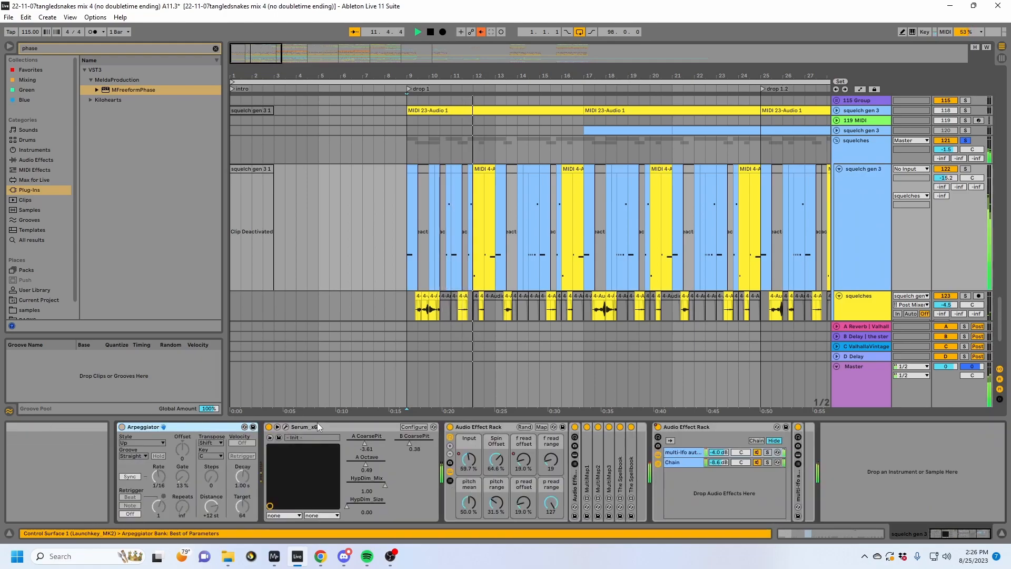
Step: Place the insert marker at bar 13 on squelch gen 3, and unfold both The Spellbook devices to inspect their mappings
click(489, 252)
drag(457, 76, 457, 100)
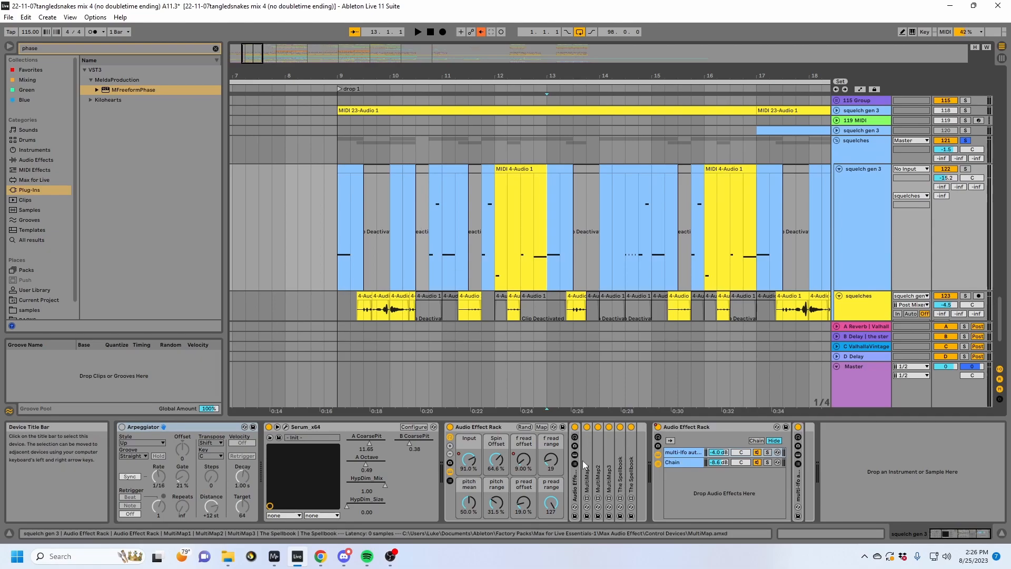
double_click(620, 474)
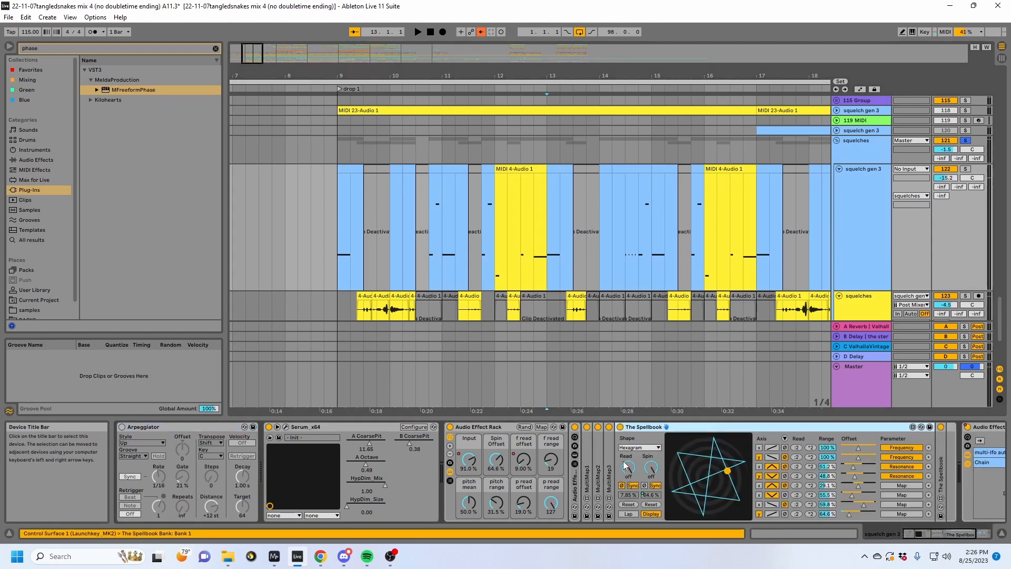
double_click(947, 471)
click(355, 463)
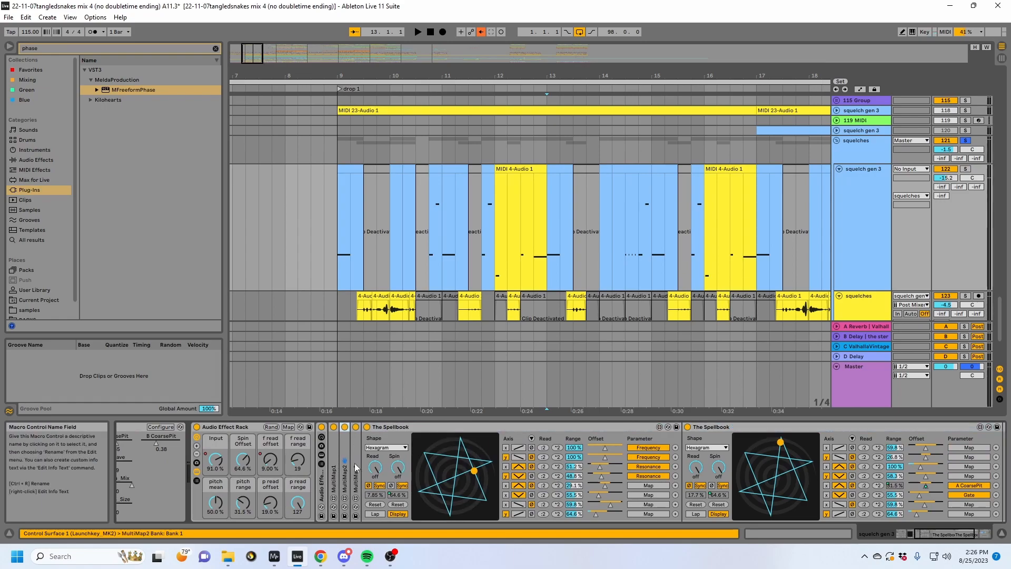
Step: Unfold the nested Audio Effect Rack with the two Auto Filter chains, look through the surrounding devices, and fold it again
double_click(323, 477)
click(478, 426)
key(Right)
key(Right)
key(Right)
key(Right)
key(Right)
key(Left)
key(Left)
click(470, 427)
key(Left)
key(Left)
key(Left)
key(Left)
key(Left)
key(Left)
key(Left)
key(Left)
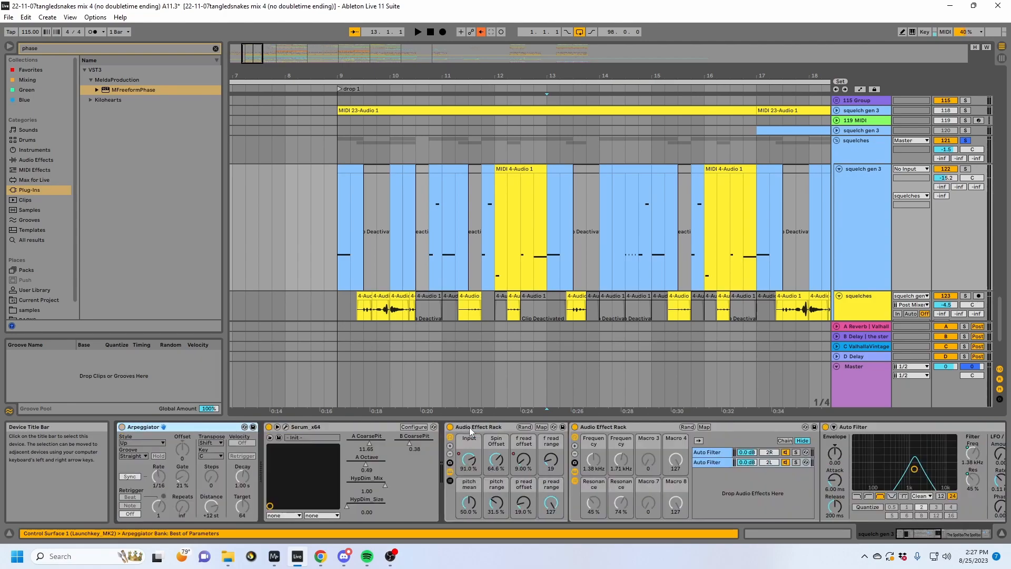
double_click(606, 427)
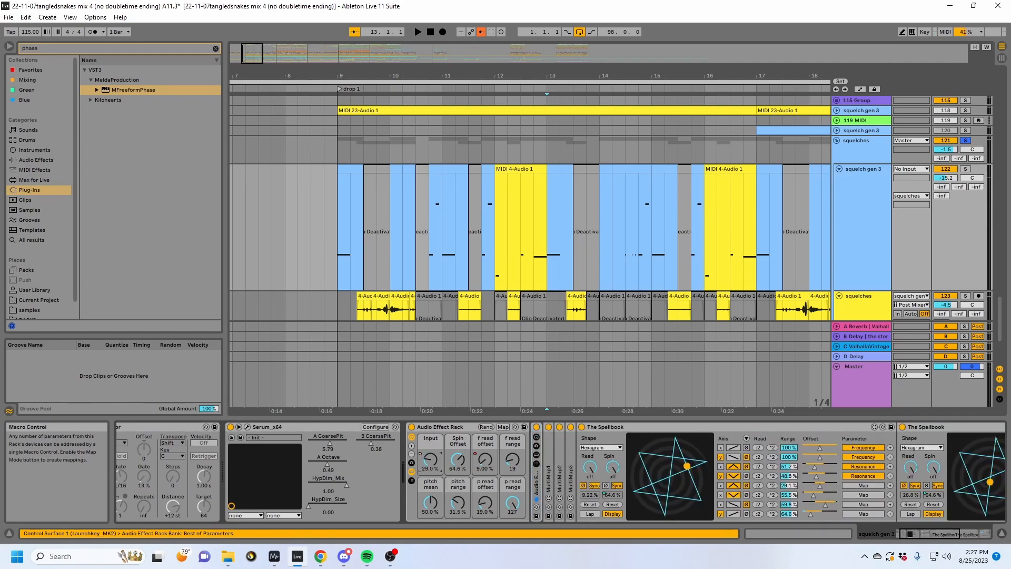
Step: Try different amounts on the Audio Effect Rack's Input macro, undo the change, and re-enable the overridden automation
drag(431, 459, 453, 490)
drag(454, 437, 454, 460)
key(ctrl+z)
click(481, 32)
Step: Show the Input macro's automation on squelch gen 3, play it from drop 1, and examine the curve up close
click(338, 229)
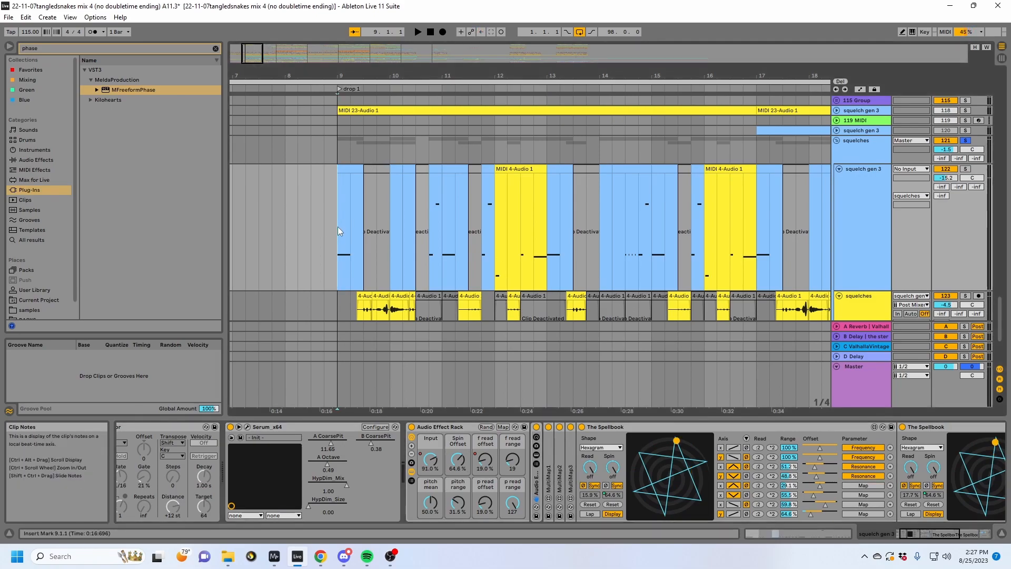
click(424, 457)
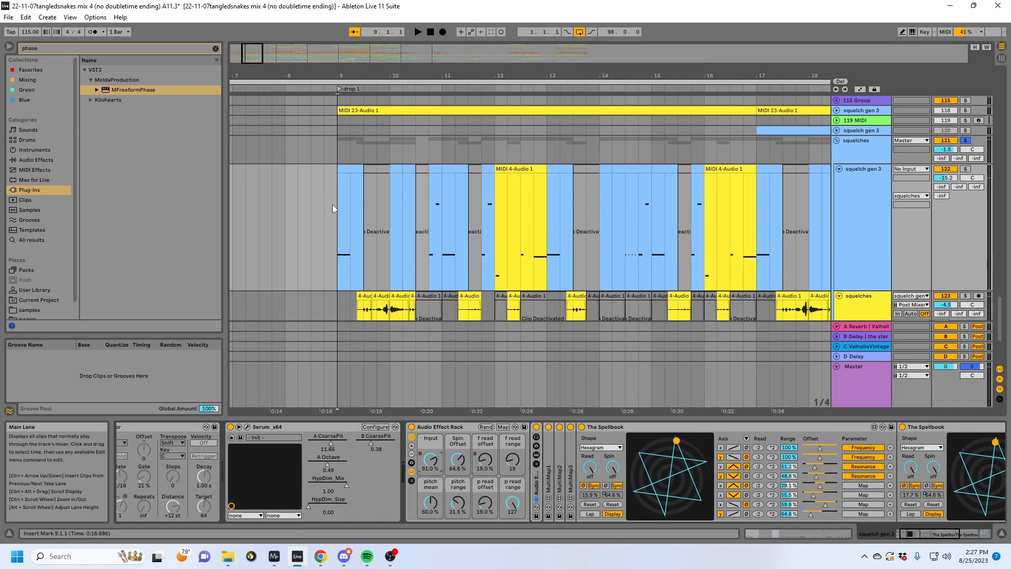
key(a)
key(space)
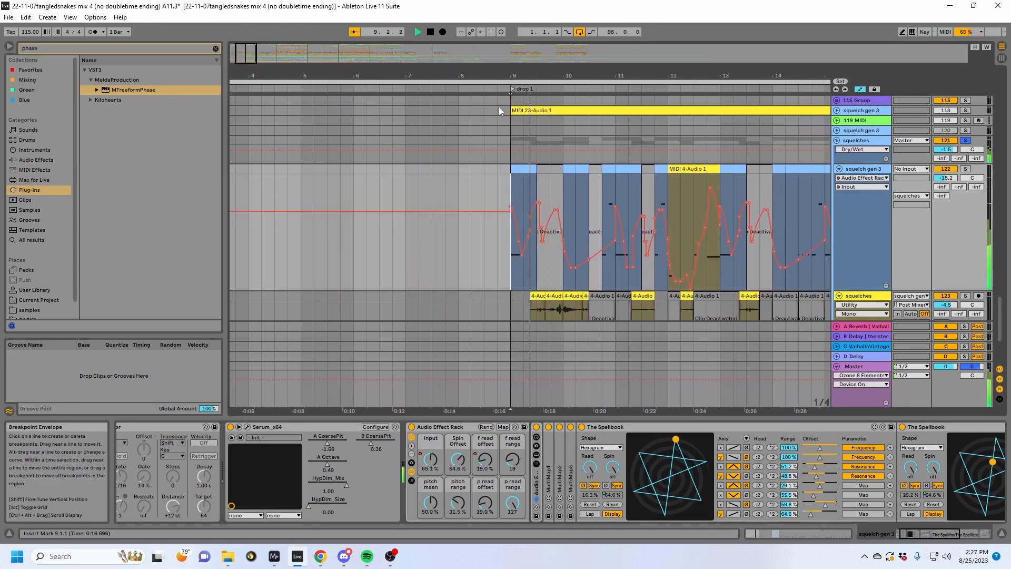
key(space)
key(plus)
key(plus)
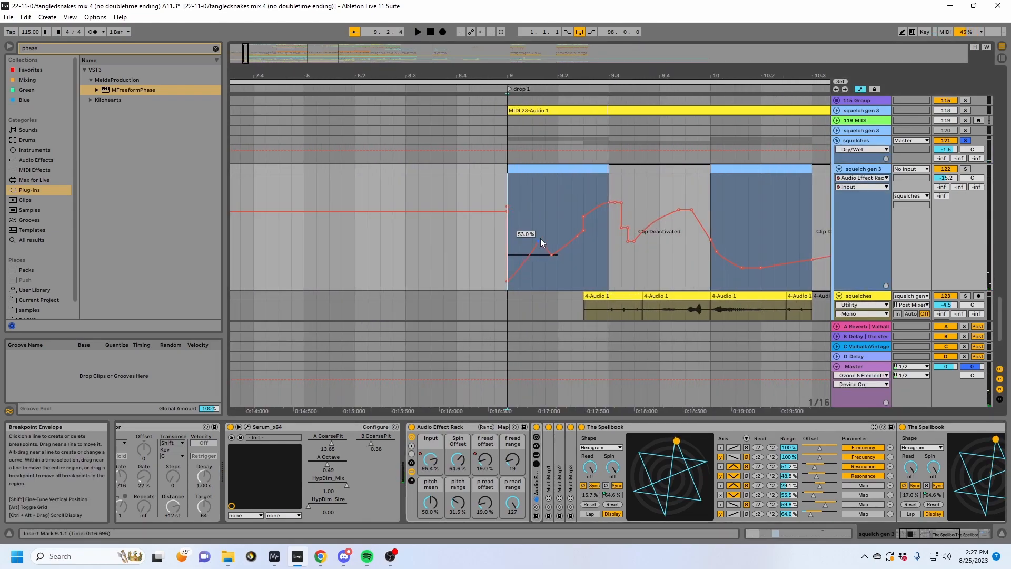
Step: Try reshaping the start of squelch gen 3's Input automation curve at drop 1, listen to it, and undo the edits
drag(540, 239, 596, 228)
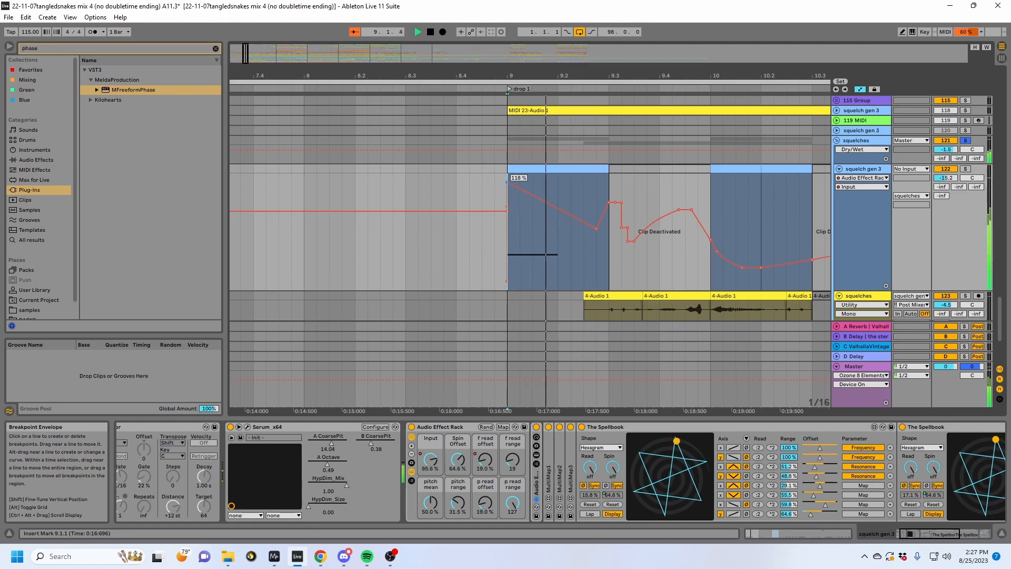
key(space)
key(ctrl+z)
key(ctrl+z)
Step: Play the squelches from drop 1, hide the automation lanes, and play them again from bar 11
drag(534, 76, 386, 40)
key(space)
scroll(552, 271, down, 2)
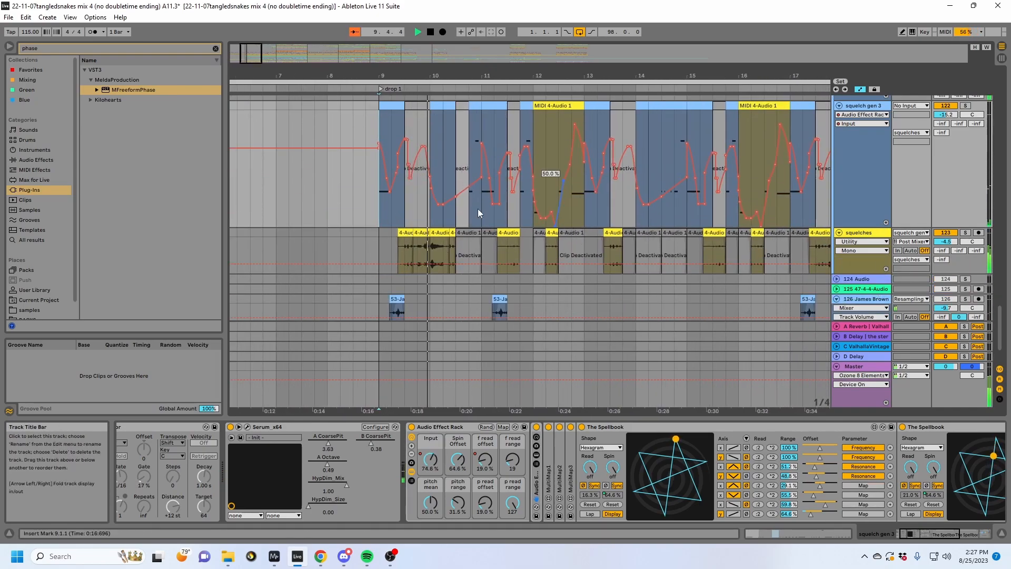
key(a)
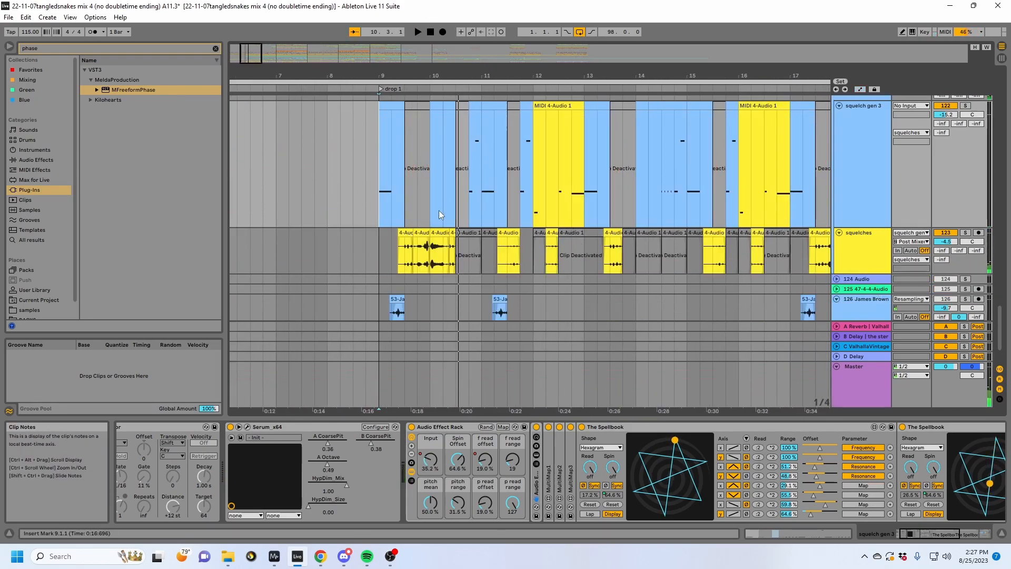
key(space)
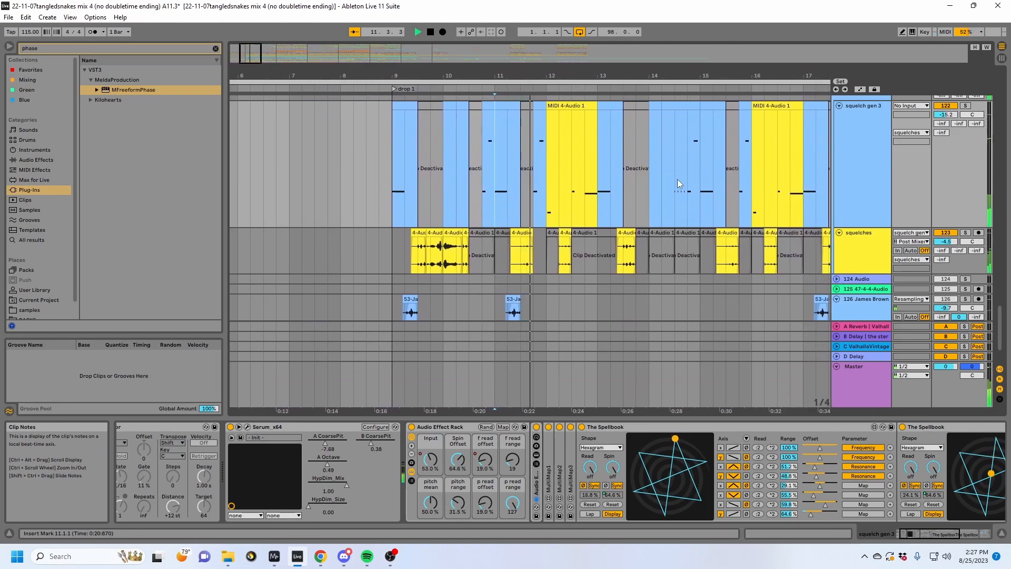
scroll(678, 179, up, 2)
key(space)
Step: Unfold the Audio Effect Rack containing the multi-lfo autofilter chain, fold its Utility, and inspect the Auto Filter and LFO
double_click(441, 428)
double_click(451, 430)
double_click(531, 487)
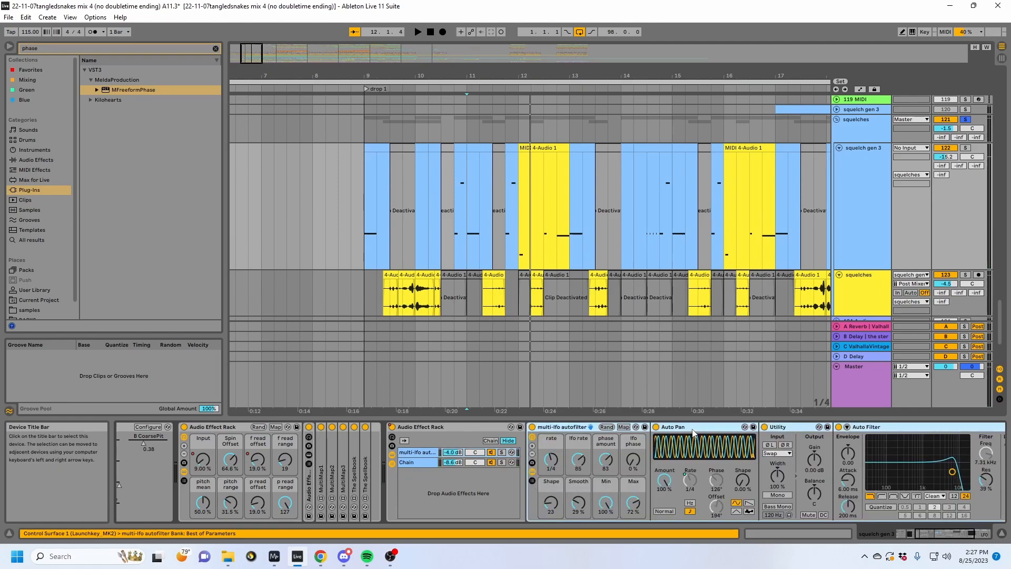
click(783, 426)
double_click(783, 426)
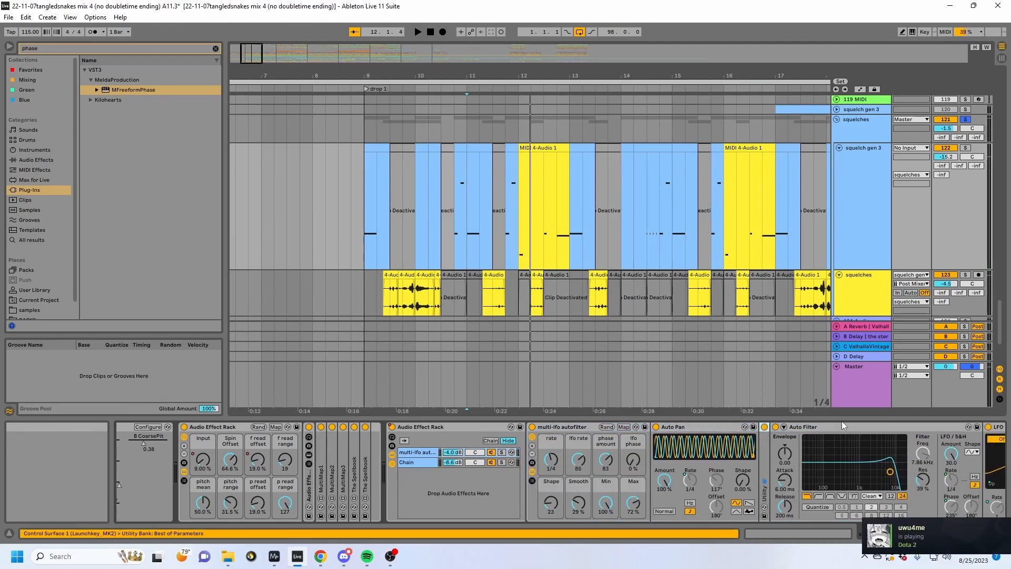
click(838, 426)
key(Right)
key(Right)
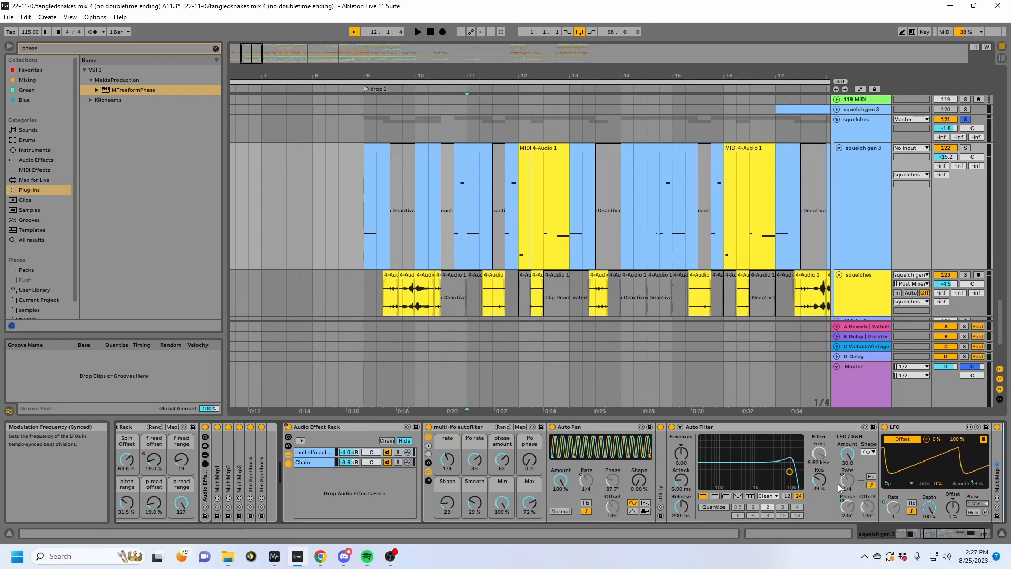
Step: Fold and unfold the Auto Filter and LFO in the multi-lfo autofilter chain to inspect the MultiMap's Frequency and Phase mappings
double_click(697, 427)
key(Left)
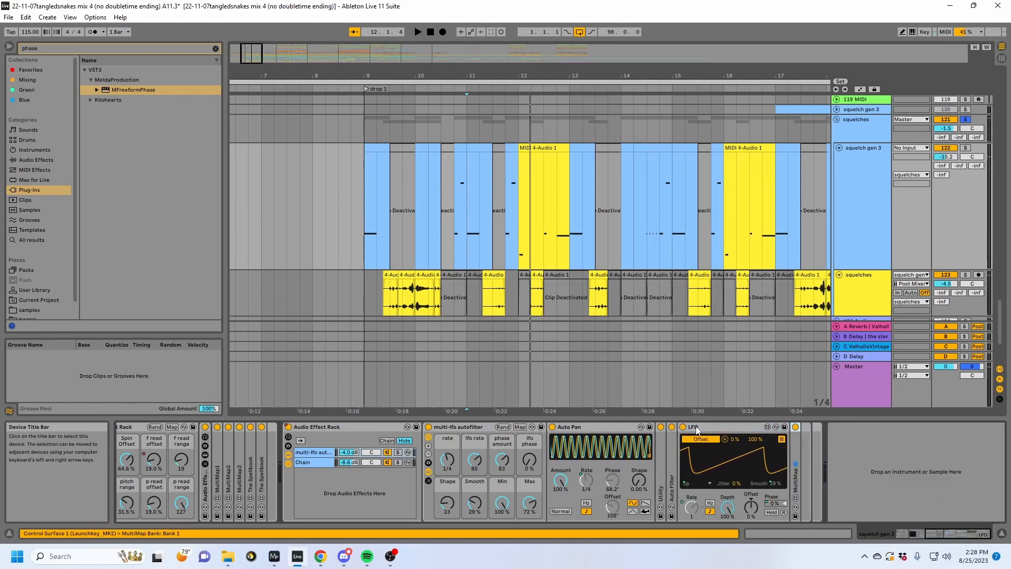
double_click(697, 428)
double_click(696, 427)
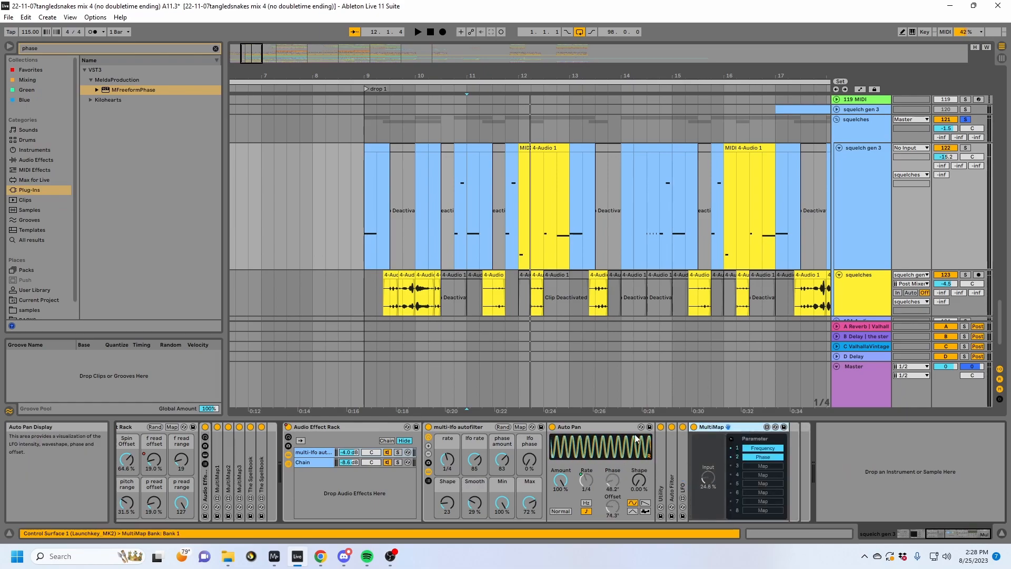
double_click(674, 478)
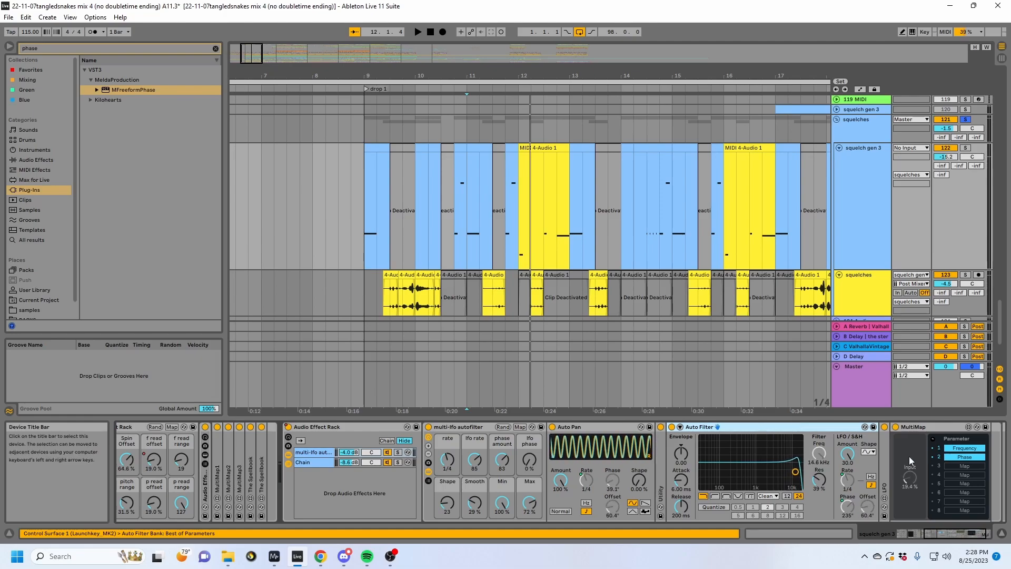
double_click(885, 448)
click(1001, 428)
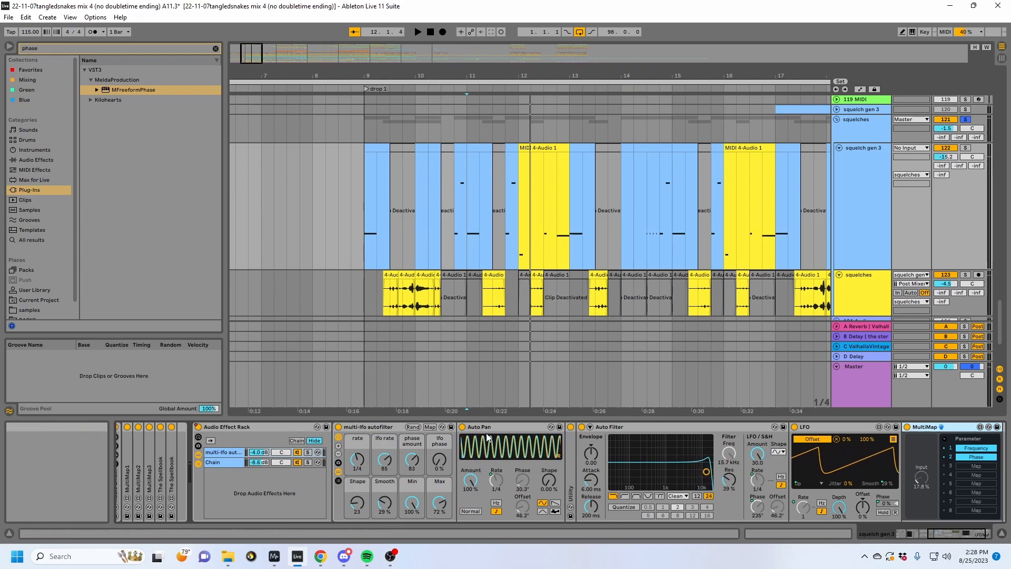
Step: Compare the rack's Chain with its multi-lfo autofilter chain, and play squelch gen 3 from bar 12
click(218, 463)
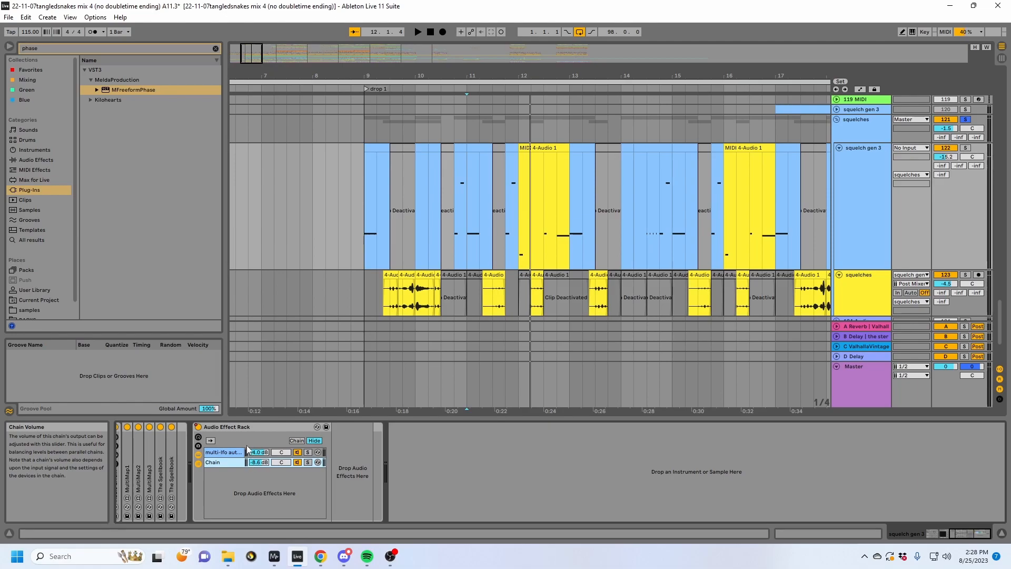
click(232, 454)
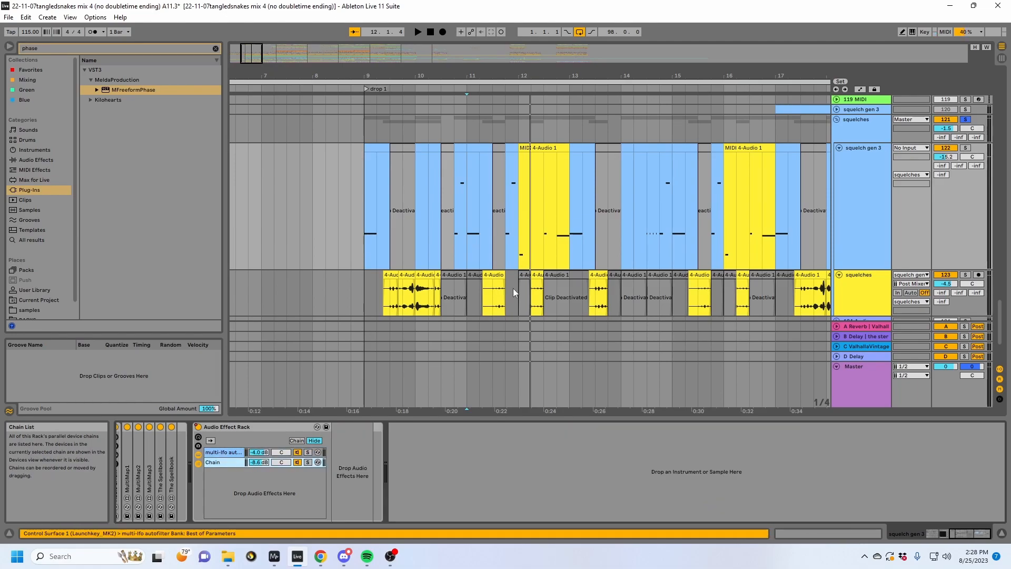
click(523, 242)
key(space)
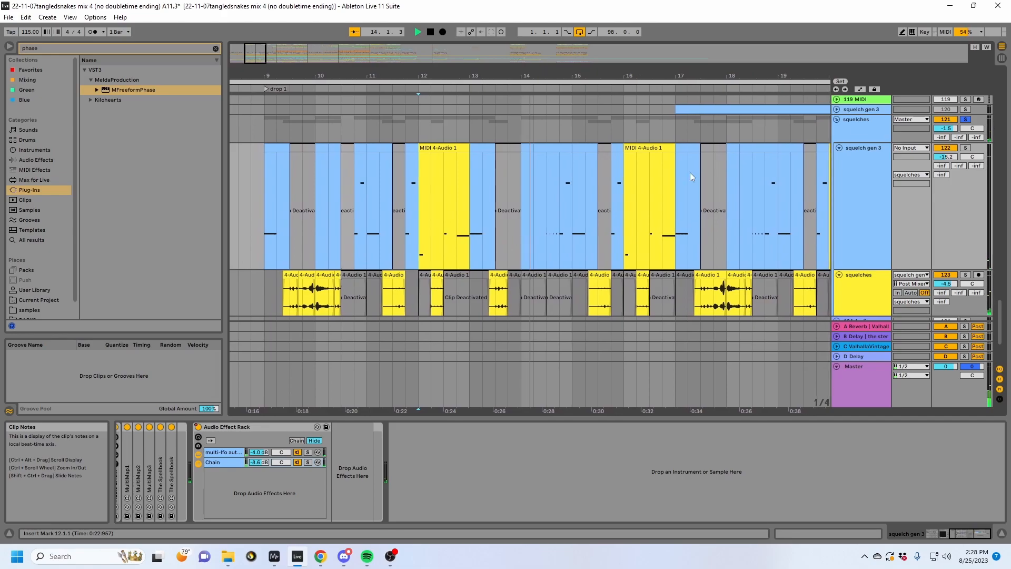
key(space)
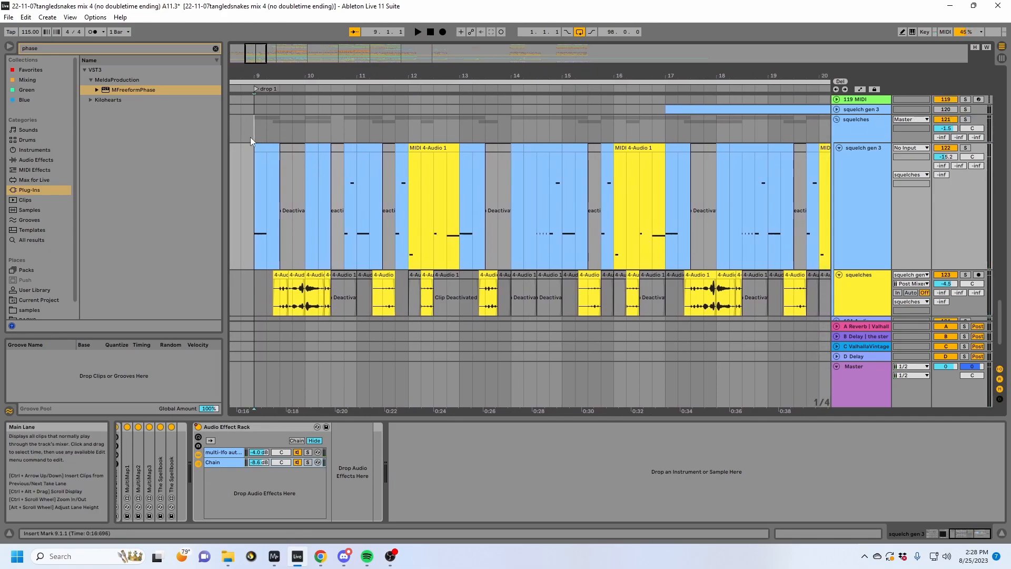
Step: Unsolo the squelches group and play the full mix from drop 1
click(251, 137)
key(space)
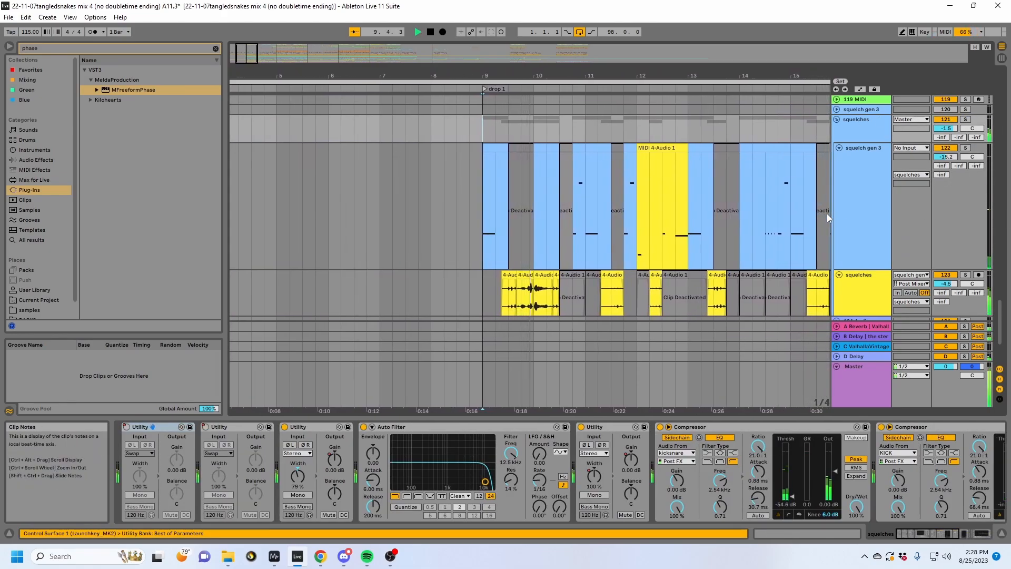
scroll(828, 216, up, 3)
scroll(827, 213, up, 3)
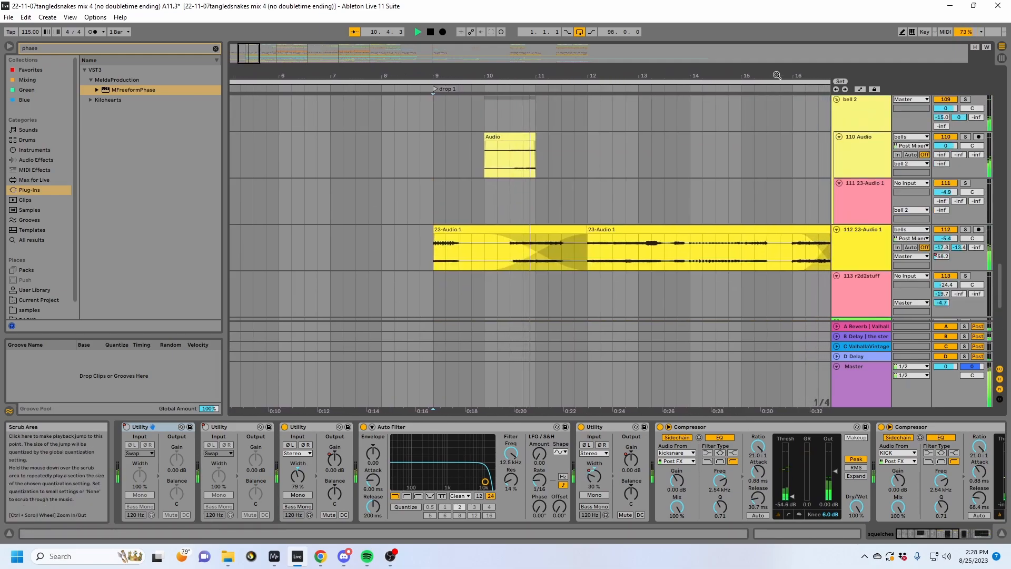
key(space)
Step: Play the full mix from 23.4.1 into drop 1.2 and find the ALL WUBS group track
click(530, 212)
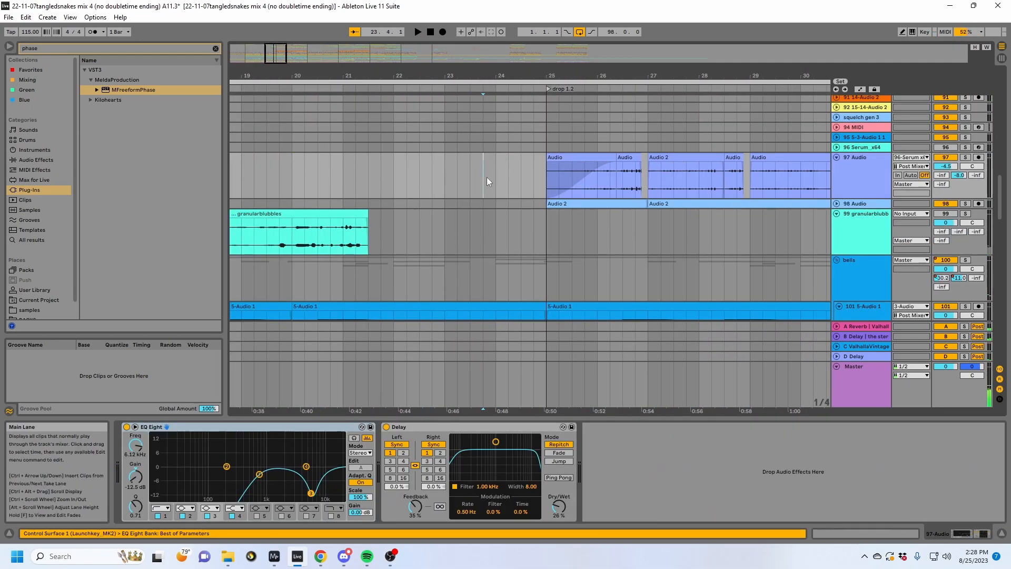
key(space)
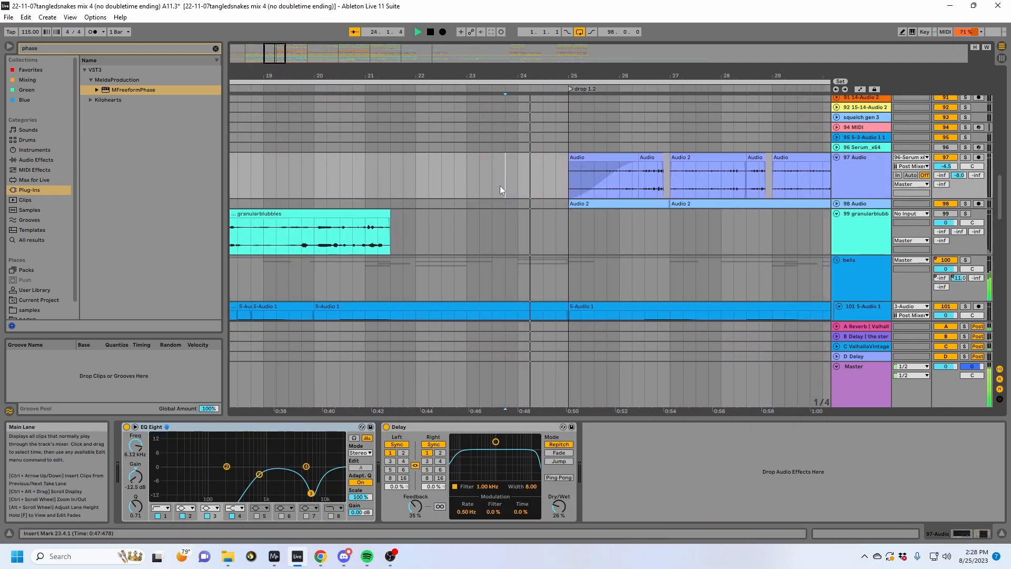
scroll(547, 195, up, 2)
scroll(745, 254, up, 15)
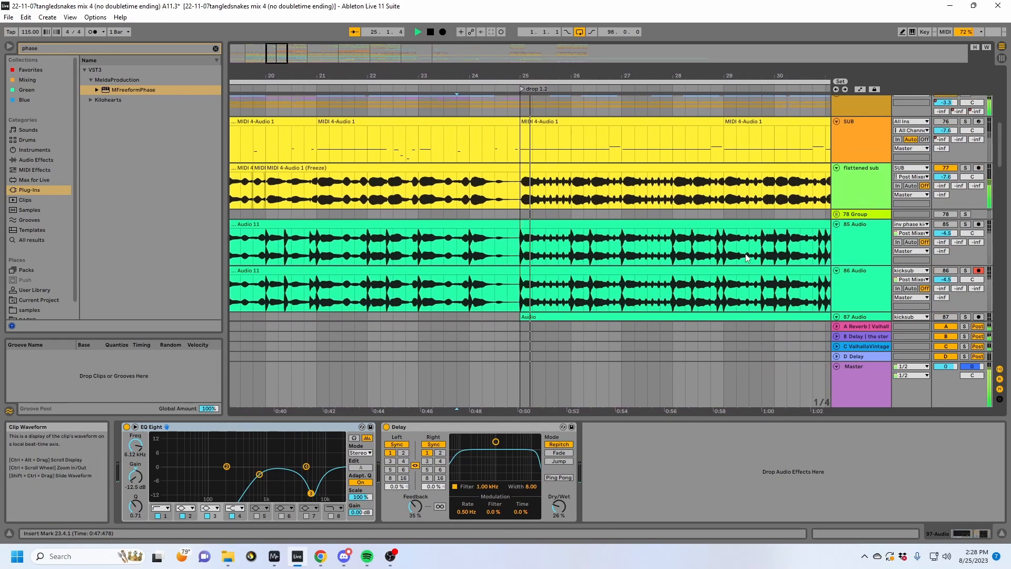
scroll(745, 254, up, 8)
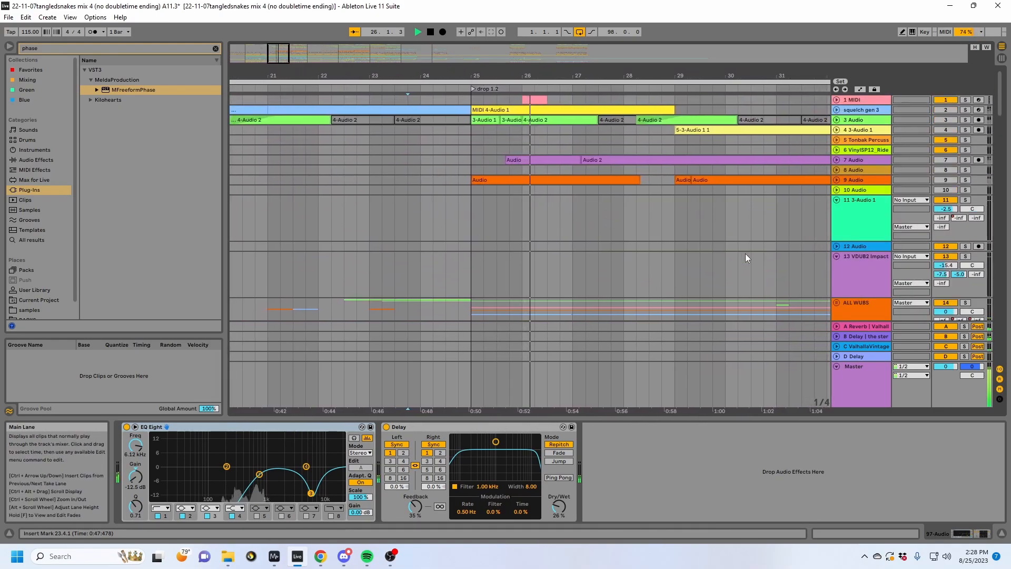
scroll(744, 254, down, 3)
click(434, 242)
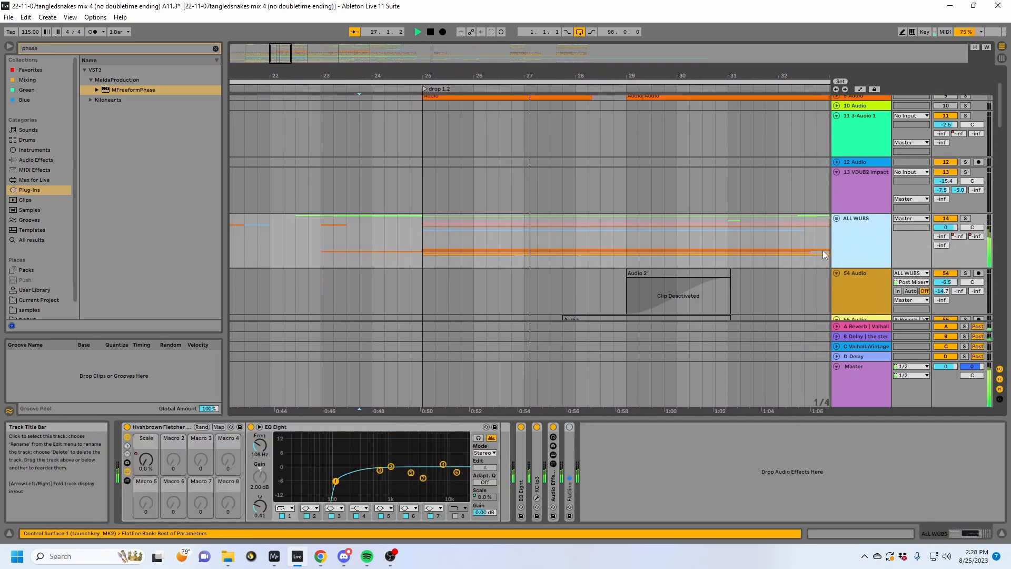
key(space)
Step: Solo the ALL WUBS group and play it from 22.3.1
scroll(495, 212, down, 3)
scroll(424, 258, down, 3)
scroll(348, 200, up, 5)
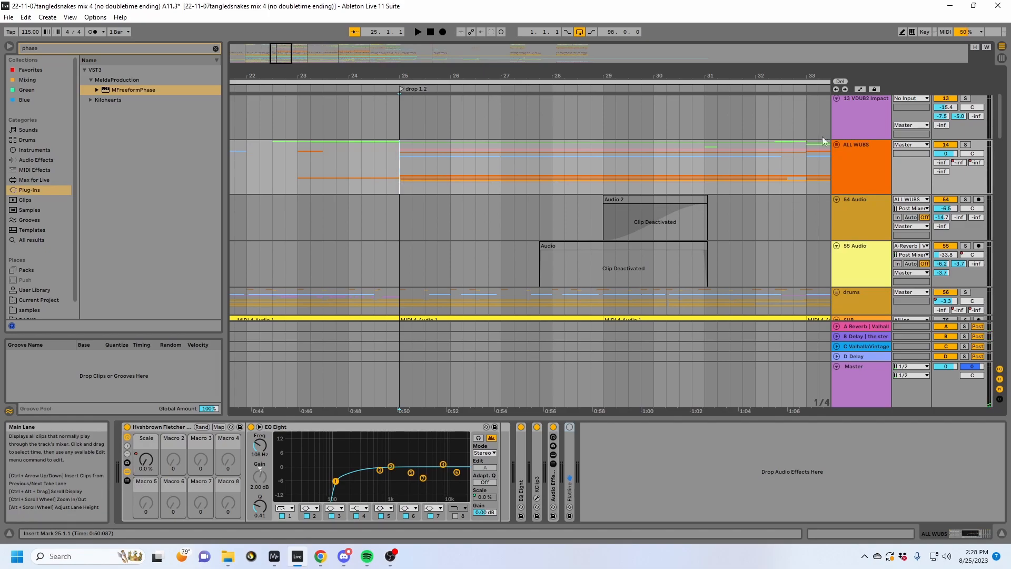
click(966, 145)
key(space)
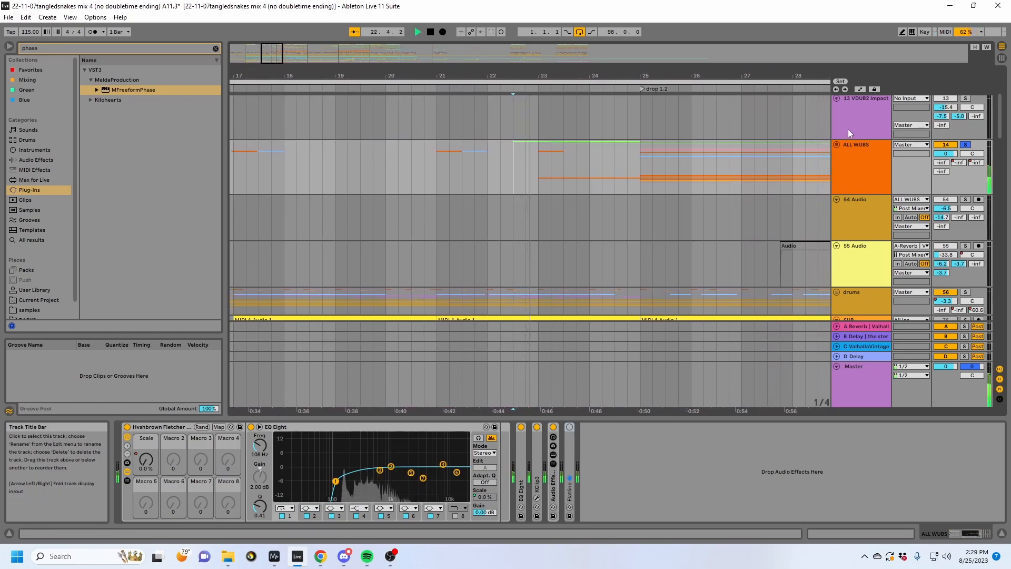
Step: Unfold the ALL WUBS group to show its tracks, and place the insert marker at bar 23 on 17 3-Audio 1
click(837, 145)
scroll(587, 230, down, 2)
scroll(586, 226, down, 2)
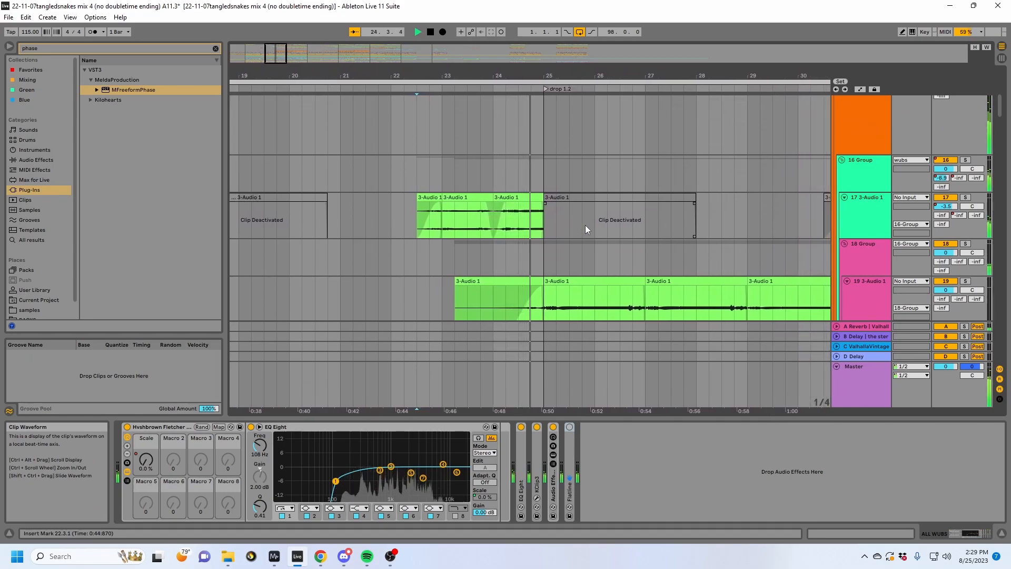
key(space)
click(470, 224)
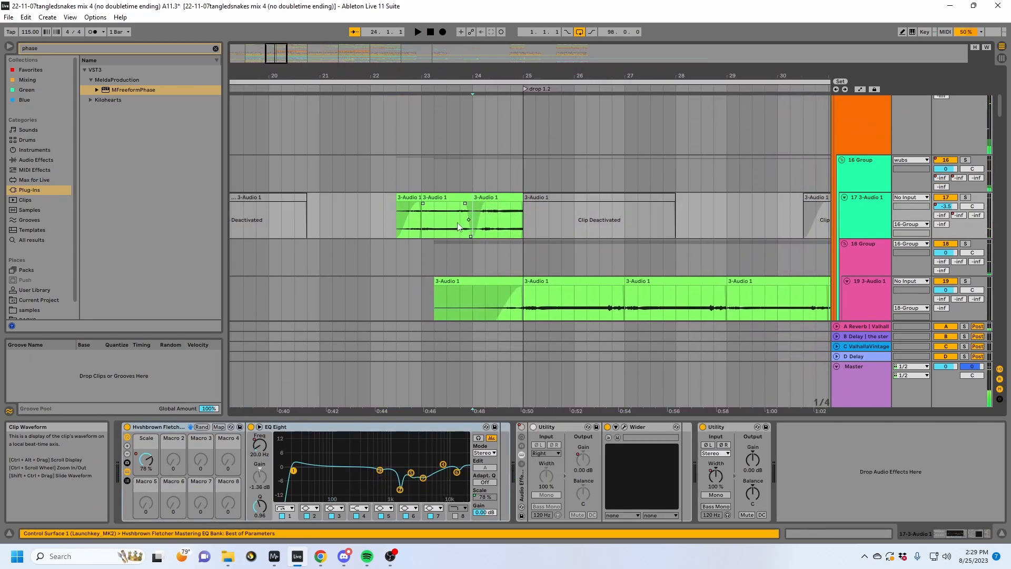
click(432, 232)
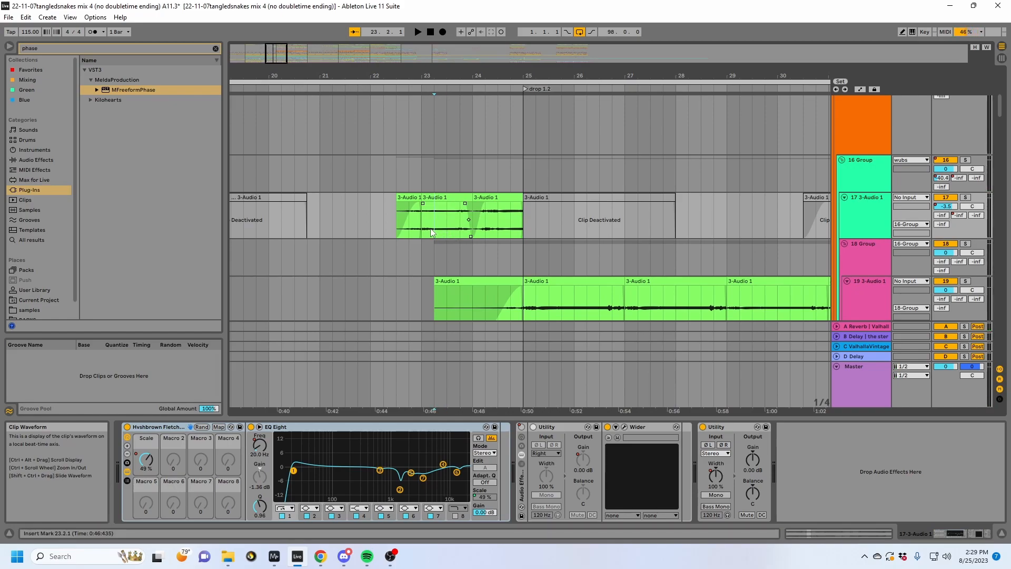
drag(441, 76, 408, 100)
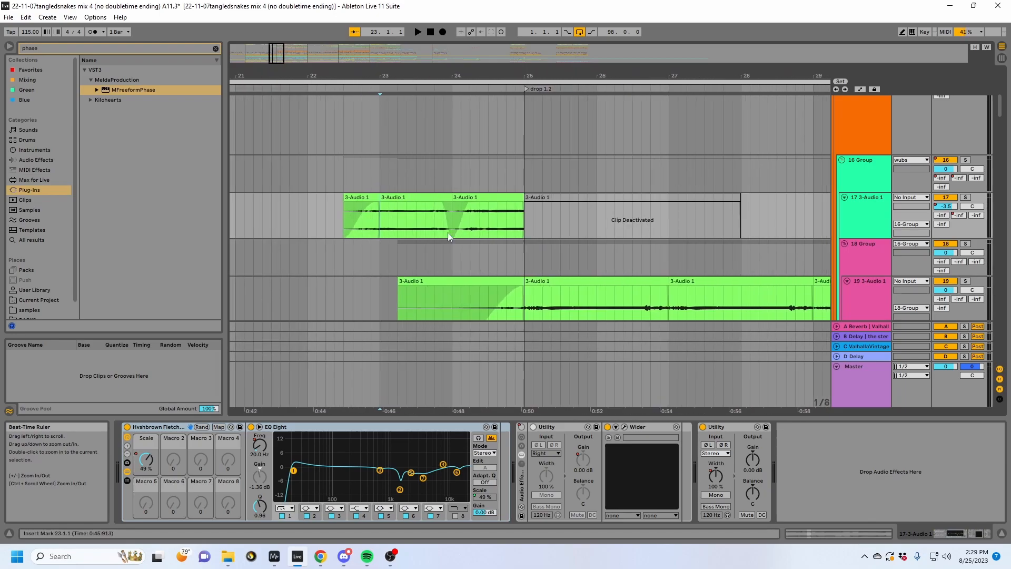
Step: Select 23.1.1 to 24.4.3 on 17 3-Audio 1, solo 16 Group, and play the selection
drag(379, 233, 520, 234)
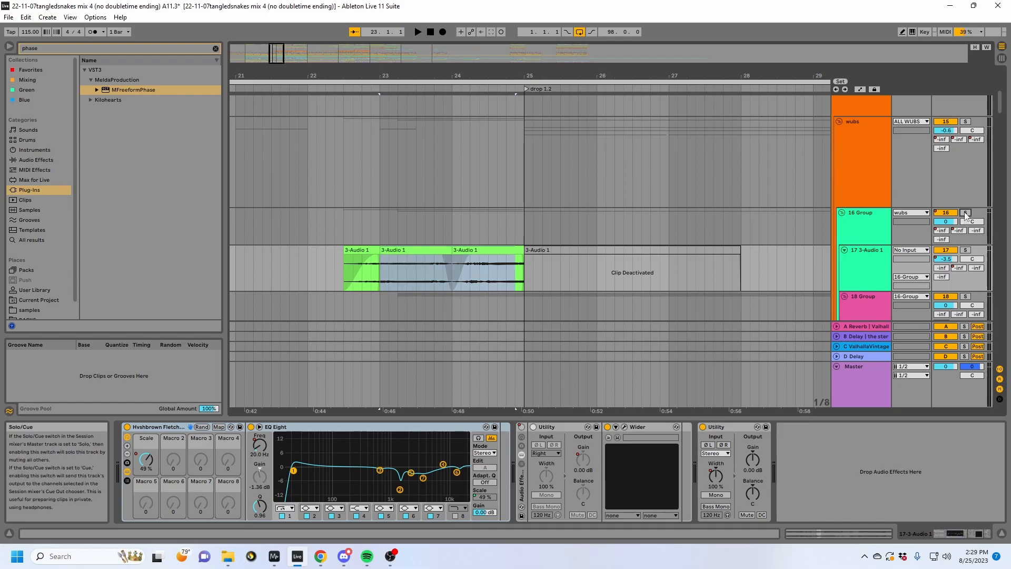
key(space)
key(space)
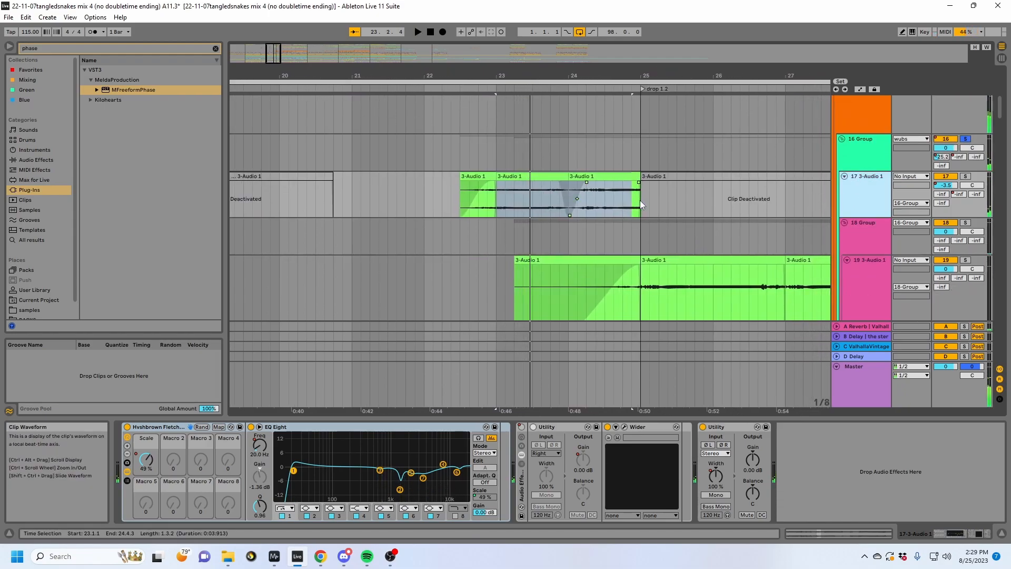
Step: Solo 19 3-Audio 1 and select its clip from bar 25 to bar 27 at drop 1.2
click(644, 201)
scroll(685, 211, down, 2)
click(966, 208)
click(729, 208)
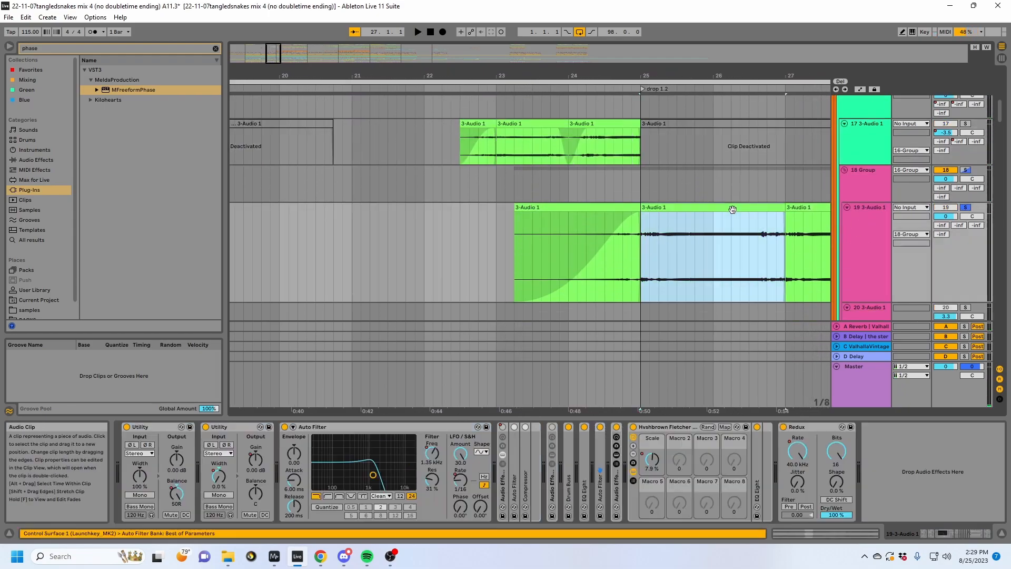
Step: Show the Auto Filter Frequency automation on 19 3-Audio 1 and play it from drop 1.2 at bar 25
click(439, 466)
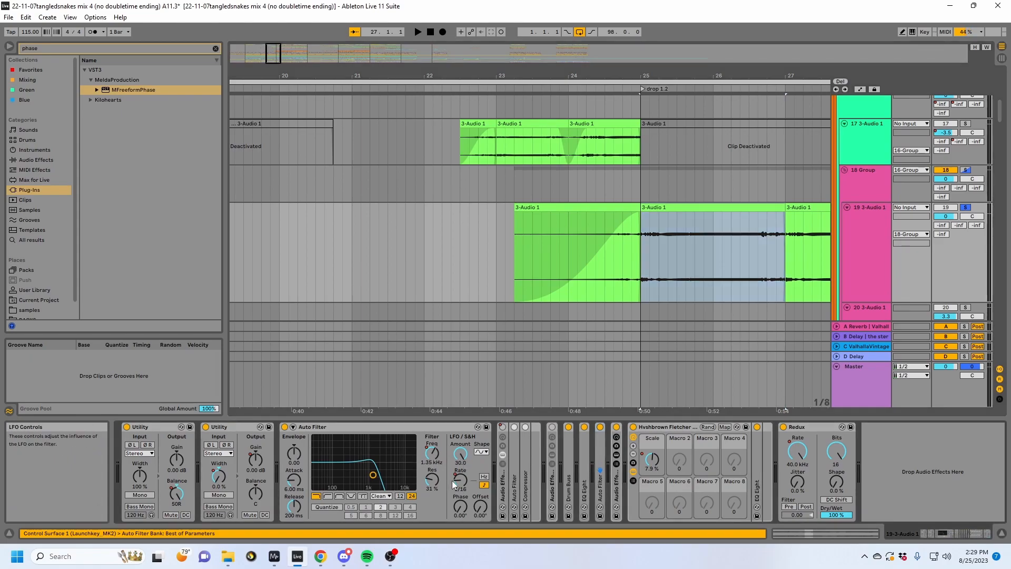
key(a)
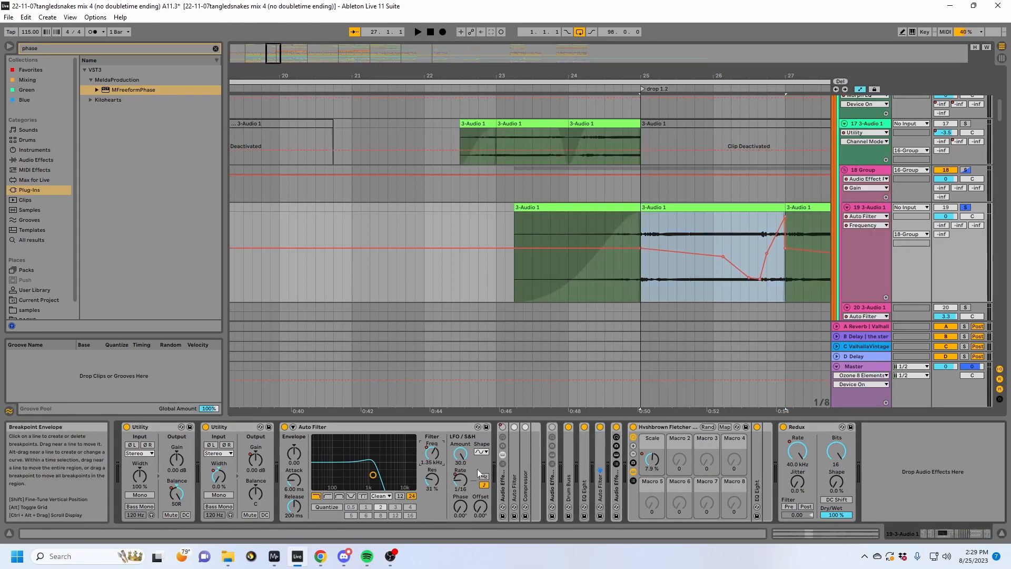
key(space)
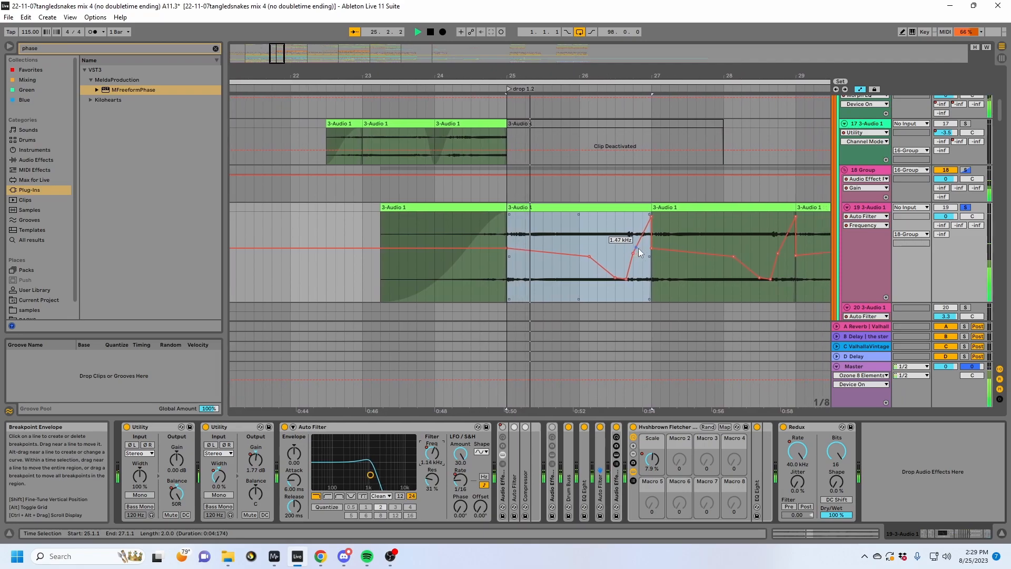
Step: Expand the Auto Filter's sidechain section, bypass and re-enable the device during playback, and bring back its Frequency automation
click(292, 427)
click(285, 427)
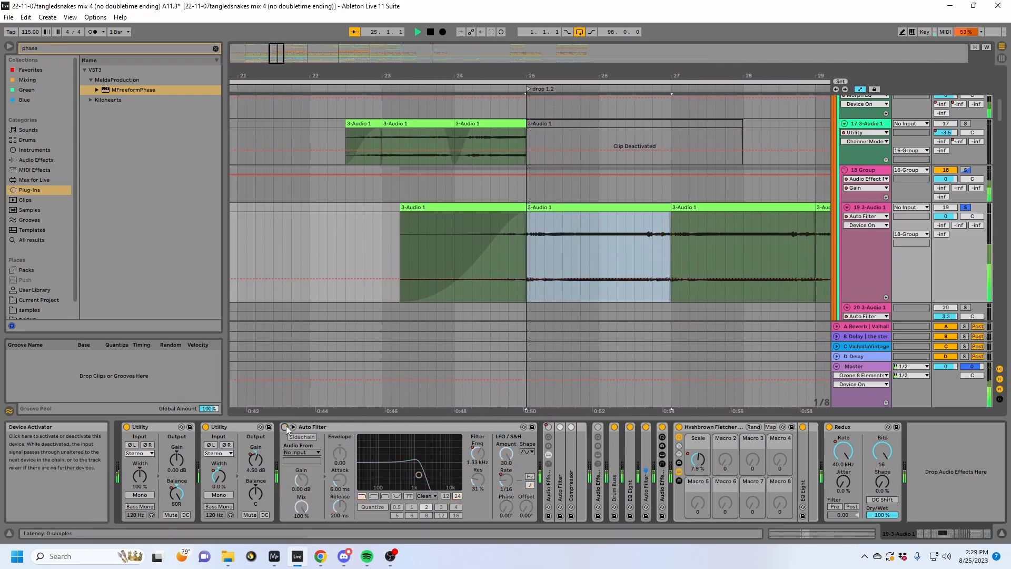
click(285, 427)
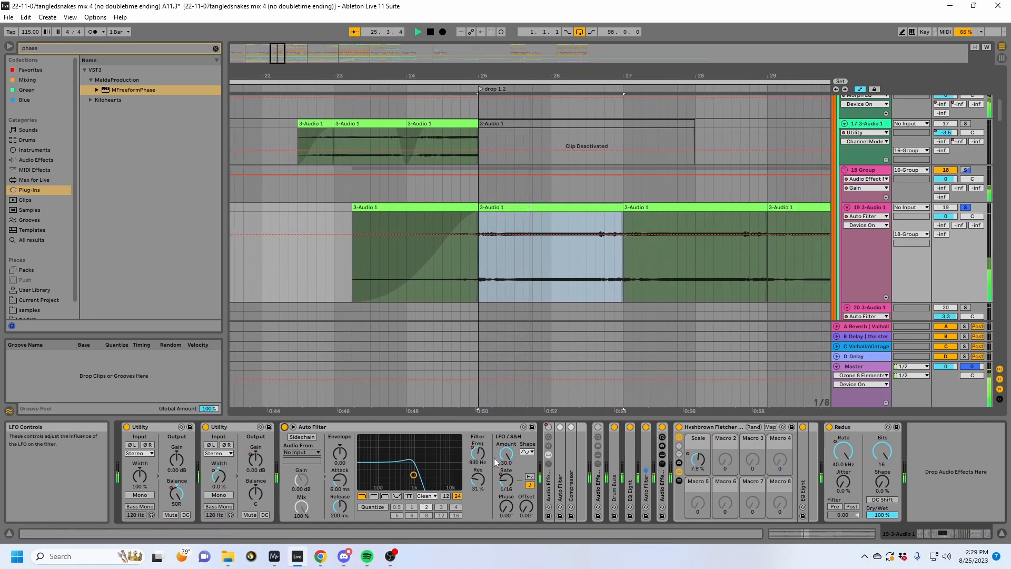
click(479, 455)
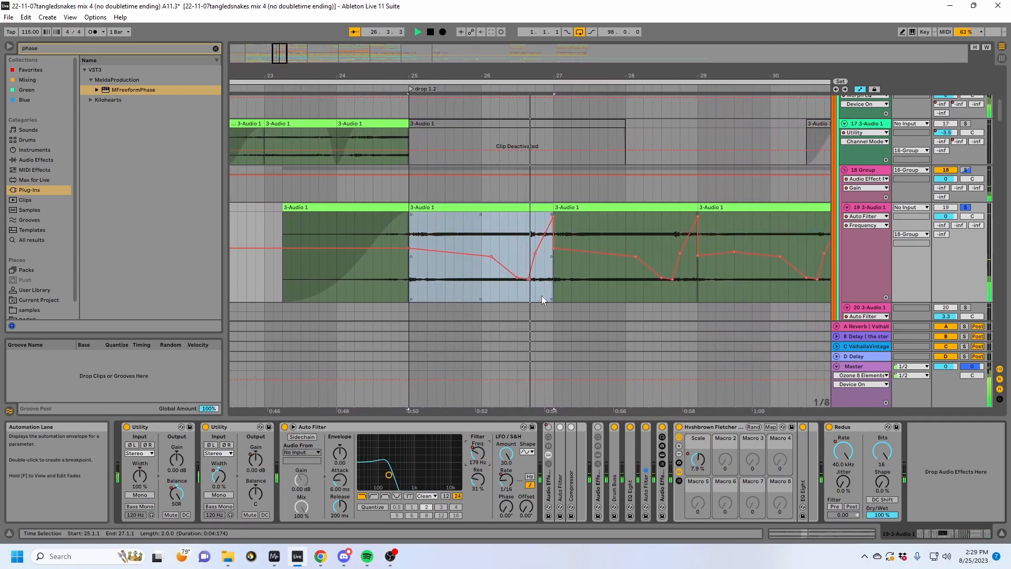
key(space)
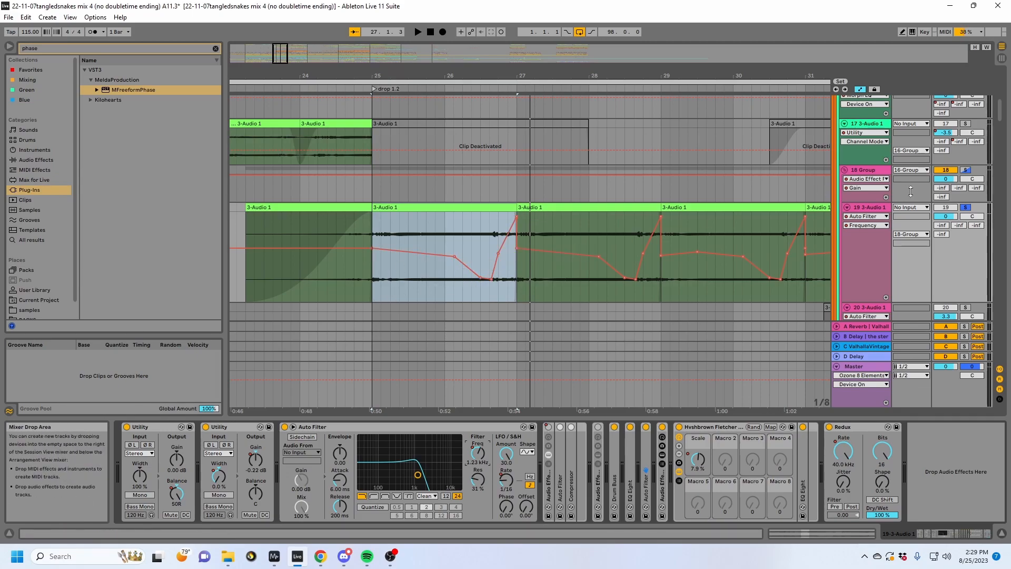
Step: Play on from bar 27 without the solos, and select the filter rise from 26.4.1 to 27.1.1 on 19 3-Audio 1
key(space)
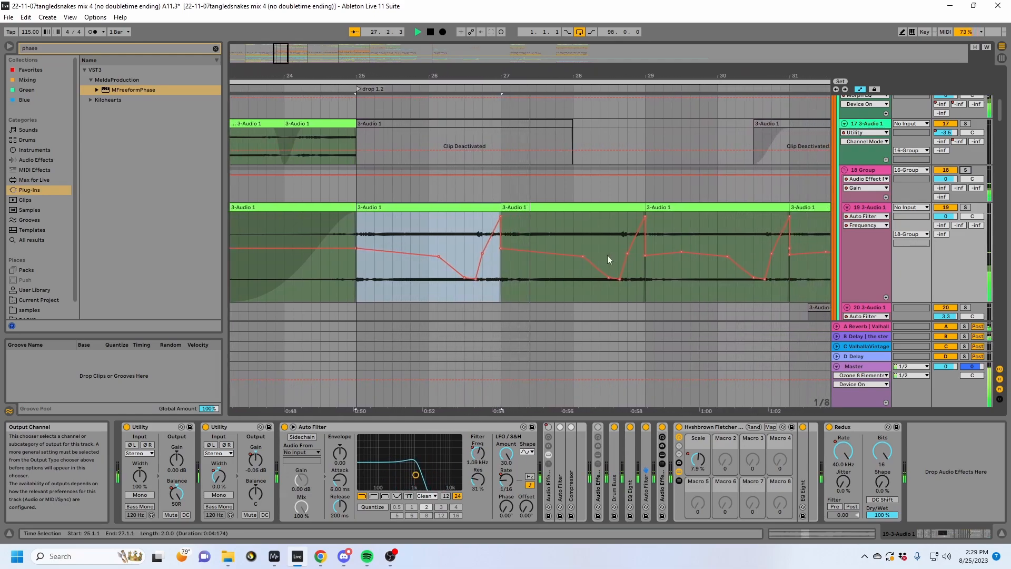
key(space)
drag(447, 297, 473, 295)
scroll(473, 295, down, 4)
scroll(473, 295, up, 2)
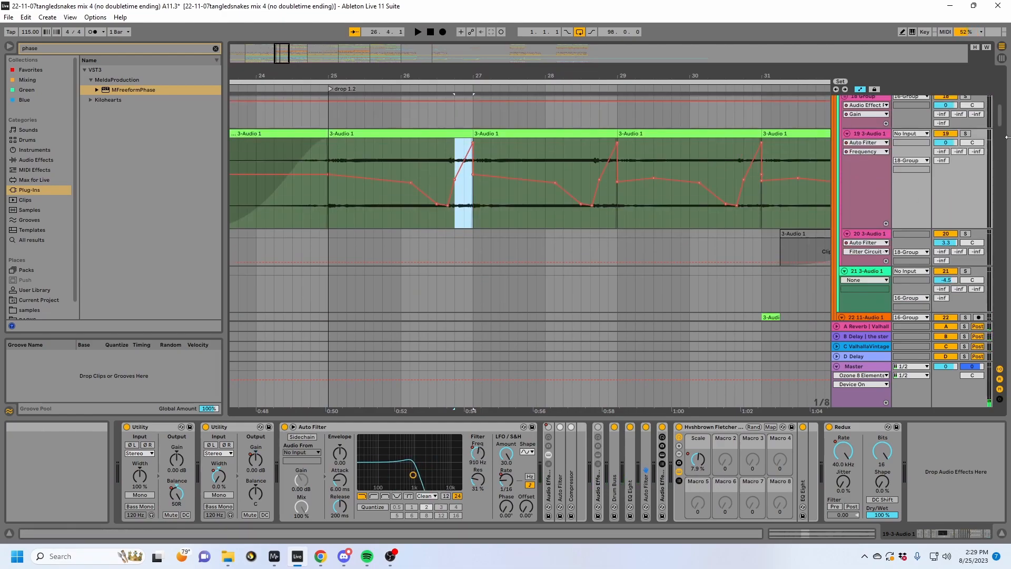
Step: View the squelch gen 3 track's device chain at 26.4.1, and return to the filter automation on 19 3-Audio 1
drag(1000, 113, 966, 342)
drag(454, 204, 468, 204)
drag(1001, 343, 1000, 113)
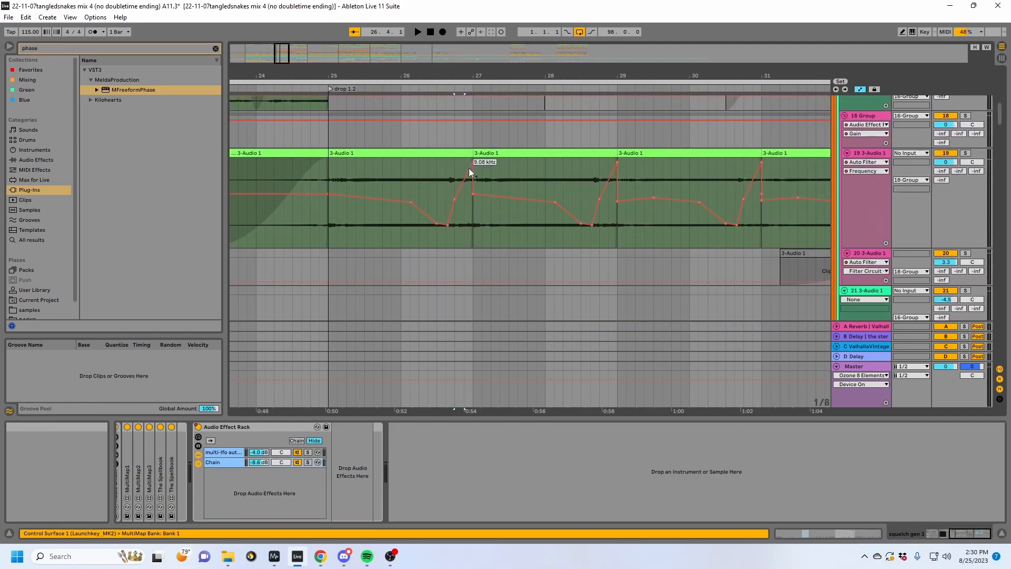
Step: Play the Frequency automation on 19 3-Audio 1 from 26.3.1, and place the insert marker at 29.1.1
click(439, 242)
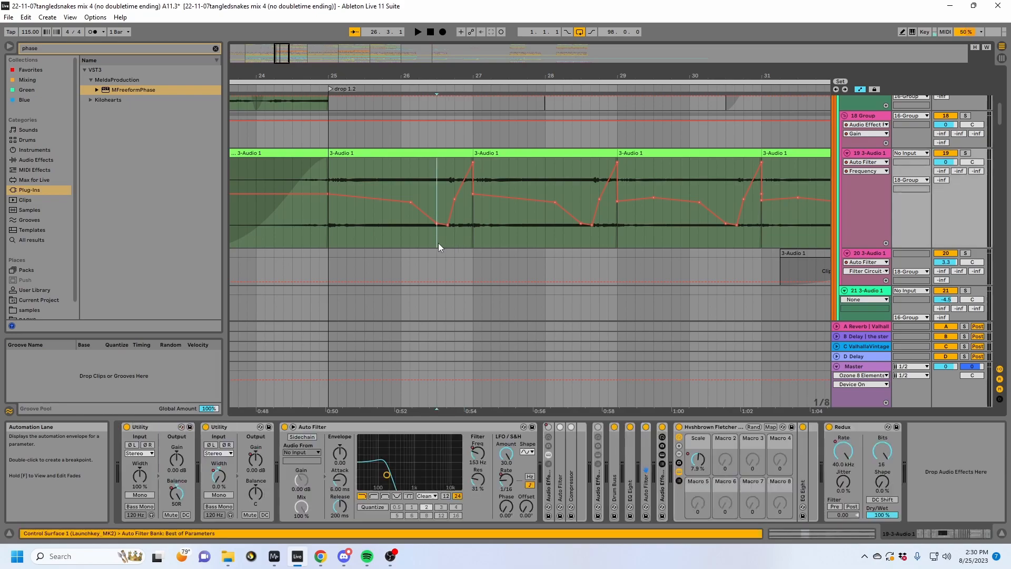
key(space)
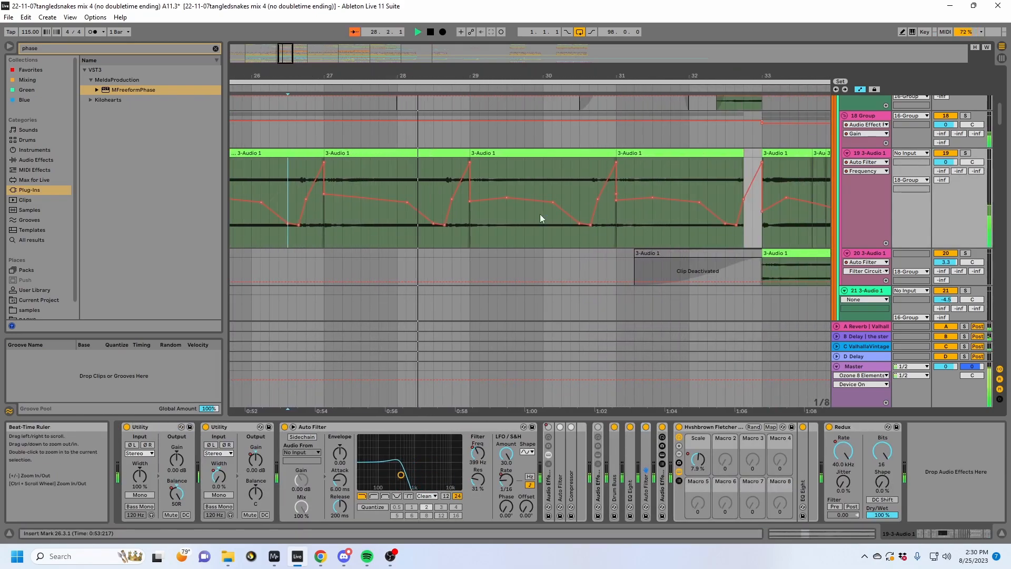
key(space)
click(472, 231)
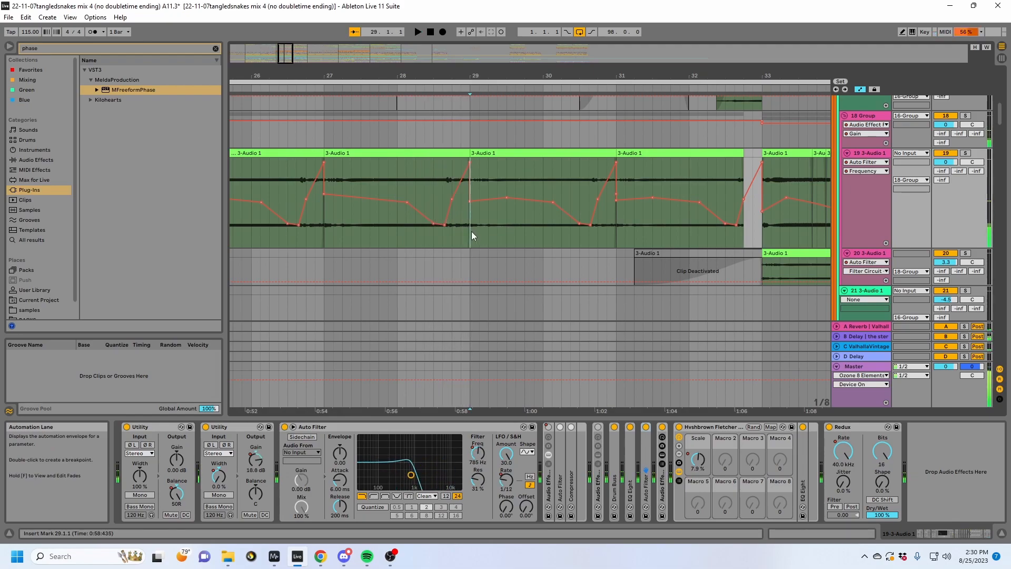
Step: Show the Auto Filter's LFO Sync Rate automation on 19 3-Audio 1, comparing the rate at 27.3.3 and 29.1.1
click(367, 234)
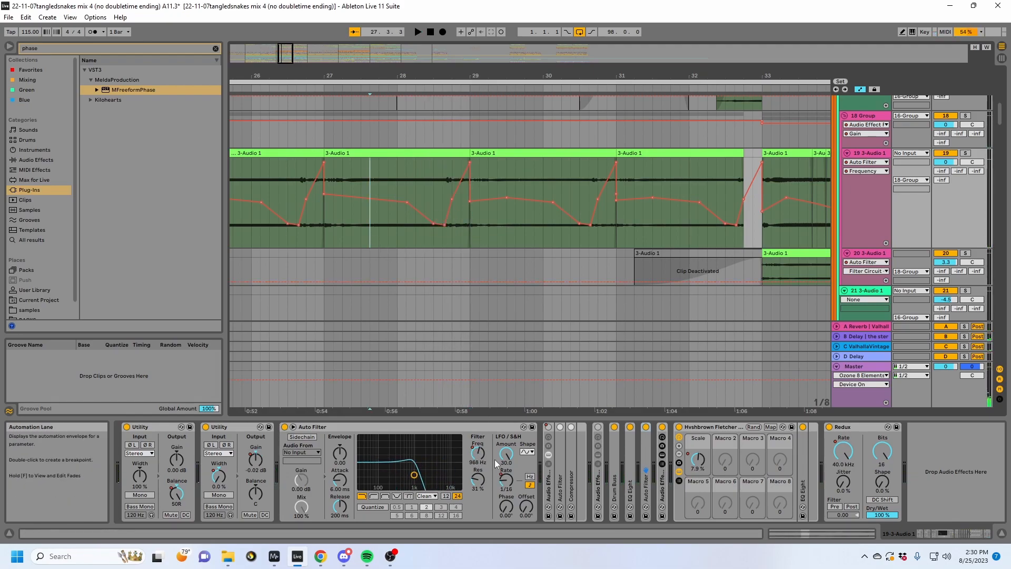
click(504, 483)
click(473, 188)
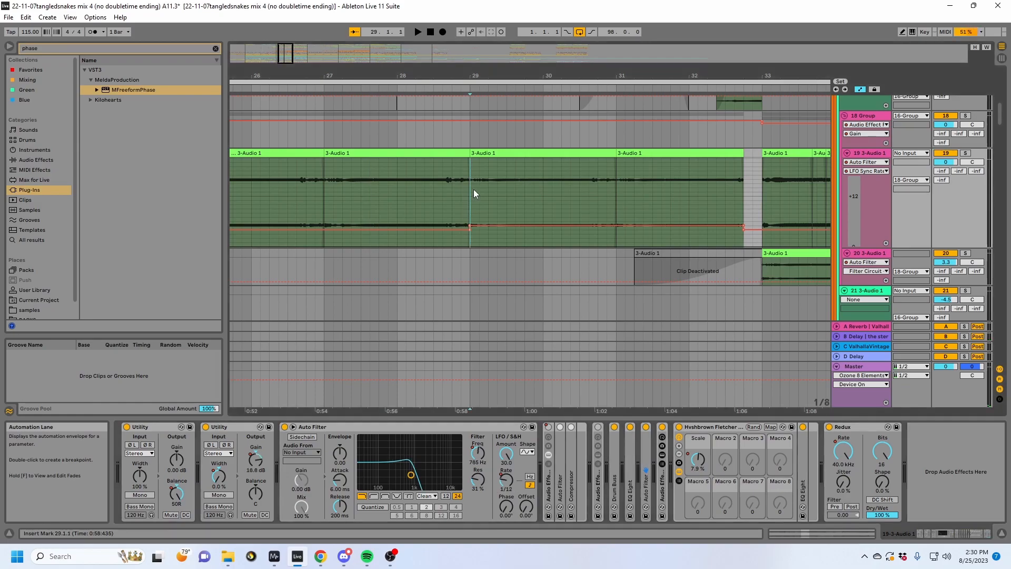
click(505, 480)
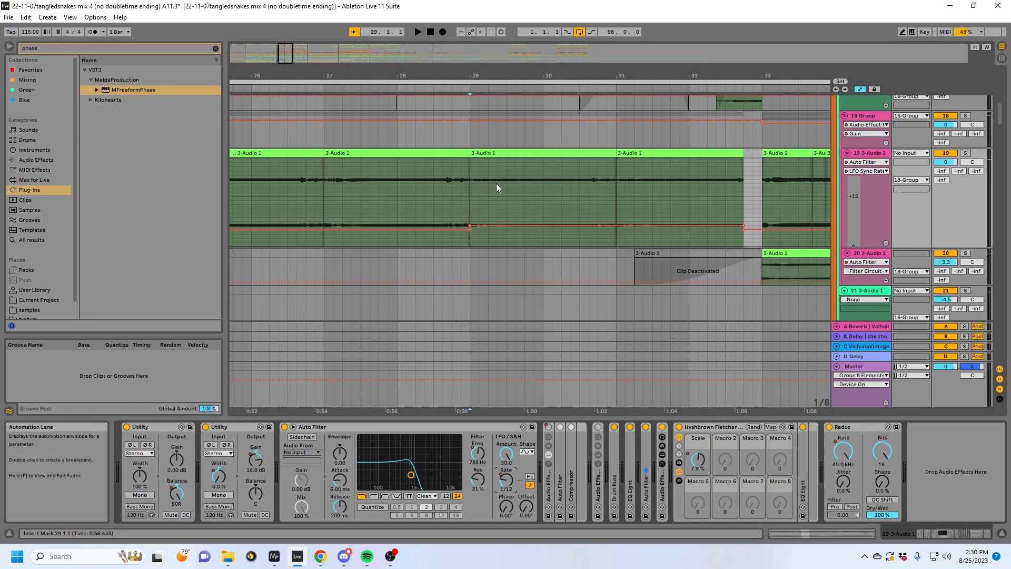
Step: Play the LFO rate change from 28.2.3, and place the insert marker at 33.1.1
click(429, 193)
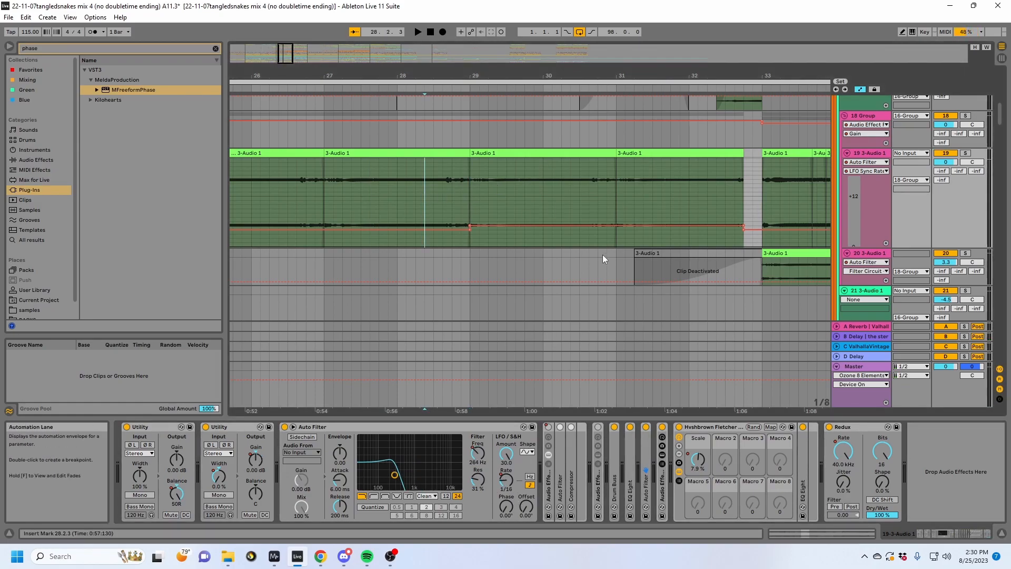
key(space)
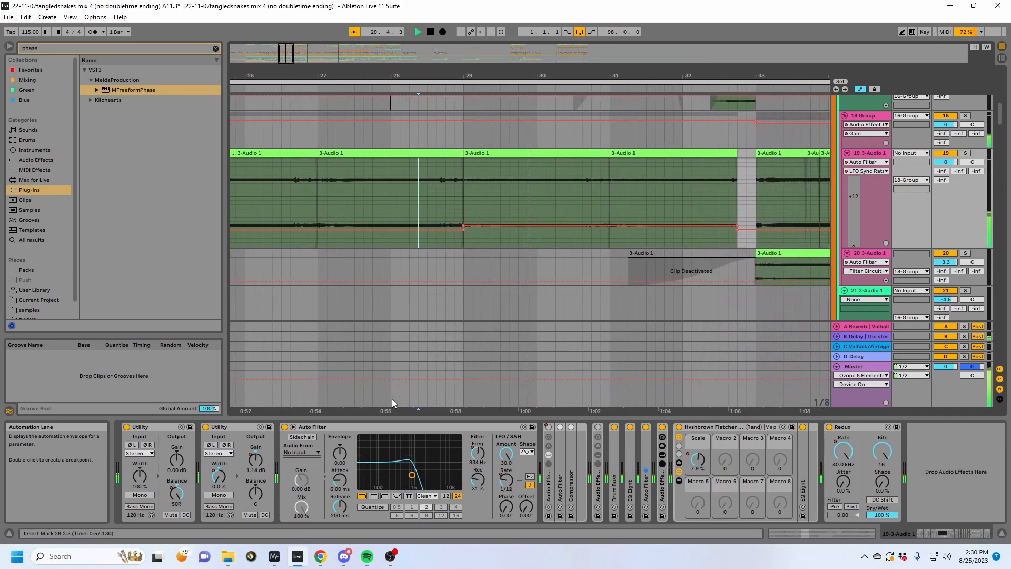
drag(603, 77, 430, 69)
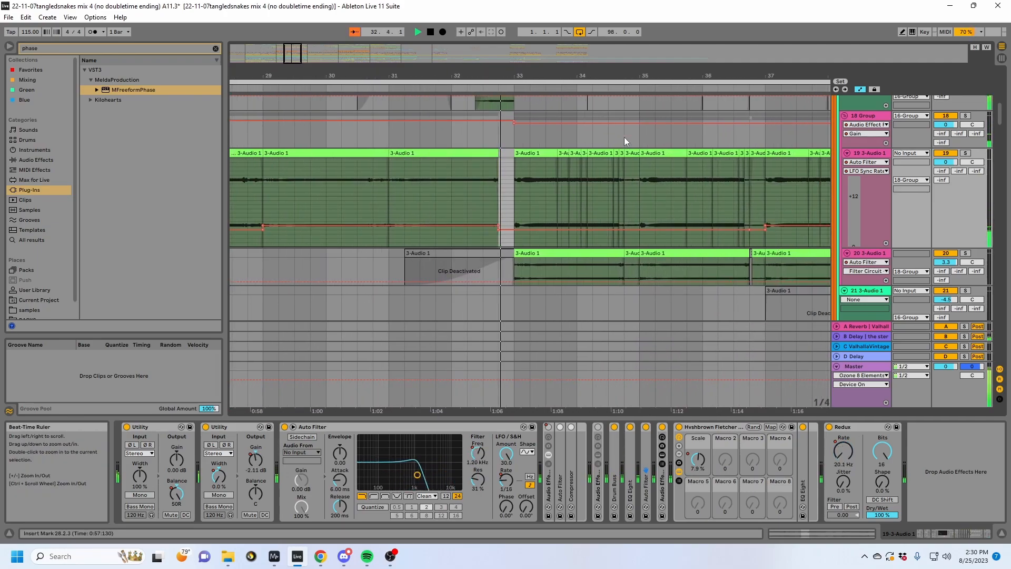
click(513, 187)
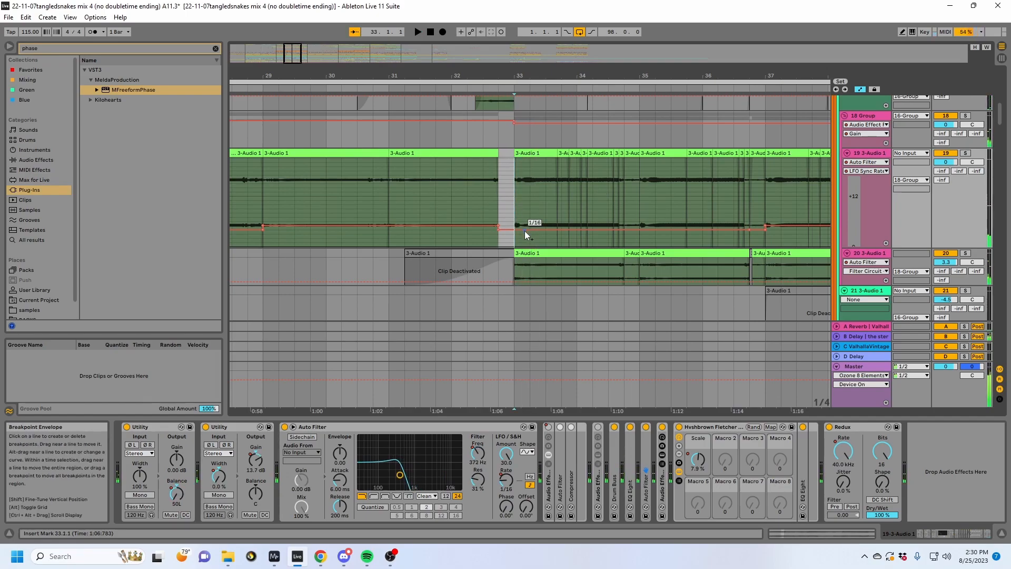
Step: Select bars 25 to 33 on 19 3-Audio 1, hide the automation lanes, and place the insert marker at 32.1.1
drag(537, 74, 536, 32)
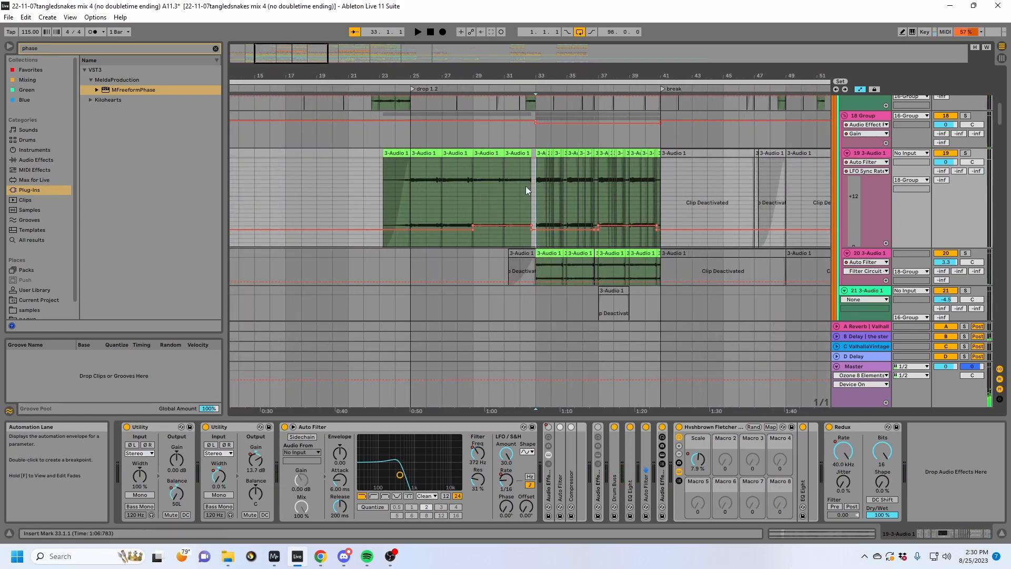
drag(533, 185, 412, 184)
key(a)
click(517, 192)
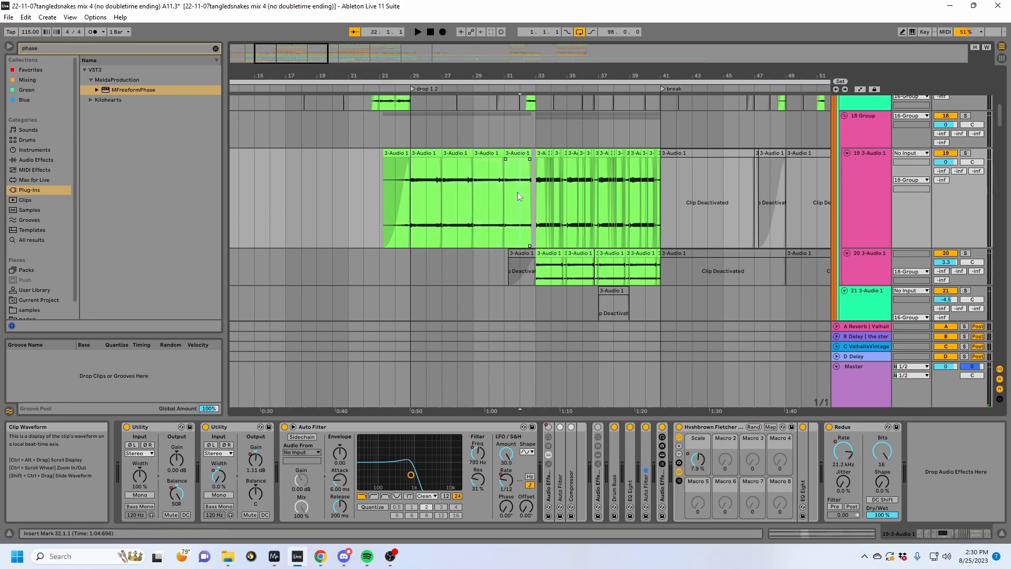
Step: Check the Redux Rate on 19 3-Audio 1 at 32.3.1, 31.4.1 and 32.2.1
drag(523, 75, 407, 103)
click(427, 188)
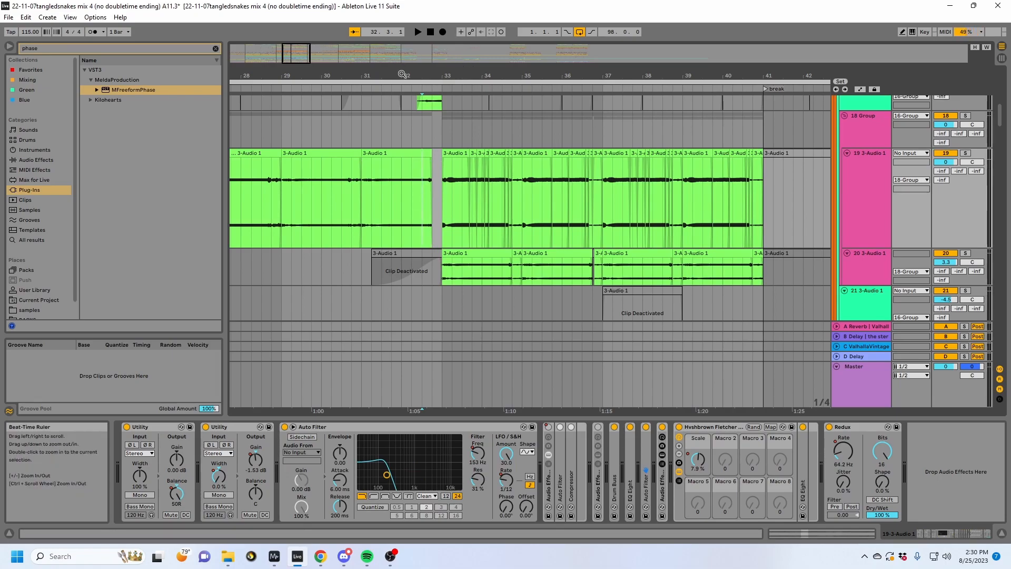
scroll(416, 192, up, 4)
click(416, 192)
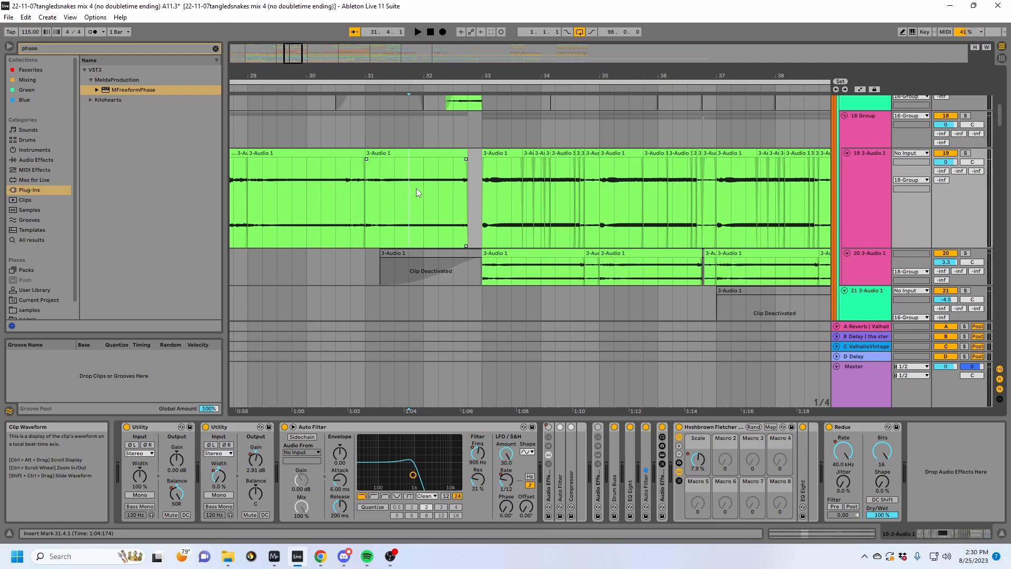
click(452, 187)
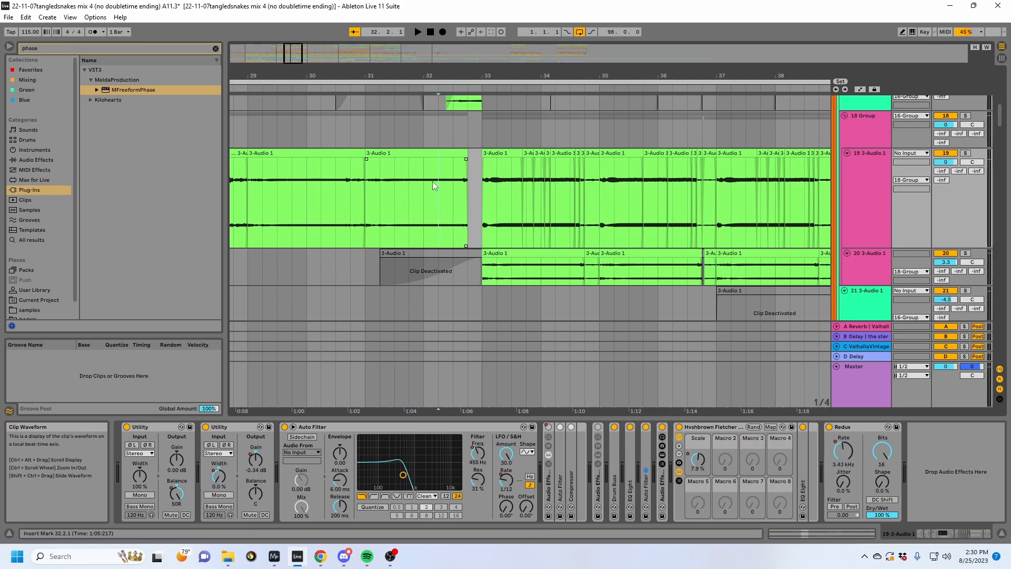
Step: Play the end of the phrase from 32.1.1 on 19 3-Audio 1
click(419, 188)
key(space)
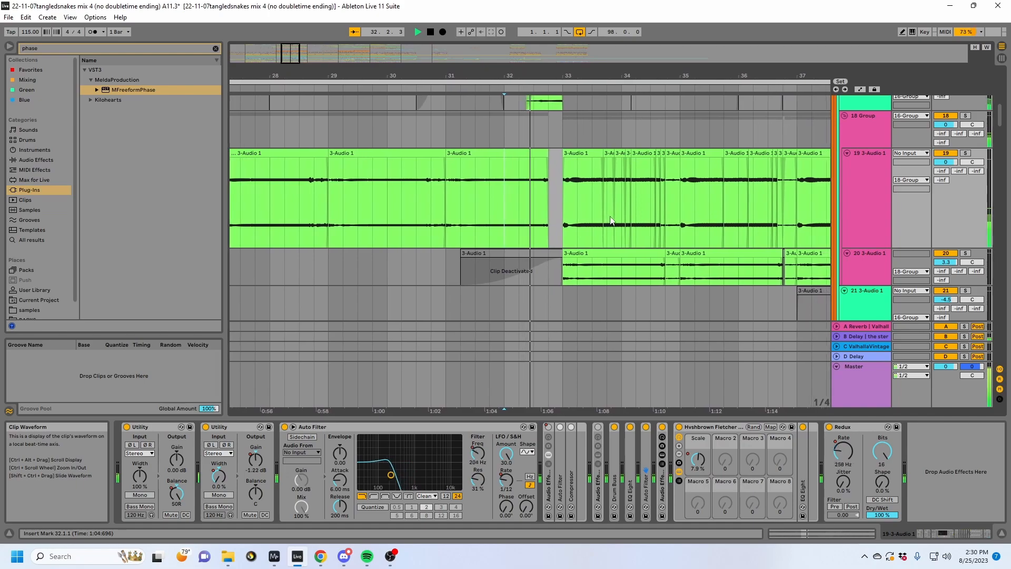
scroll(582, 226, up, 1)
scroll(582, 227, up, 5)
key(space)
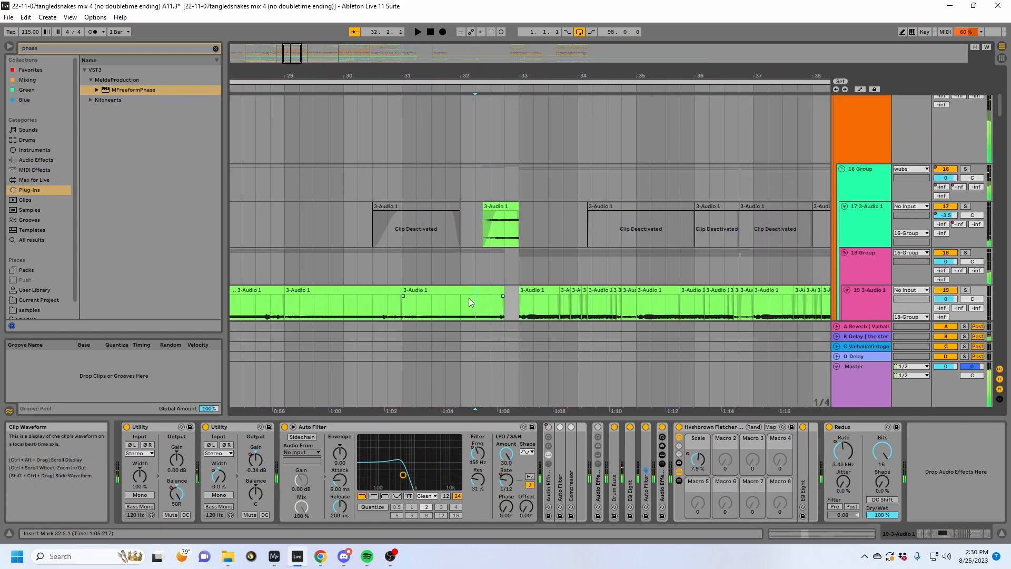
Step: View the ALL WUBS group's device chain and play the arrangement from 32.1.1
click(966, 264)
scroll(962, 258, up, 8)
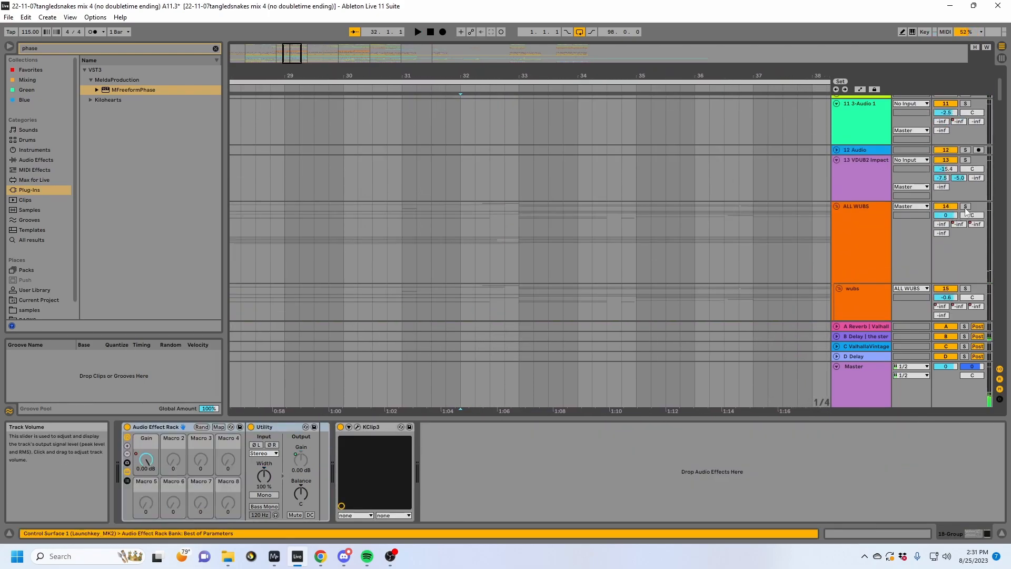
click(876, 229)
scroll(585, 207, down, 8)
key(space)
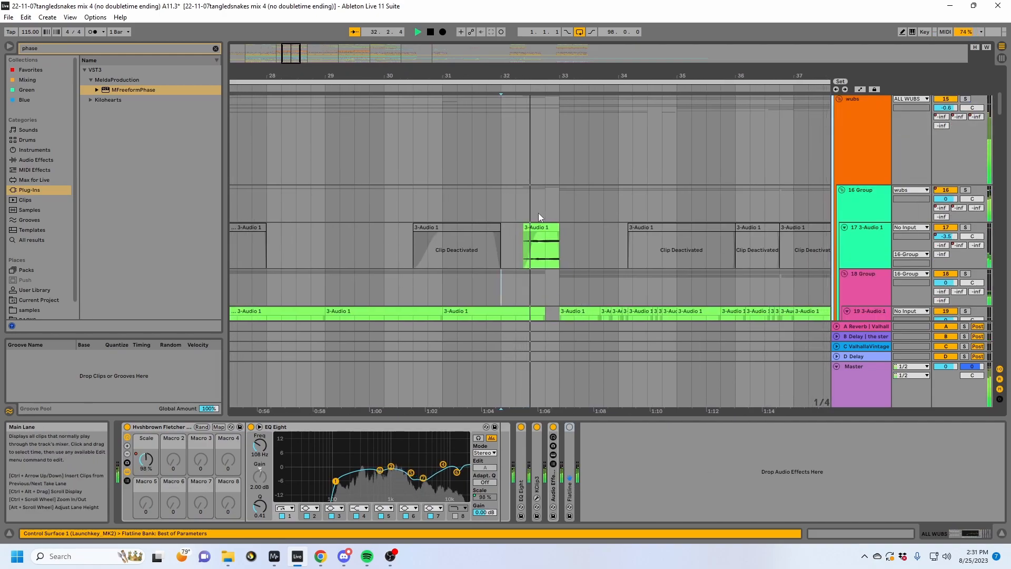
scroll(532, 214, down, 2)
key(space)
Step: View the device chains of 18 Group and 19 3-Audio 1
click(884, 246)
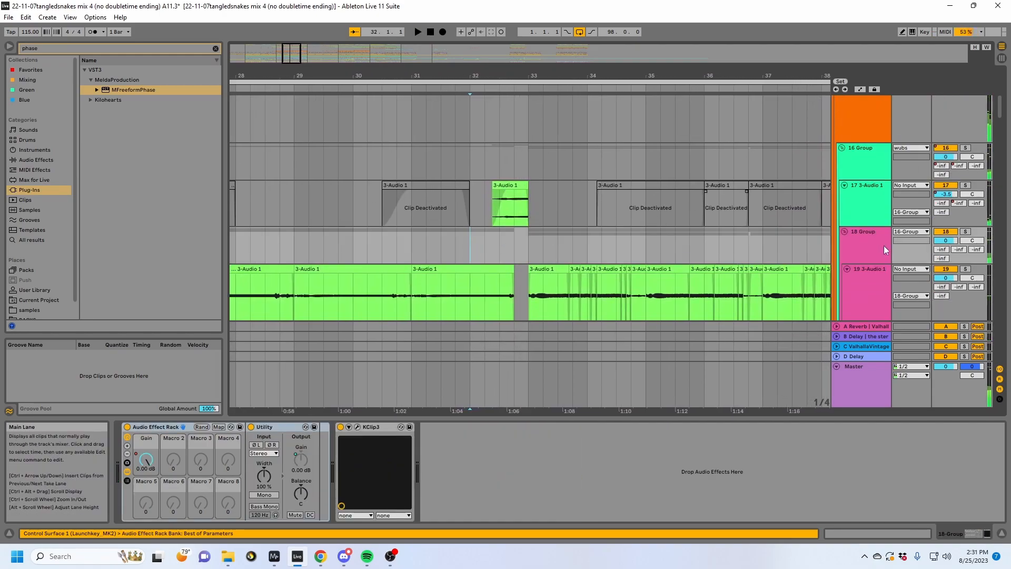
scroll(858, 233, down, 2)
click(858, 233)
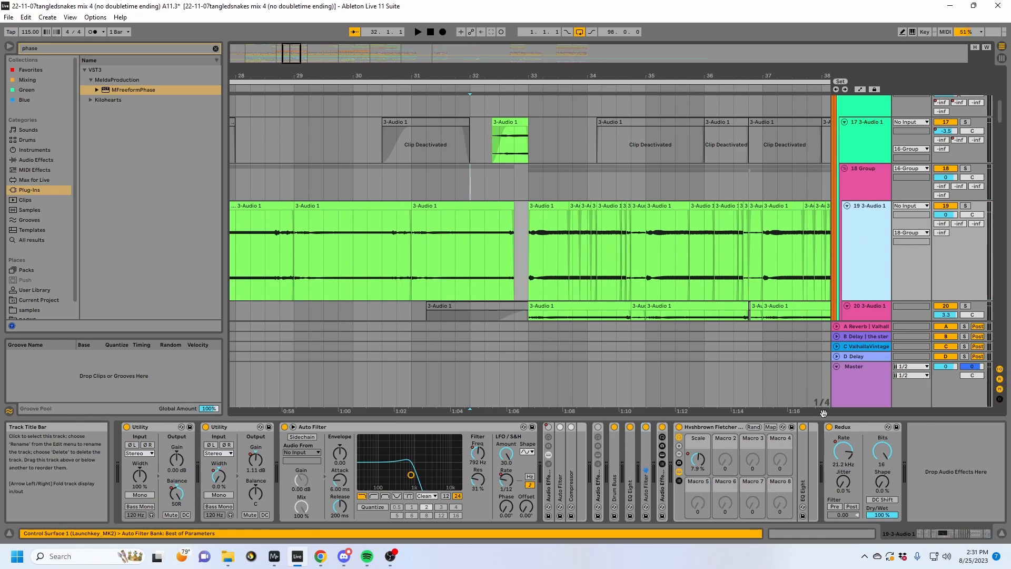
Step: Play the Redux Sample Rate automation on 19 3-Audio 1 from 31.4.1, and select its dip from 32.1.1 to 32.4.1
key(a)
click(462, 245)
key(space)
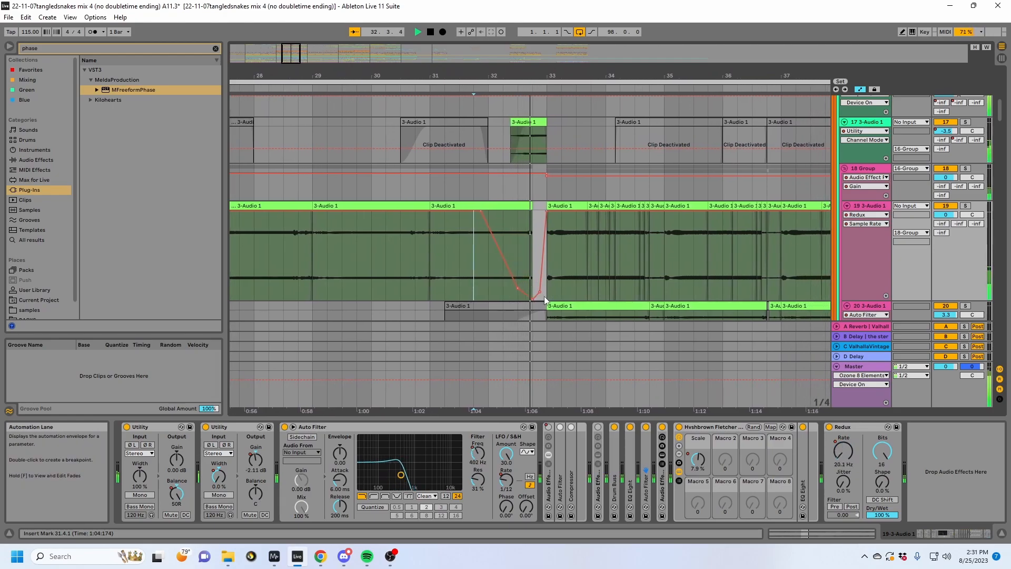
drag(481, 230, 495, 261)
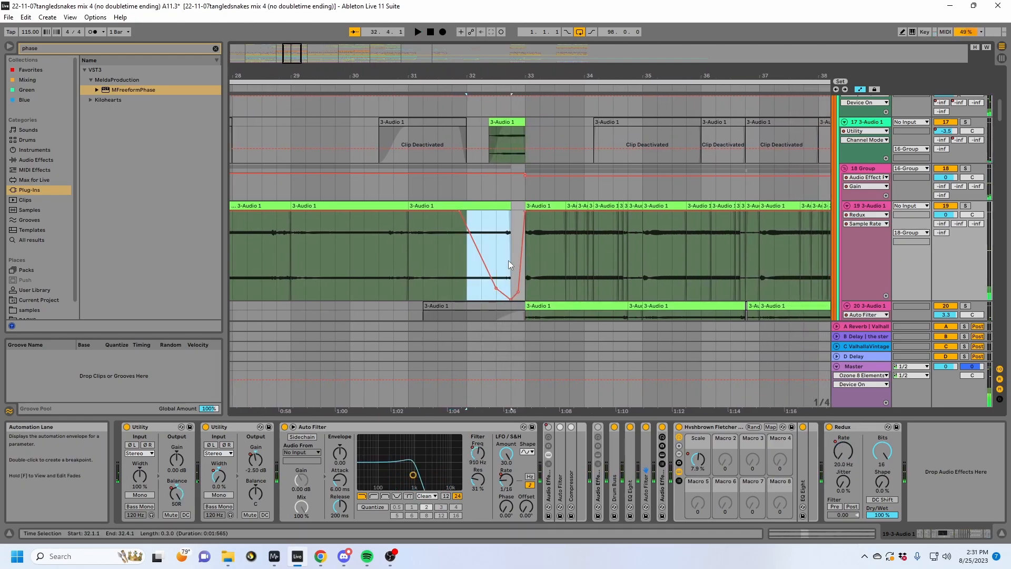
Step: Hide the automation lanes, solo 17 3-Audio 1, and play its clips from bar 24
click(504, 128)
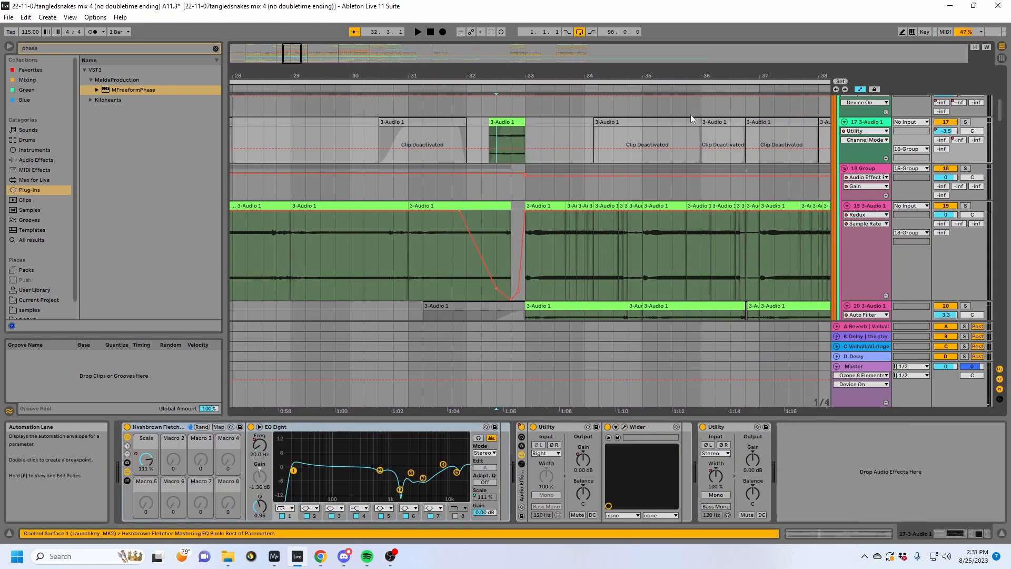
key(a)
click(968, 122)
click(504, 122)
drag(504, 75, 586, 45)
key(space)
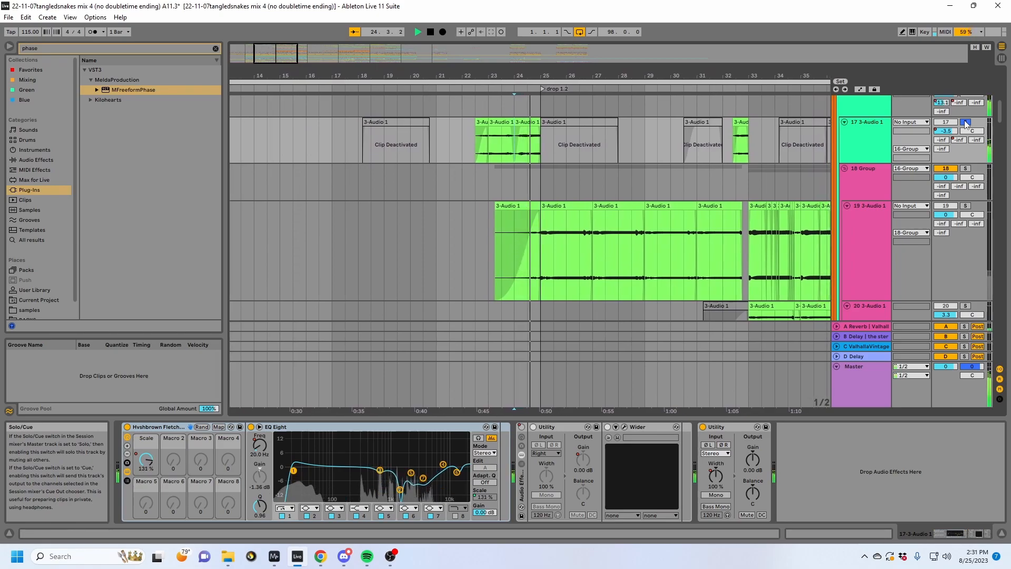
Step: Play the arrangement from 32.2.3, at the short active clip on 17 3-Audio 1, through into bar 35
key(space)
click(725, 140)
drag(729, 76, 538, 74)
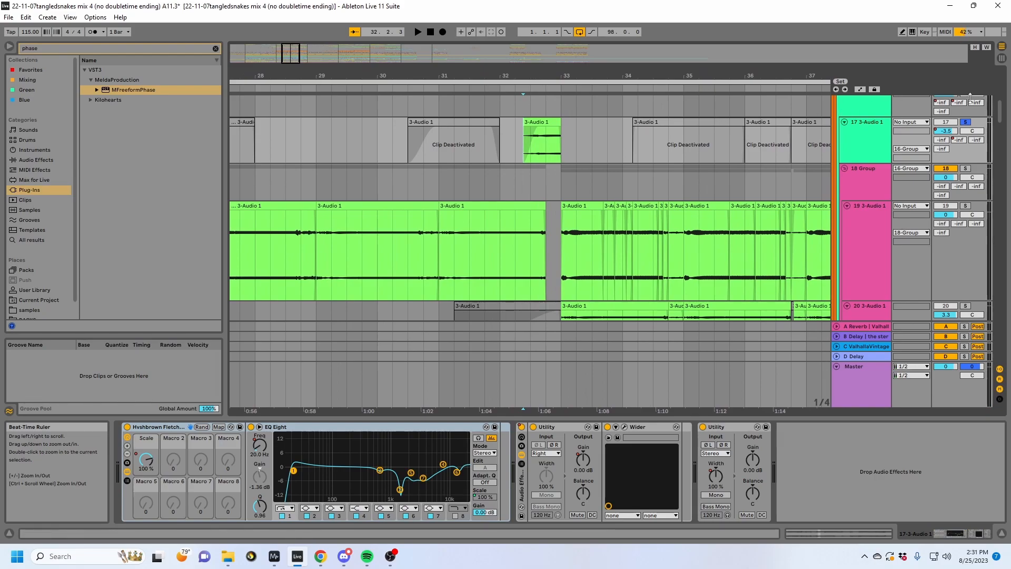
key(space)
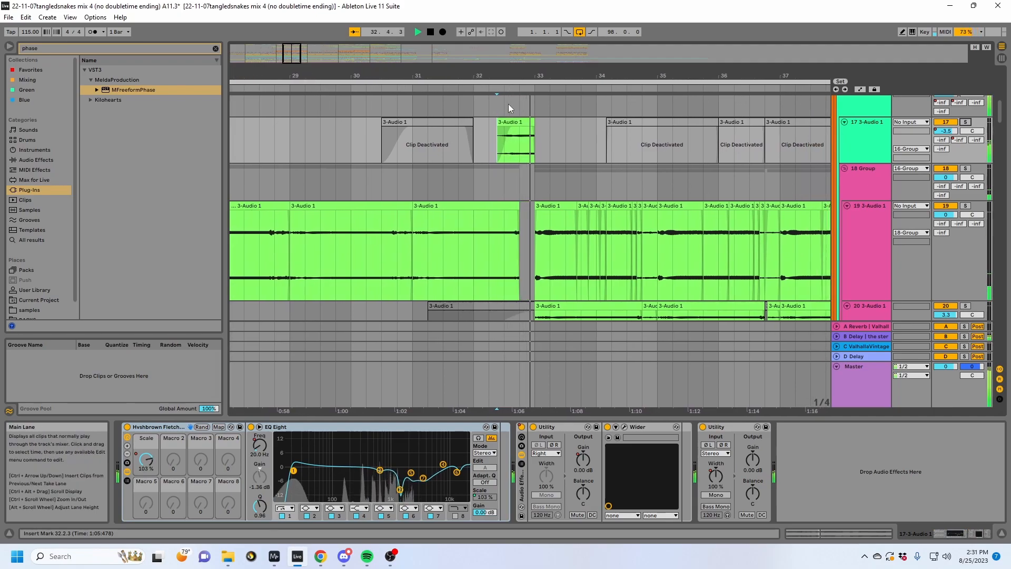
drag(571, 74, 492, 66)
scroll(561, 198, down, 10)
key(space)
Step: Solo 19 3-Audio 1 and play its clips starting at bars 33 and 31
scroll(589, 196, down, 2)
scroll(491, 106, up, 8)
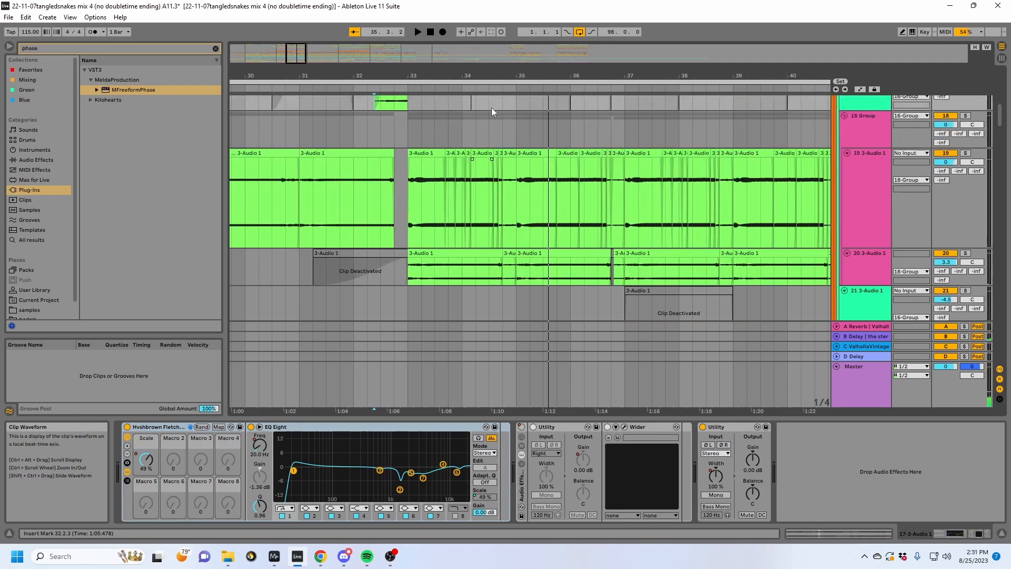
scroll(491, 108, up, 3)
click(411, 237)
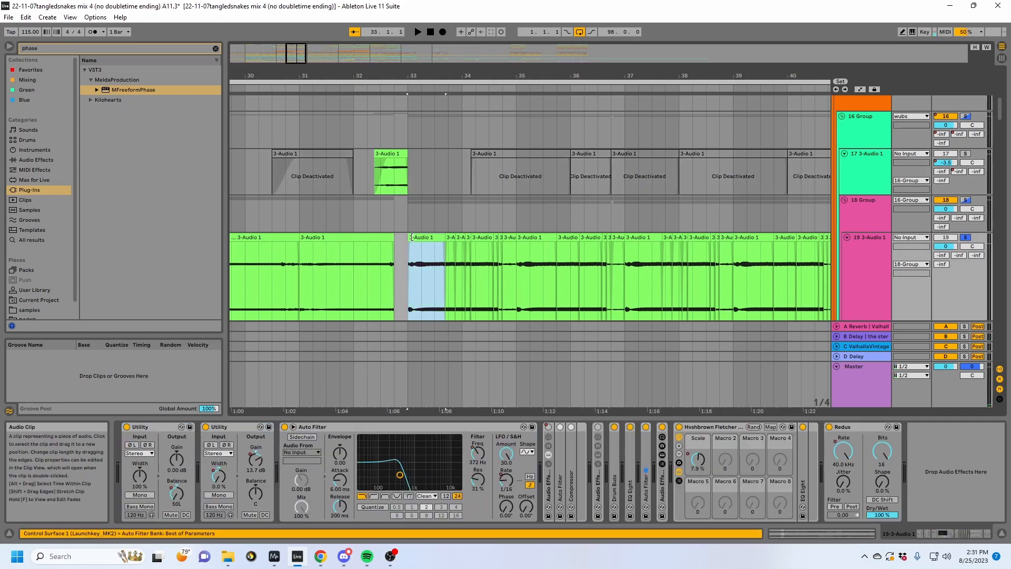
key(space)
key(space)
click(416, 237)
key(space)
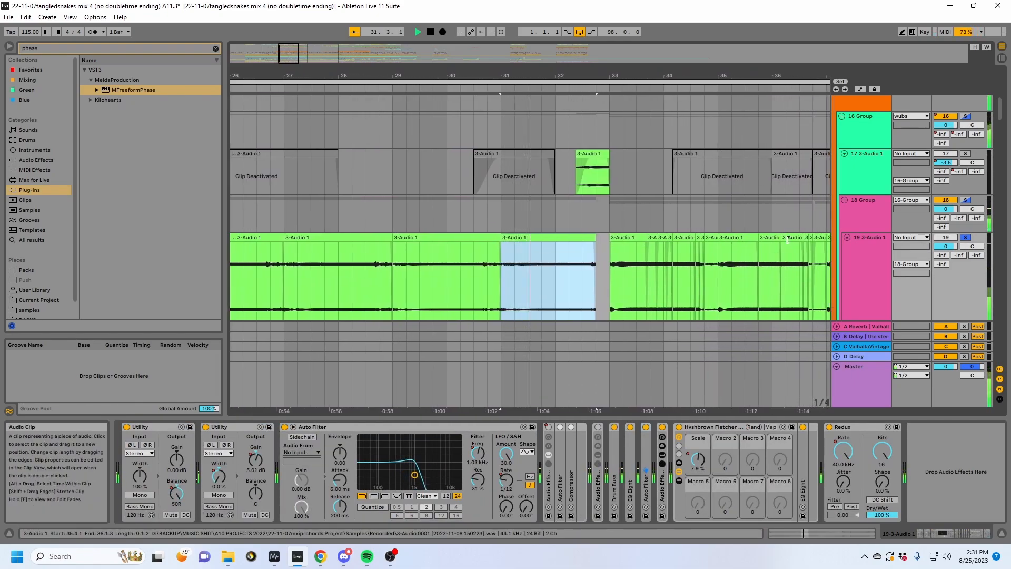
Step: Play the arrangement from 33.1.1, briefly soloing 20 3-Audio 1
scroll(653, 258, down, 5)
click(582, 138)
key(space)
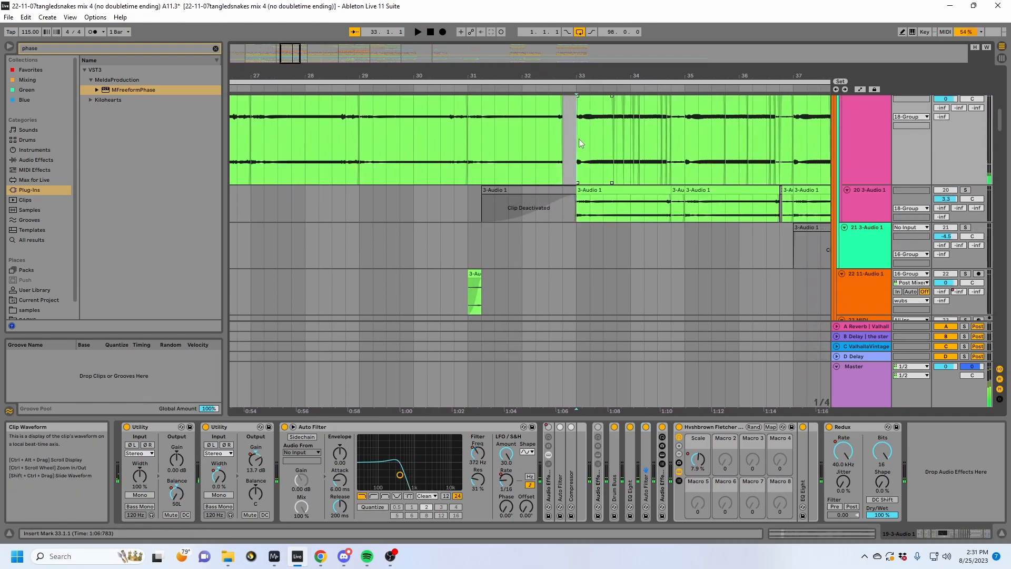
key(space)
click(966, 190)
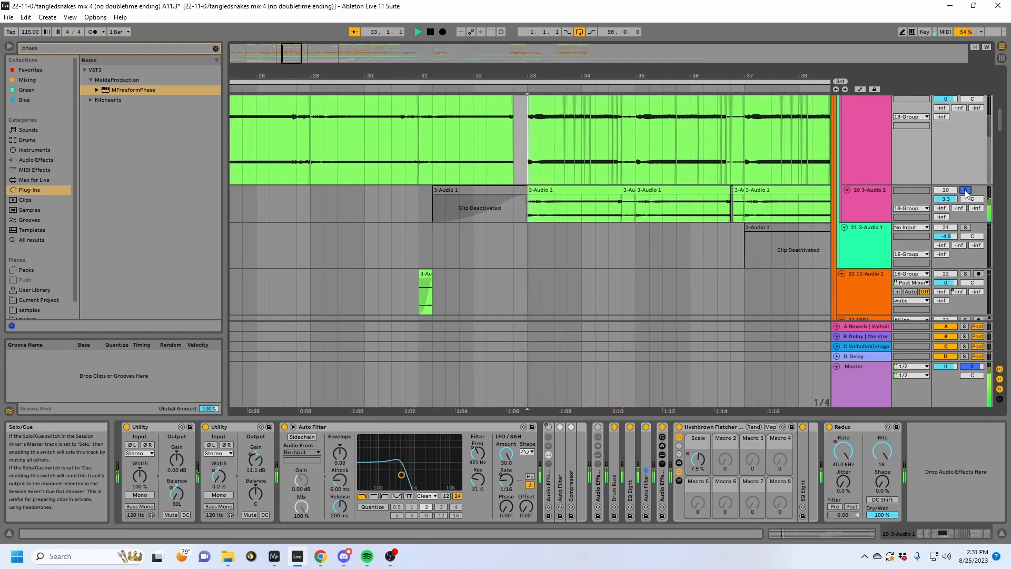
click(965, 190)
key(space)
Step: Solo the heavy squelches group, play it from 33.1.1, and view the device chain of squelch gen 3
scroll(949, 209, down, 2)
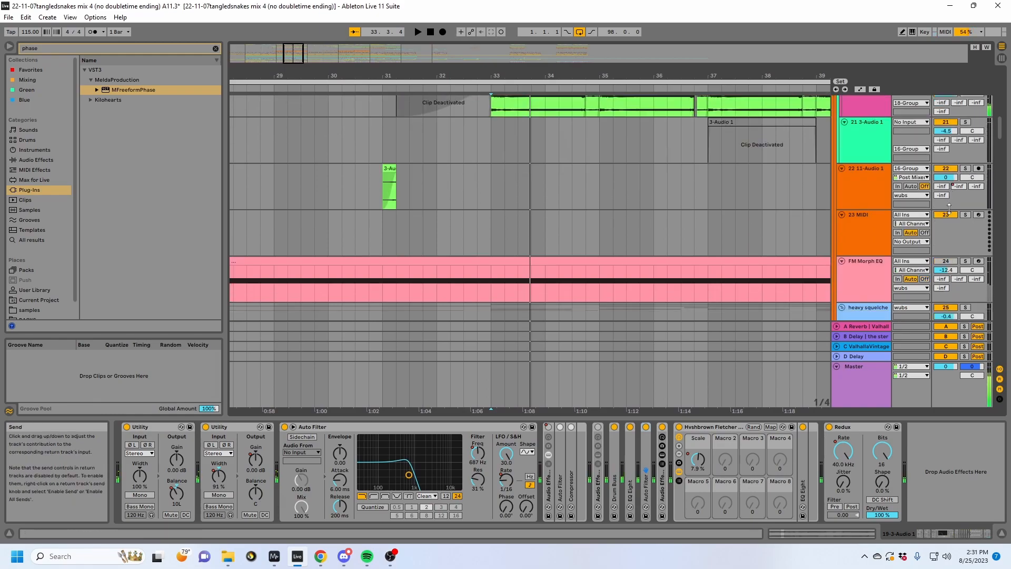
scroll(949, 209, down, 4)
click(965, 139)
key(space)
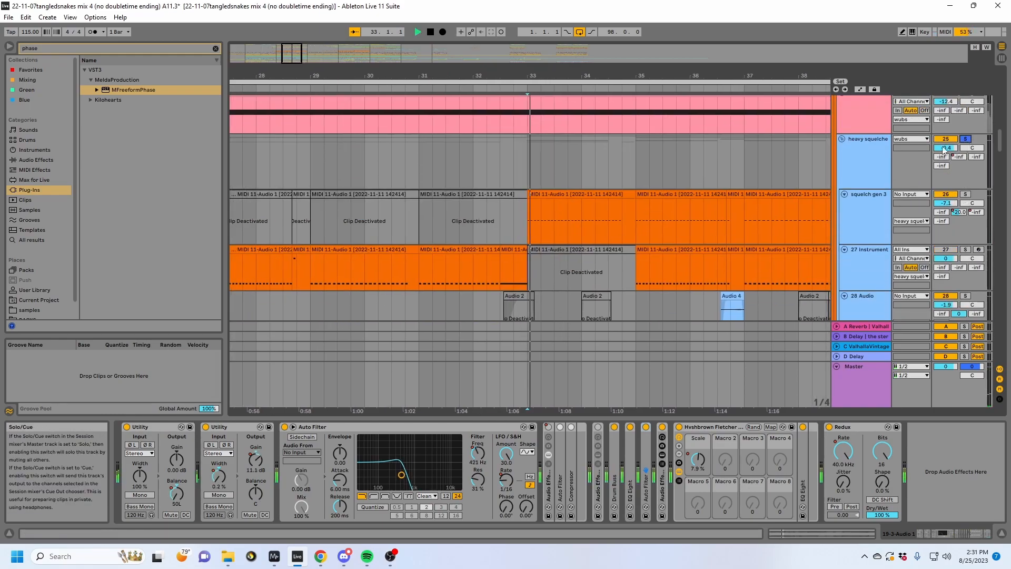
click(858, 207)
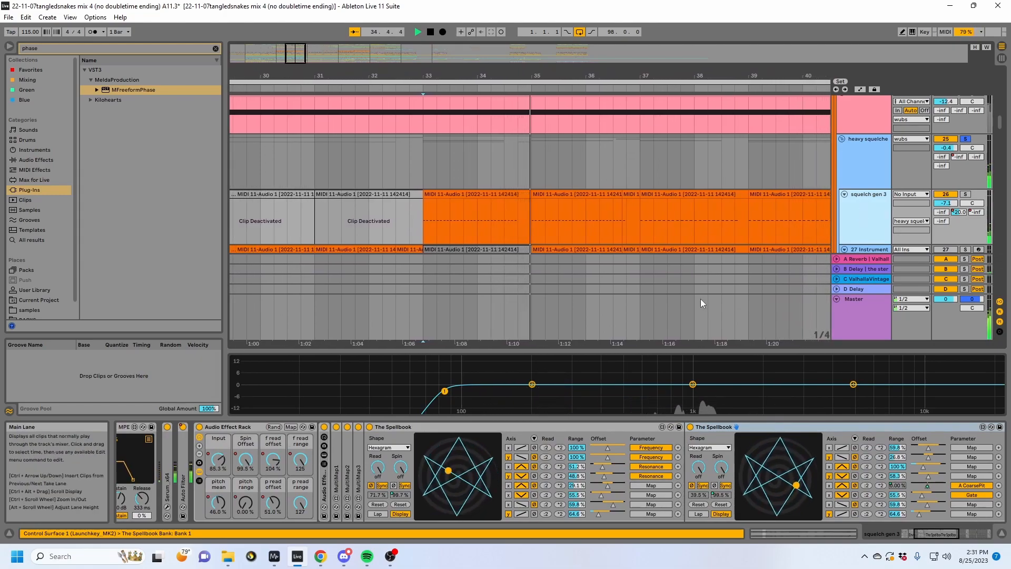
Step: Collapse the first Spellbook device on squelch gen 3, stop playback and show the arrangement's automation lanes
double_click(440, 427)
key(space)
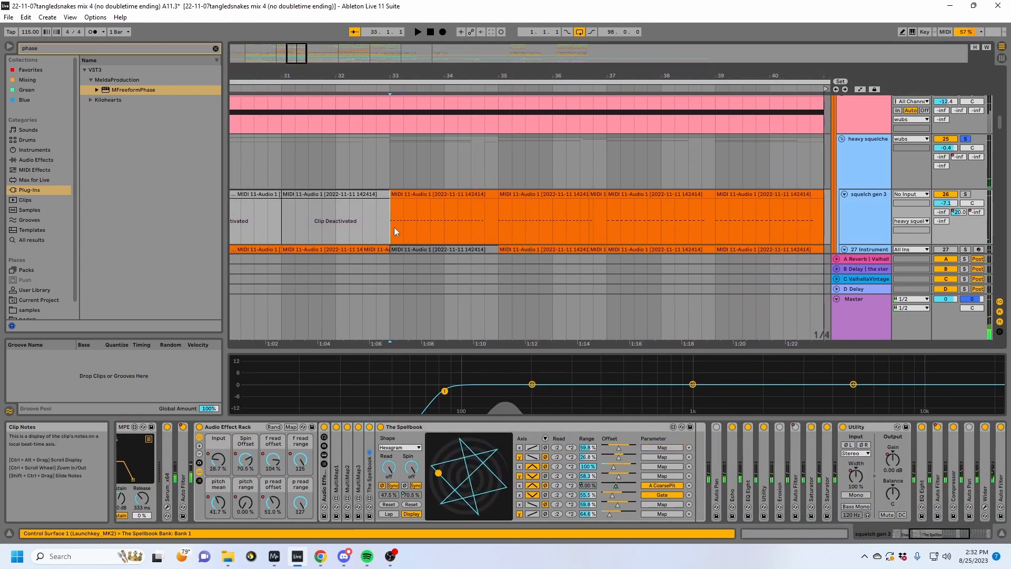
key(a)
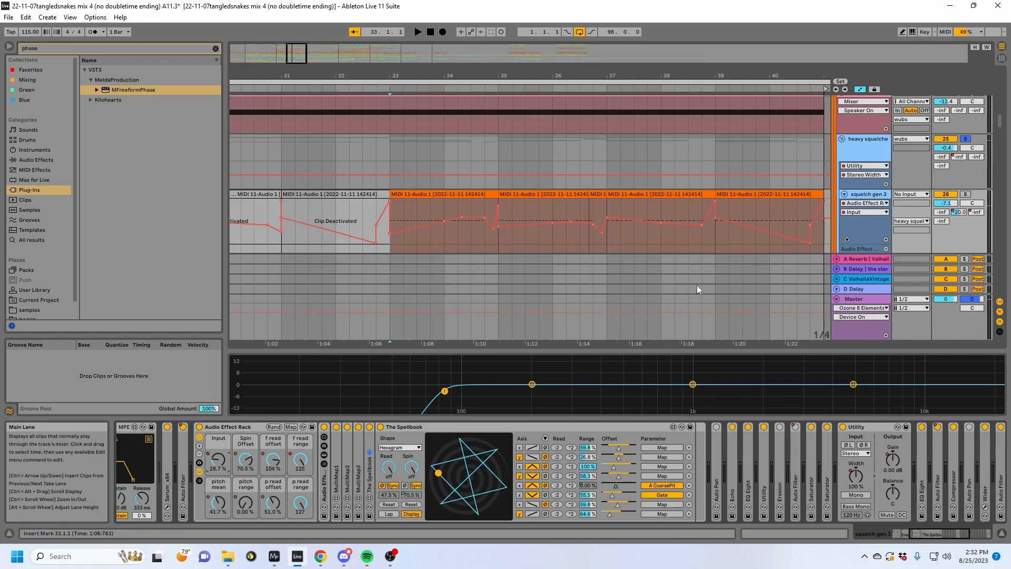
Step: Examine the audio layers below the squelch tracks, including the 29 Audio effects, and audition the soloed 36 Group
scroll(461, 165, down, 8)
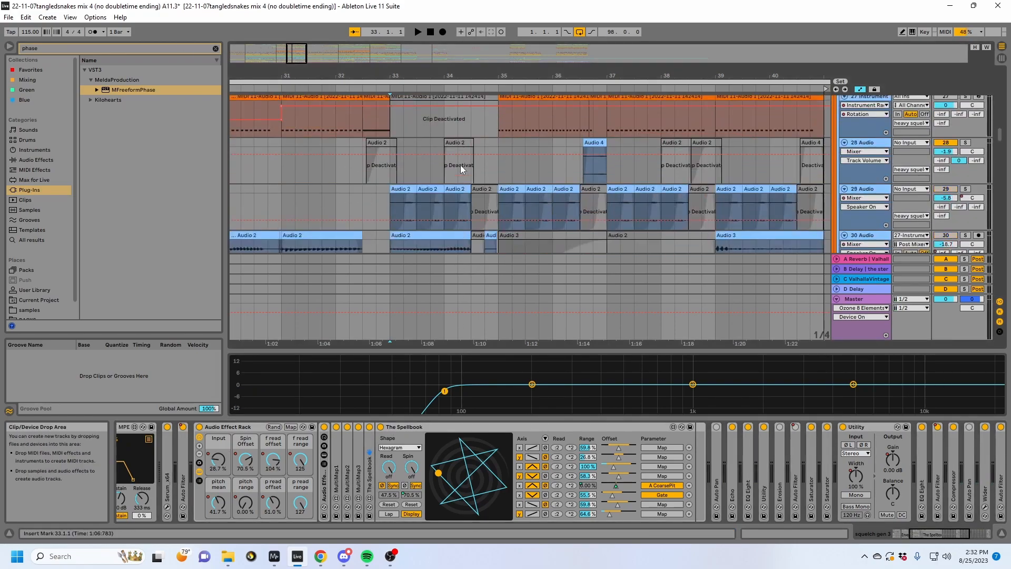
click(386, 160)
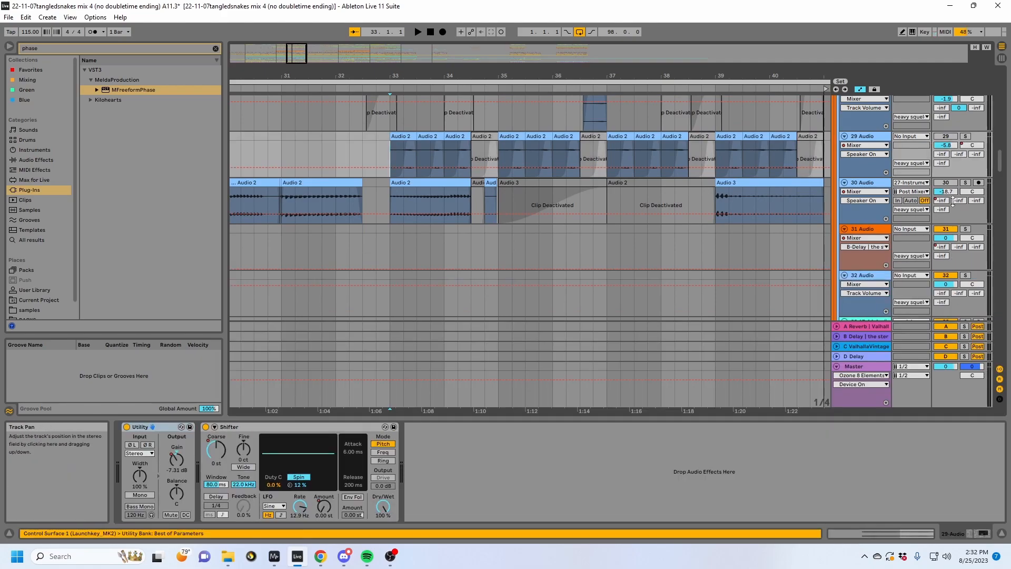
scroll(951, 186, down, 5)
scroll(951, 186, down, 2)
key(space)
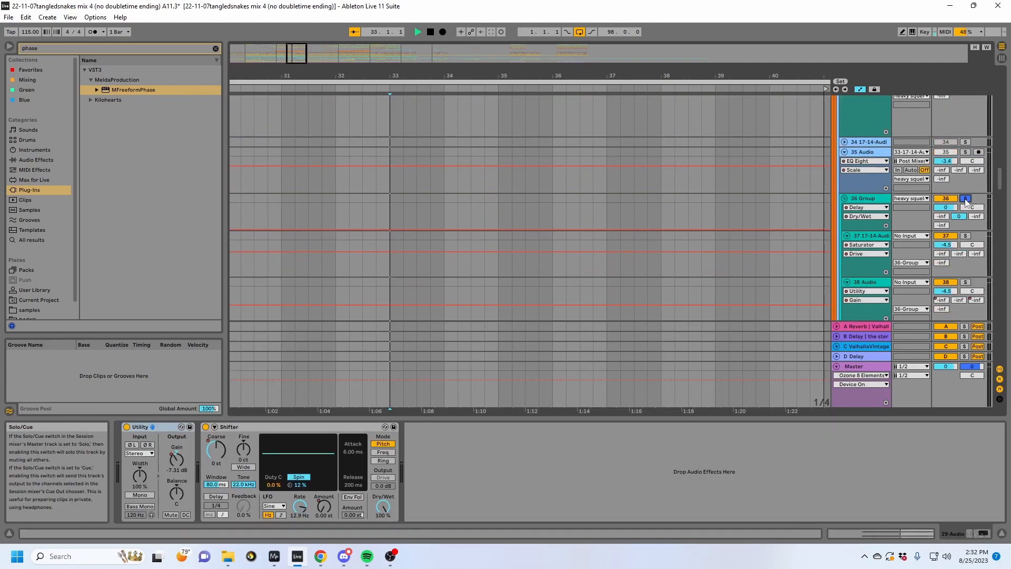
Step: Solo the snake wub group and audition it with the 46 Audio effect chain shown
scroll(565, 204, down, 10)
key(space)
click(966, 185)
key(space)
click(853, 240)
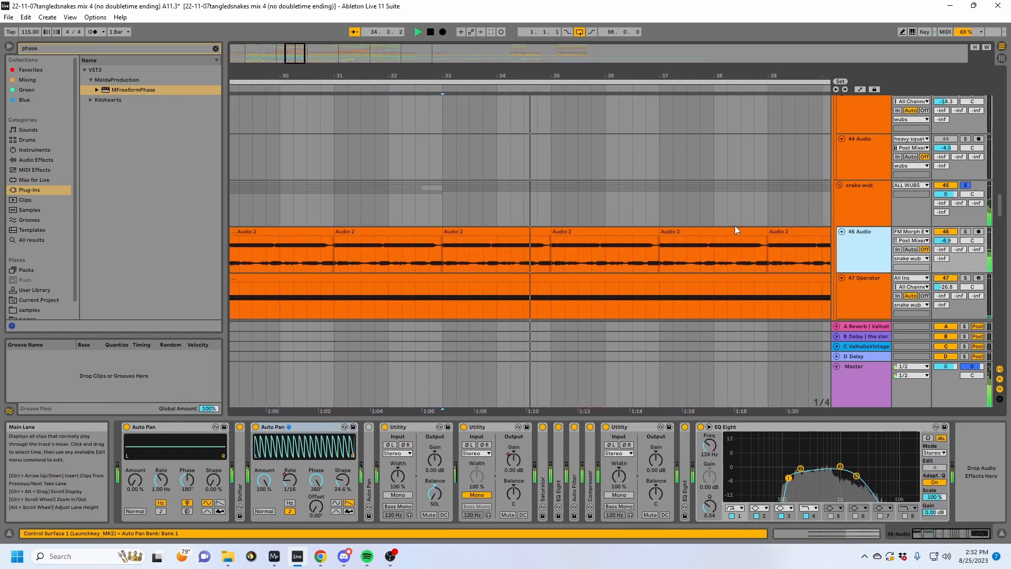
key(space)
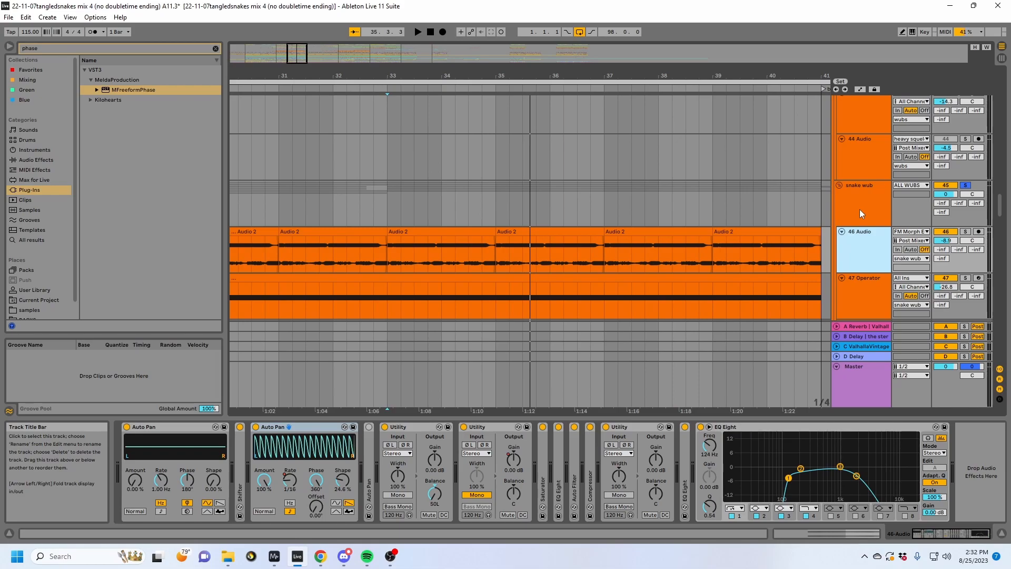
Step: Add MFreeformPhase to 46 Audio and shape its phase curve with a dip to -360 followed by a jump to 360
double_click(118, 90)
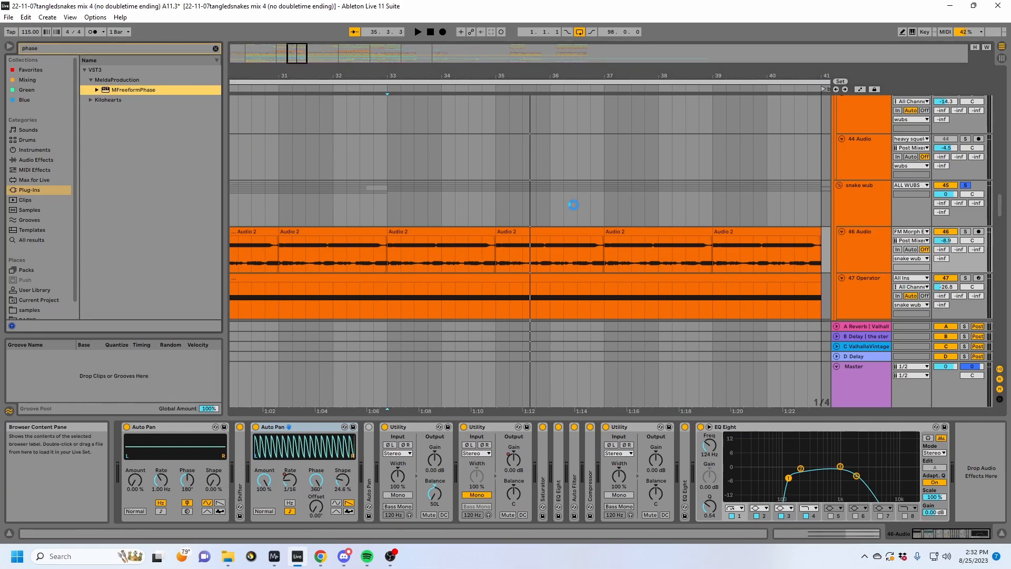
mouse_move(284, 162)
mouse_down()
mouse_move(235, 188)
mouse_move(255, 232)
mouse_up()
mouse_move(268, 121)
mouse_down()
mouse_move(276, 242)
mouse_move(266, 108)
mouse_up()
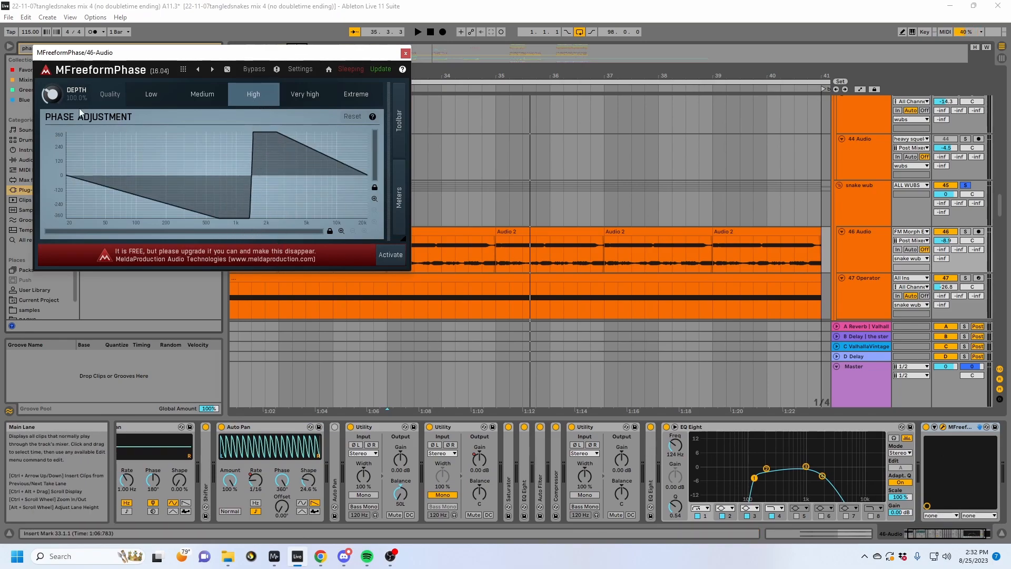
Step: Raise the MFreeformPhase depth to 10000% during playback and redraw the phase curve as a series of sharp peaks and dips
key(space)
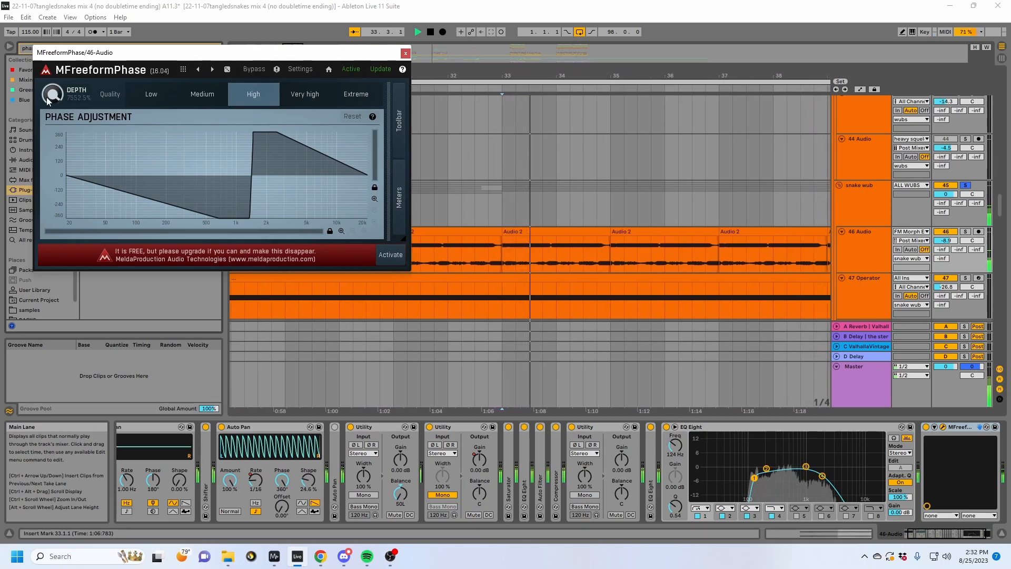
drag(48, 100, 48, 79)
mouse_move(192, 162)
mouse_down()
mouse_move(272, 130)
mouse_move(340, 199)
mouse_move(367, 174)
mouse_up()
key(space)
drag(55, 91, 55, 71)
key(space)
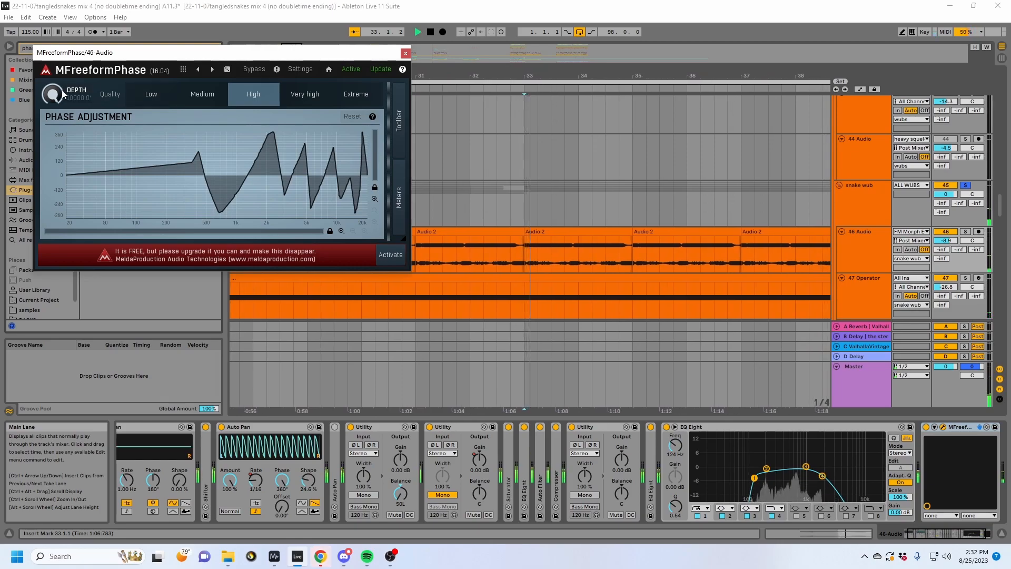
Step: Set the MFreeformPhase quality to Extreme, audition the result and hide the plug-in window
click(305, 95)
click(349, 95)
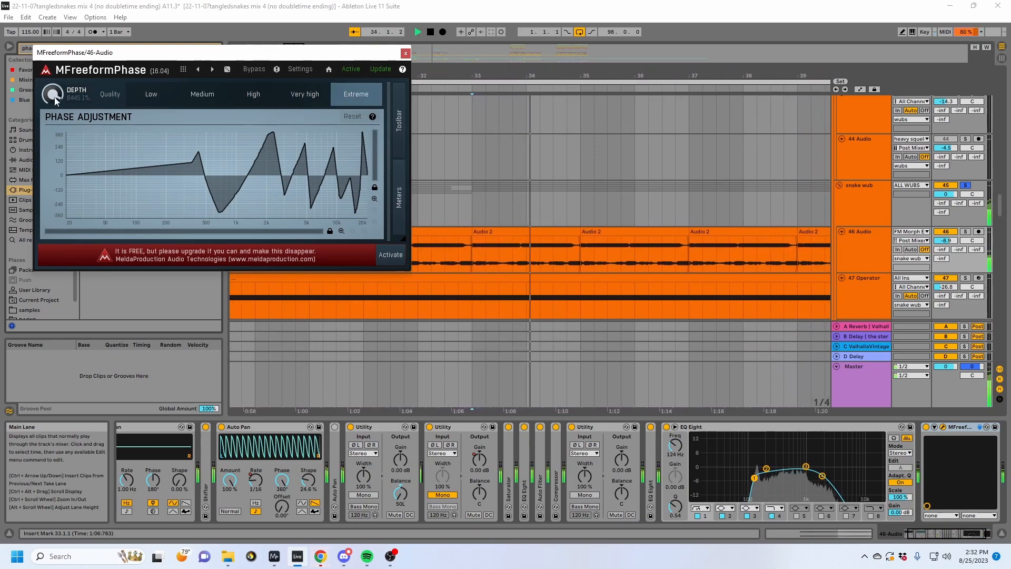
key(space)
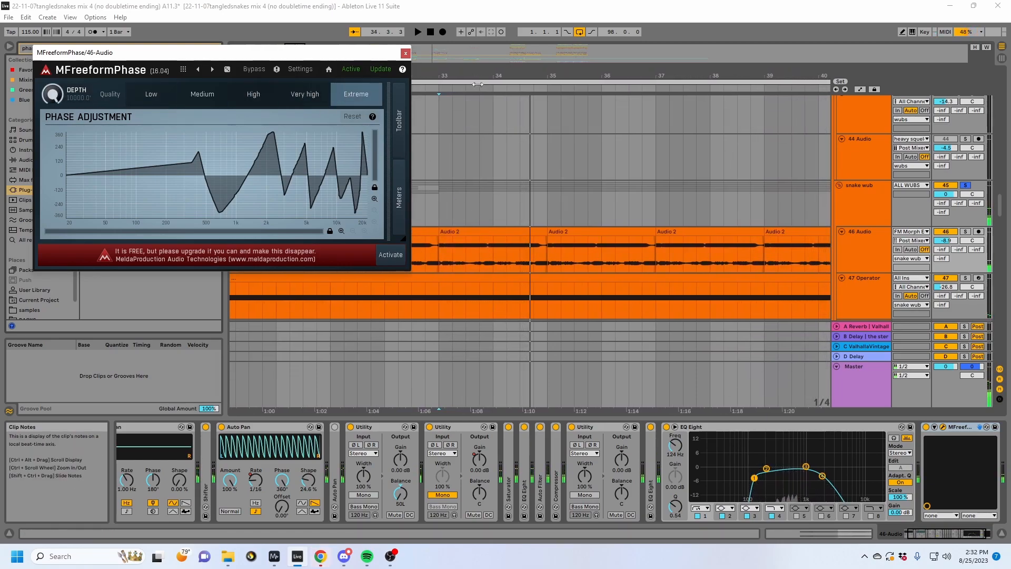
key(ctrl+alt+p)
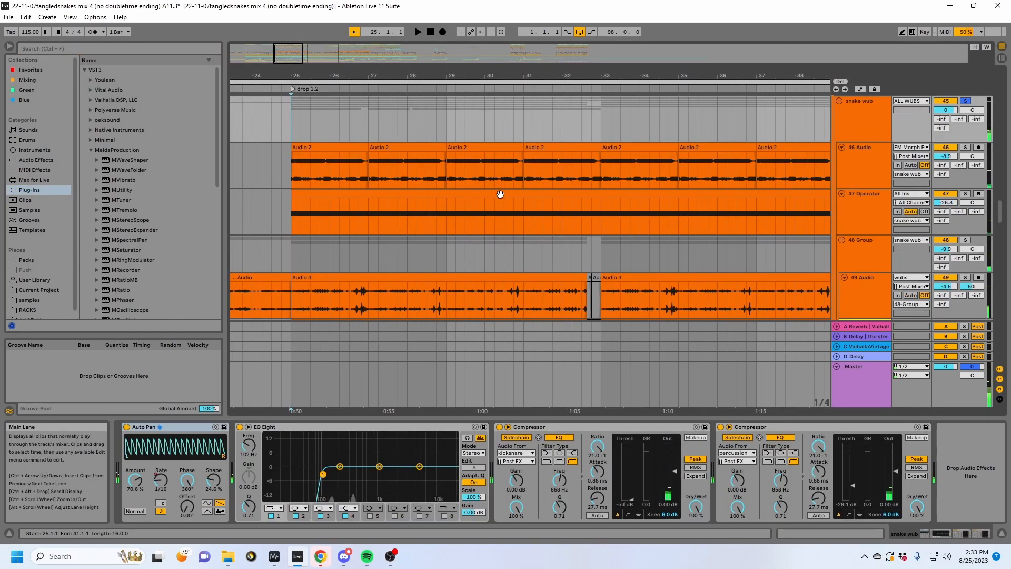
Step: Audition 48 Group in solo from drop 1.2 with its effect chain shown
scroll(843, 207, down, 3)
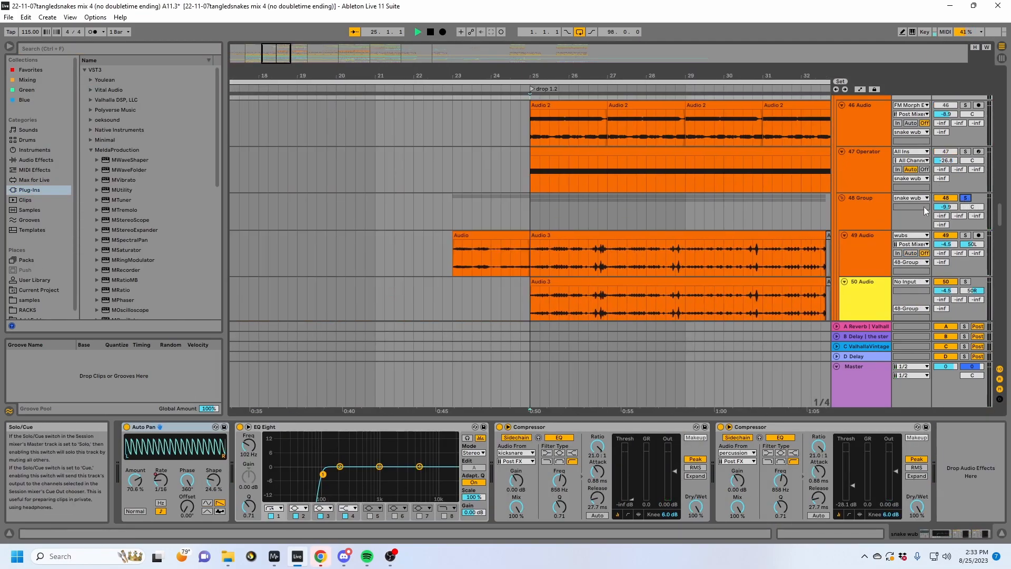
key(space)
click(874, 216)
scroll(874, 217, down, 1)
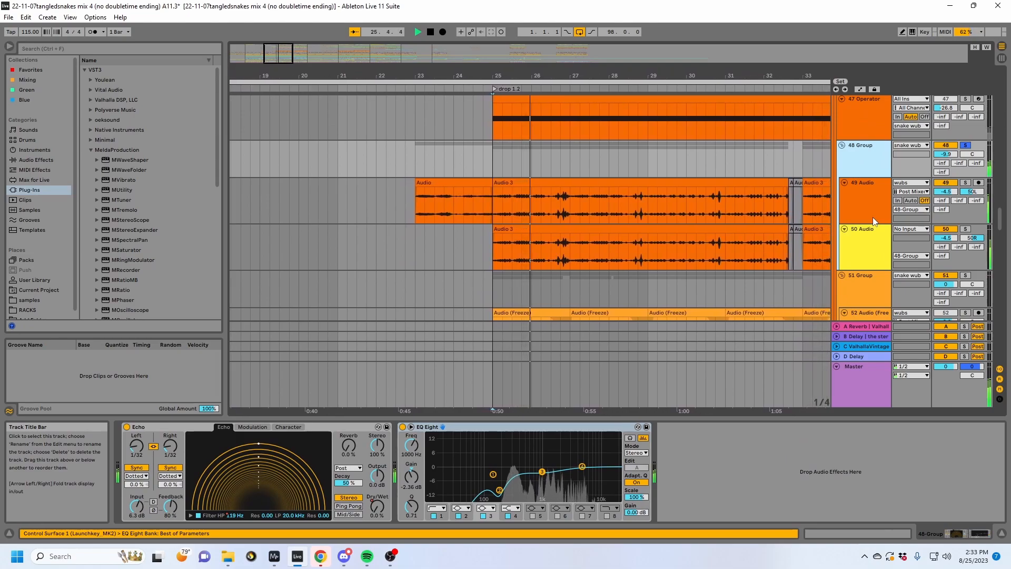
Step: Solo 49 Audio and 50 Audio in turn to compare them, and return to the whole 48 Group
click(874, 211)
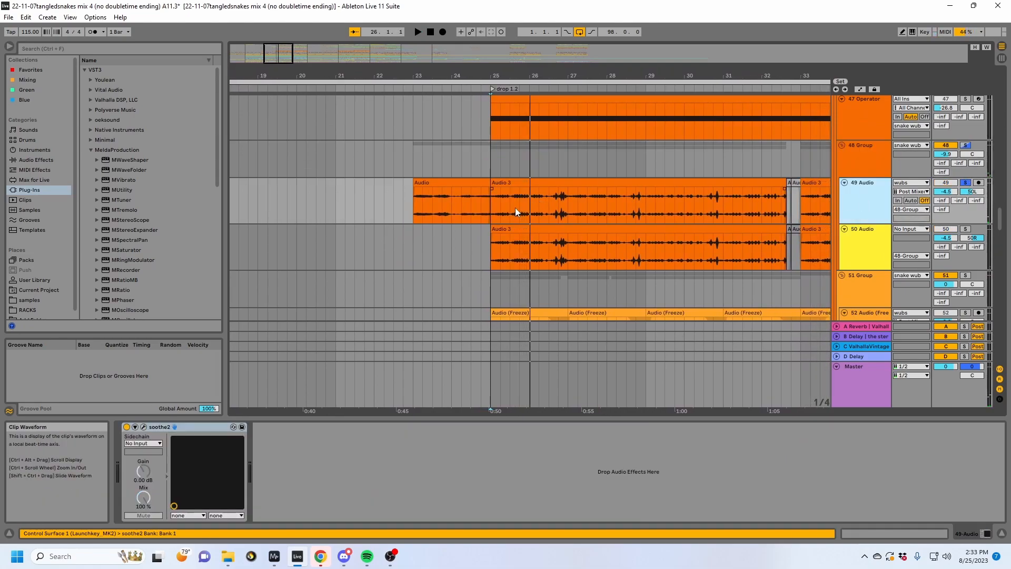
key(space)
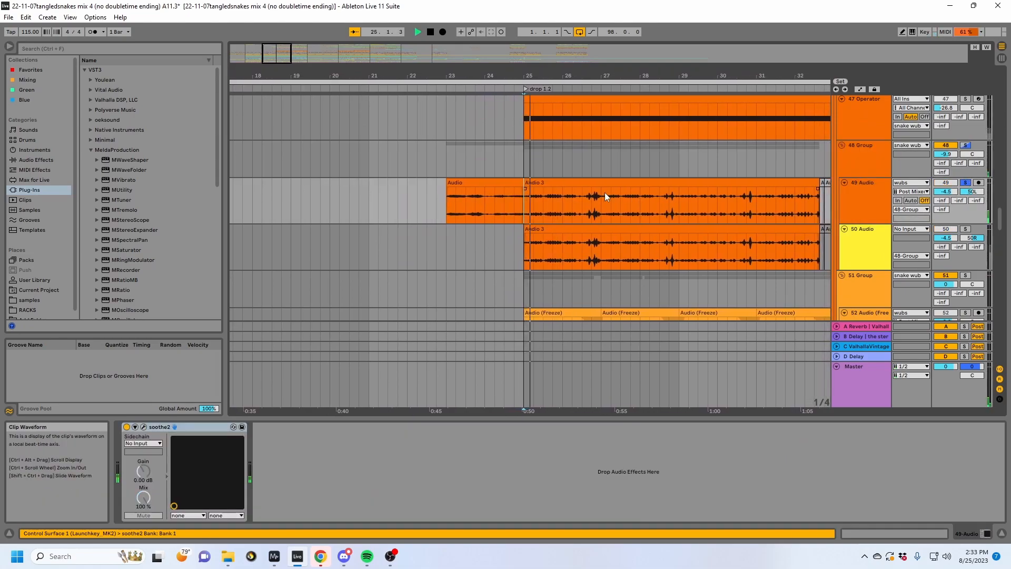
click(965, 230)
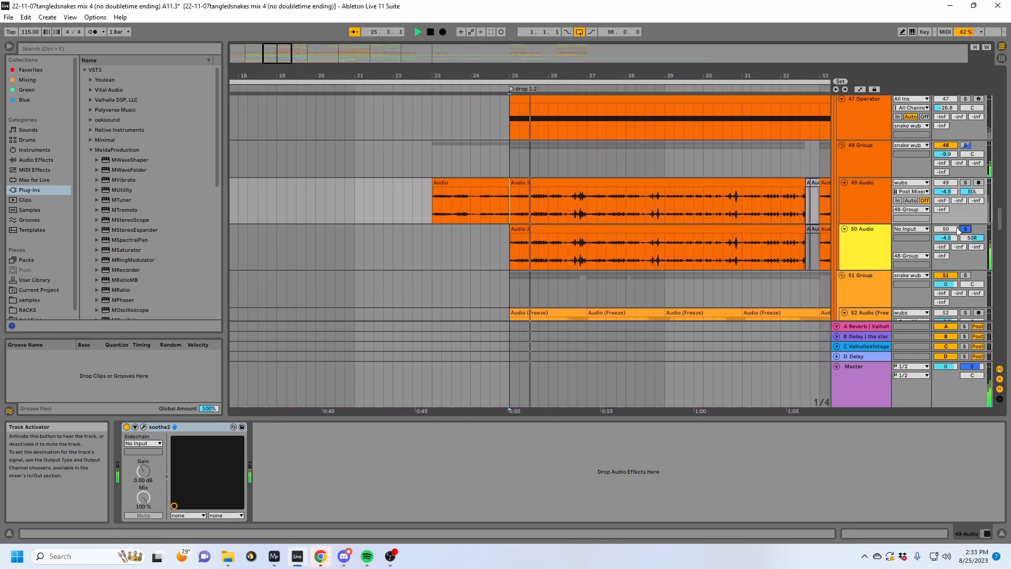
click(965, 146)
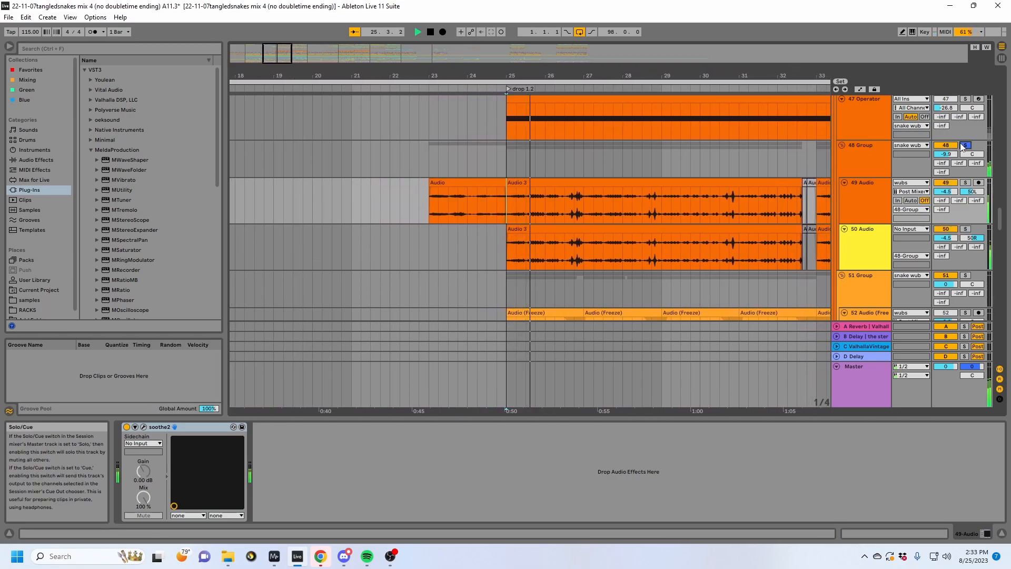
Step: Audition 51 Group in solo from drop 1.2 with its Compressor shown
scroll(895, 243, down, 5)
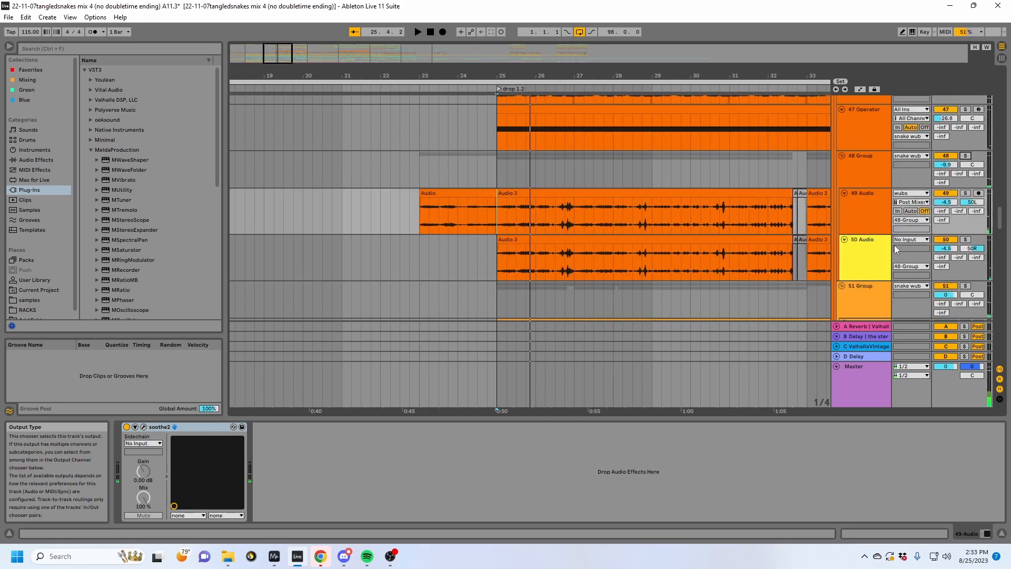
click(877, 134)
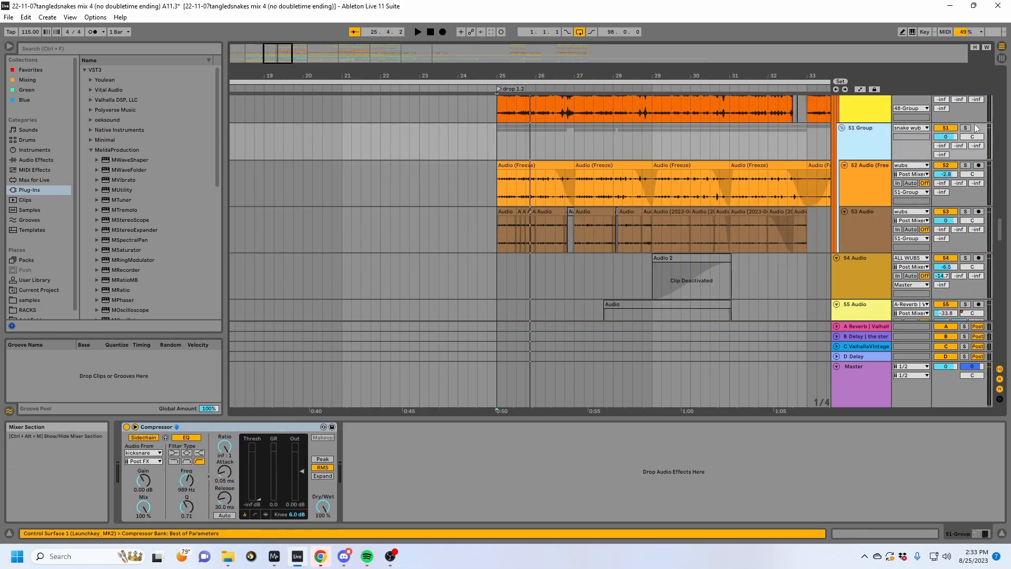
click(882, 140)
key(space)
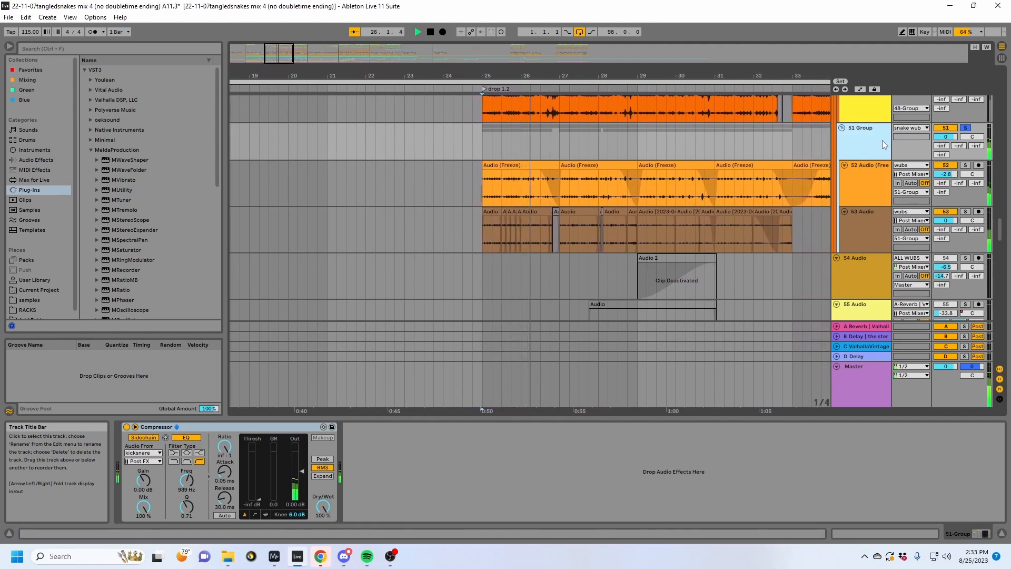
key(space)
Step: Examine the effects on 52 Audio and 53 Audio, and play 53 Audio with its Redux Sample Rate automation shown
click(859, 172)
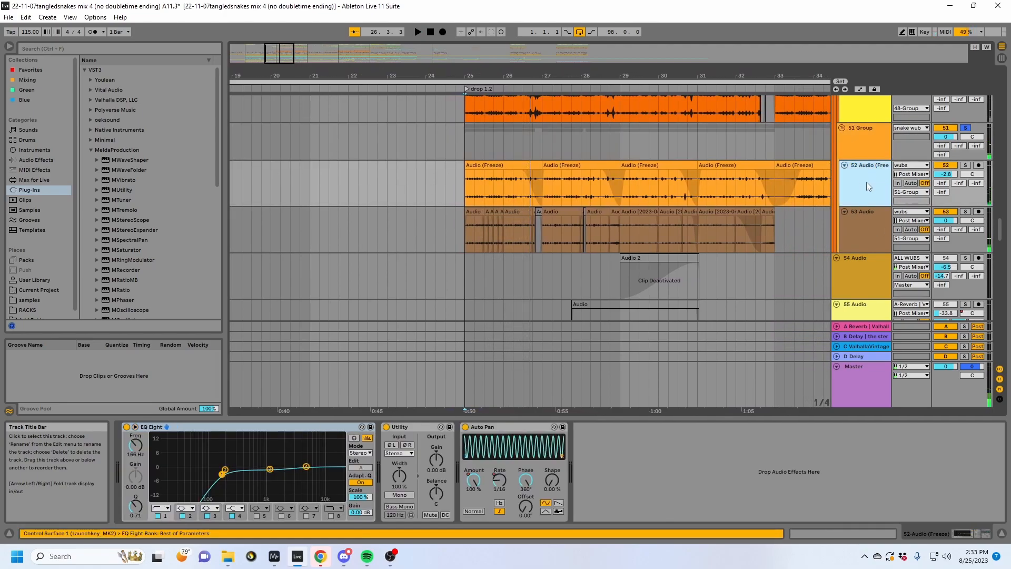
click(856, 221)
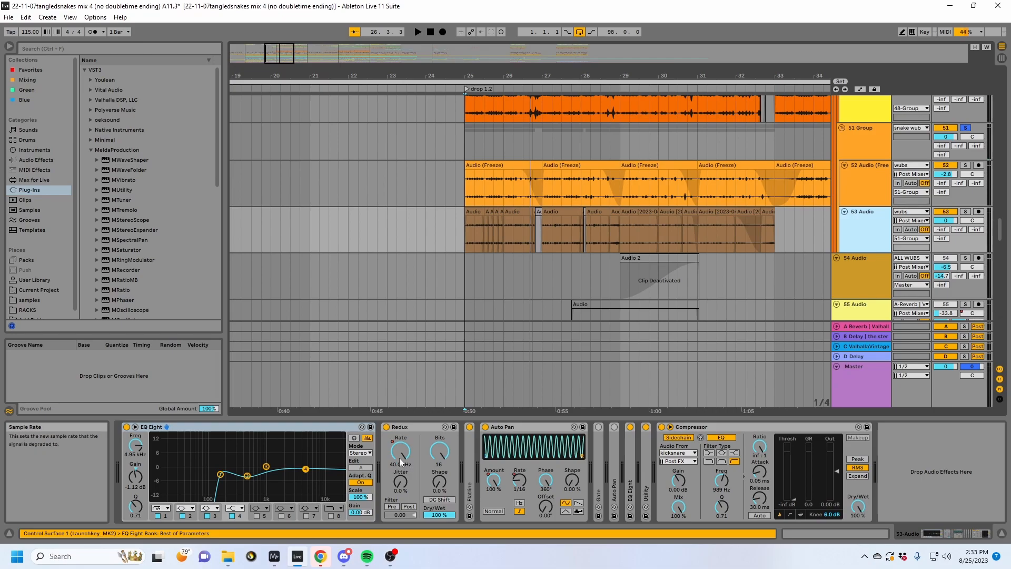
key(a)
click(642, 238)
key(space)
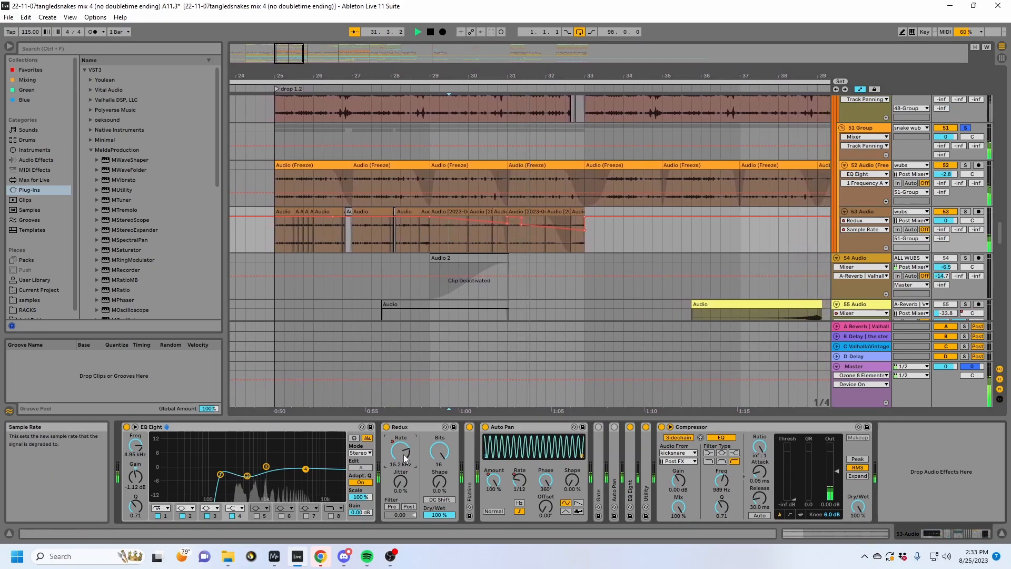
key(space)
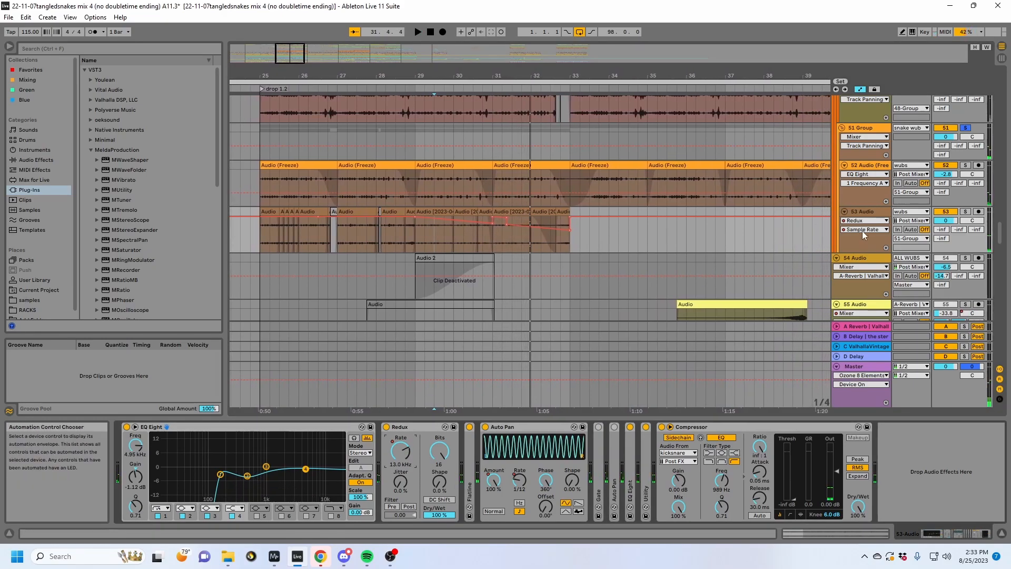
Step: Examine the Auto Pan Sync Rate automation on 53 Audio, and hide the automation lanes
scroll(863, 233, down, 3)
click(517, 477)
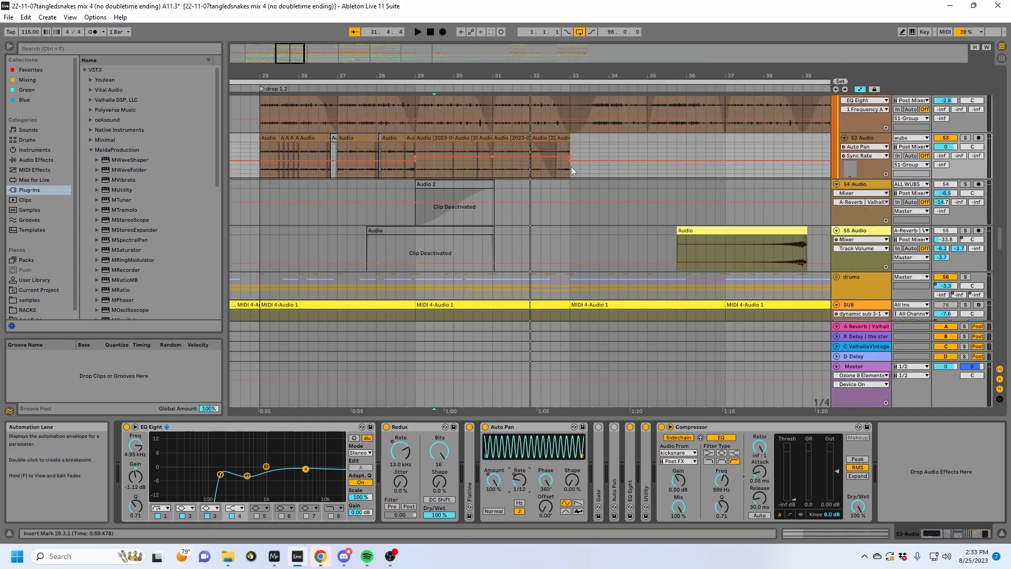
drag(706, 76, 707, 50)
key(a)
Step: Select the clip on 47 Operator at drop 1.2 and audition the track in solo
scroll(551, 210, up, 10)
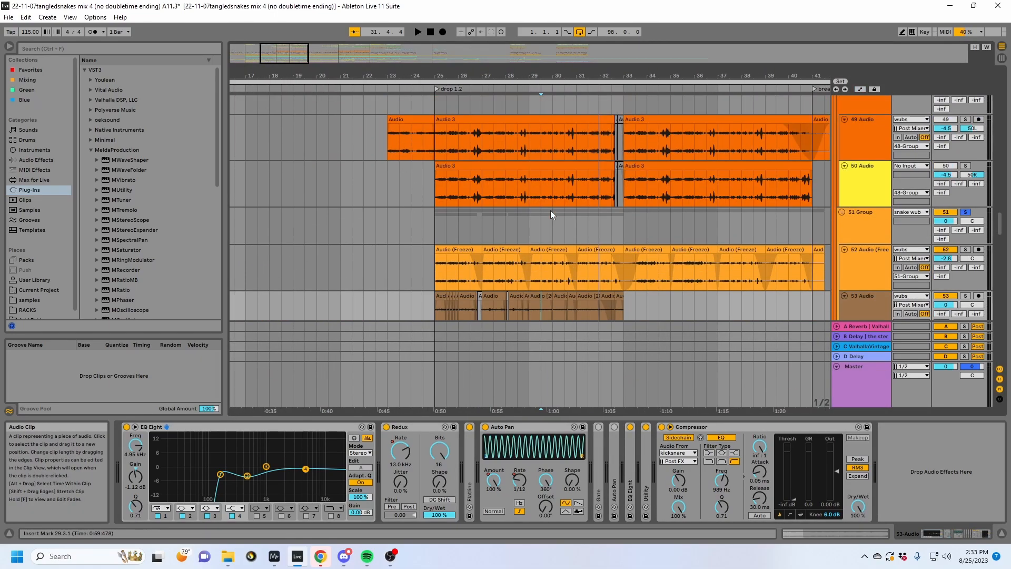
scroll(778, 248, down, 4)
click(452, 219)
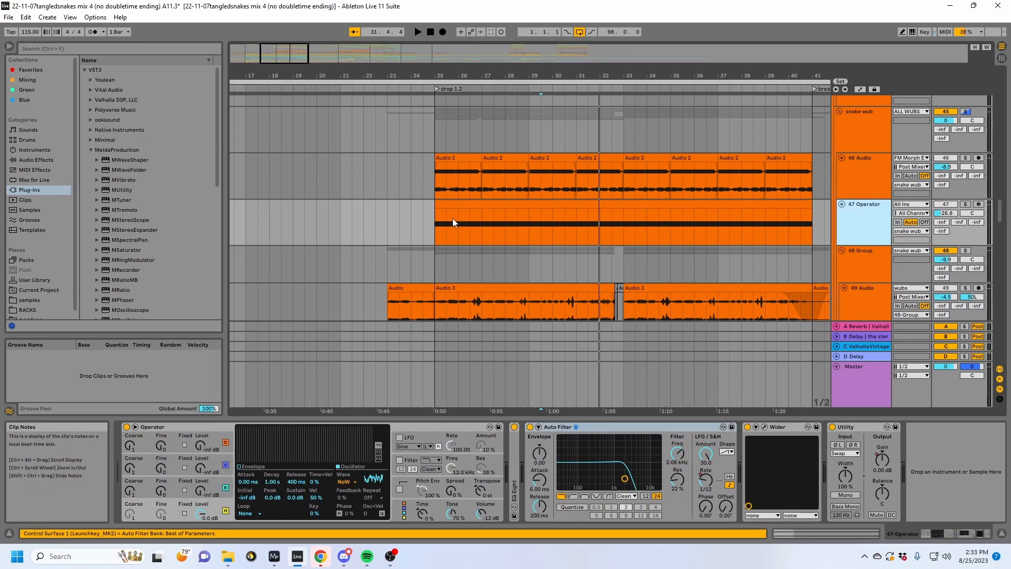
click(528, 192)
click(507, 204)
key(space)
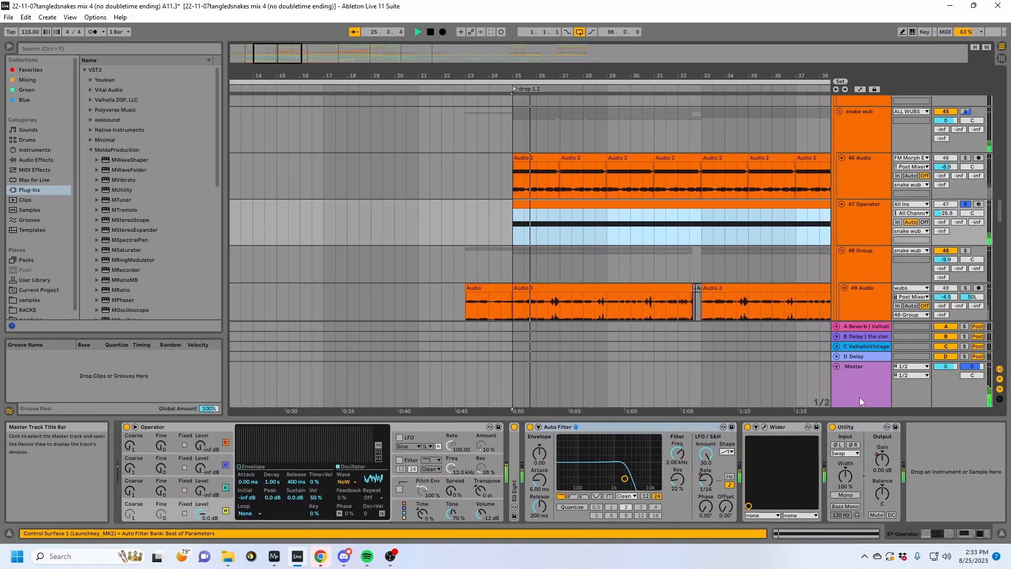
Step: Show the automation lanes and compare the device chains of 46 Audio and 47 Operator during playback
key(a)
click(860, 199)
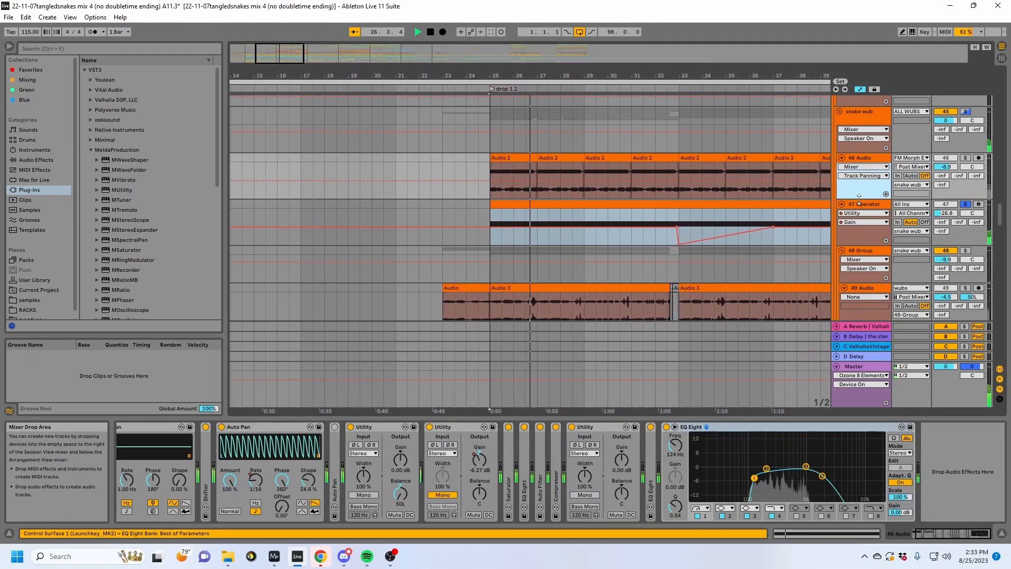
click(862, 205)
scroll(862, 206, up, 2)
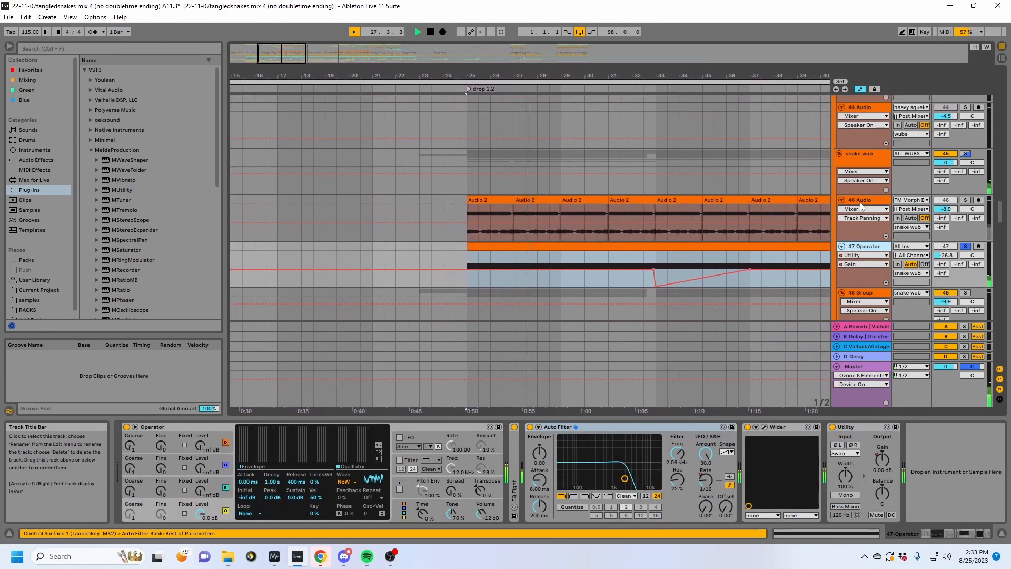
key(space)
Step: Expand the EQ Eight on 47 Operator and adjust its fourth band during playback
double_click(515, 453)
key(space)
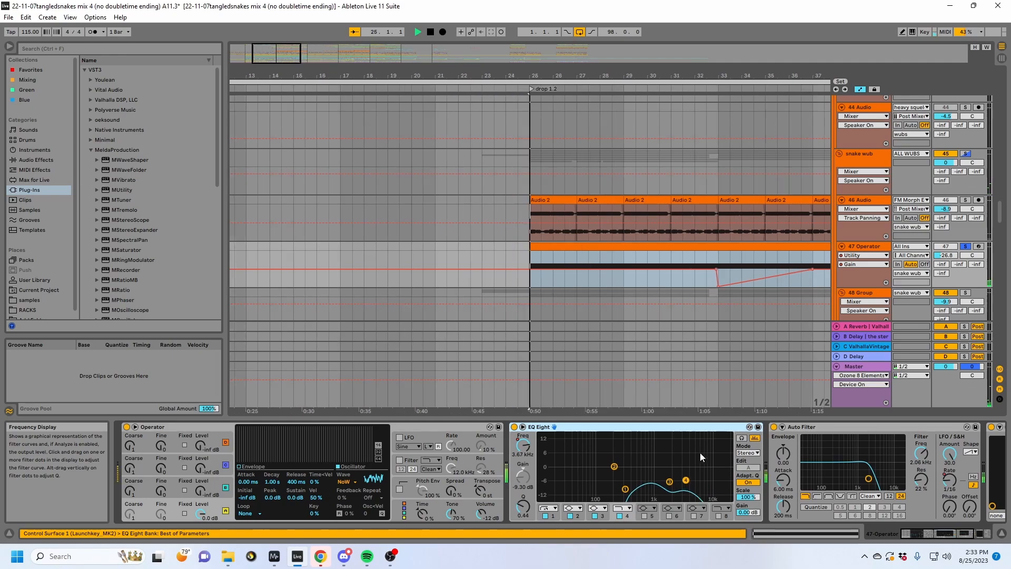
drag(685, 480, 709, 487)
key(space)
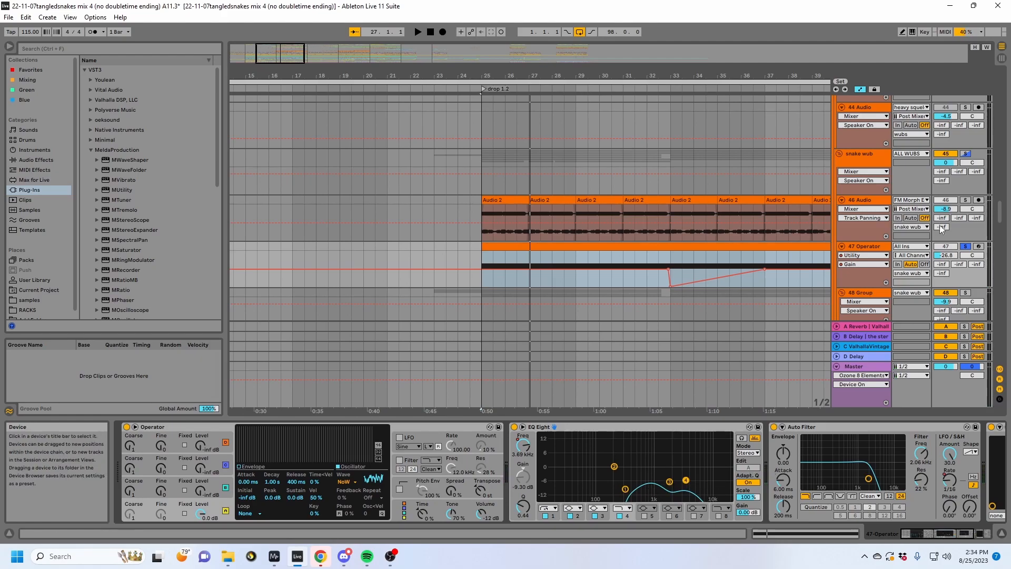
Step: Take 47 Operator out of solo and audition it in the full mix at drop 1.2
key(space)
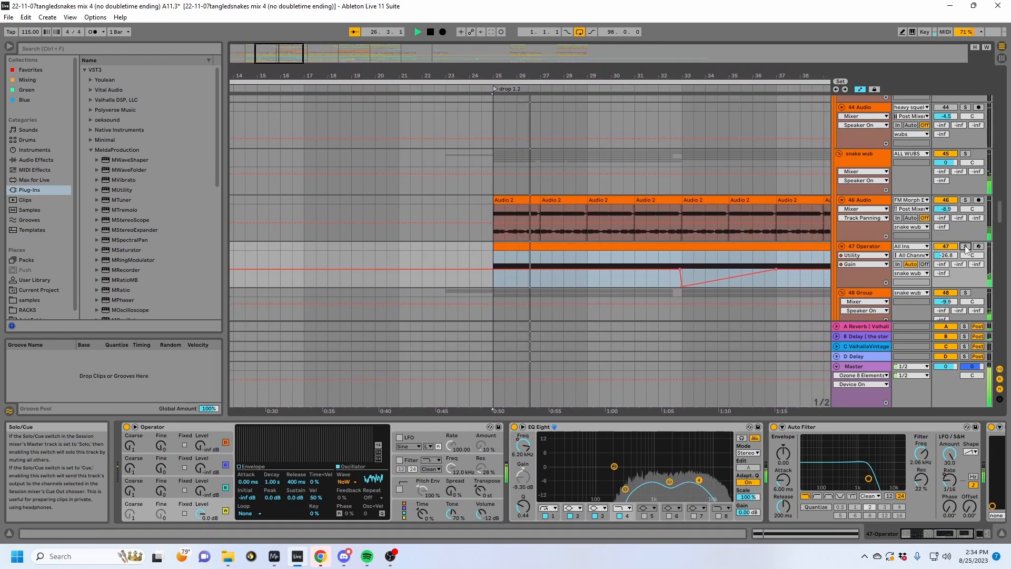
key(space)
click(514, 282)
Step: Show the automation lanes and examine the Auto Filter Frequency automation on 19 3-Audio 1 in the wubs group
scroll(514, 281, up, 8)
scroll(513, 281, up, 15)
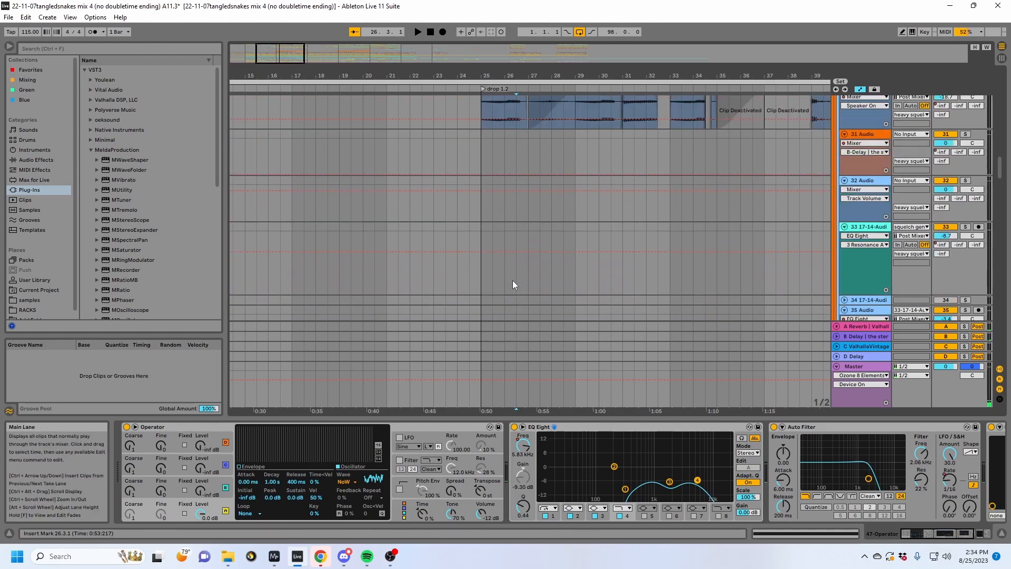
scroll(513, 280, up, 8)
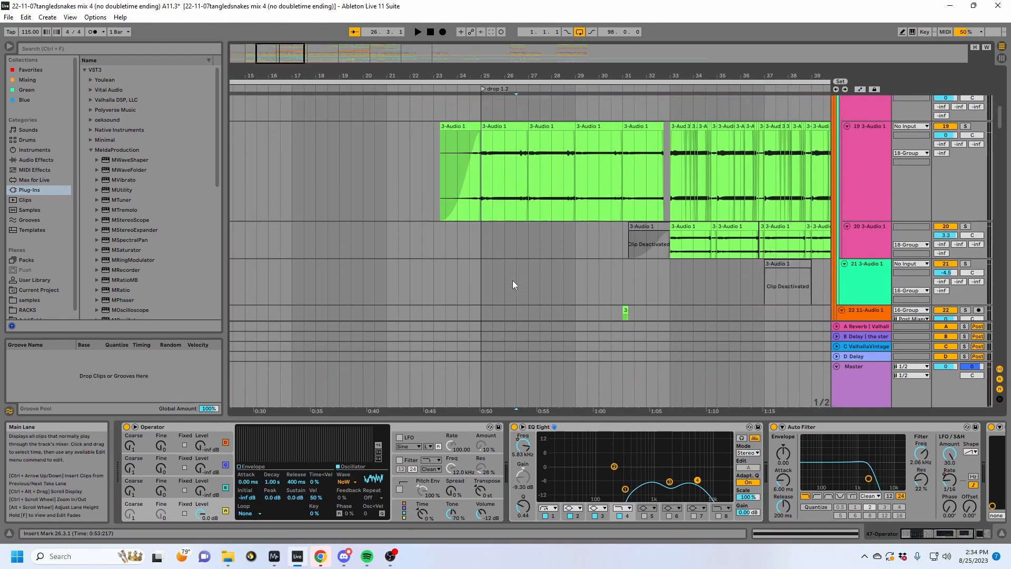
click(513, 280)
key(a)
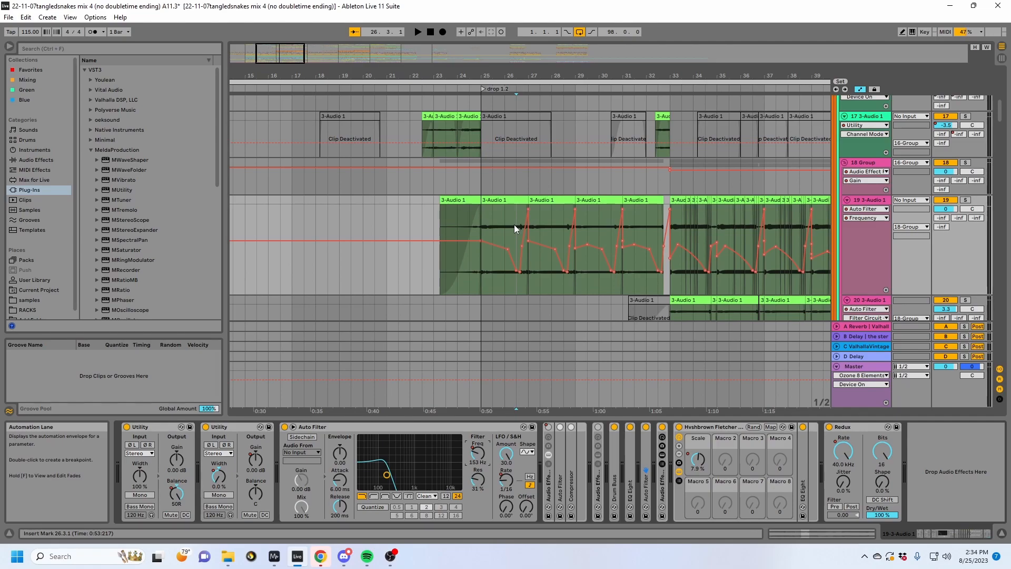
scroll(514, 225, up, 6)
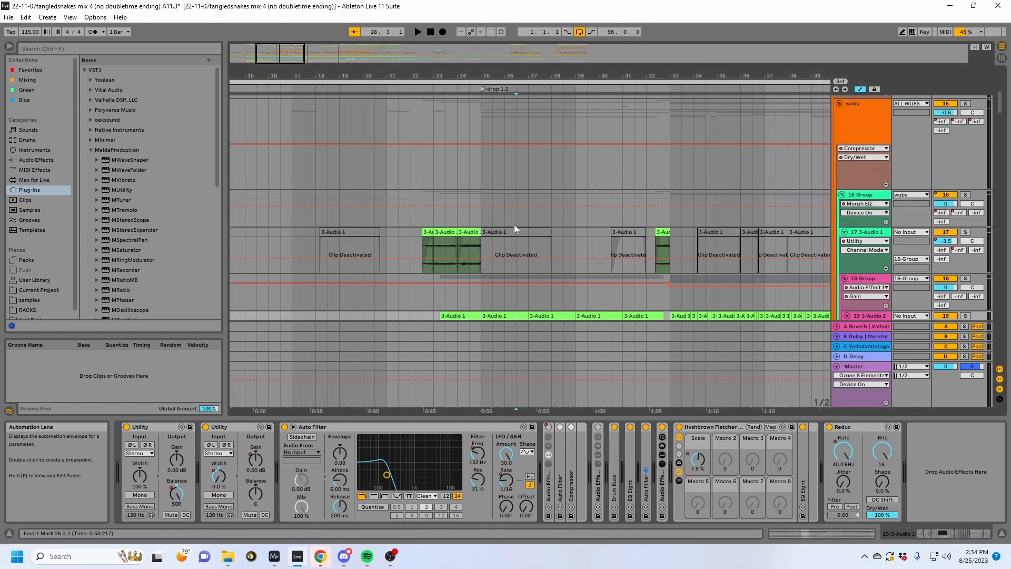
Step: Hide the automation lanes and collapse the wubs group
click(862, 190)
key(a)
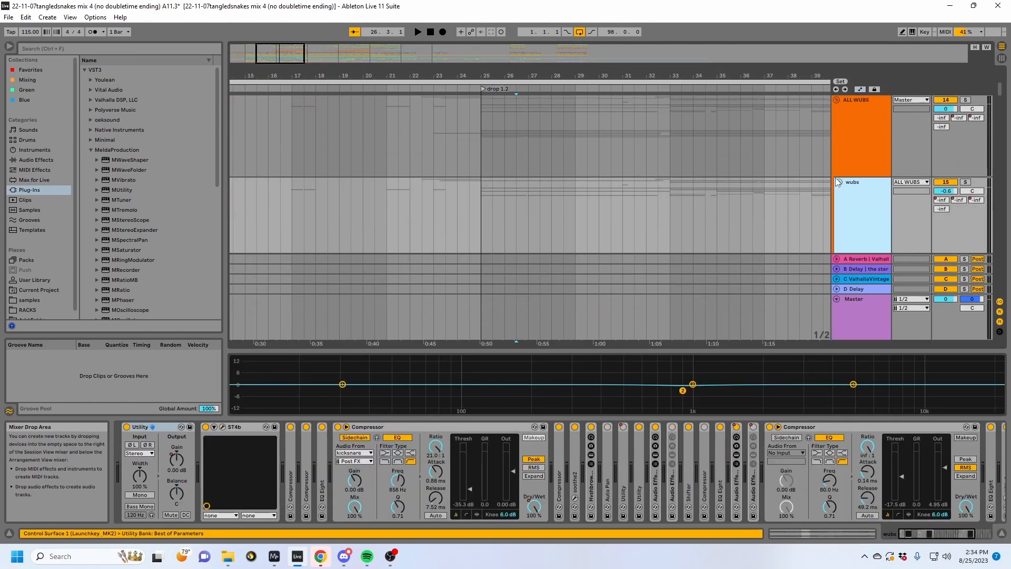
scroll(827, 187, down, 2)
click(839, 109)
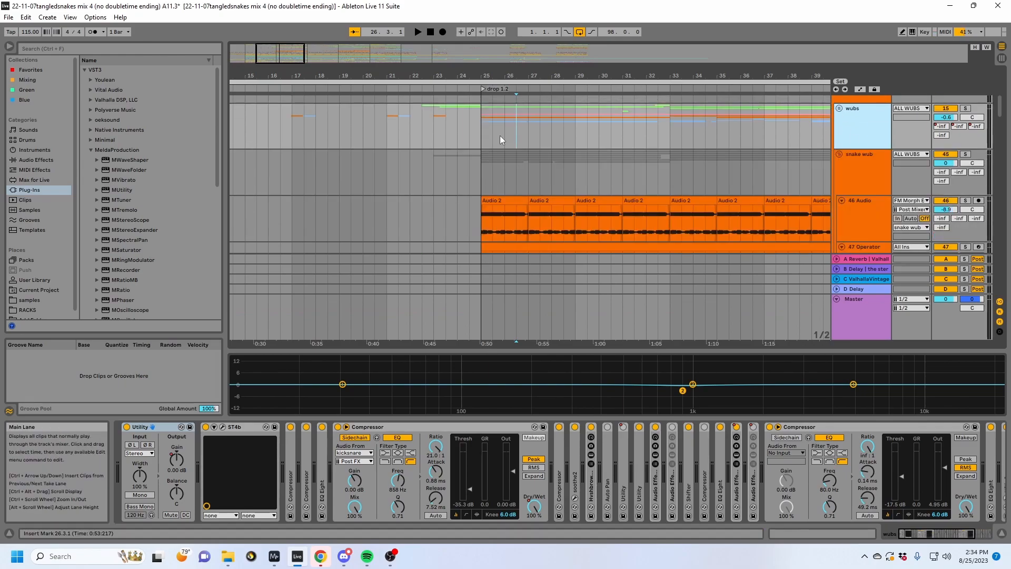
Step: Audition the wubs group in solo from drop 1.2
click(479, 140)
scroll(737, 134, up, 1)
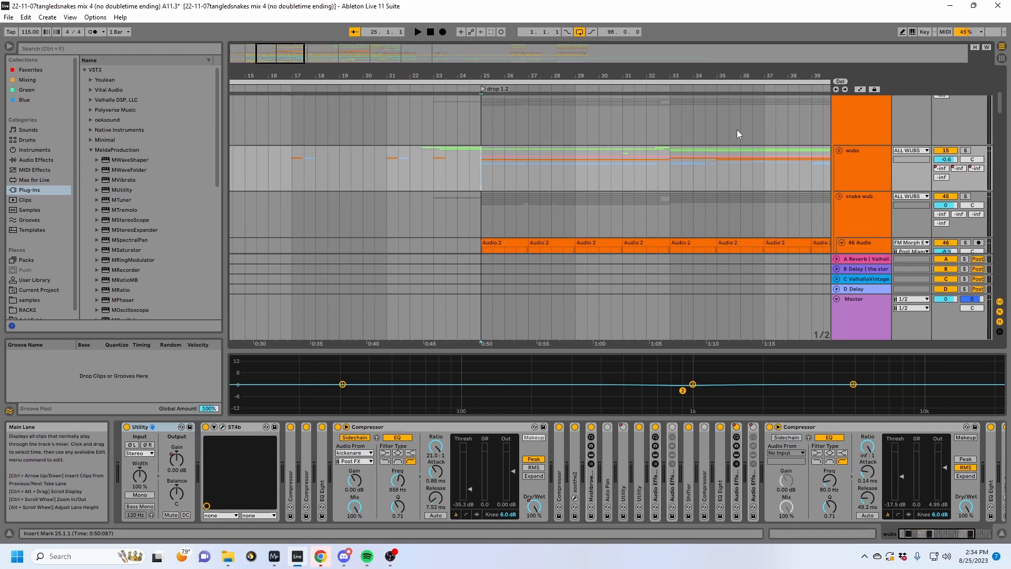
click(966, 151)
key(space)
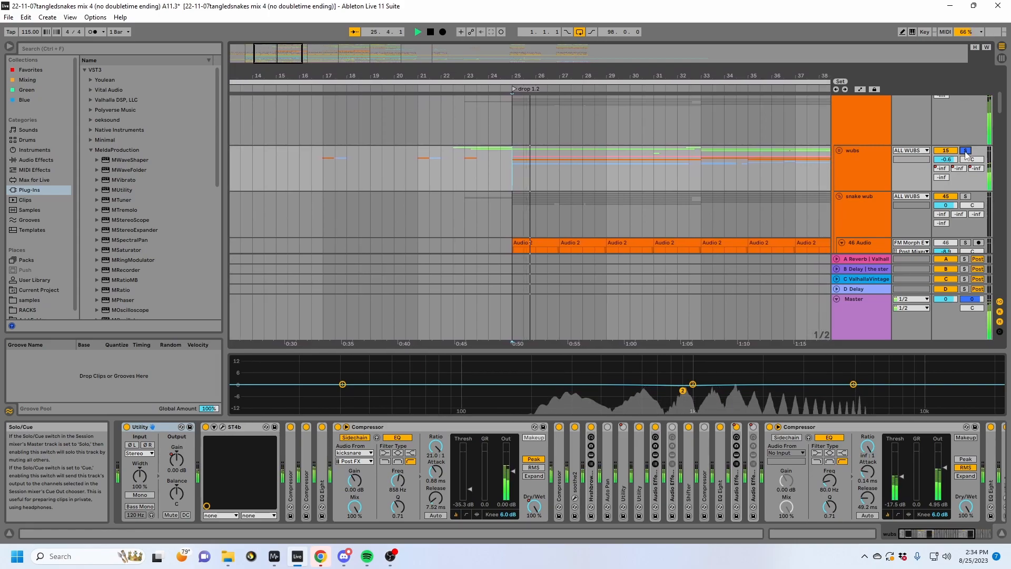
drag(609, 82, 603, 110)
drag(499, 109, 524, 96)
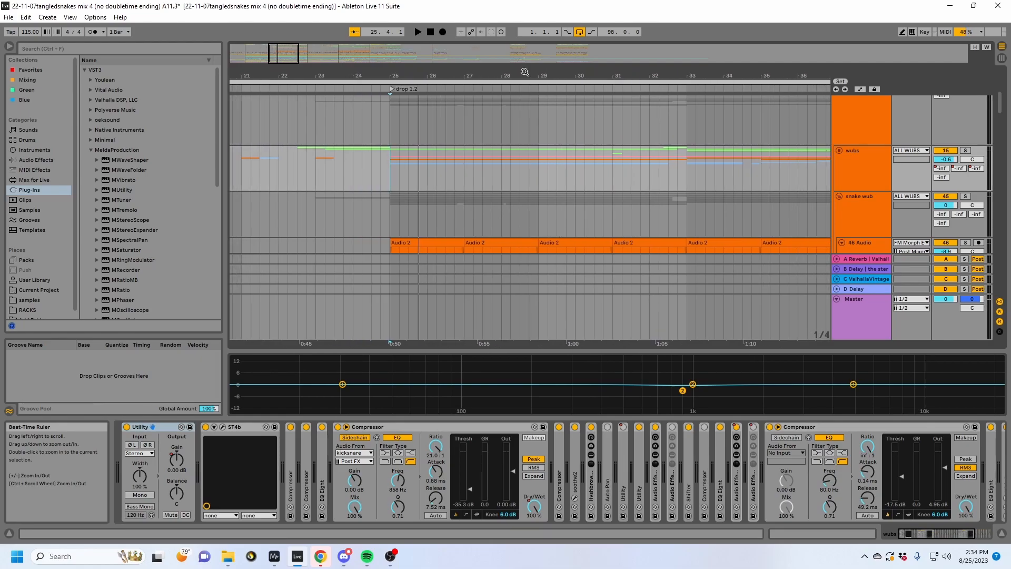
Step: Play from drop 1.2, solo the snake wub group to audition it, and collapse the group
click(391, 179)
scroll(557, 166, down, 3)
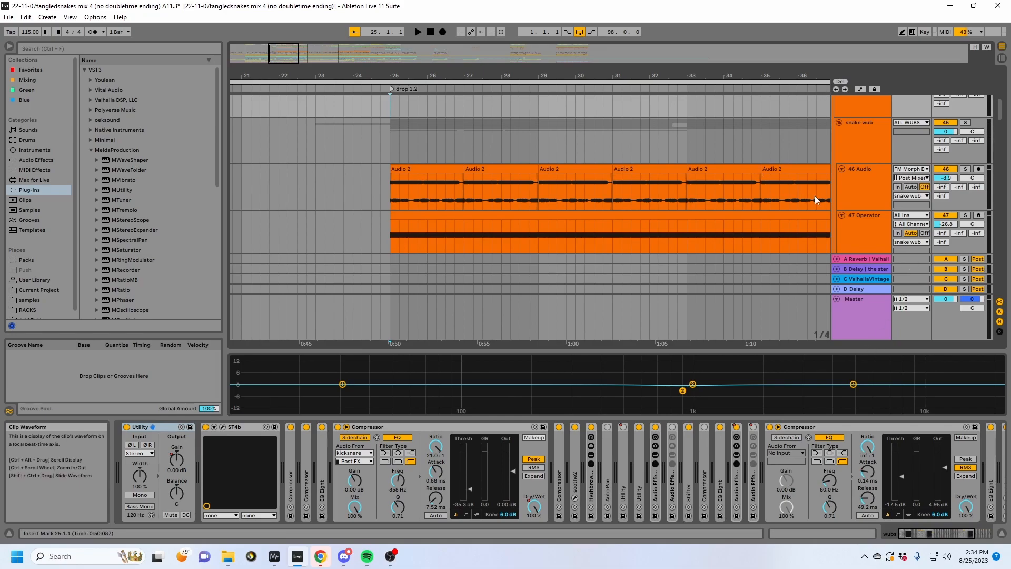
click(841, 199)
key(space)
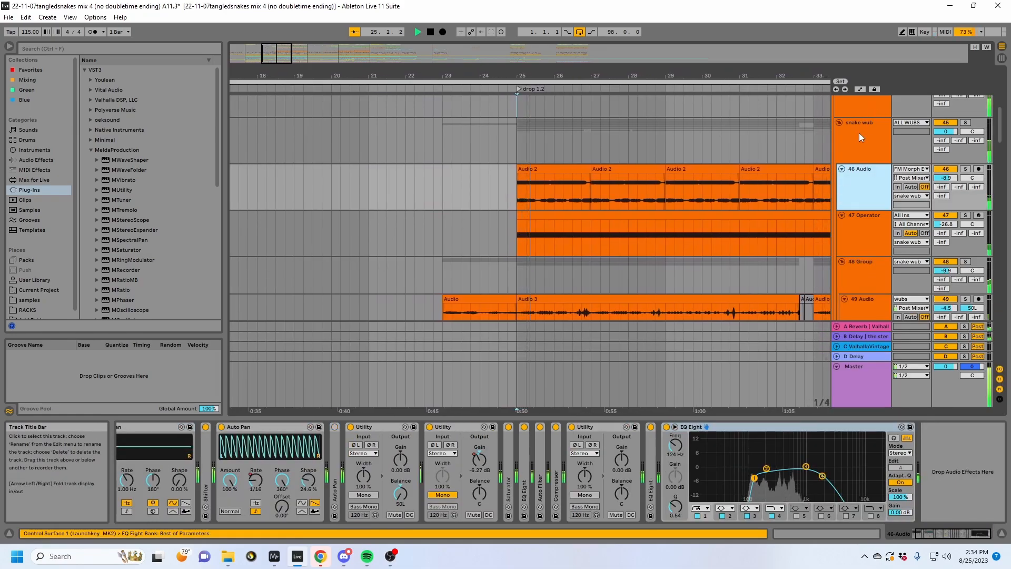
scroll(899, 203, up, 3)
click(964, 196)
click(858, 219)
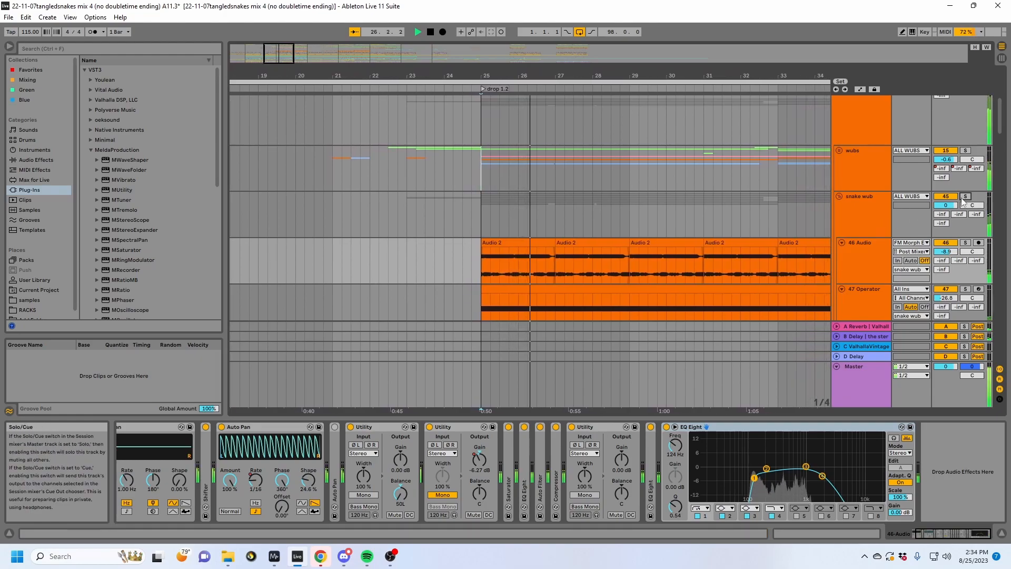
click(840, 197)
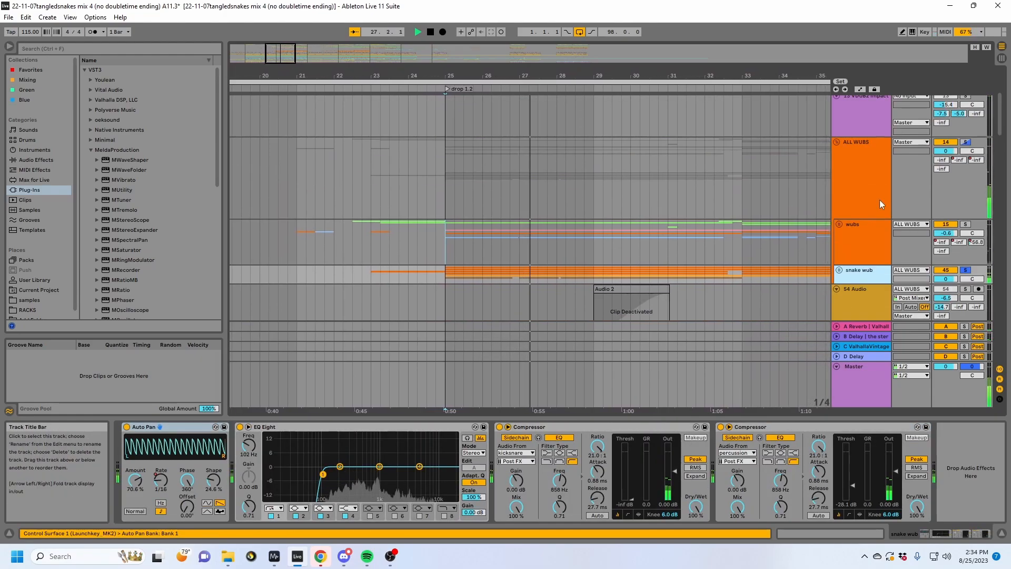
Step: Collapse the ALL WUBS group and audition it in solo during playback
click(837, 150)
click(838, 136)
click(839, 142)
click(965, 140)
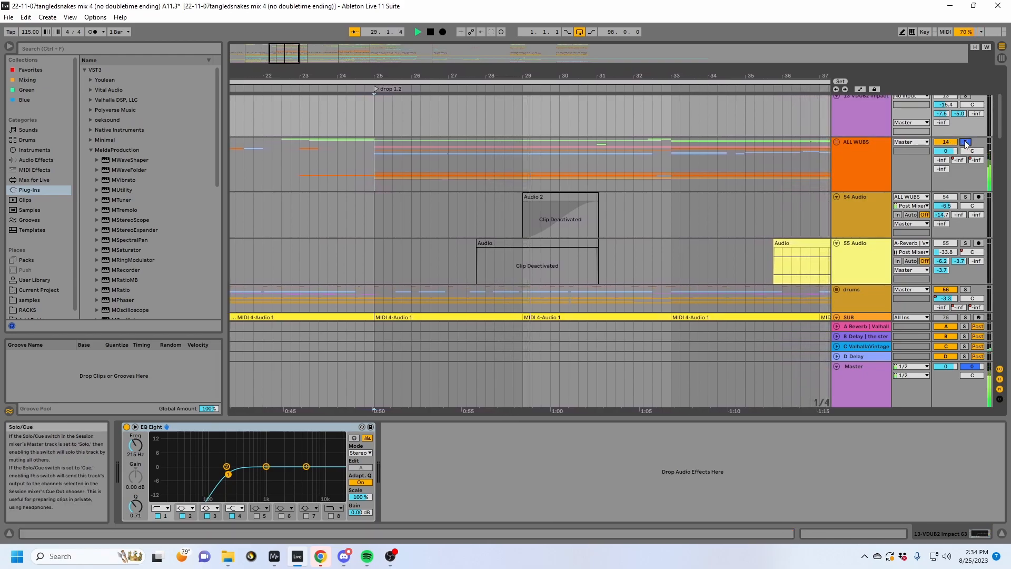
Step: Solo 97 Audio and audition its clips from around bar 31 and from 34.3.1
scroll(864, 195, down, 7)
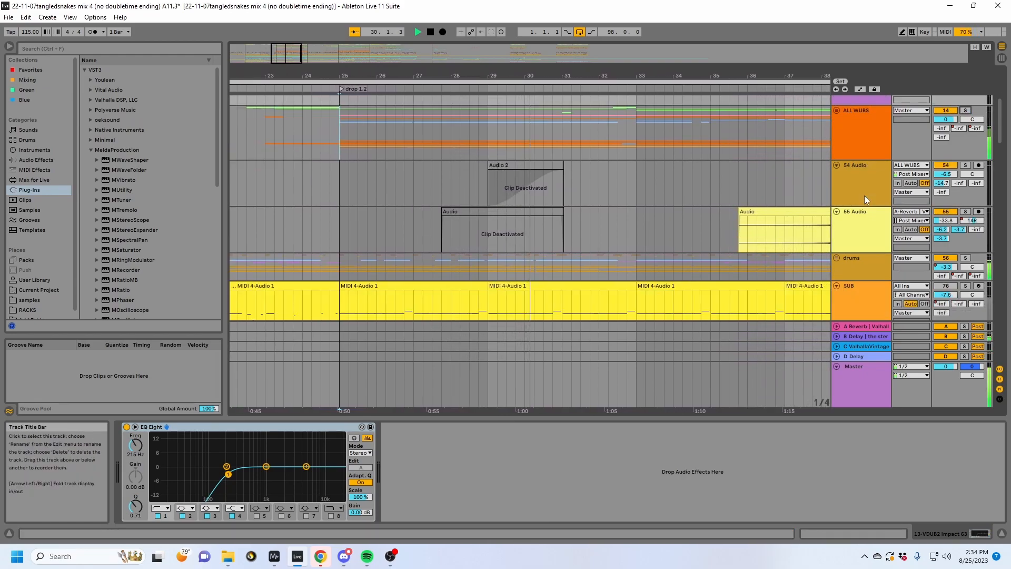
scroll(864, 195, down, 6)
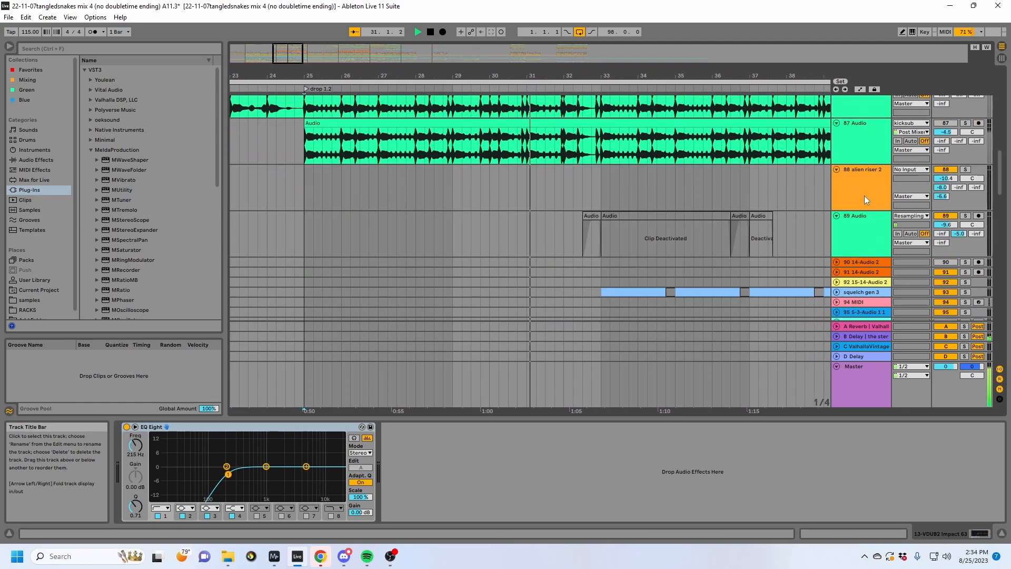
click(966, 132)
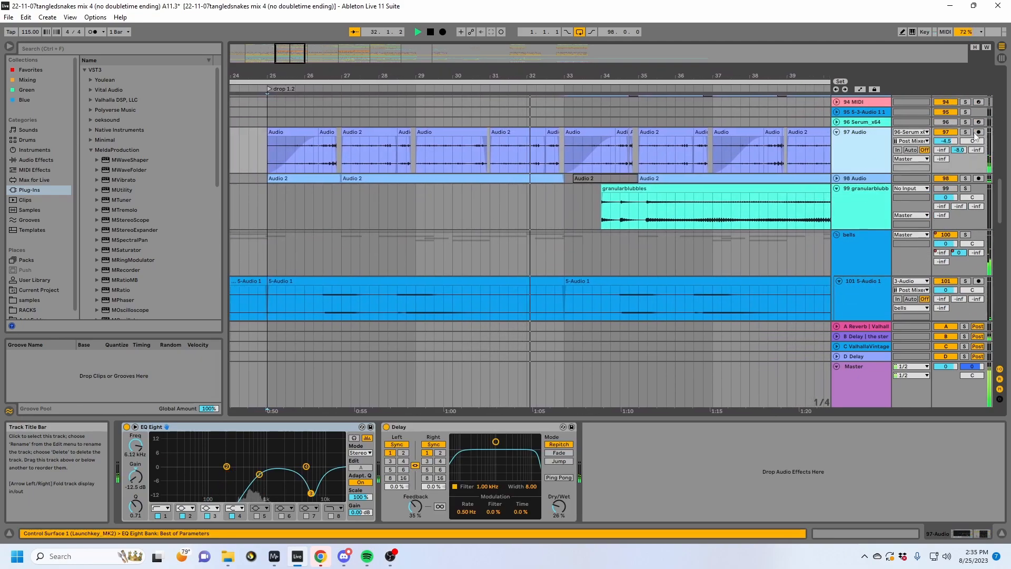
click(490, 158)
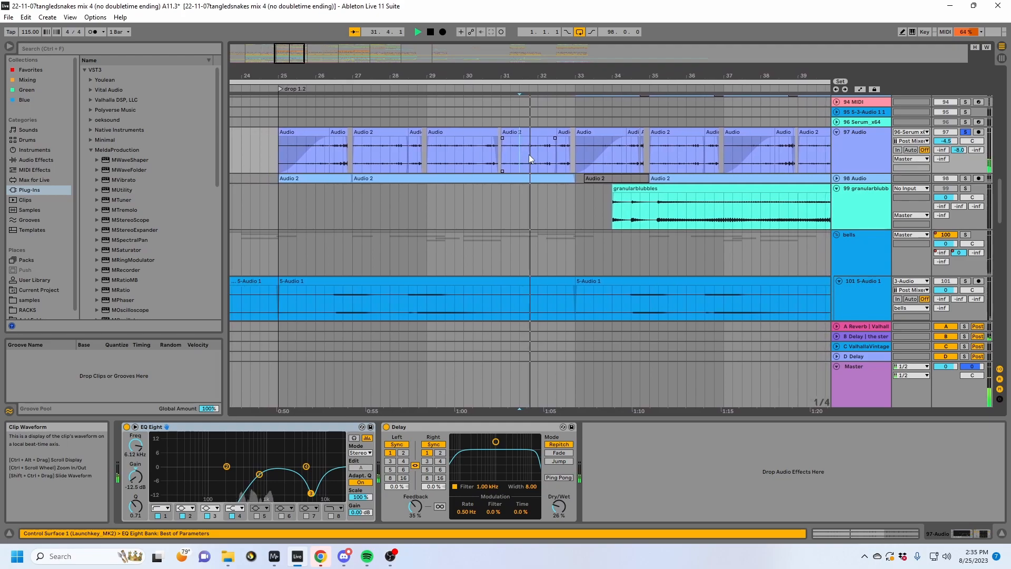
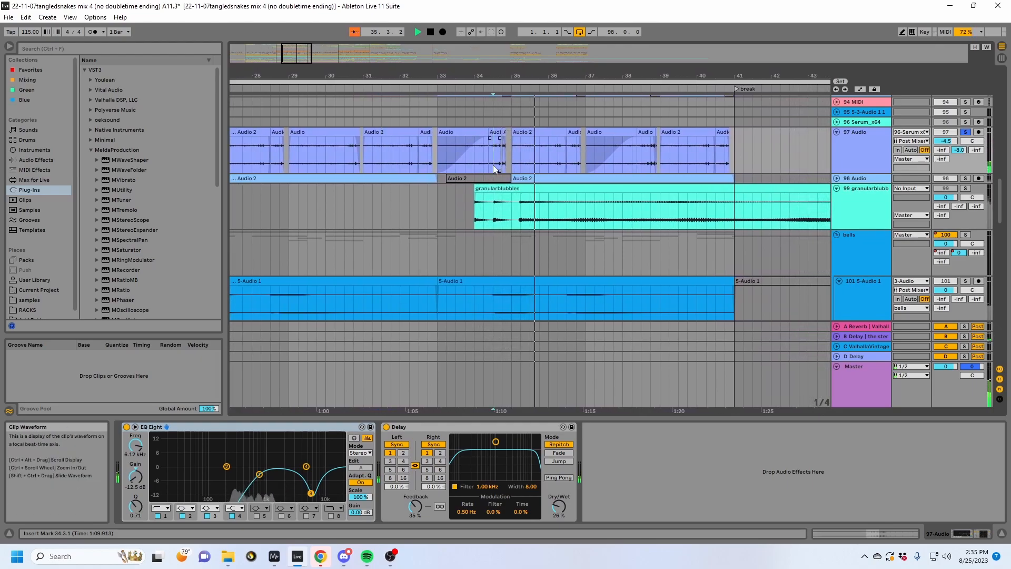
key(space)
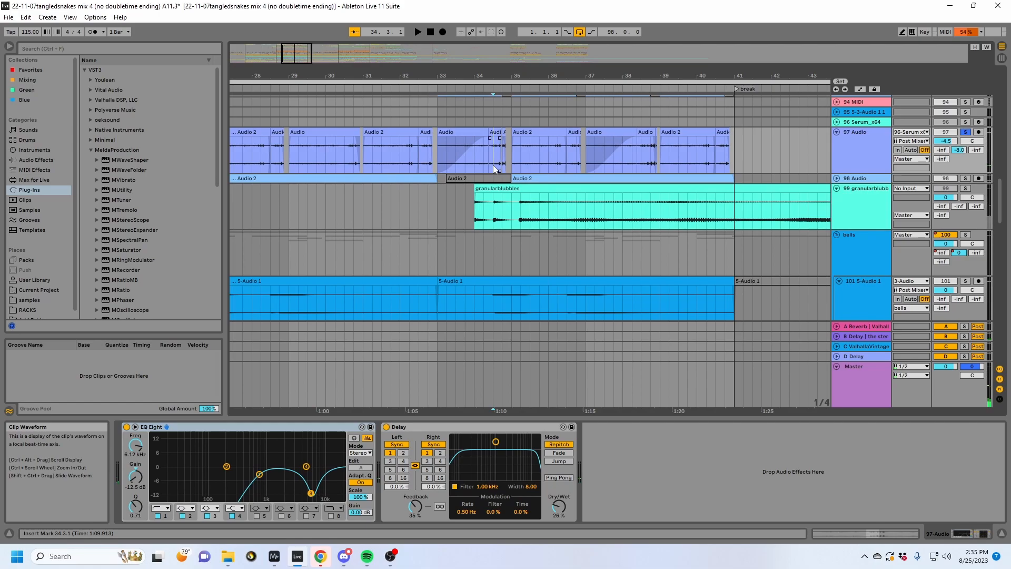
Step: Replay the soloed 97 Audio from 34.3.1 while following its clips up close
drag(511, 76, 510, 108)
key(plus)
key(space)
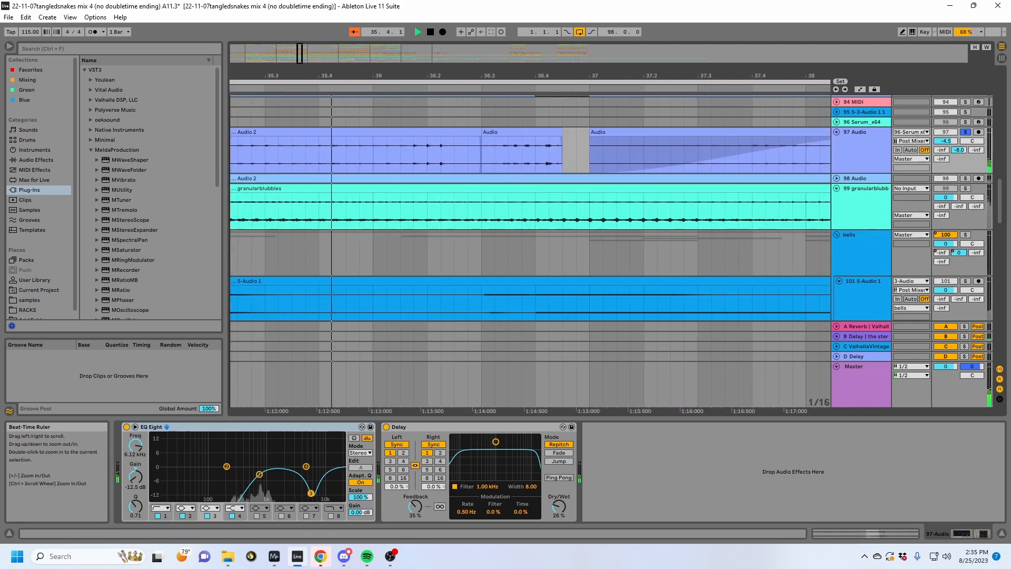
key(minus)
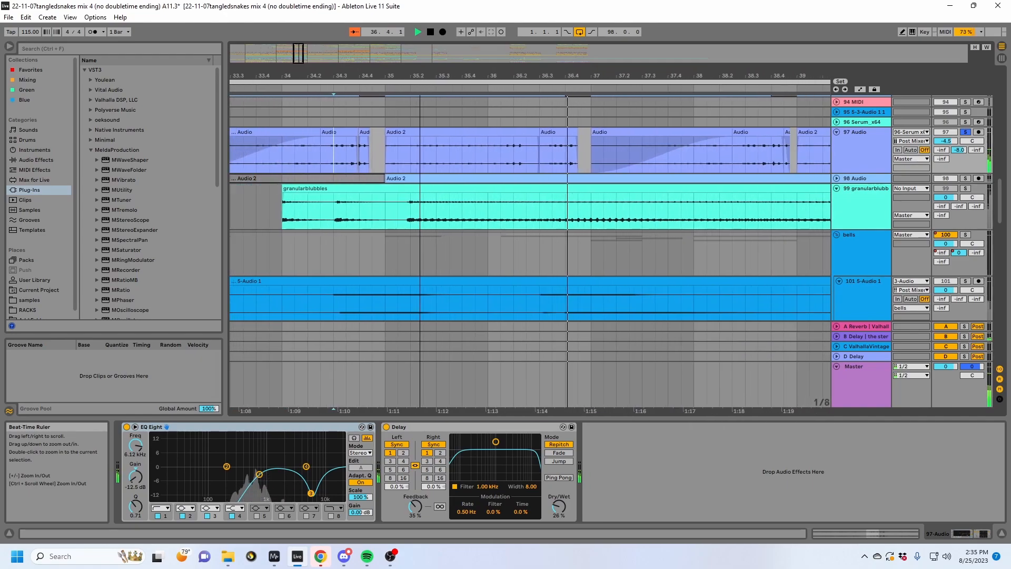
key(minus)
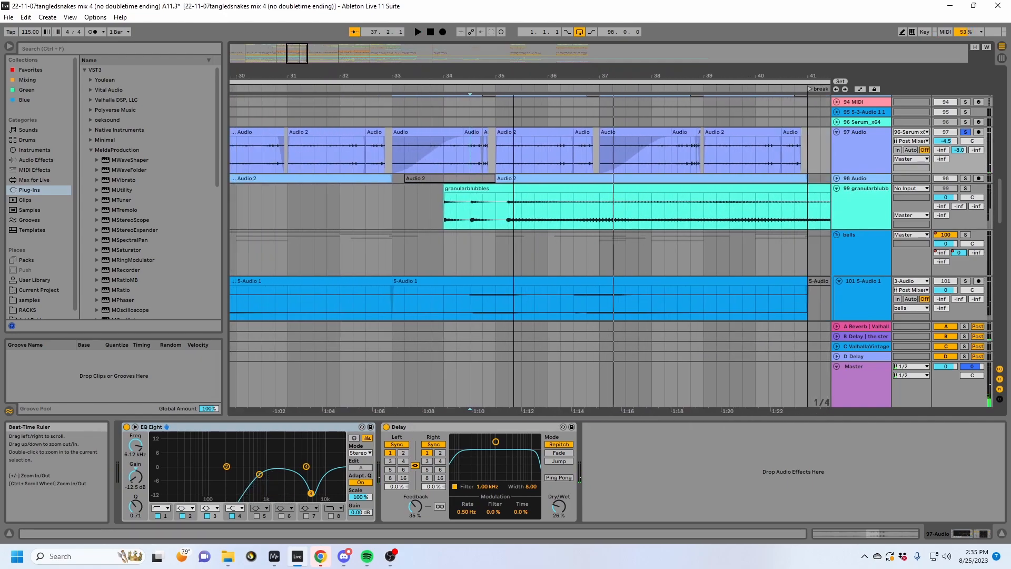
Step: Take 97 Audio out of solo and audition it in the full mix from 36.3.1 and 38.4.1
click(565, 160)
key(space)
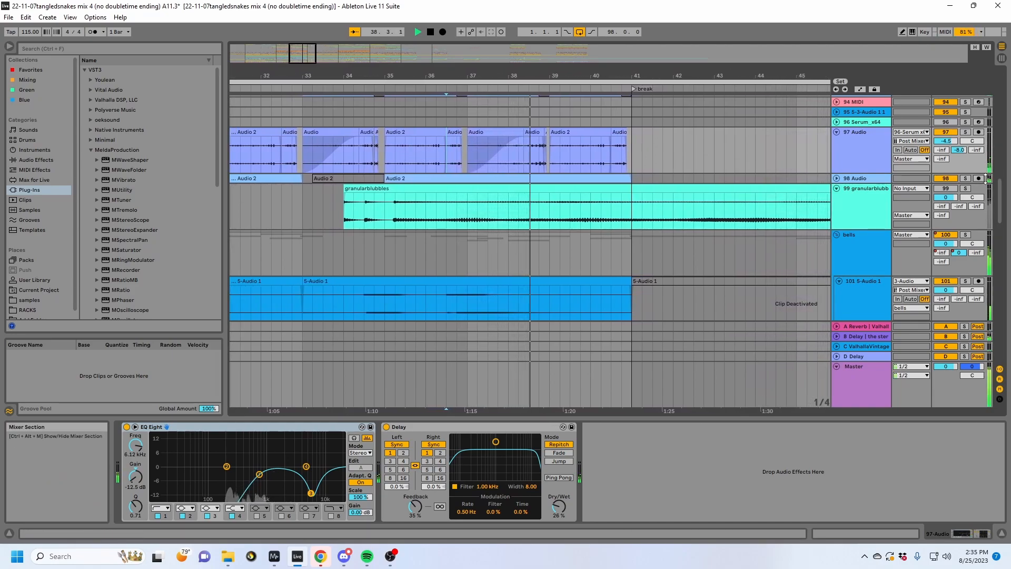
key(space)
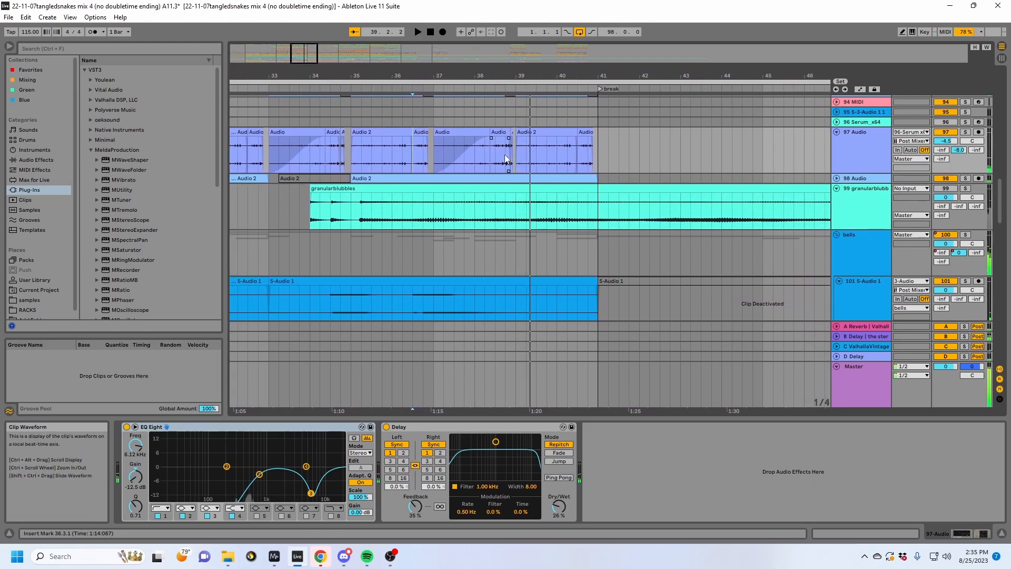
key(space)
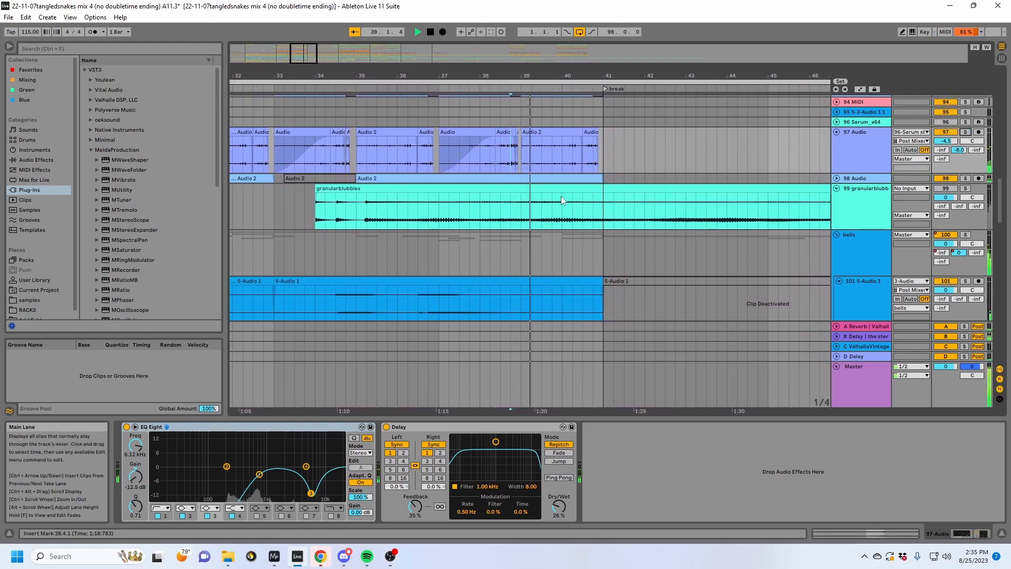
key(space)
Step: Select the break section from bar 41 to bar 57 on 126 James Brown
drag(485, 74, 575, 44)
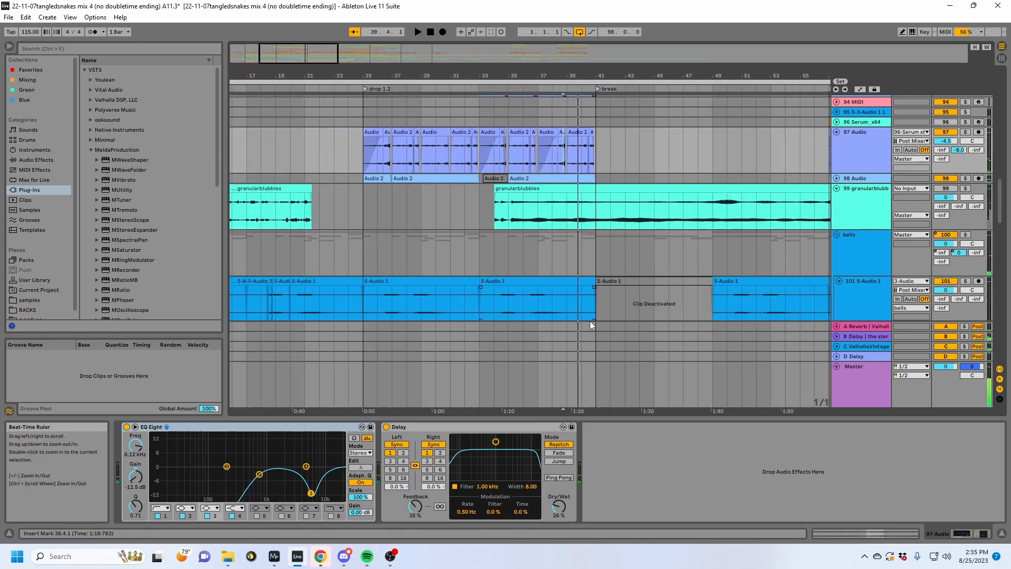
click(357, 144)
scroll(357, 144, down, 5)
scroll(357, 143, down, 8)
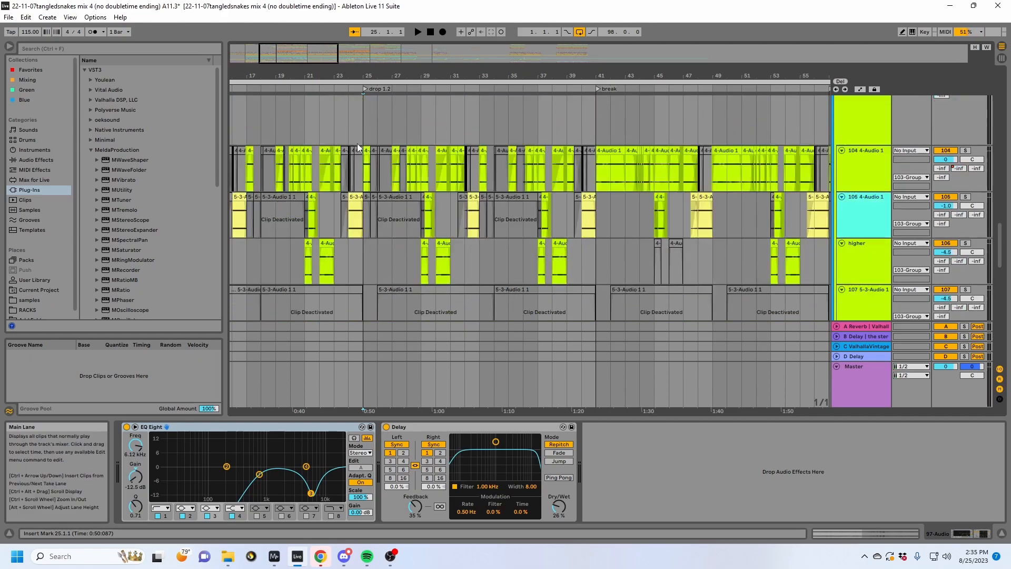
scroll(357, 143, down, 10)
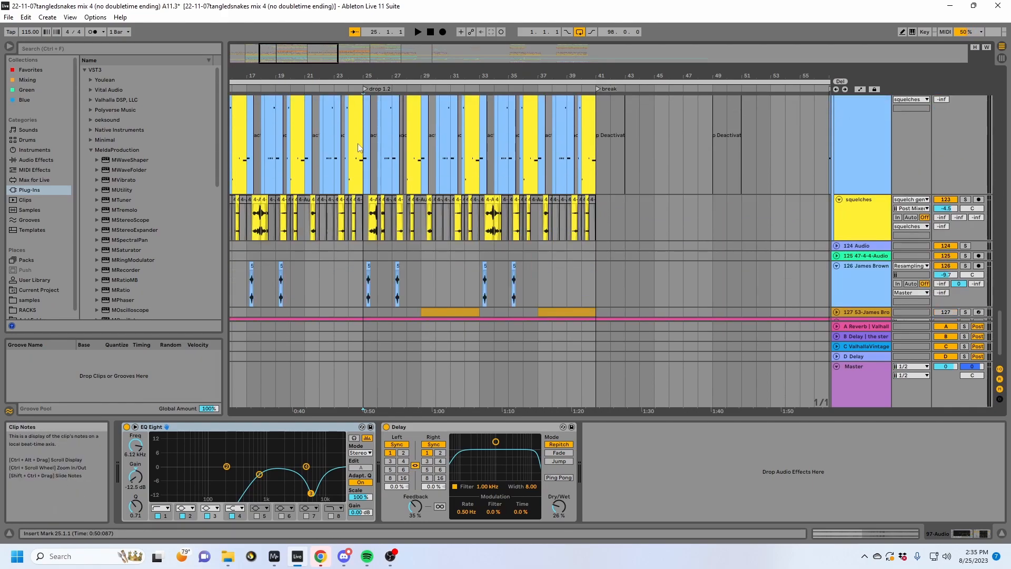
click(581, 232)
click(593, 250)
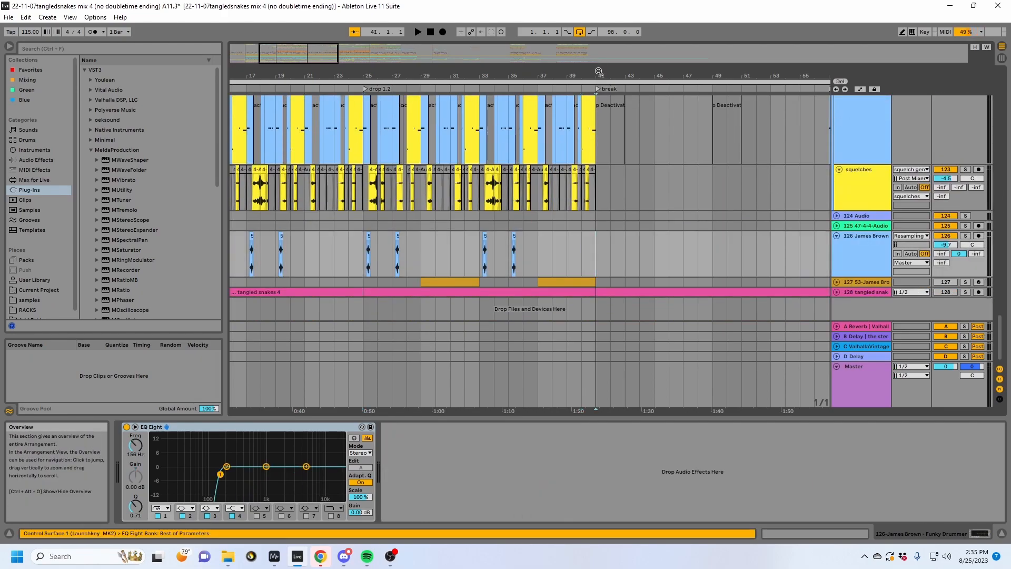
drag(600, 73, 444, 68)
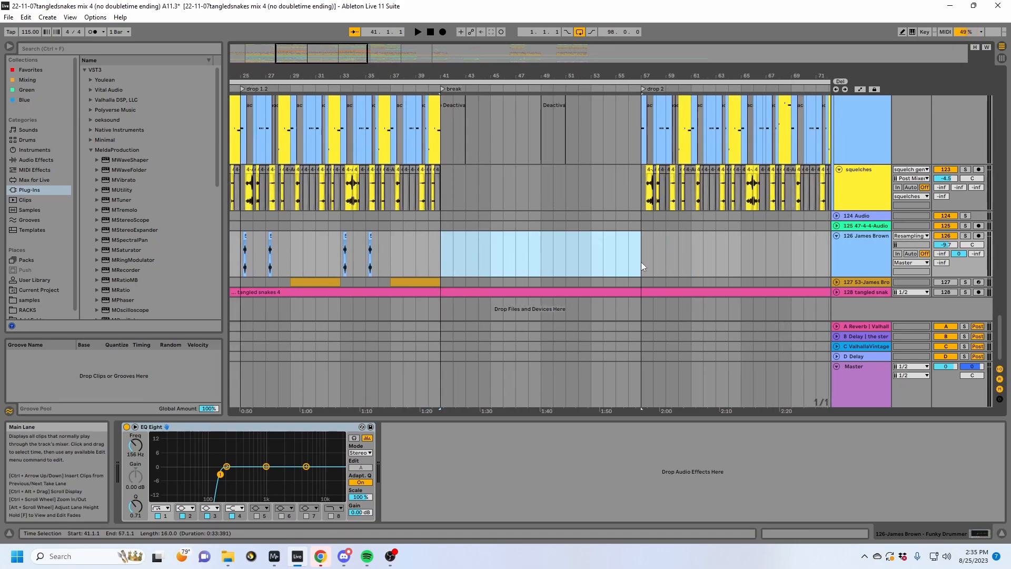
Step: Return to the upper tracks and inspect the device chains of the ALL WUBS and drums groups
drag(999, 334, 943, 78)
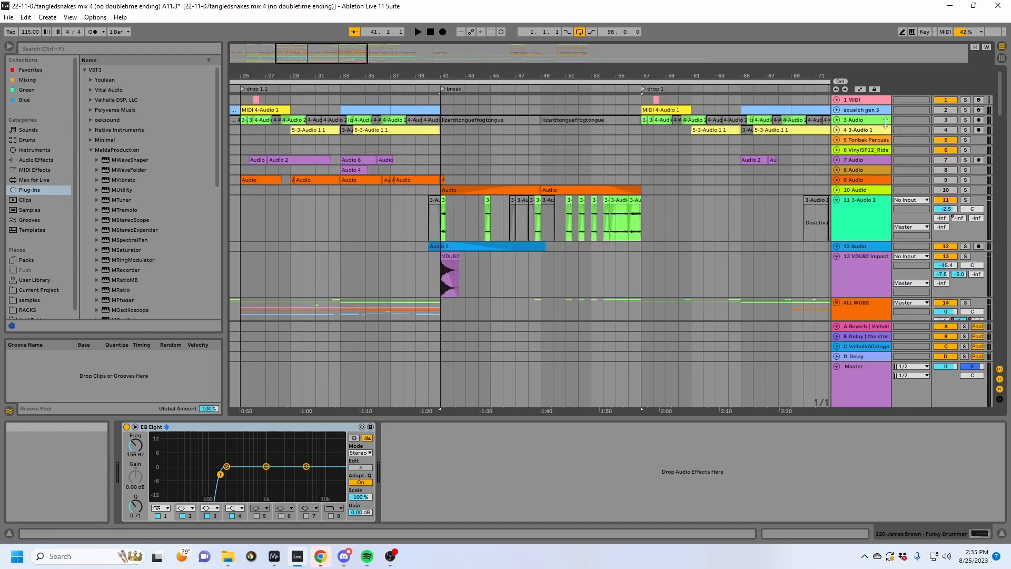
scroll(867, 237, down, 4)
click(861, 238)
scroll(842, 222, up, 4)
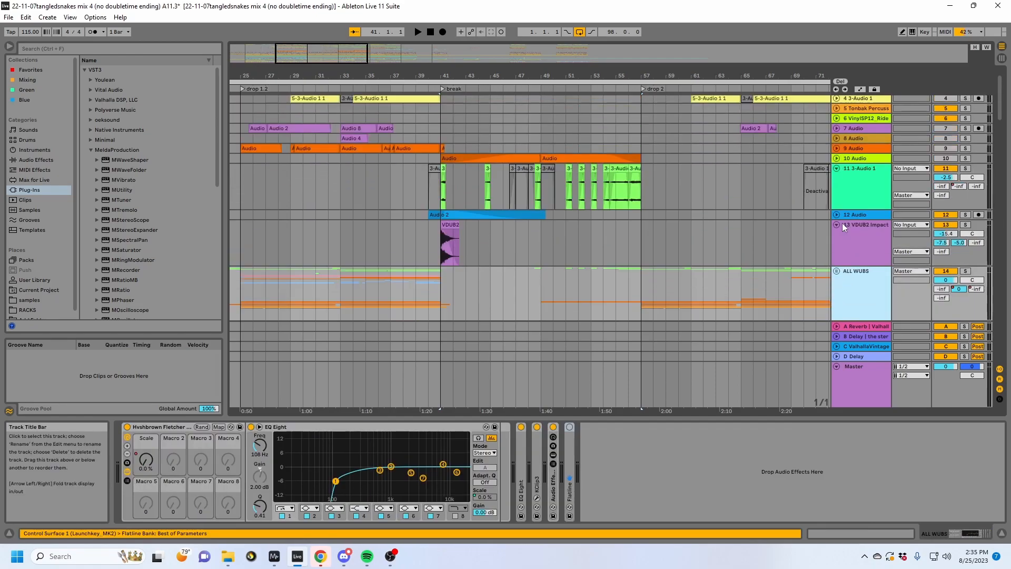
scroll(845, 203, down, 10)
click(863, 234)
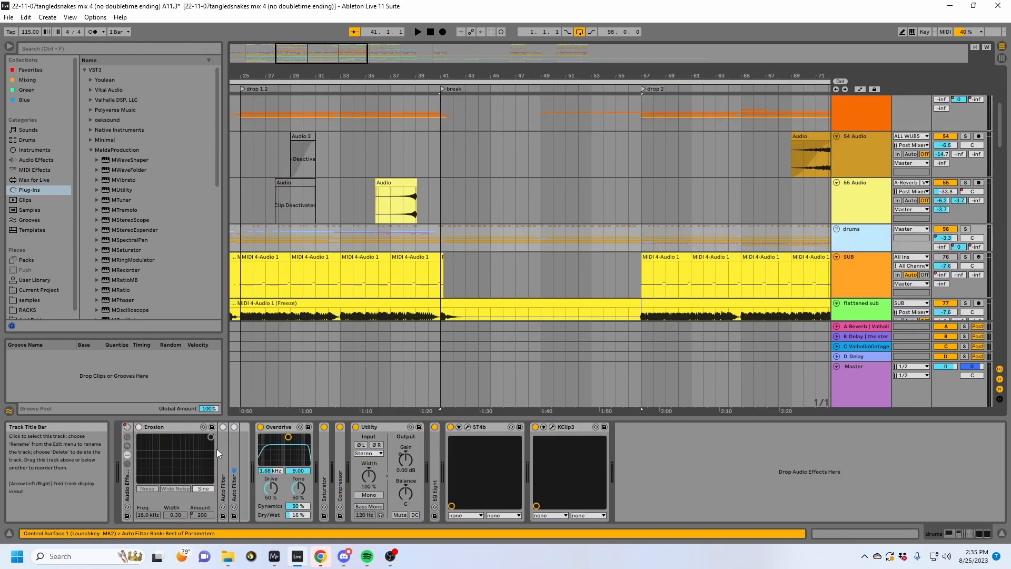
Step: Play the break from bar 41 and expand both Auto Filter devices in the drums group's effect chain
click(440, 182)
key(space)
click(850, 235)
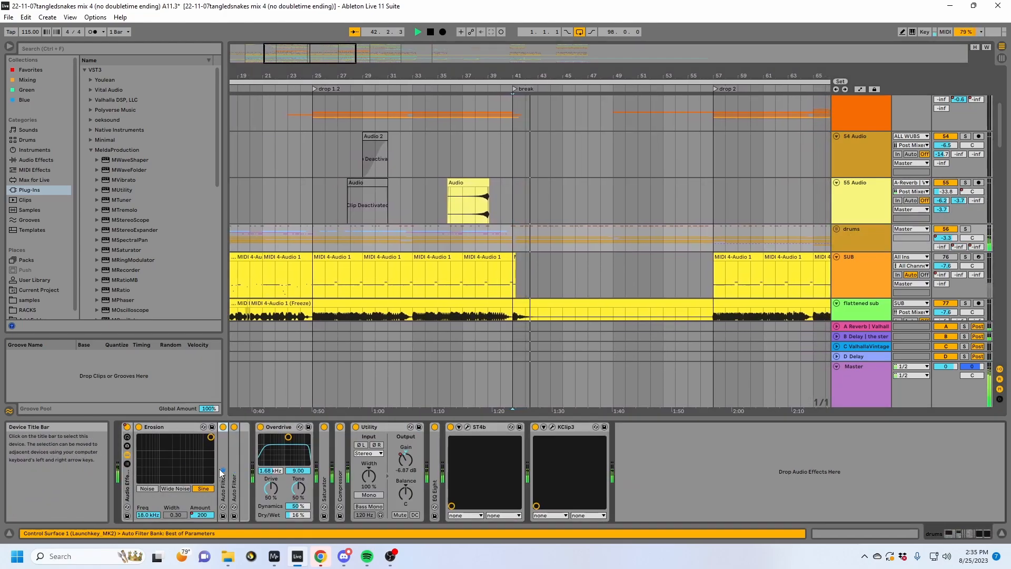
double_click(221, 469)
double_click(436, 466)
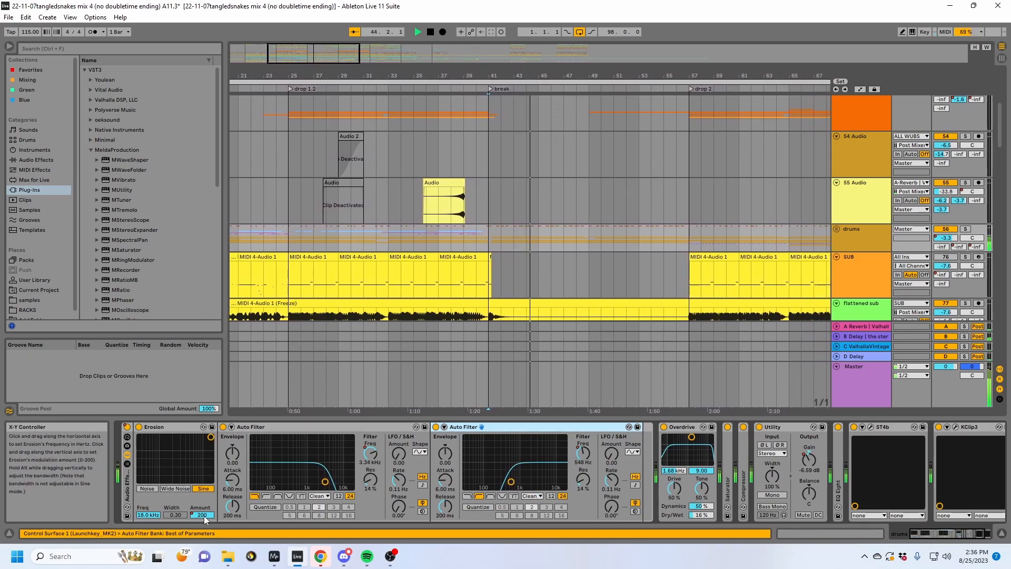
Step: Stop playback, unfold the drums group and display its Erosion Amount and Auto Filter Frequency automation
key(space)
key(a)
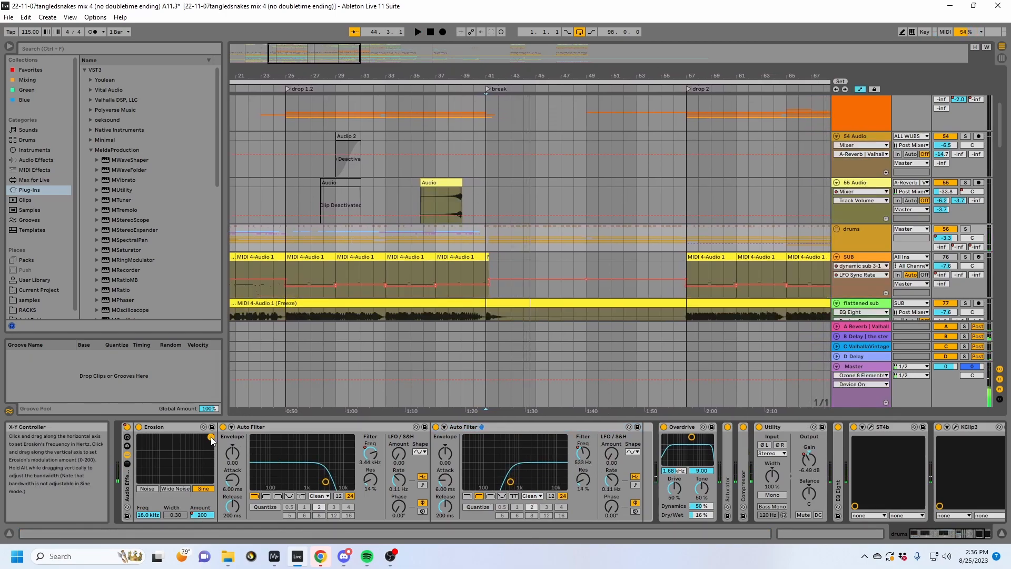
click(837, 229)
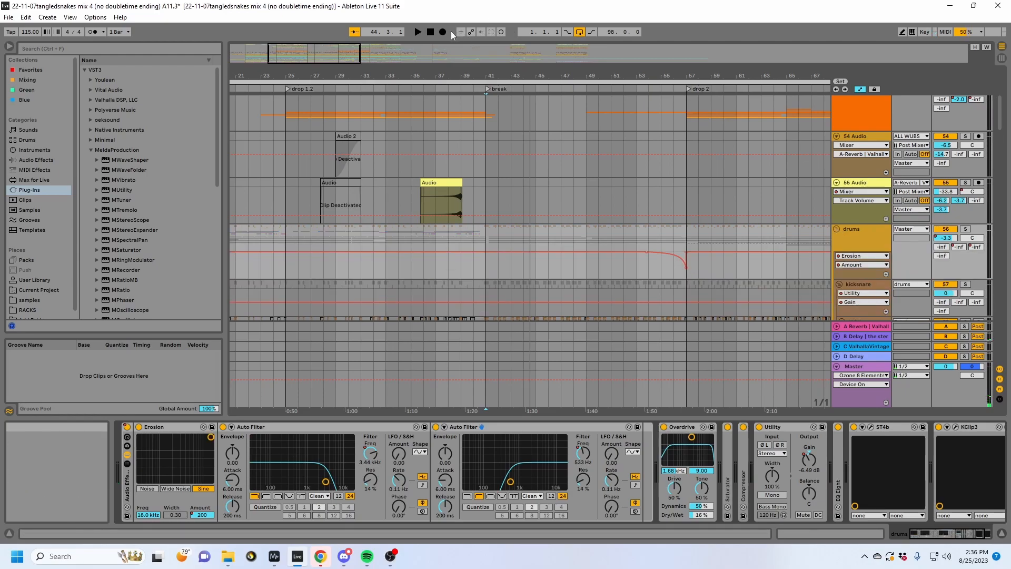
click(648, 273)
scroll(648, 273, down, 3)
click(369, 454)
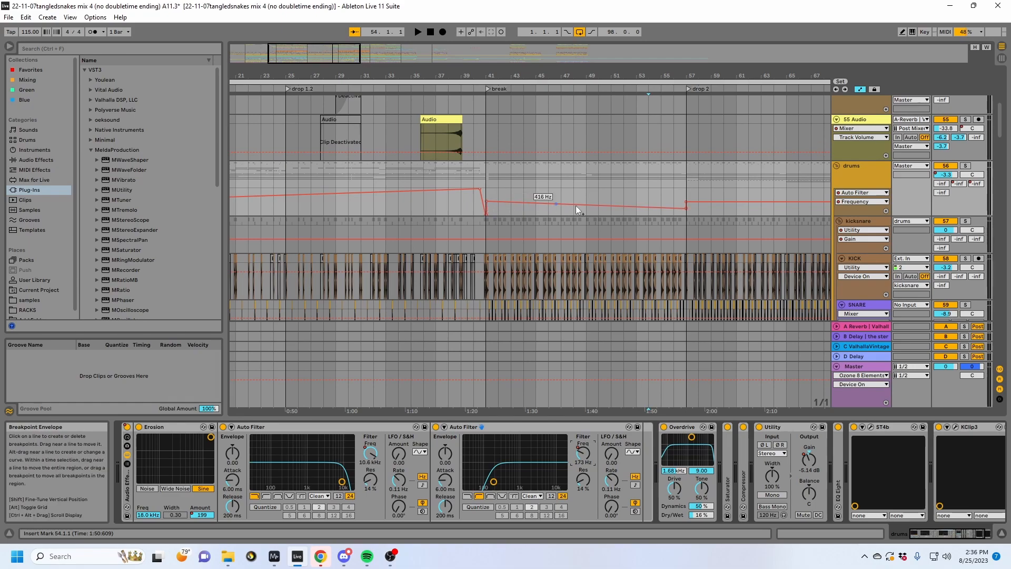
Step: Audition the drums' Auto Filter Frequency automation from 40.1.1 into the break, then stop and fold the drums group
click(482, 206)
key(space)
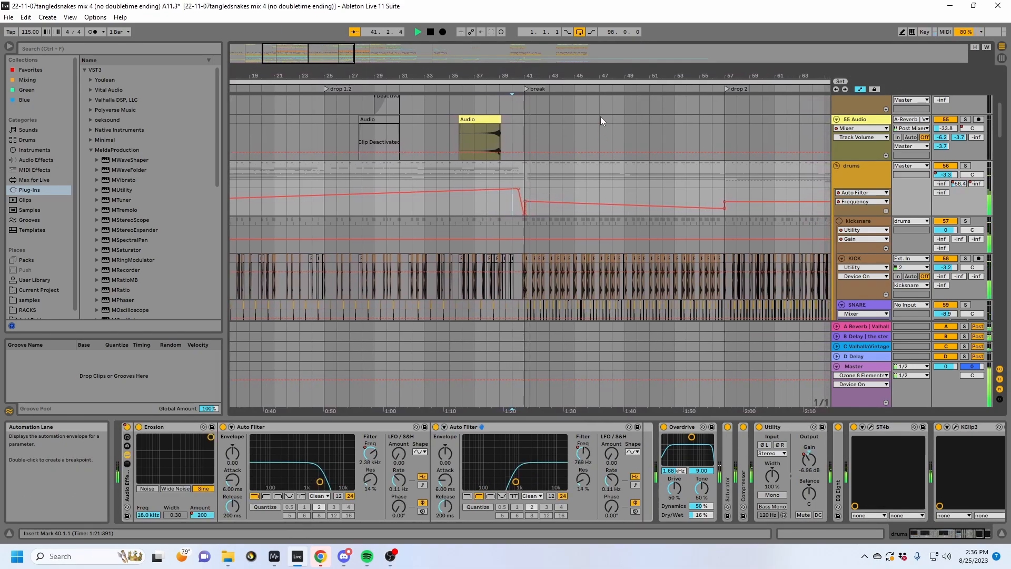
drag(609, 76, 752, 123)
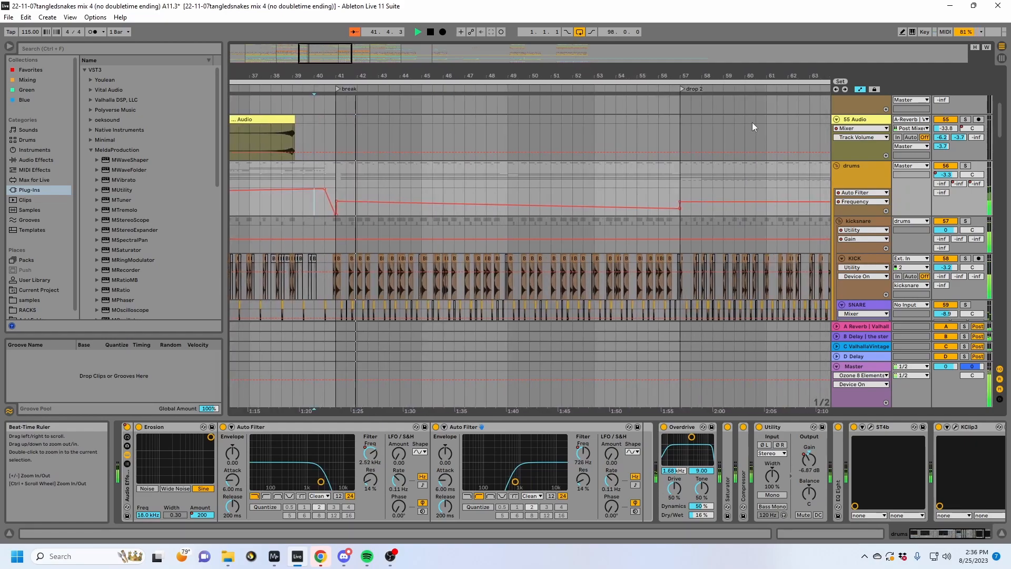
click(837, 166)
key(space)
Step: Hide the automation lanes and play the break from 52.1.1 on the 88 alien riser 2 track
scroll(199, 185, down, 3)
click(195, 295)
key(a)
scroll(422, 193, down, 10)
scroll(422, 194, down, 5)
scroll(421, 193, up, 6)
click(574, 219)
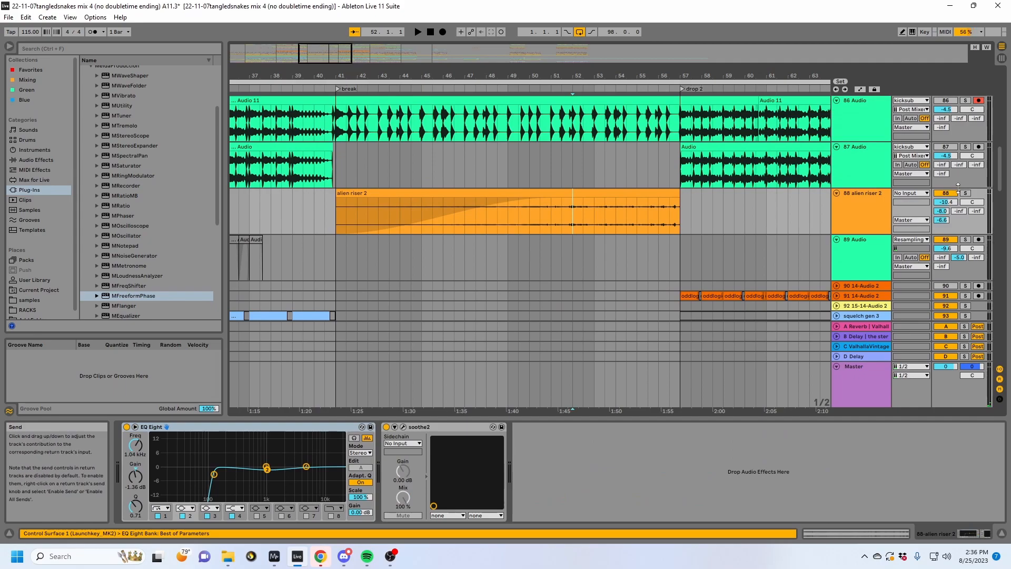
key(space)
Step: Fold the bells group, solo 113 r2d2stuff and inspect its EQ Eight, Shifter and soothe2 chain
scroll(536, 220, down, 8)
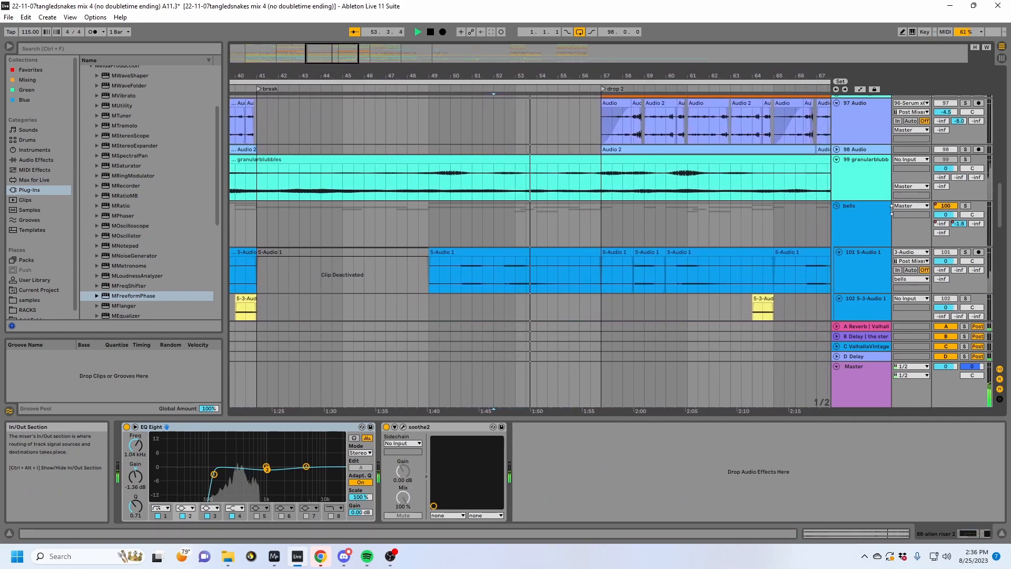
scroll(861, 231, up, 2)
click(836, 247)
scroll(860, 195, down, 3)
scroll(862, 200, down, 5)
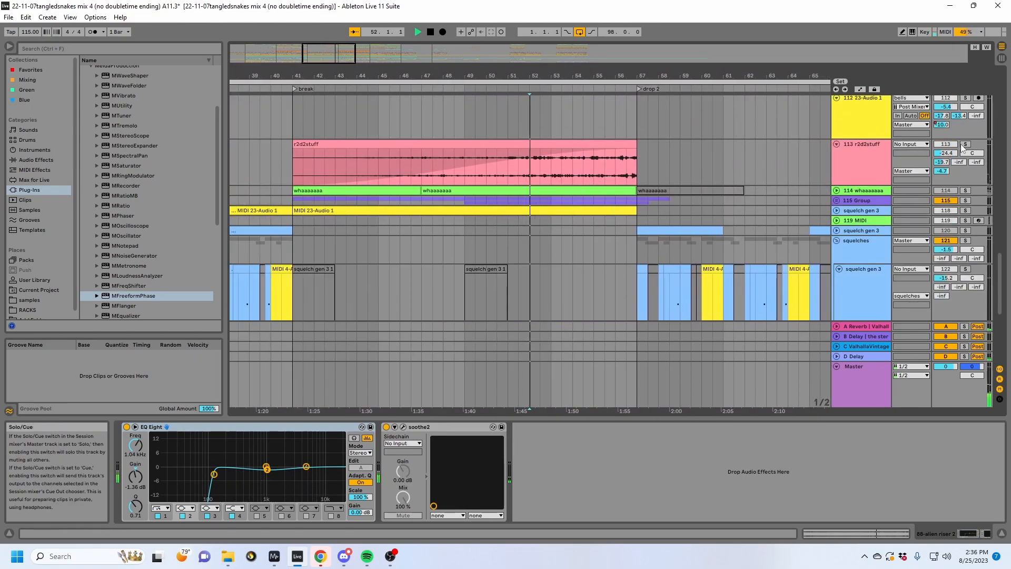
click(965, 144)
click(845, 161)
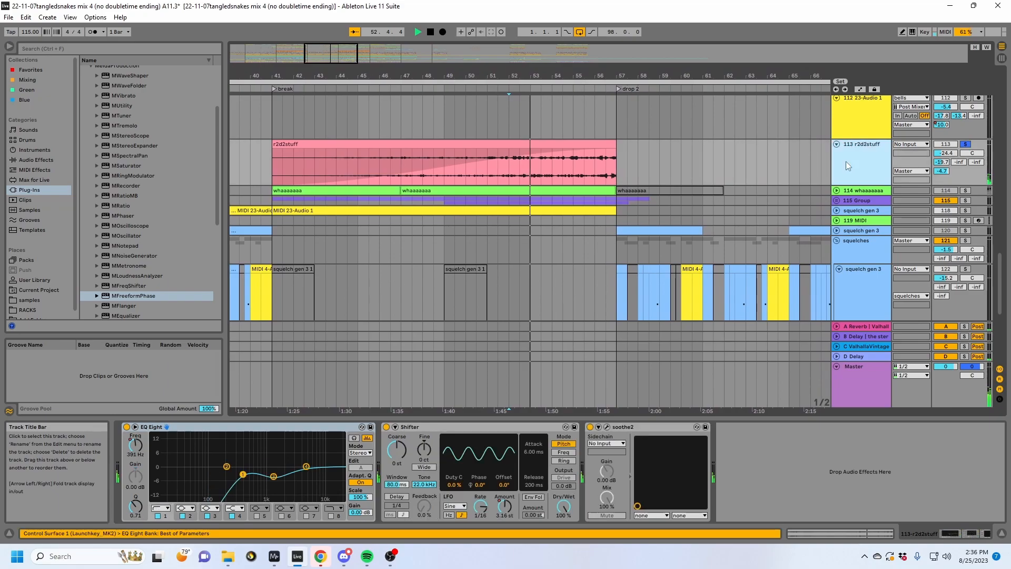
key(space)
click(409, 178)
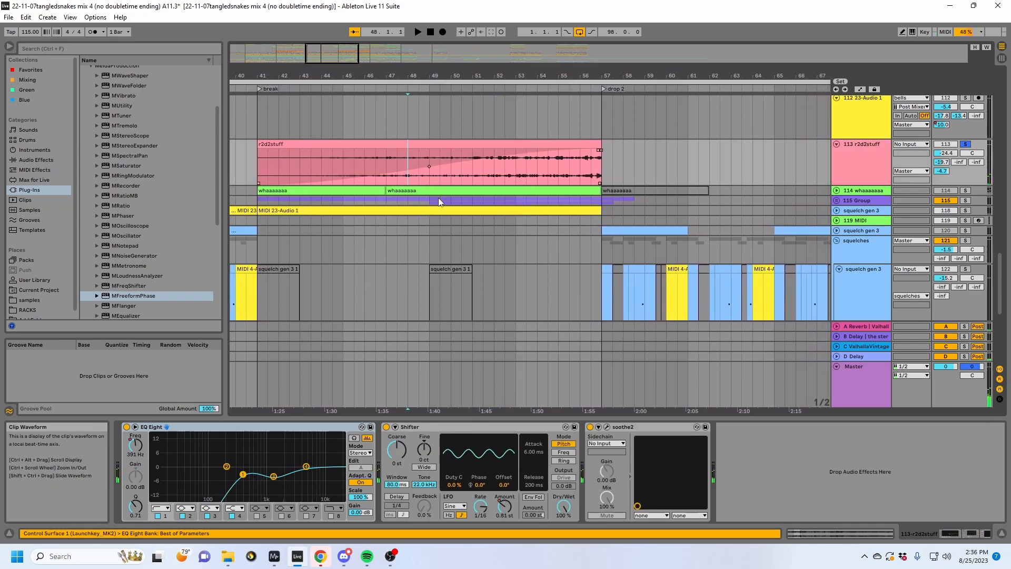
Step: Show the Shifter LFO Amount automation on r2d2stuff and replay the soloed riser from 53.3.1
key(a)
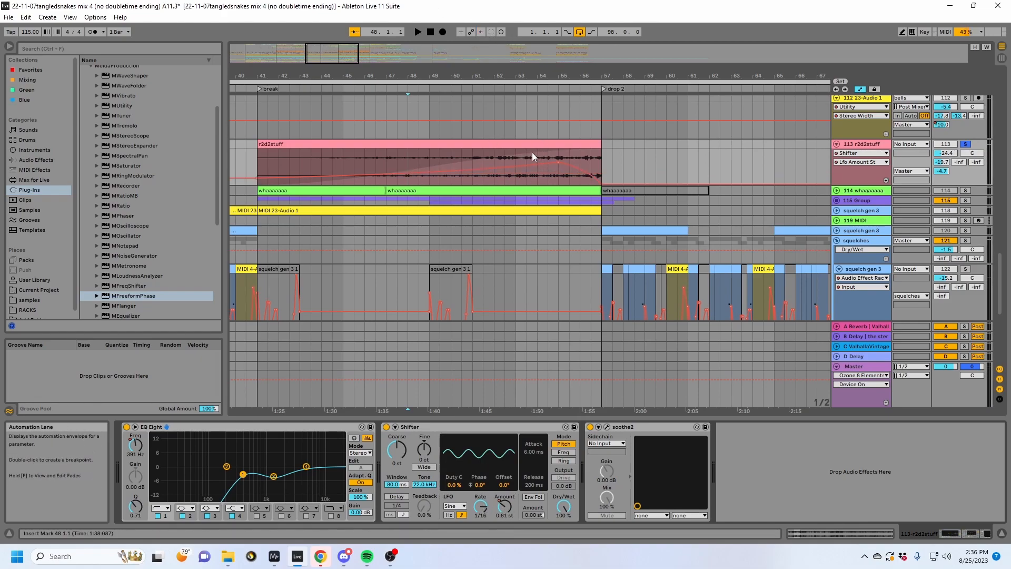
click(524, 181)
key(space)
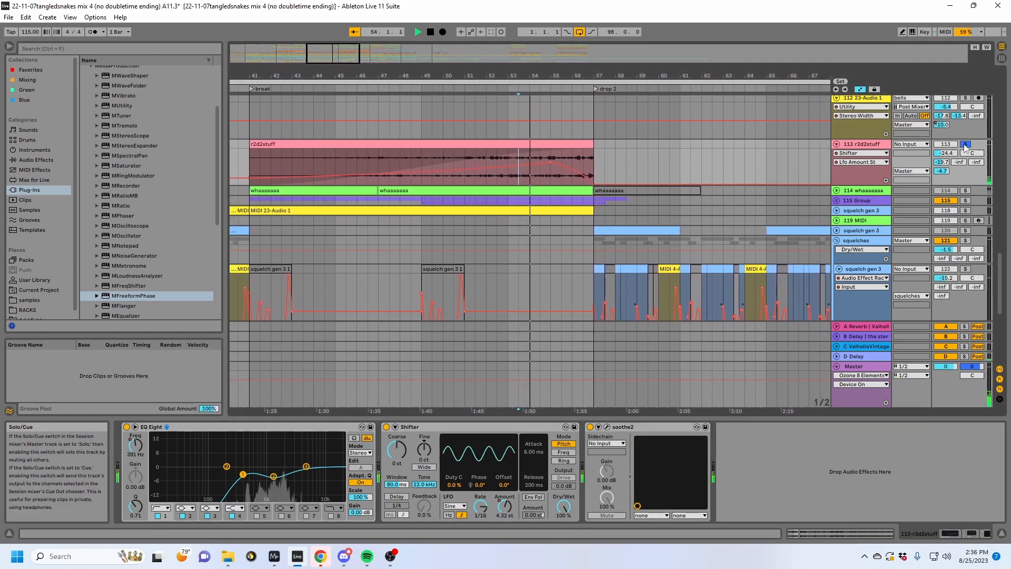
Step: Unfold the 115 Group, audition 116 Audio in solo, and switch the solo to the whole group
scroll(815, 311, down, 8)
scroll(816, 312, up, 6)
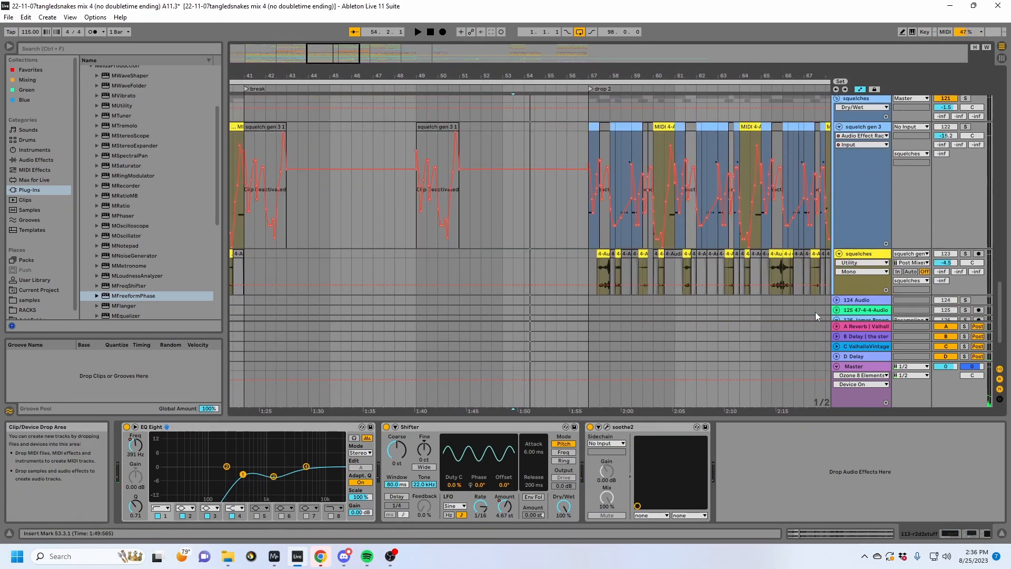
scroll(816, 316, up, 3)
click(837, 237)
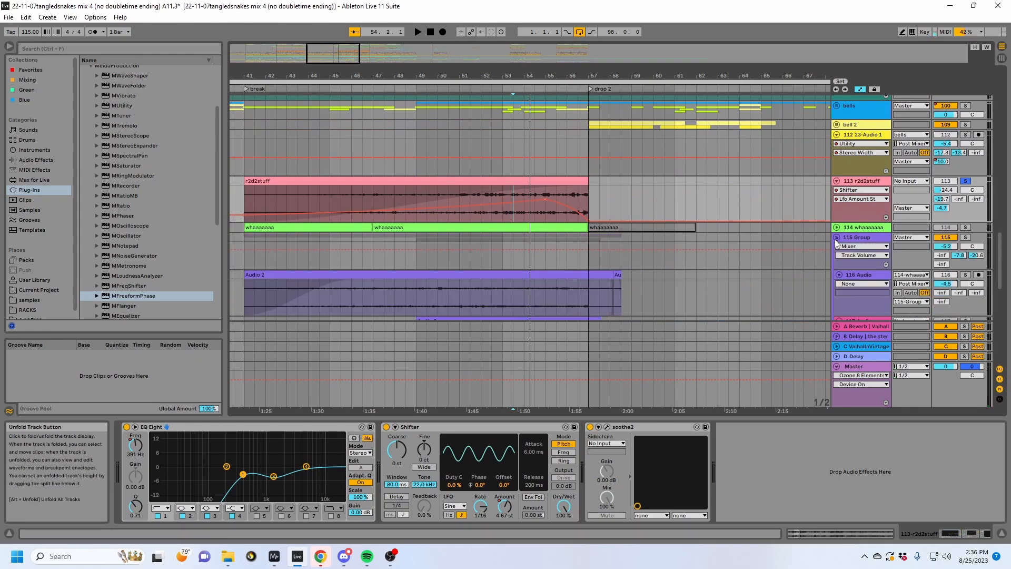
scroll(835, 239, down, 2)
click(966, 200)
key(space)
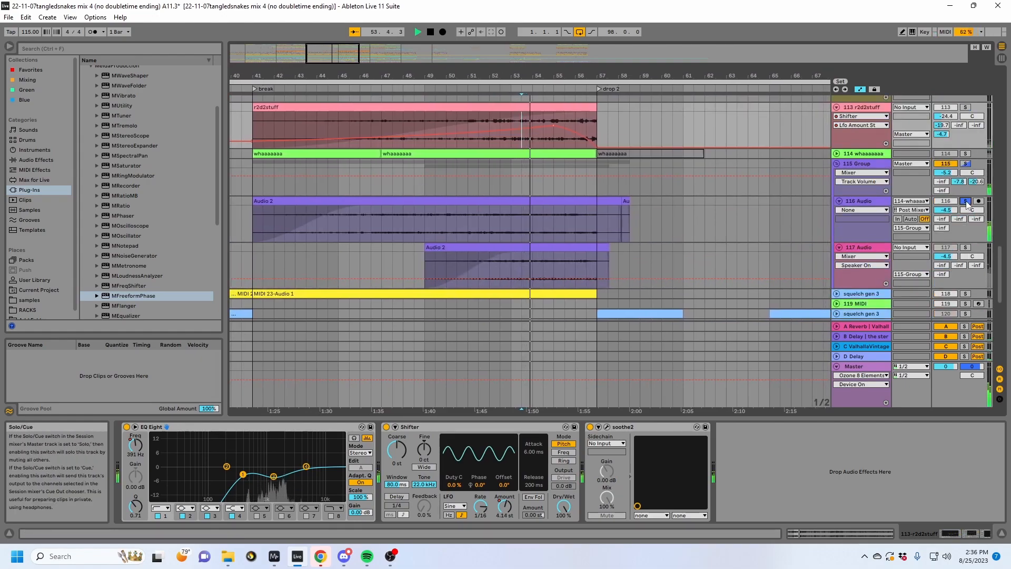
click(965, 163)
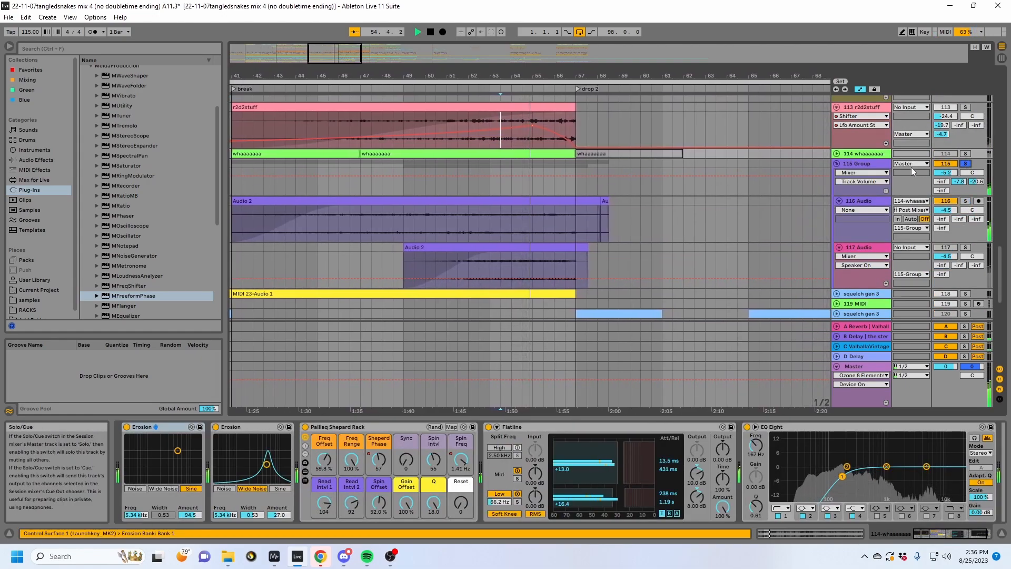
Step: Inspect the 115 Group's effects and audition its soloed layers from 54.1.1 and 56.3.1 towards drop 2
click(863, 163)
click(499, 235)
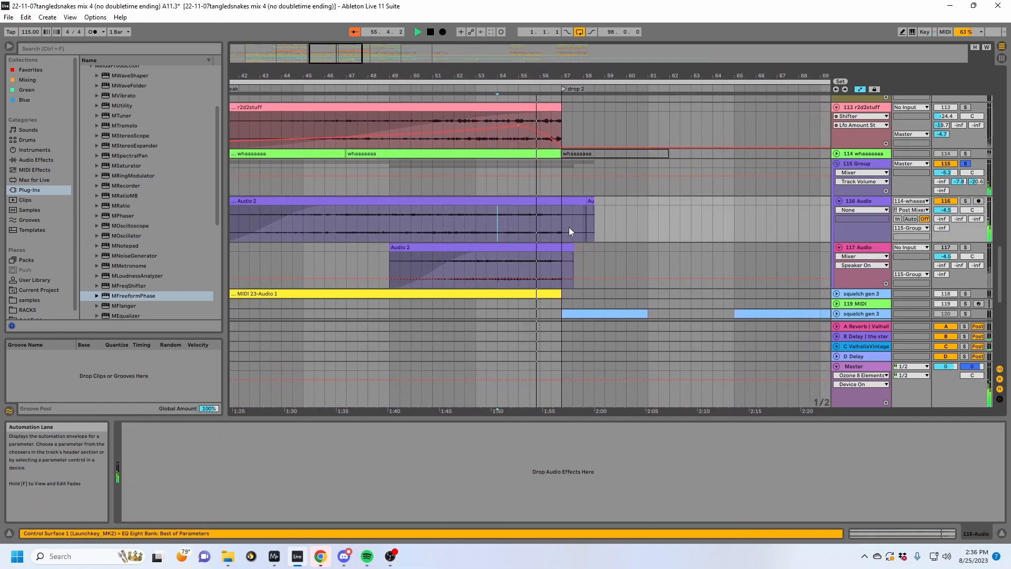
click(551, 232)
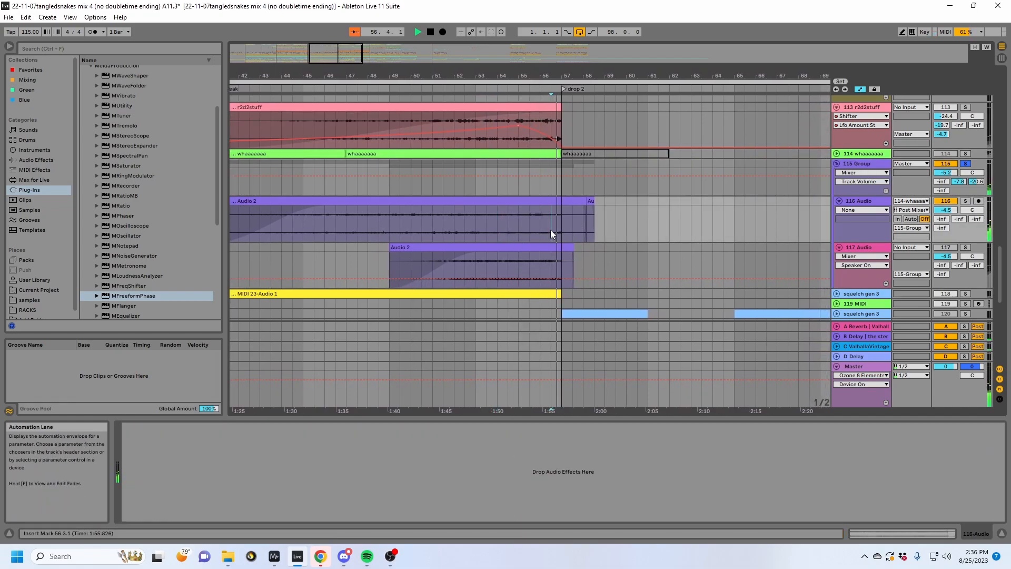
key(space)
drag(551, 232, 540, 232)
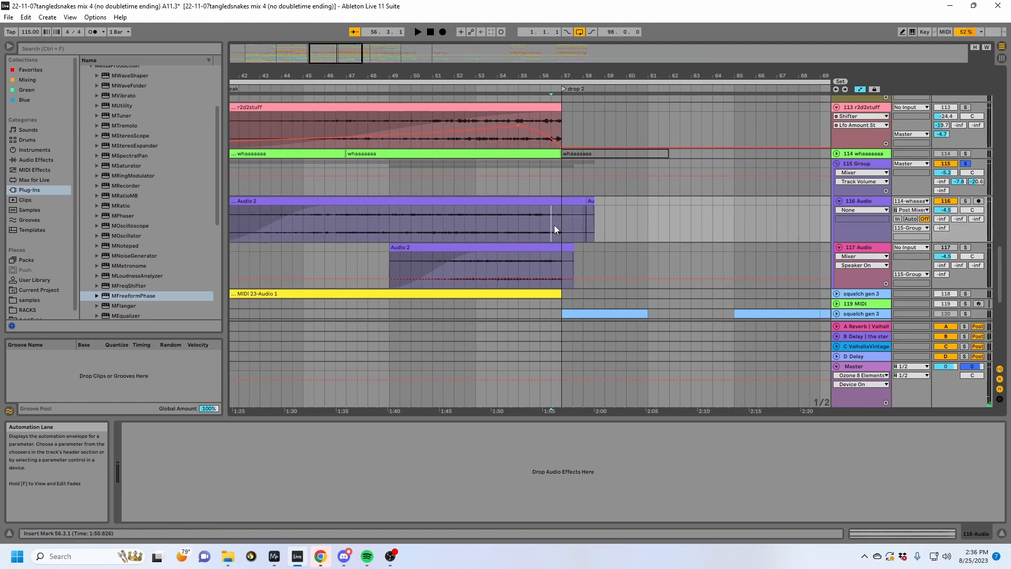
click(386, 227)
key(space)
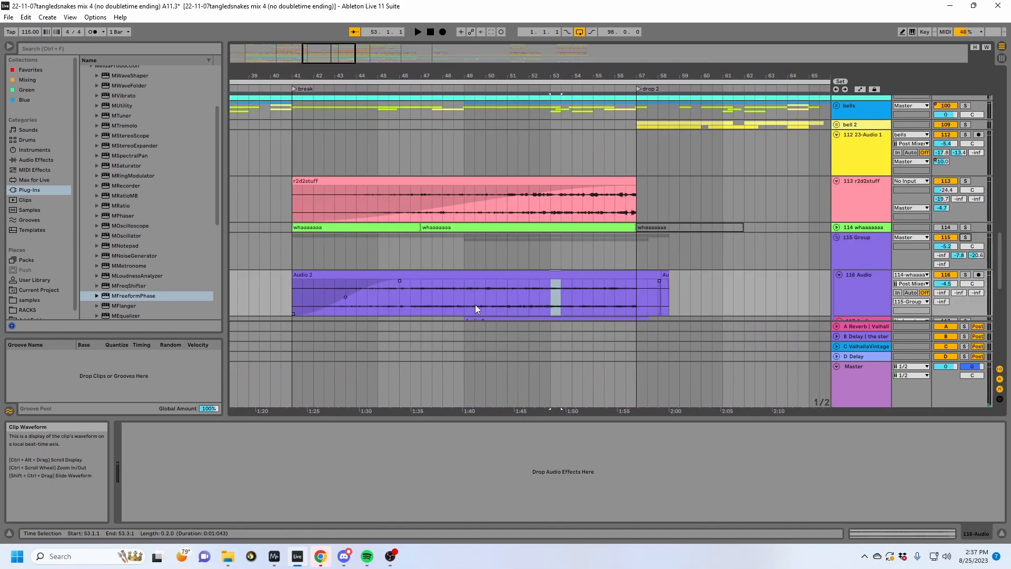
Step: Return to the upper tracks and play the full mix from bar 53 on the SUB track
click(475, 304)
scroll(475, 304, up, 5)
scroll(475, 304, up, 15)
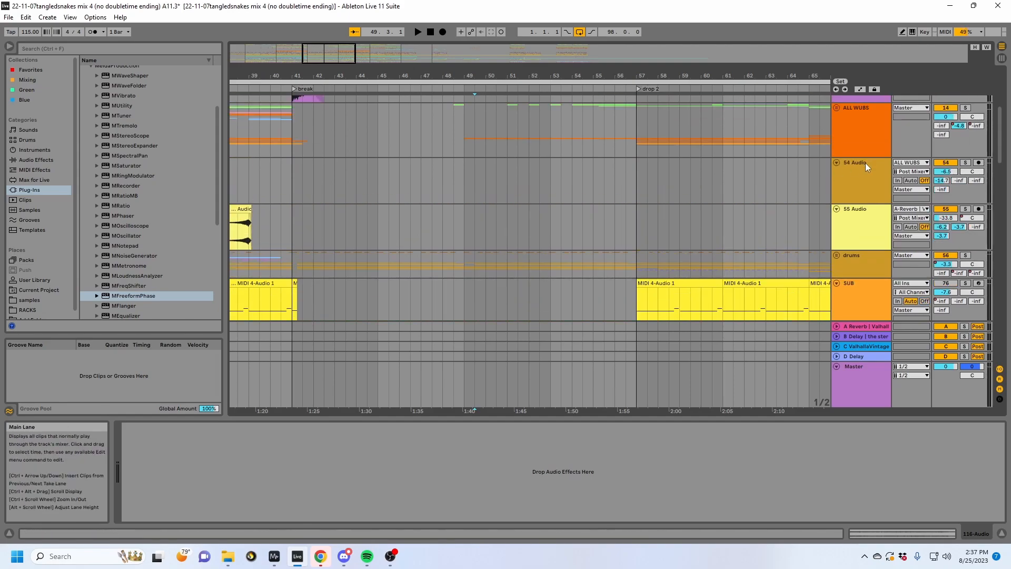
click(567, 296)
key(space)
scroll(634, 293, down, 4)
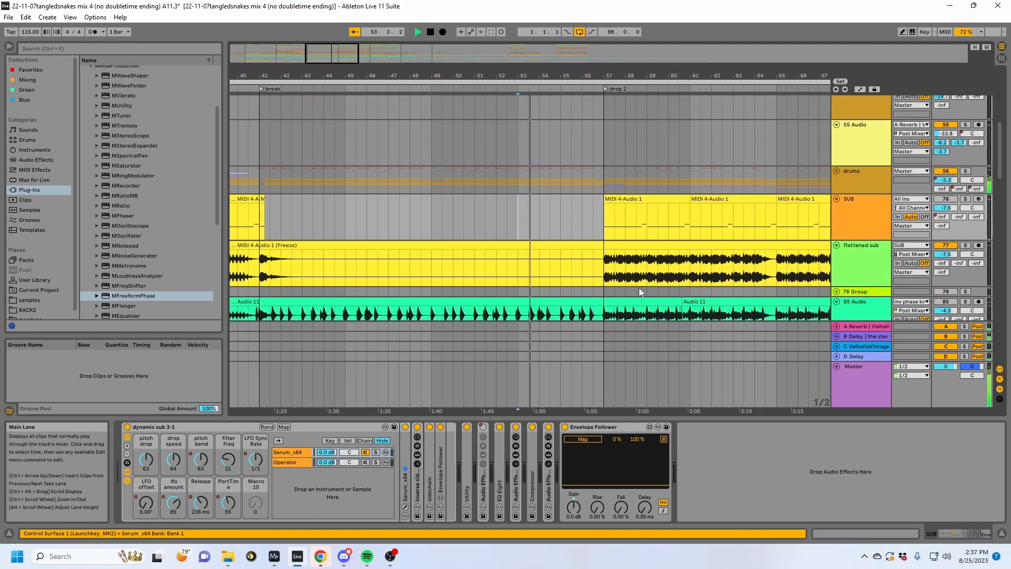
scroll(640, 287, down, 3)
scroll(640, 287, up, 8)
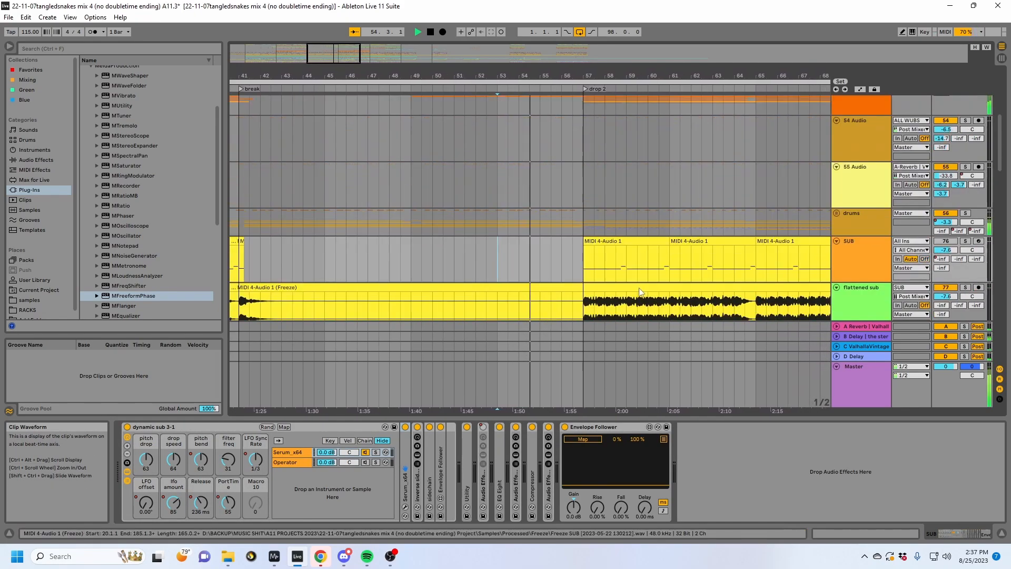
Step: Inspect the 11 3-Audio 1 effect chain and audition the track in solo from 51.1.1
scroll(639, 288, up, 3)
click(861, 173)
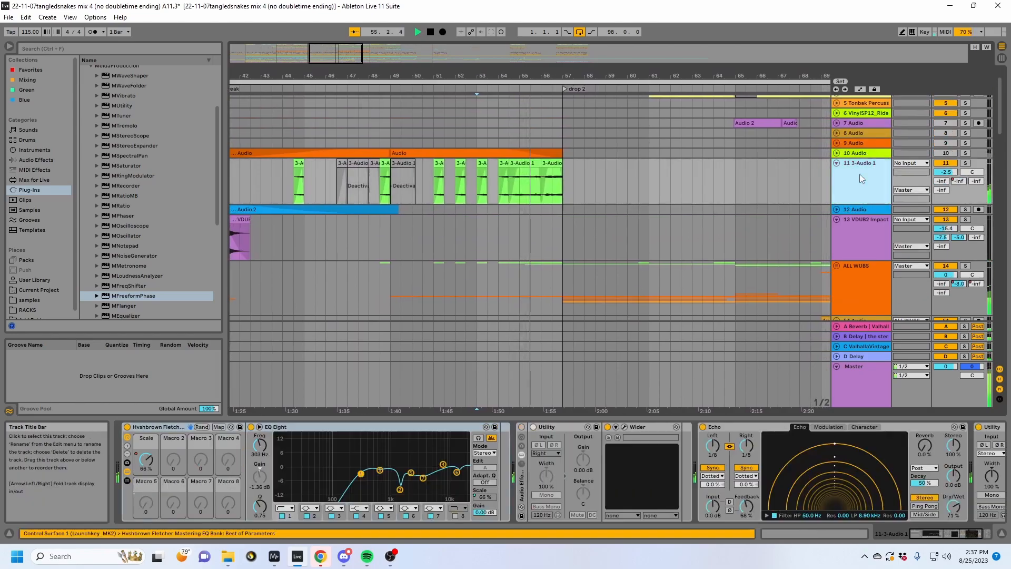
click(966, 163)
key(space)
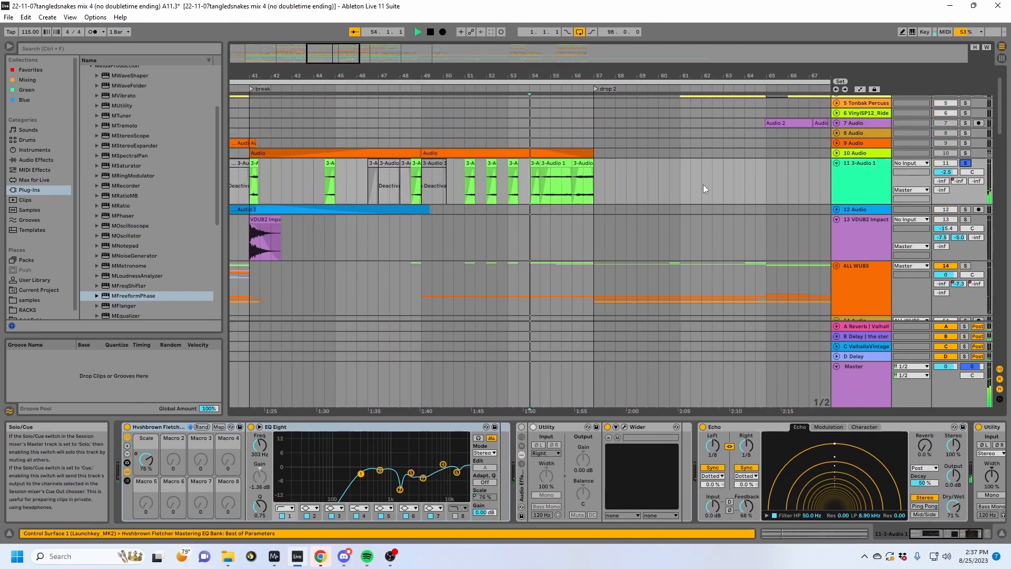
click(455, 181)
key(space)
key(space)
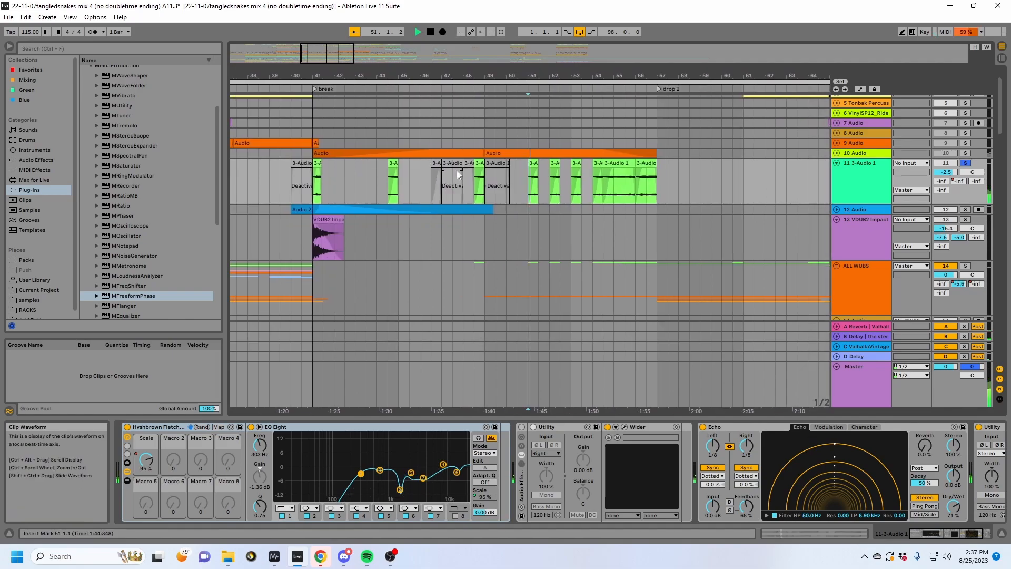
Step: Switch the solo to ALL WUBS during playback and unfold that group and its wubs subgroup
drag(530, 75, 818, 257)
click(965, 266)
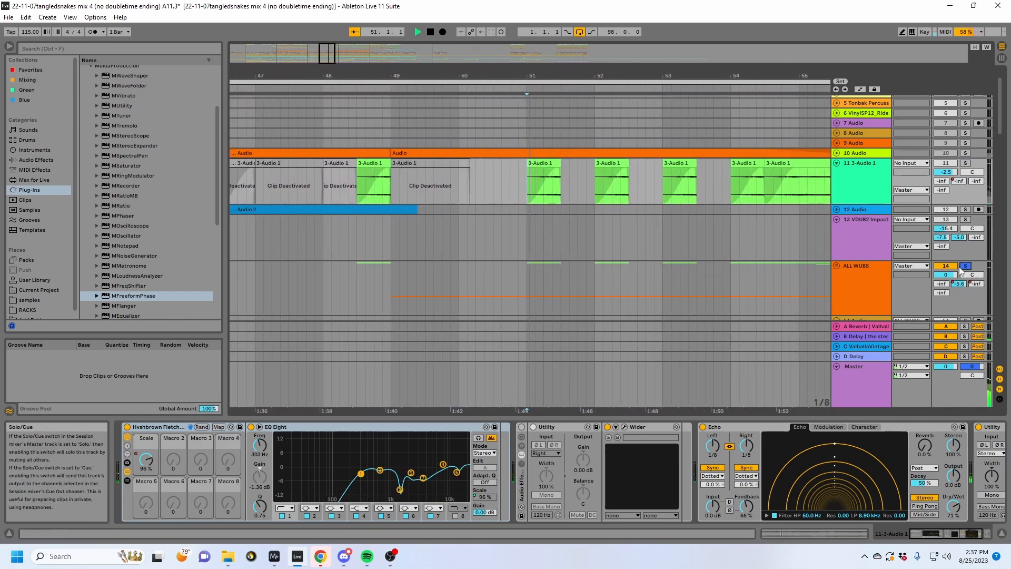
scroll(656, 255, down, 3)
click(837, 203)
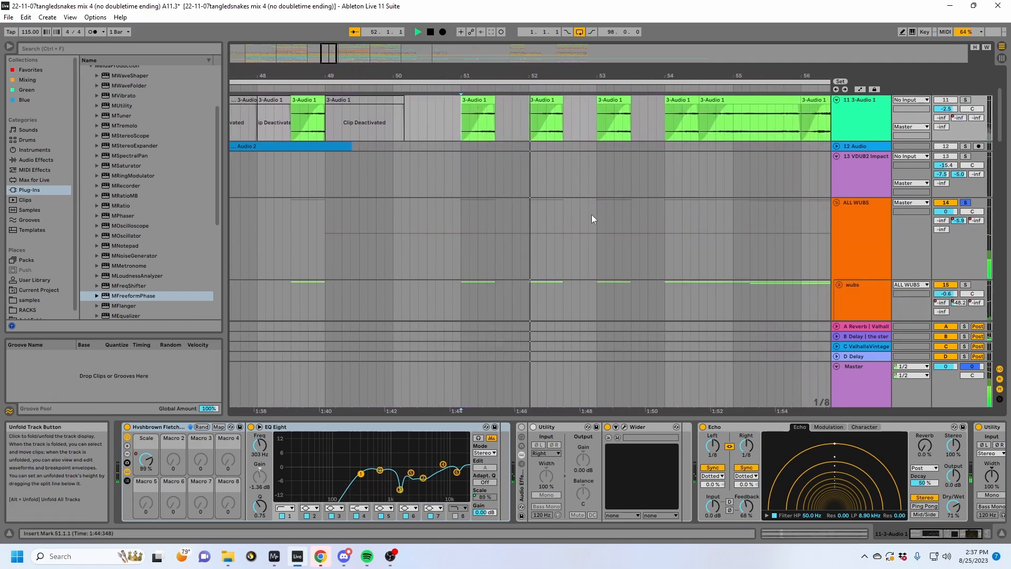
scroll(591, 222, down, 3)
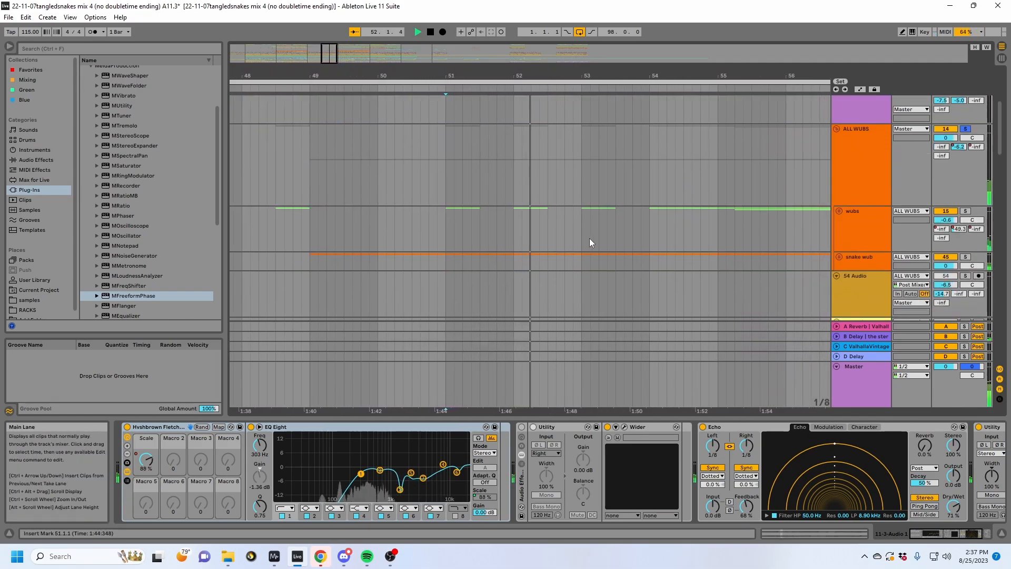
click(839, 211)
scroll(600, 226, down, 5)
scroll(601, 231, down, 10)
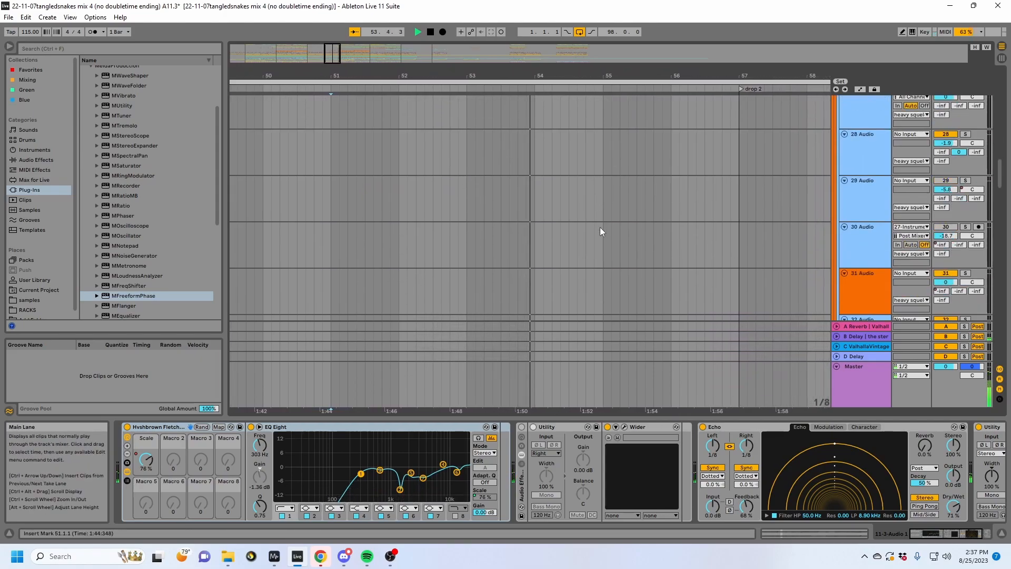
scroll(601, 230, up, 12)
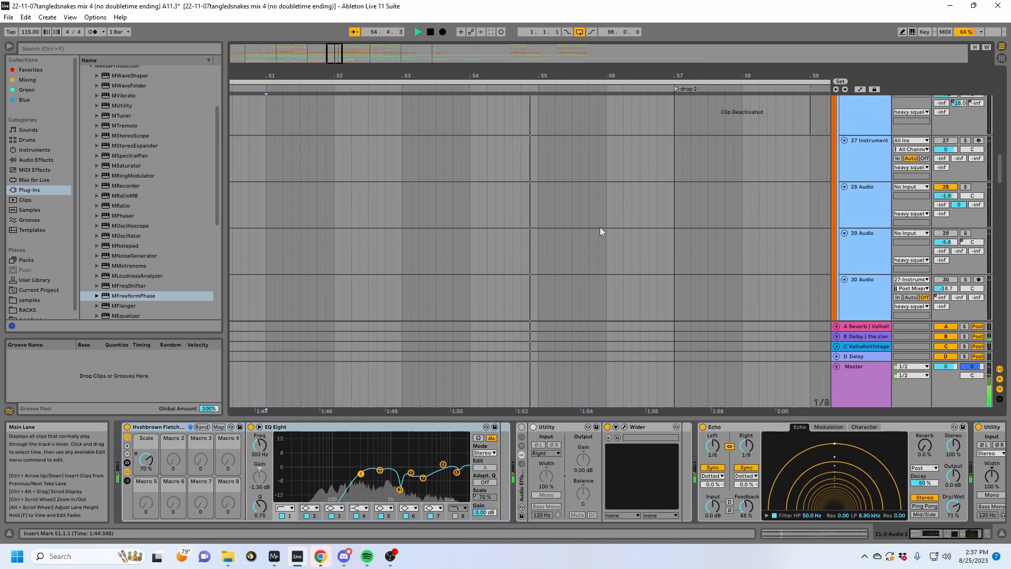
scroll(602, 232, up, 3)
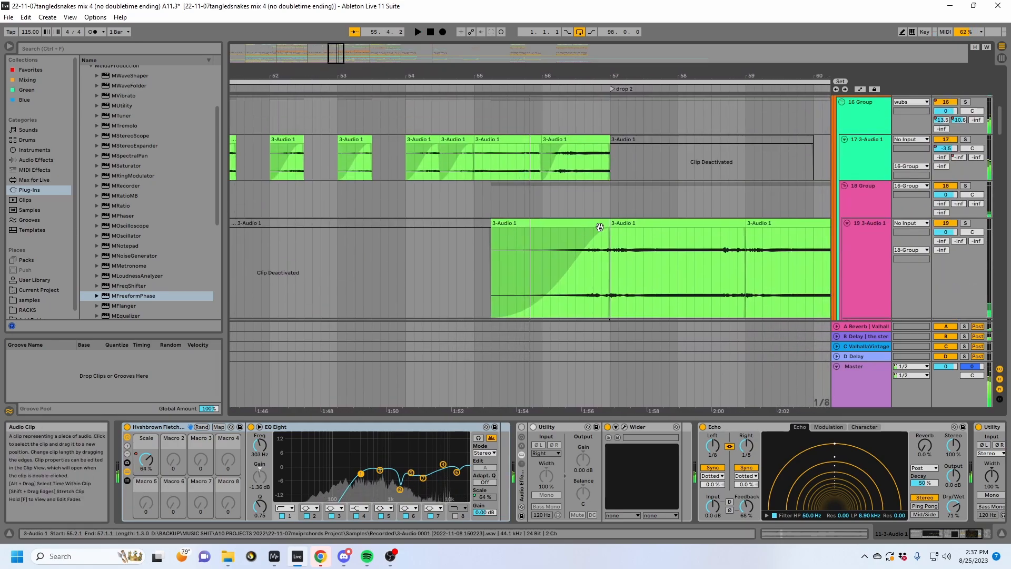
key(space)
click(858, 199)
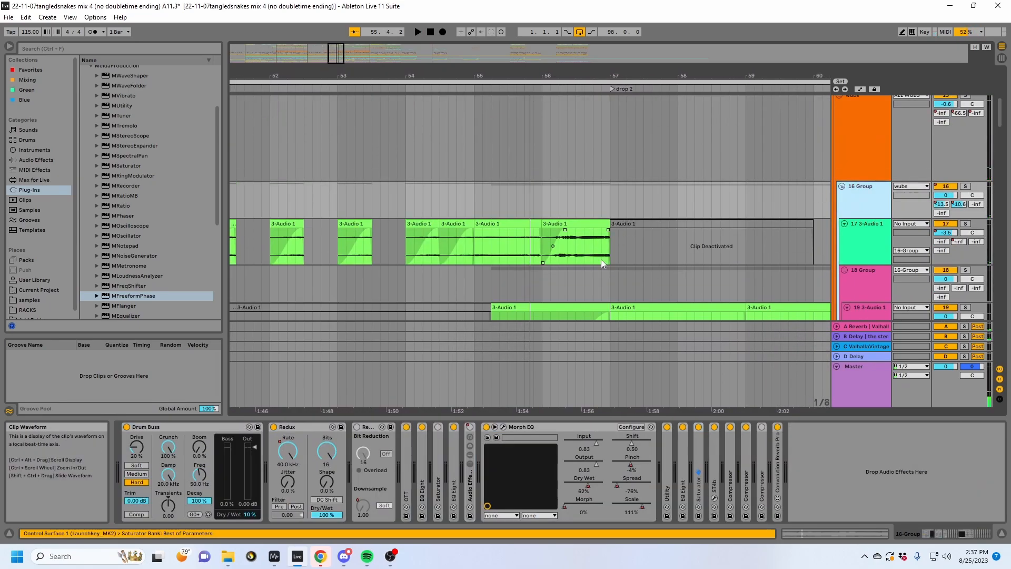
Step: Inspect the 17 3-Audio 1 effect chain and play from the start of drop 2 at 57.1.1
click(542, 255)
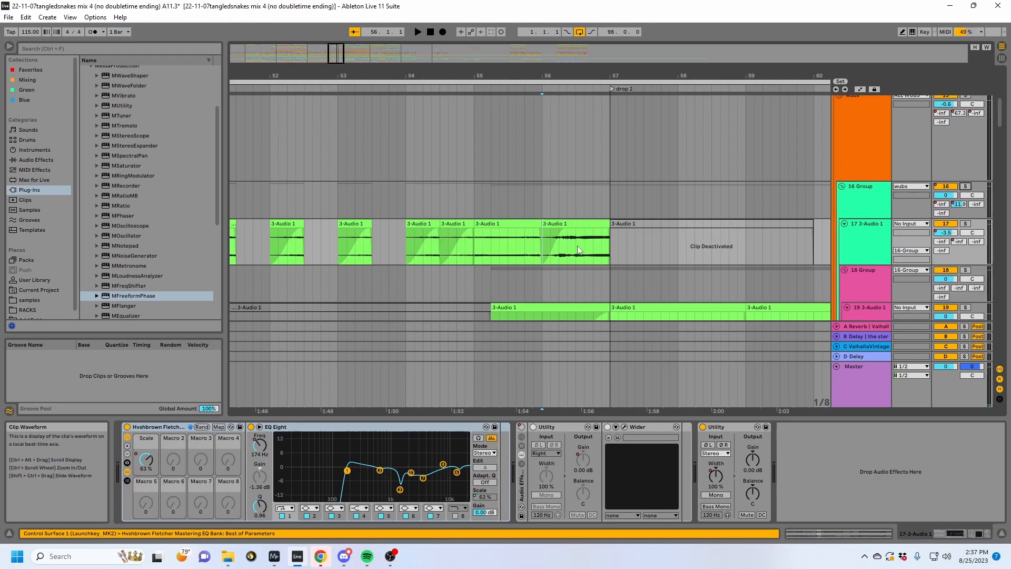
drag(618, 76, 616, 13)
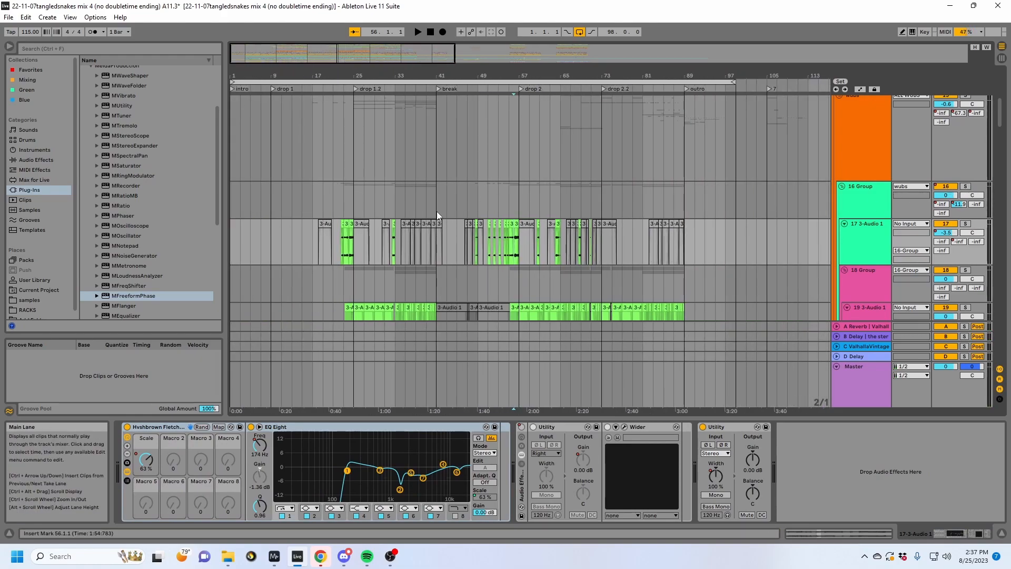
click(522, 202)
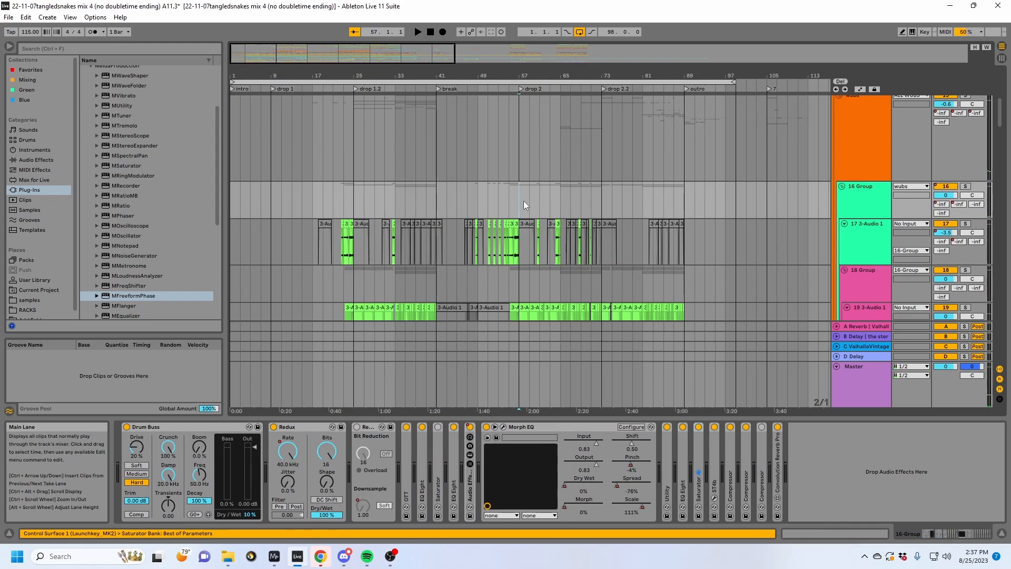
key(space)
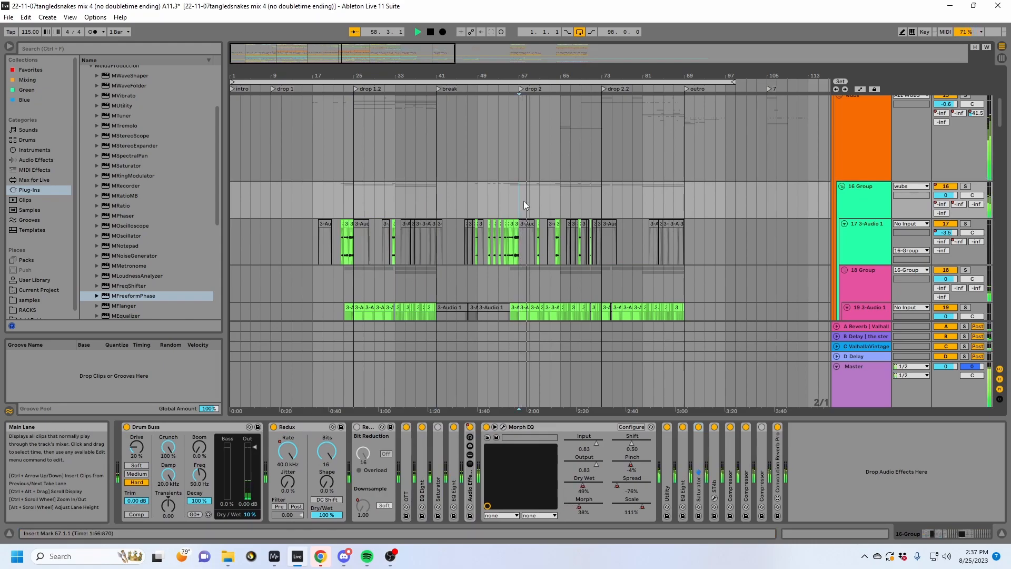
Step: Fold the wubs subgroup during playback, look down past the drums and SUB tracks, and stop playback
scroll(827, 205, up, 1)
scroll(827, 203, up, 2)
click(839, 157)
scroll(837, 168, down, 9)
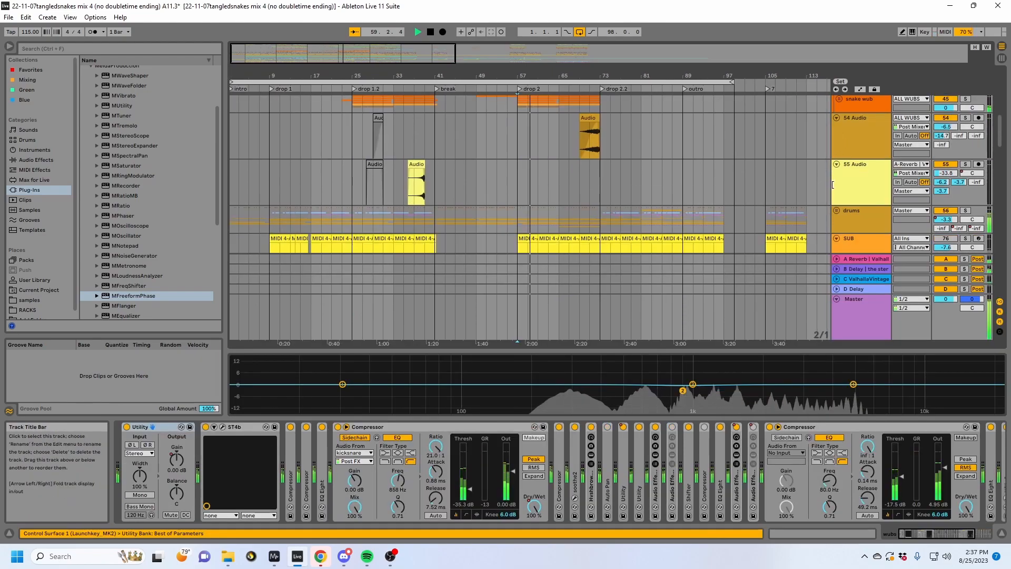
scroll(856, 151, down, 5)
key(space)
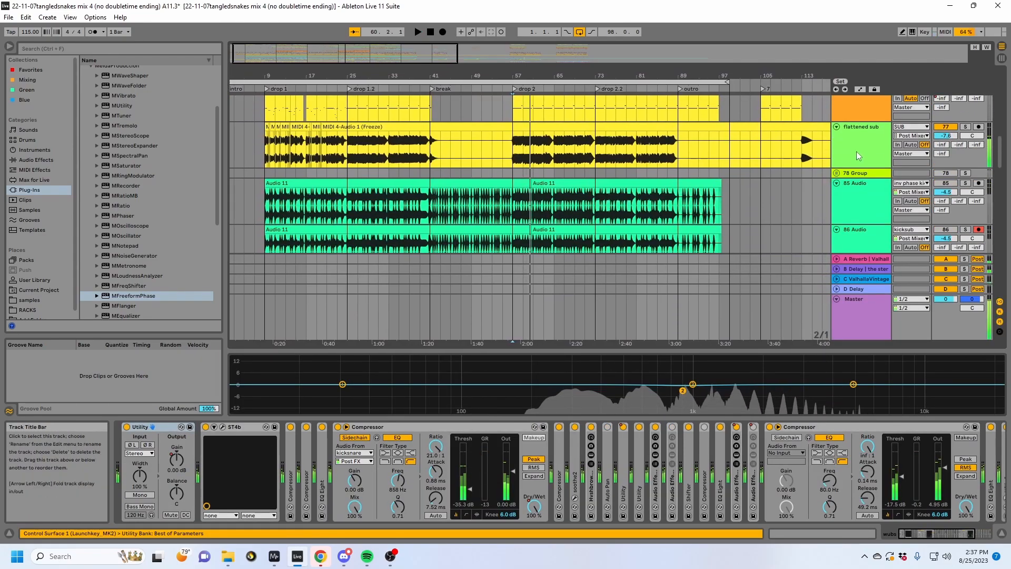
Step: Inspect the 97 Audio track's effects and unfold the bell 2 group
scroll(856, 151, down, 3)
scroll(856, 152, down, 3)
click(856, 152)
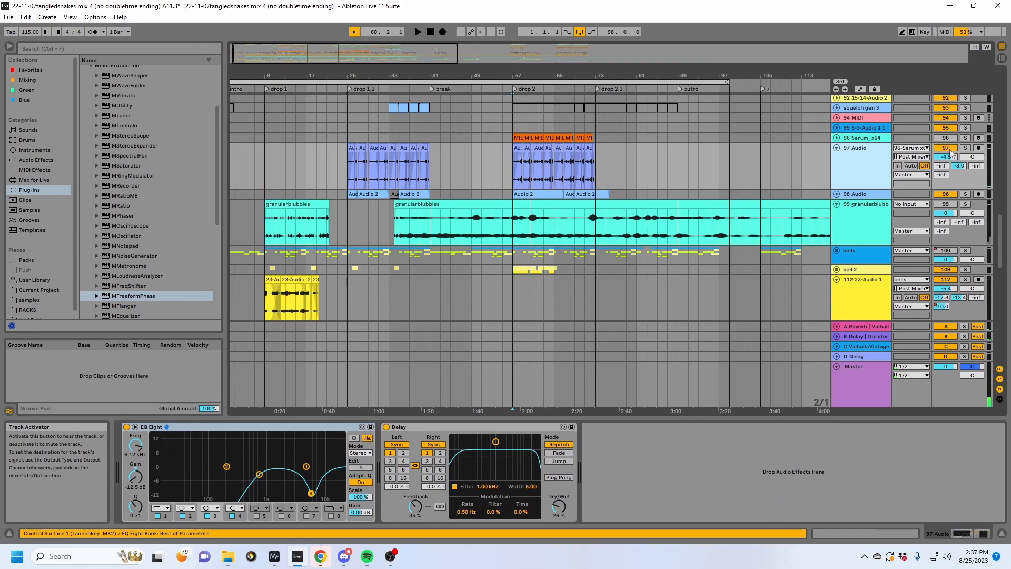
scroll(722, 209, down, 2)
click(836, 203)
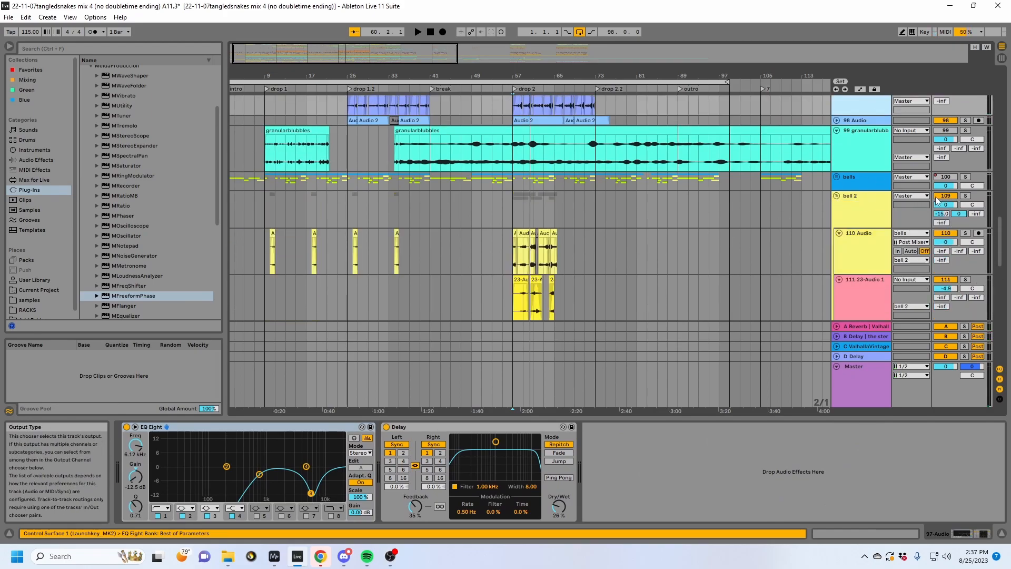
Step: Audition the bell 2 group in solo from 57.1.1 while inspecting the device chains of bells, bell 2 and its nested tracks
click(865, 184)
key(space)
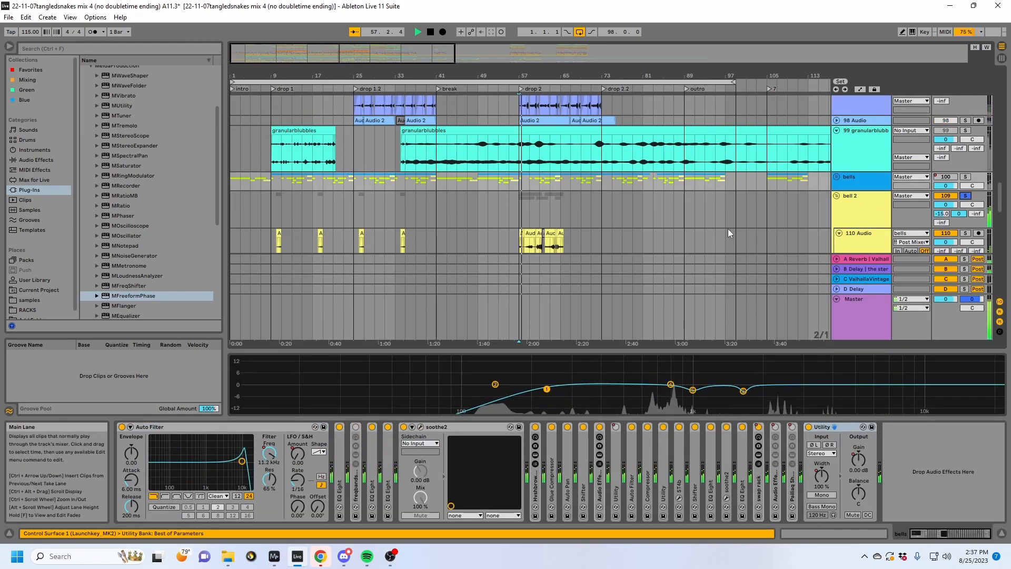
click(854, 207)
scroll(852, 208, down, 2)
click(852, 206)
click(849, 229)
click(852, 174)
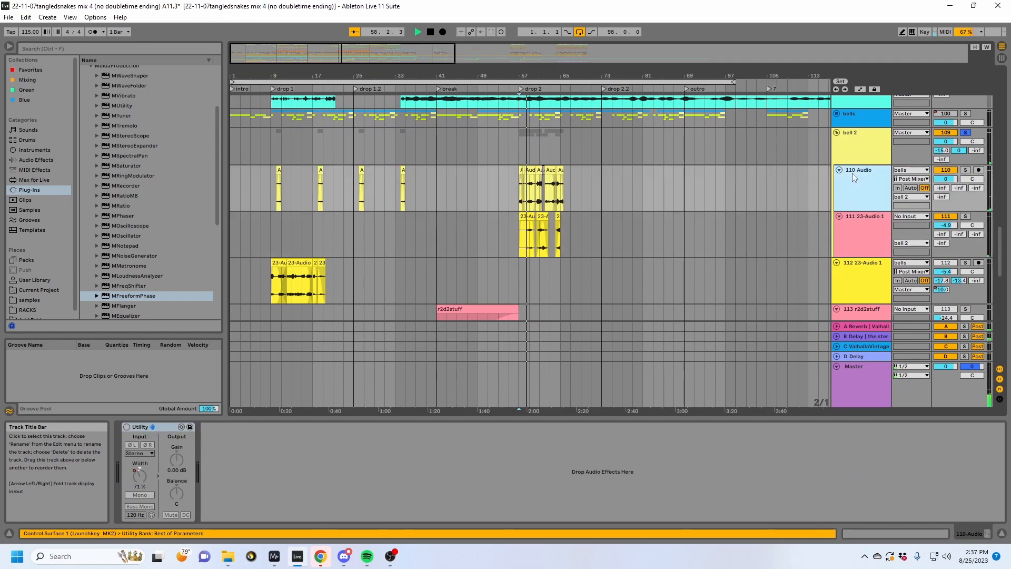
click(849, 162)
Step: Examine the bell 2 group's clips and swap rack at drop 2, and check the sound in the external audio analyzer
drag(520, 75, 571, 165)
click(557, 203)
click(554, 236)
click(557, 195)
click(562, 144)
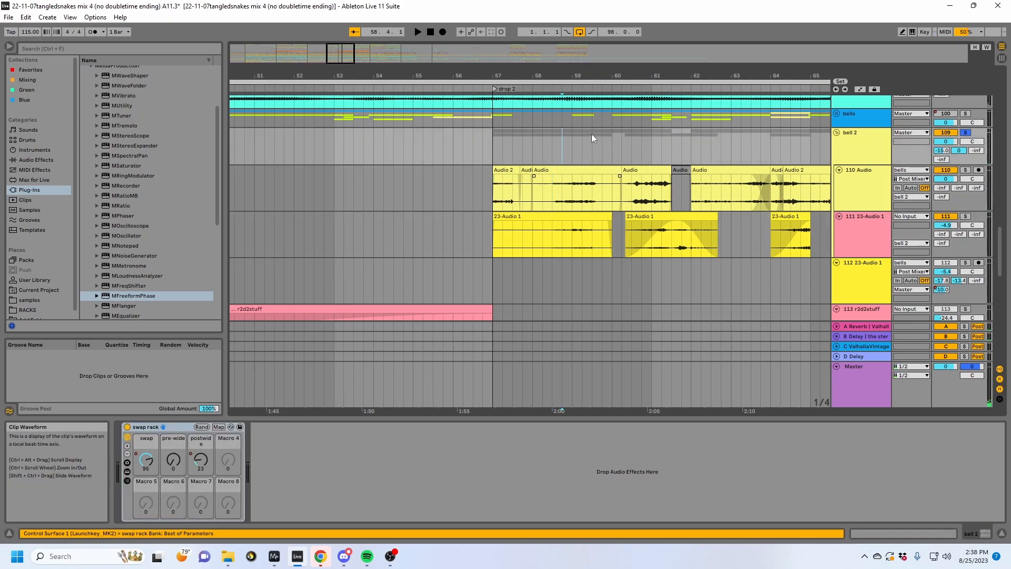
click(274, 562)
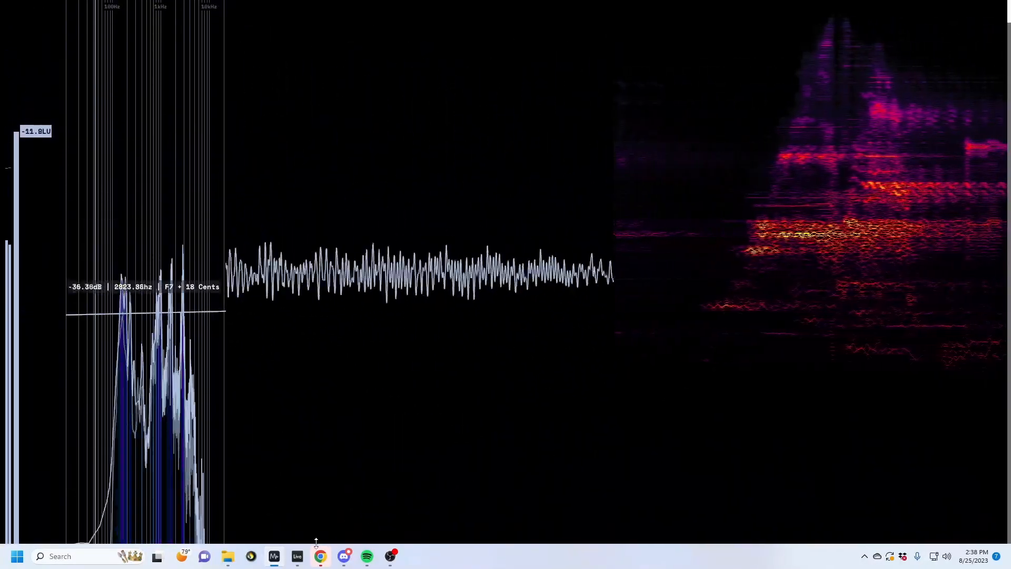
click(296, 557)
Step: Inspect the 110 Audio clips around bar 61 and the bell 2 swap rack, and play the full mix
scroll(1003, 246, up, 4)
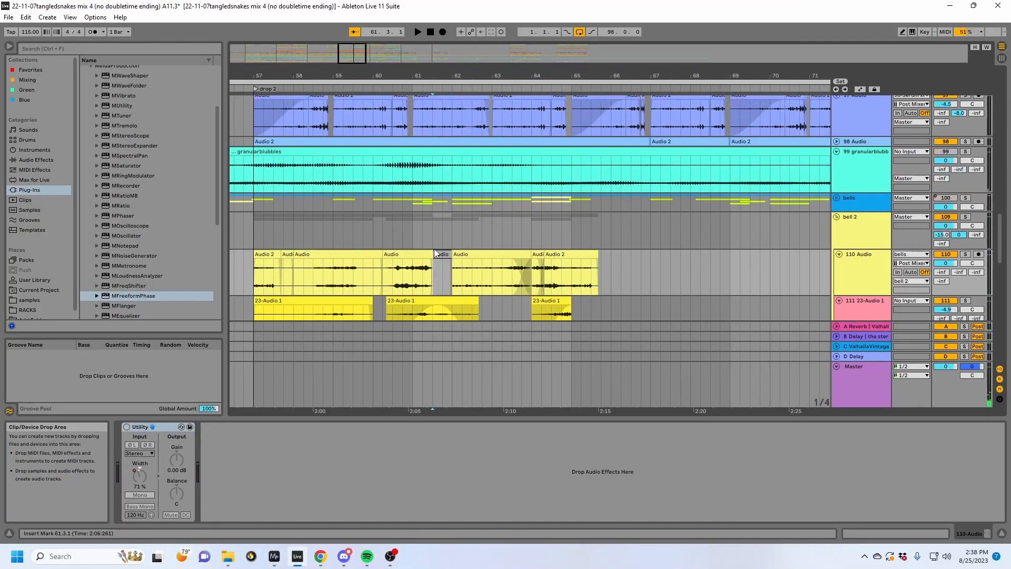
click(428, 240)
click(403, 273)
click(551, 232)
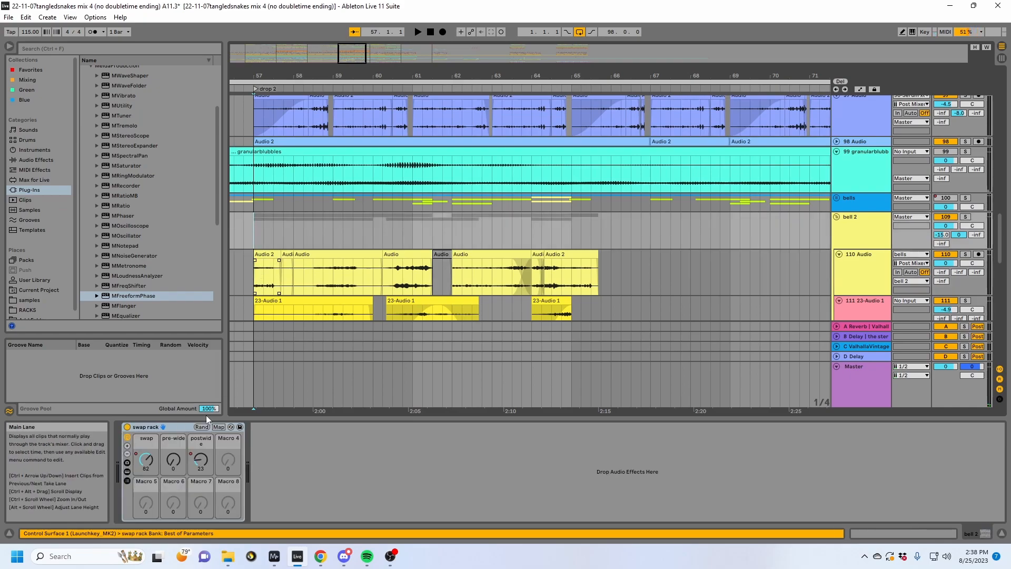
key(space)
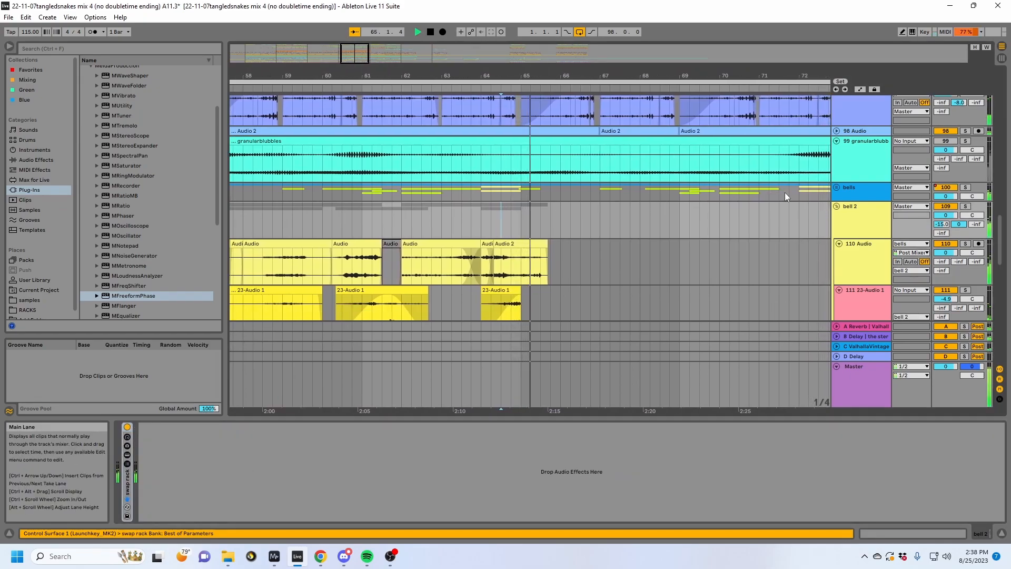
Step: Look through the tracks around granularblubbles and bell 2 during playback, place the insert marker at 71.3.1 and stop playback
scroll(785, 193, up, 3)
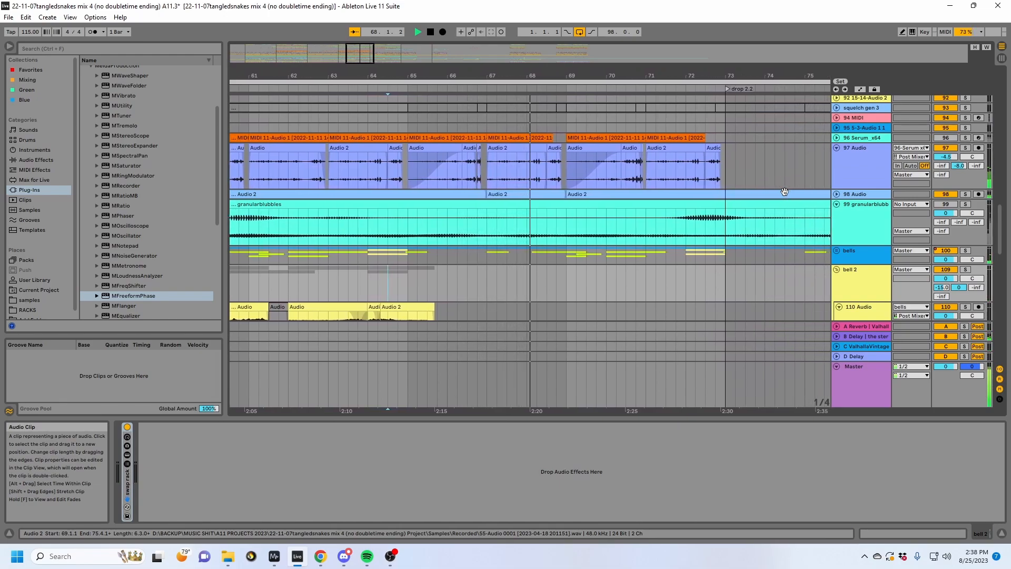
scroll(785, 192, up, 3)
scroll(785, 193, down, 3)
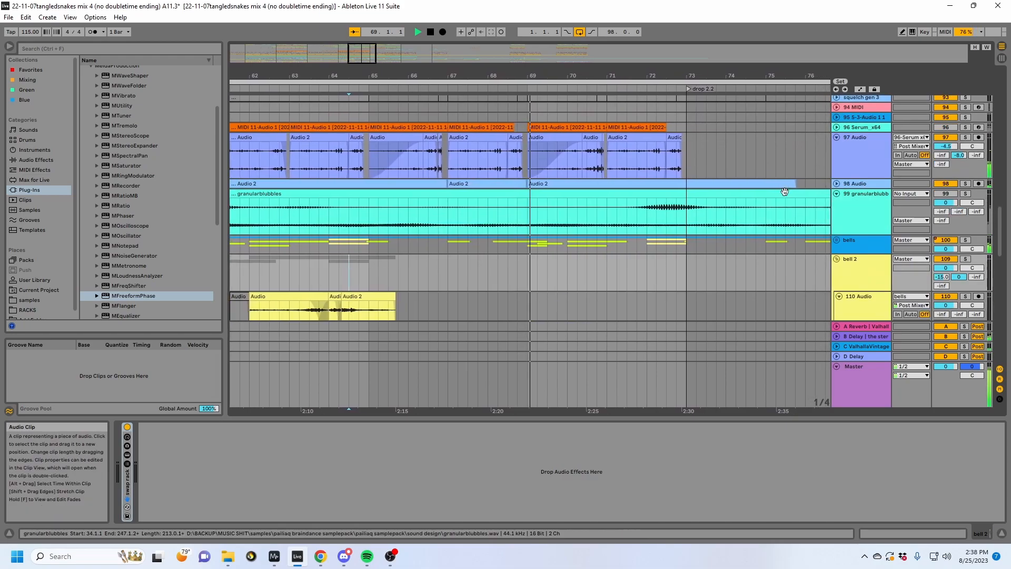
click(604, 287)
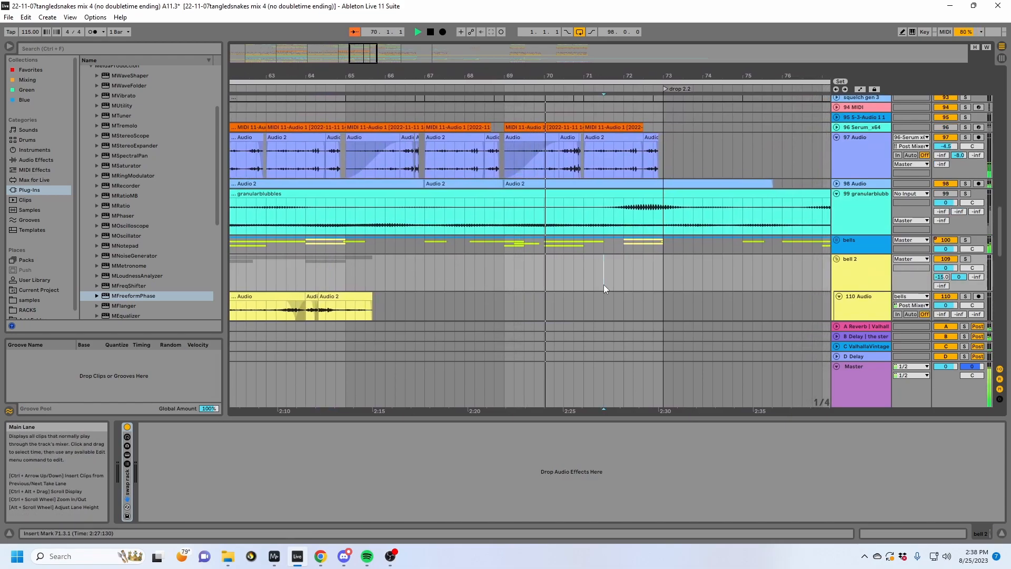
key(space)
scroll(605, 286, up, 3)
scroll(604, 285, down, 2)
scroll(604, 284, down, 4)
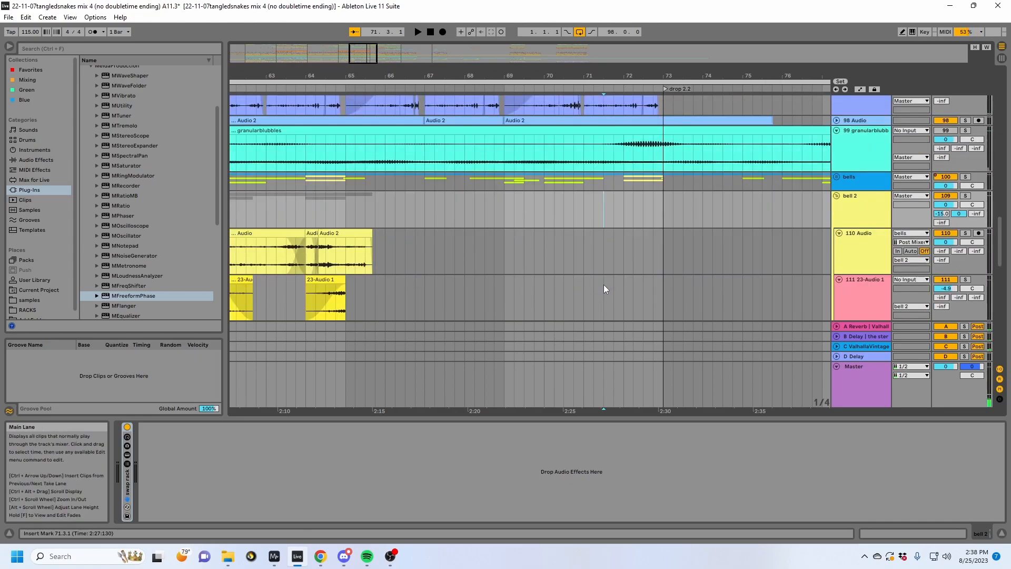
Step: Unfold the bells group, inspect its device chain and show its Auto Filter Frequency automation across the arrangement
scroll(603, 284, up, 5)
click(837, 261)
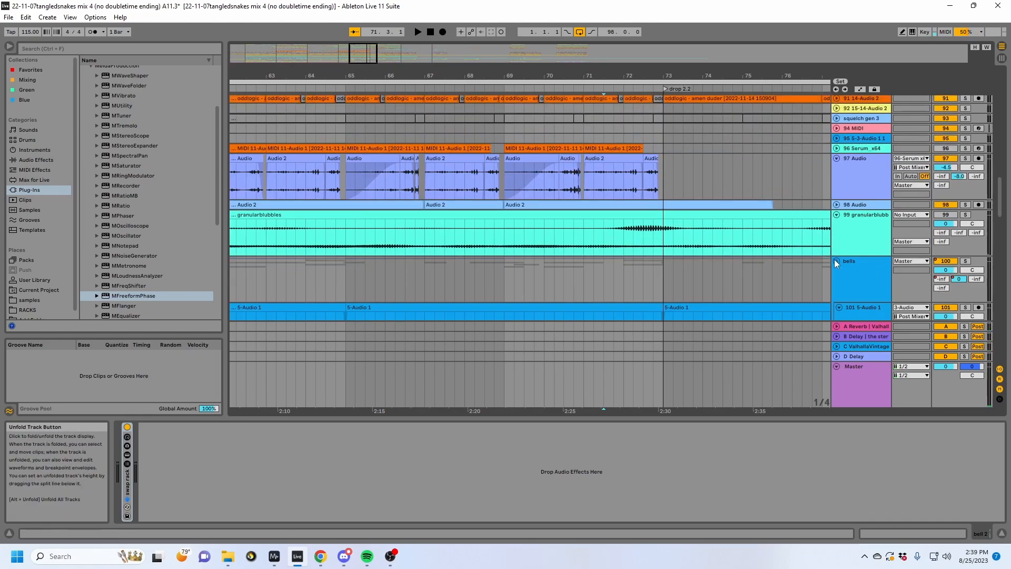
click(864, 273)
scroll(858, 277, down, 6)
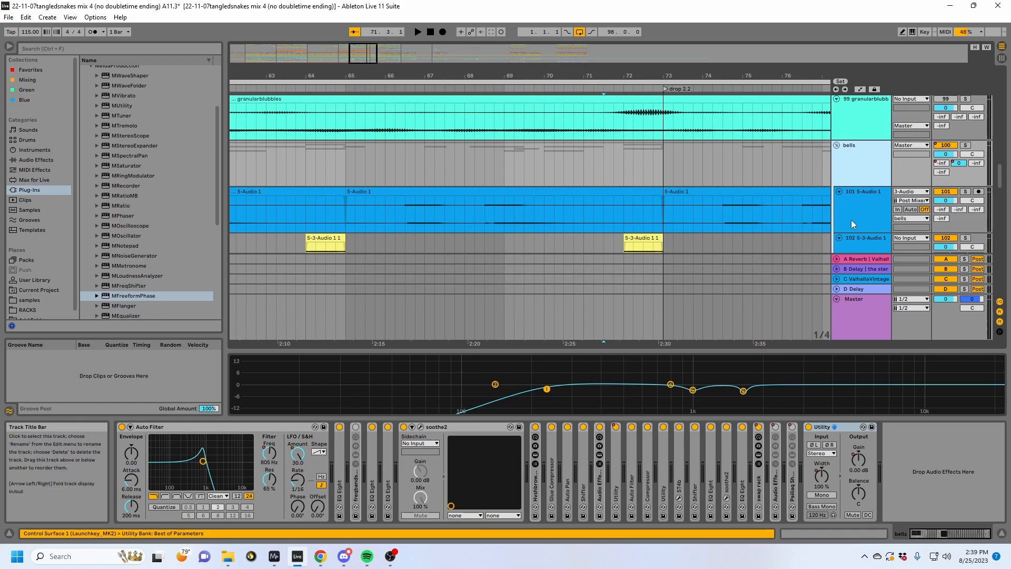
key(a)
drag(438, 70, 438, 34)
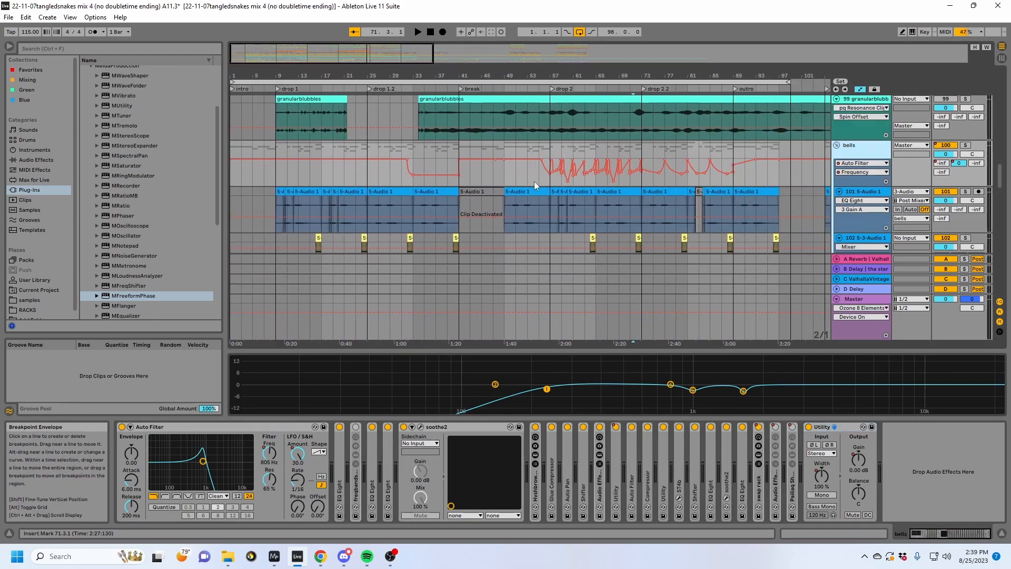
Step: Play the bells group's filter automation from 57.1.1, follow the envelope toward drop 2.2 and stop playback
mouse_move(557, 78)
mouse_down()
mouse_move(557, 100)
mouse_move(572, 77)
mouse_up()
key(space)
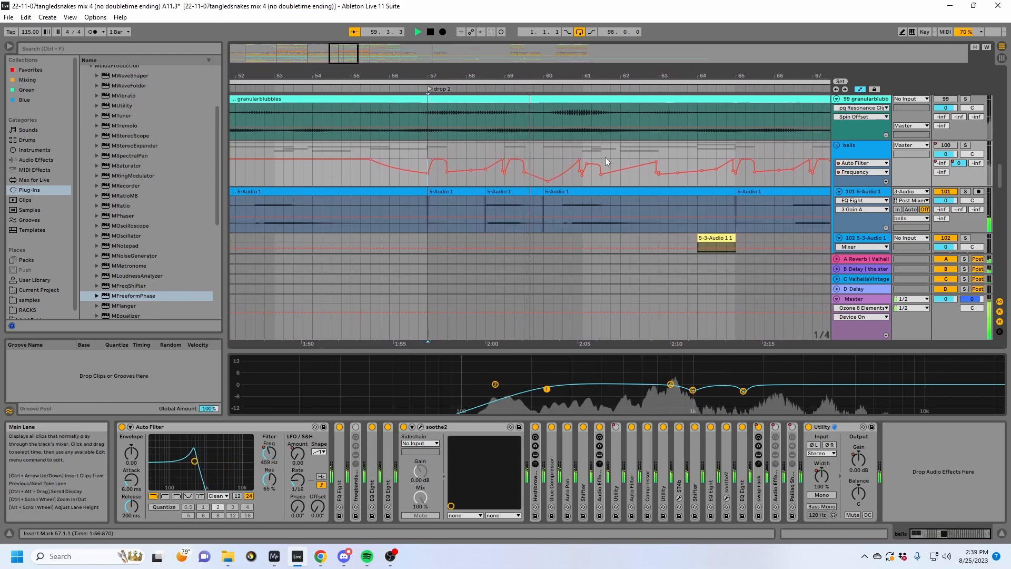
drag(558, 75, 293, 79)
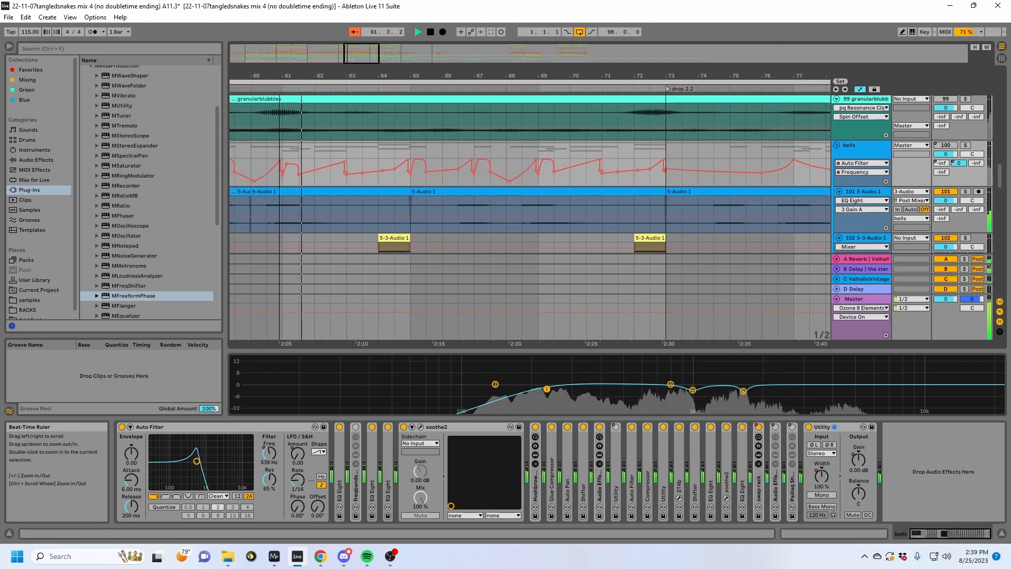
key(space)
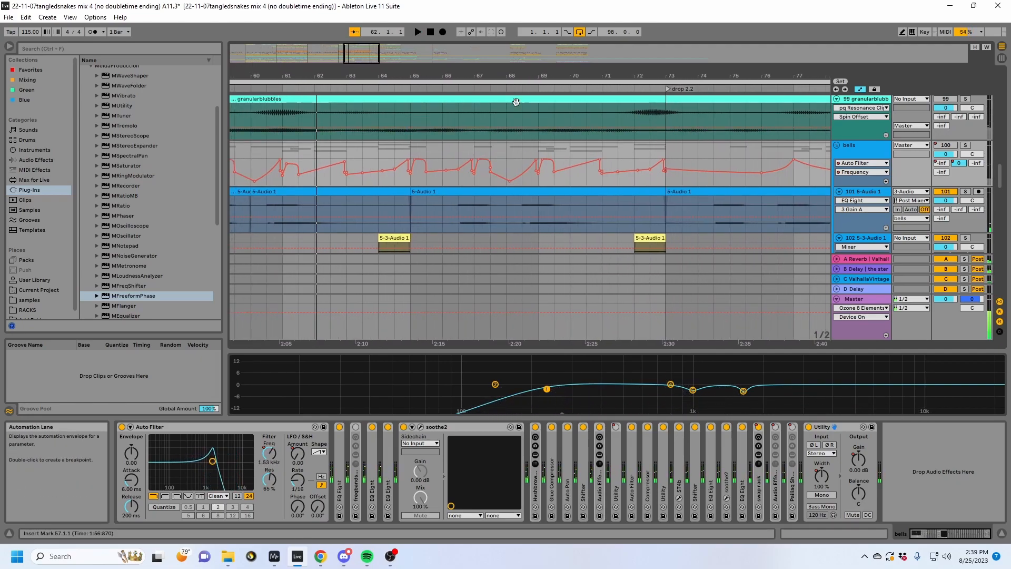
Step: Review the bells filter automation up to the outro, hide the automation and play from 71.1.1
drag(523, 71, 438, 59)
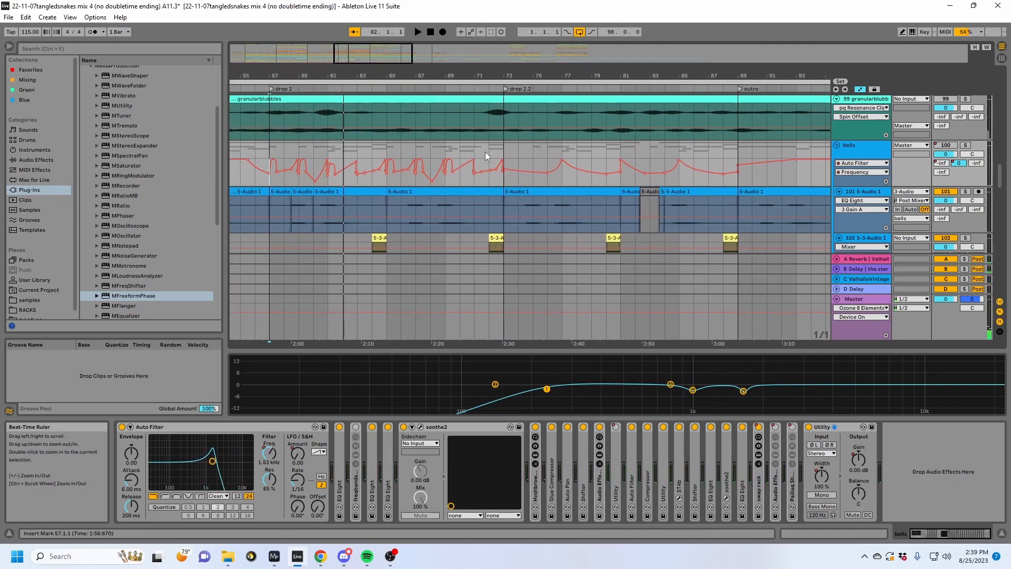
click(491, 182)
key(a)
click(475, 181)
key(space)
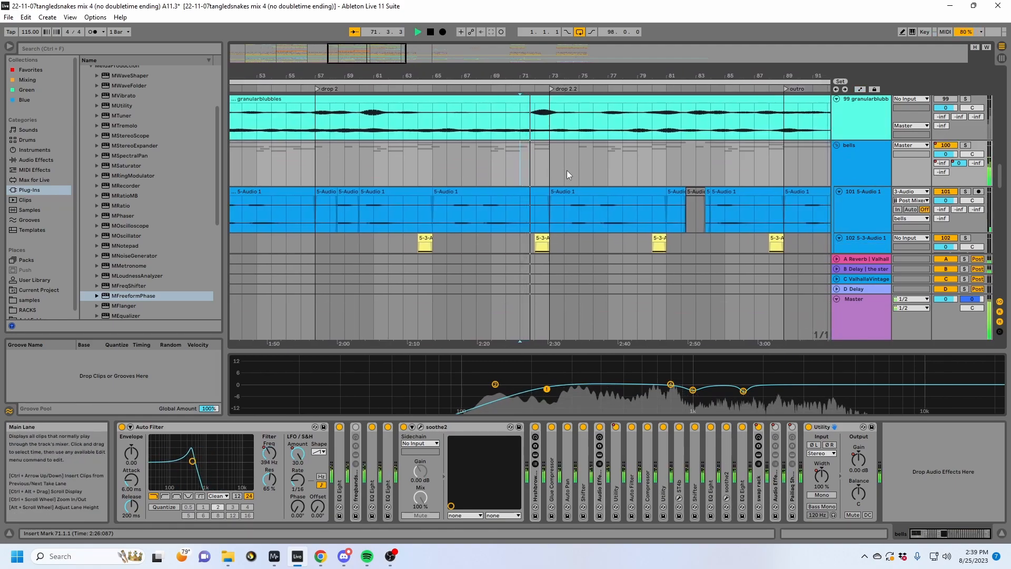
Step: Return to the ALL WUBS tracks during playback, unfold the wubs subgroup and look through its nested tracks
scroll(567, 169, up, 10)
scroll(567, 170, up, 10)
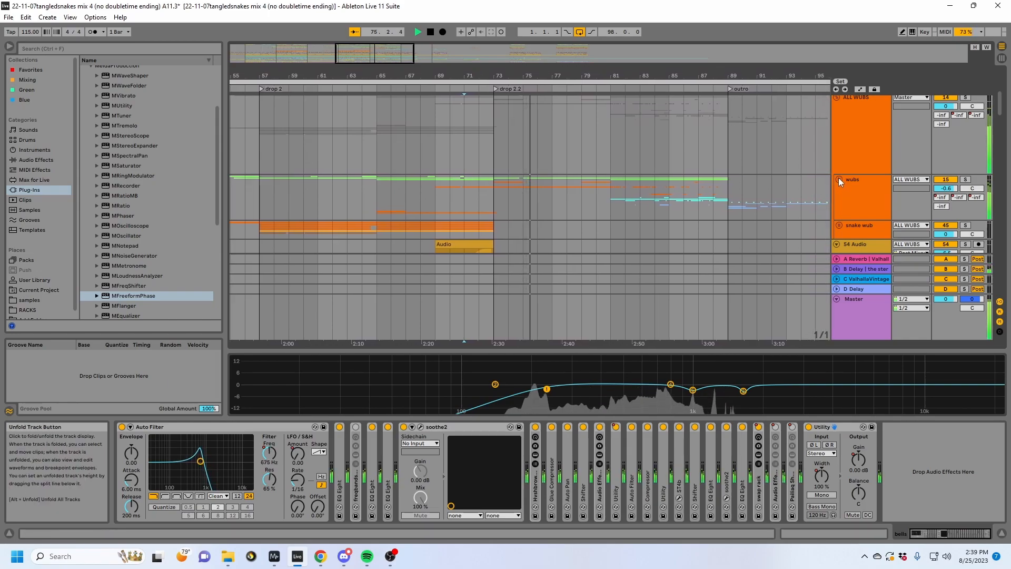
click(839, 179)
scroll(546, 210, down, 3)
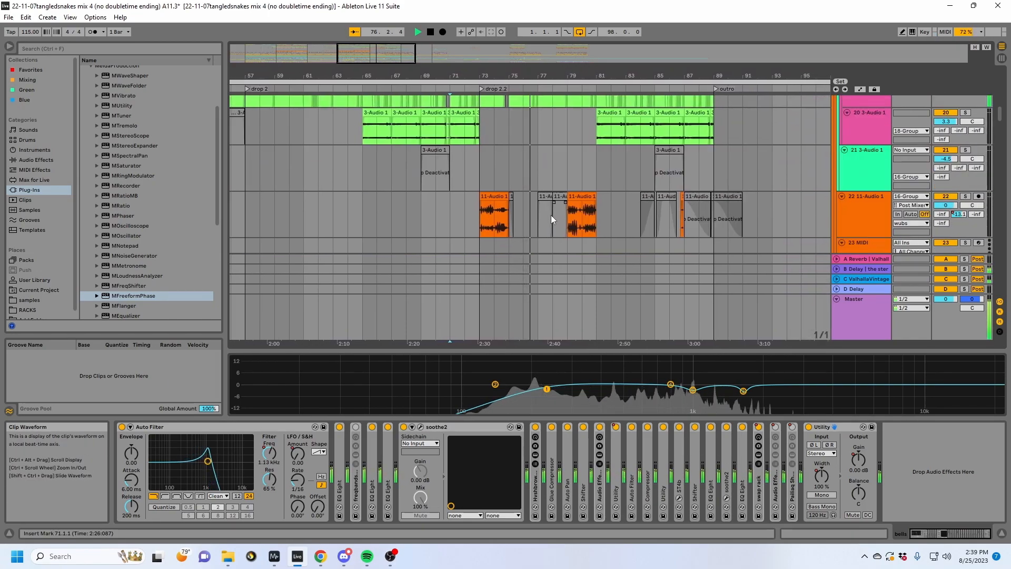
scroll(552, 215, down, 3)
Step: Examine the 22 11-Audio 1 clips in drop 2.2 and inspect the FM Morph EQ track's device chain
drag(473, 77, 472, 111)
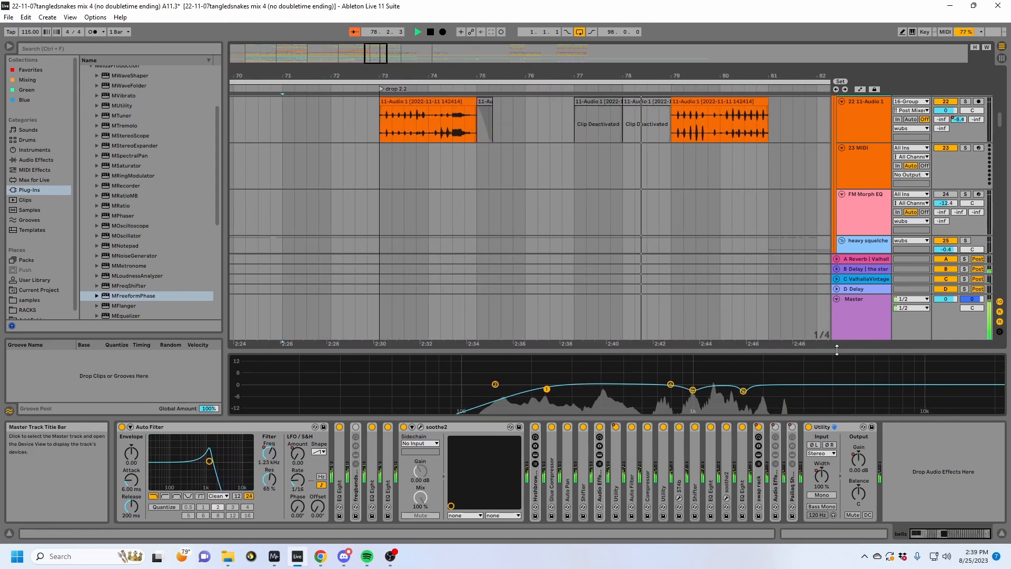
click(733, 209)
scroll(472, 206, down, 2)
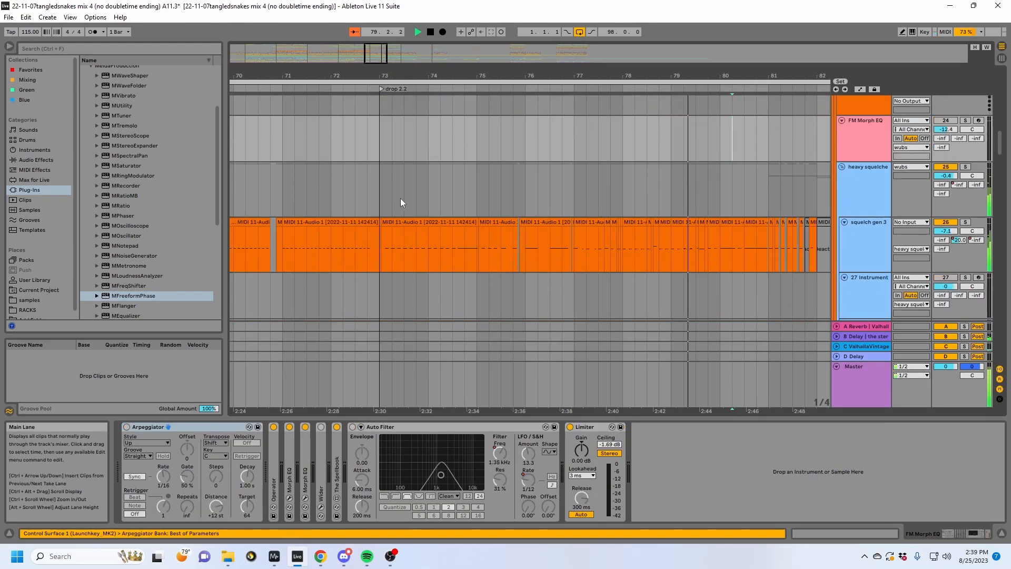
Step: Select 71.4.1 to 73.1.1 on the heavy squelches group and play the lead-in to drop 2.2
click(368, 203)
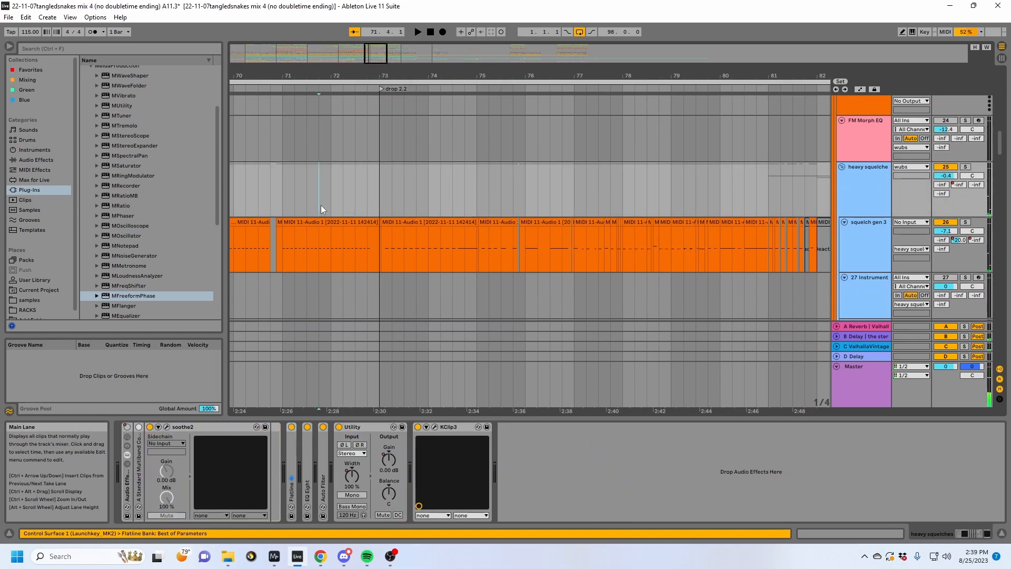
mouse_move(305, 197)
mouse_down()
mouse_move(371, 196)
mouse_move(317, 209)
mouse_move(377, 208)
mouse_up()
click(371, 196)
click(372, 203)
key(space)
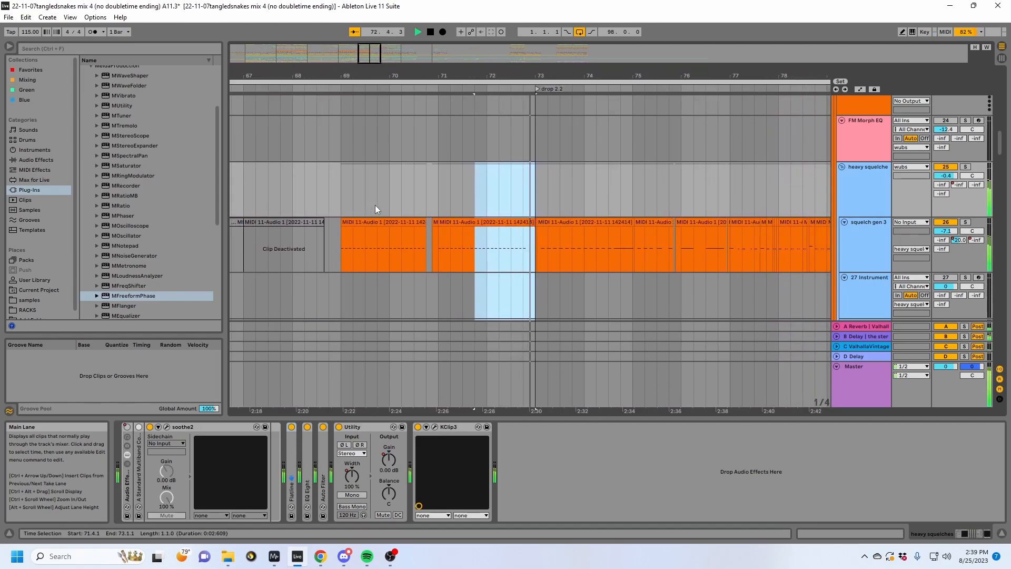
Step: Look through the tracks of the heavy squelches group during playback, stop, and return to the squelch gen 3 track
scroll(506, 248, down, 1)
scroll(511, 256, down, 1)
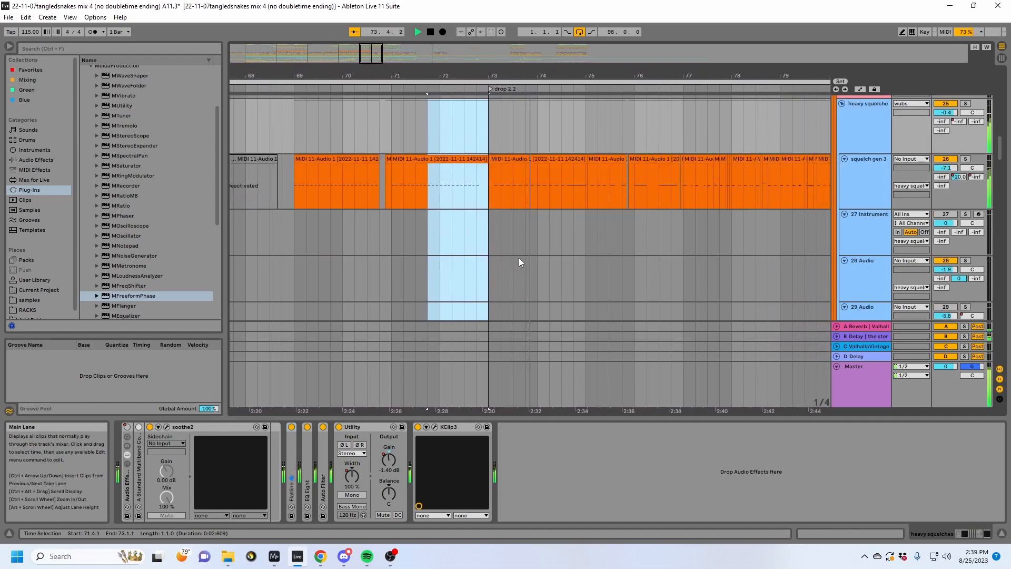
scroll(495, 259, down, 5)
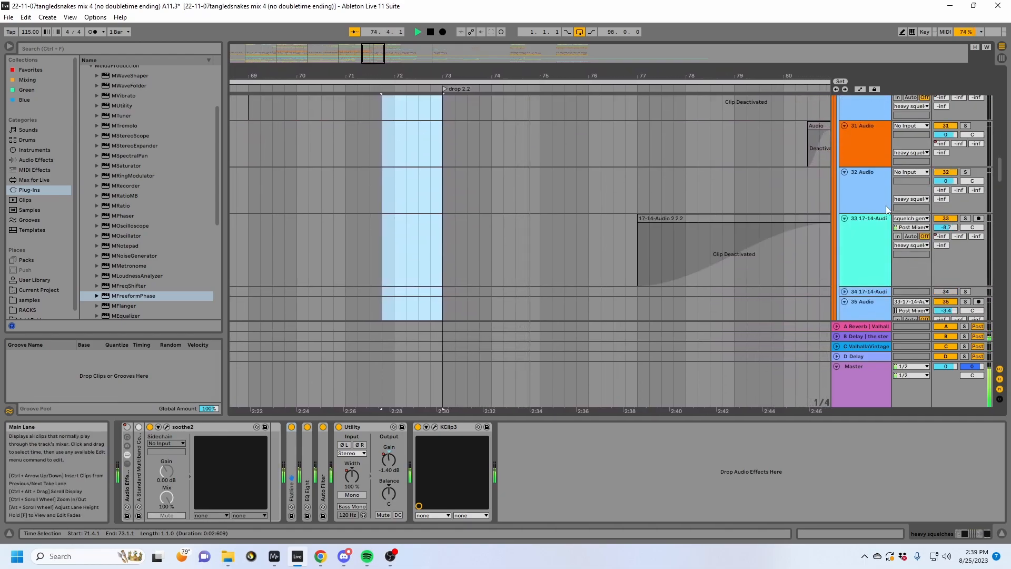
key(space)
mouse_move(1000, 164)
mouse_down()
mouse_move(998, 132)
mouse_move(998, 148)
mouse_up()
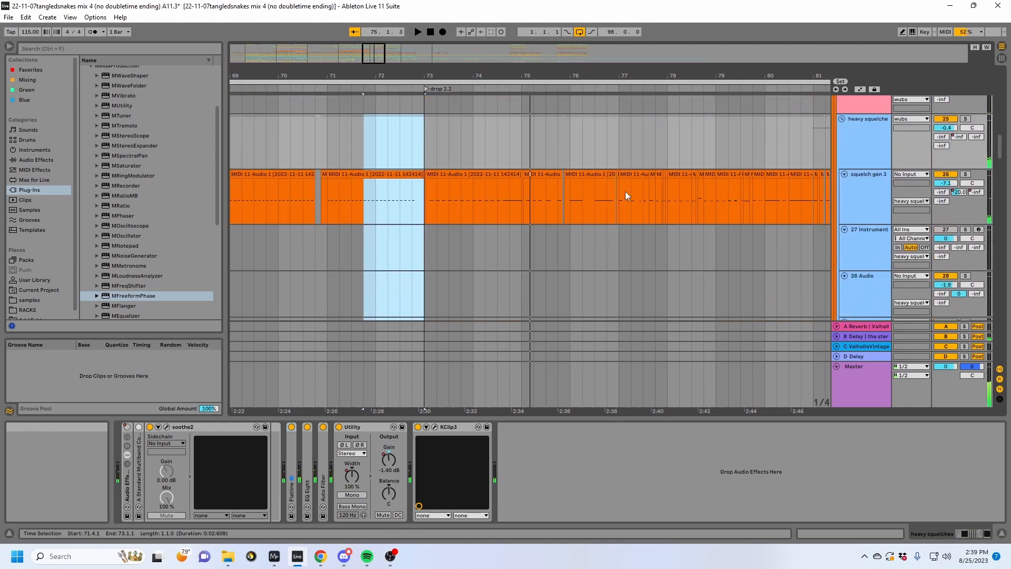
Step: Open the squelch gen 3 device chain, fold The Spellbook, and inspect the nested Audio Effect Rack with its Auto Filter chains
click(447, 203)
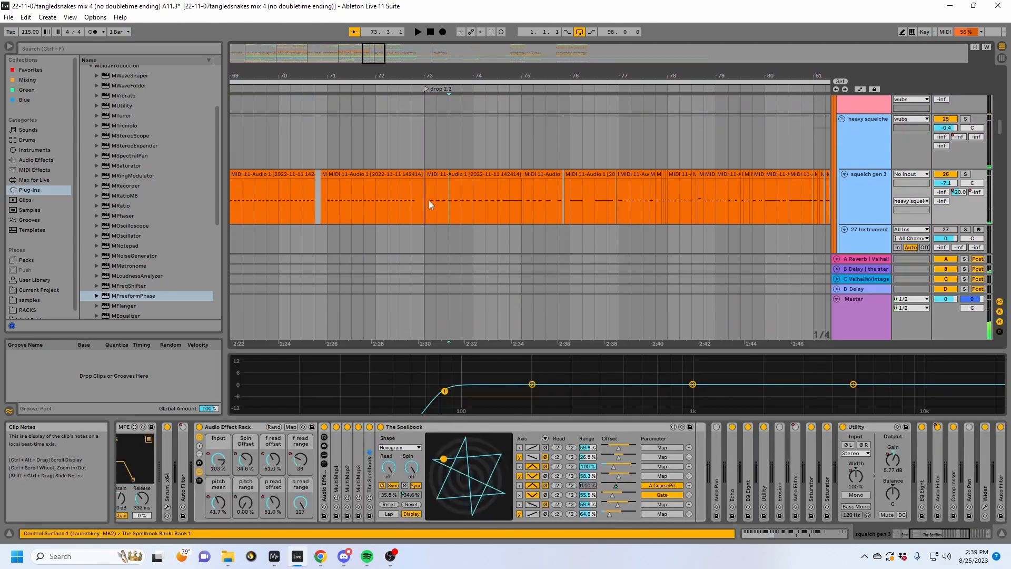
double_click(414, 428)
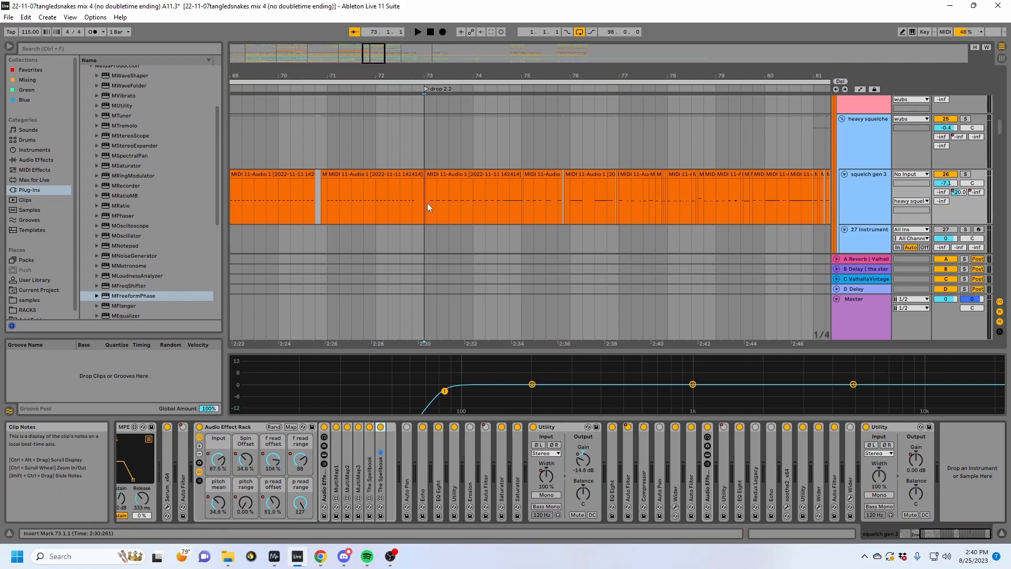
double_click(321, 484)
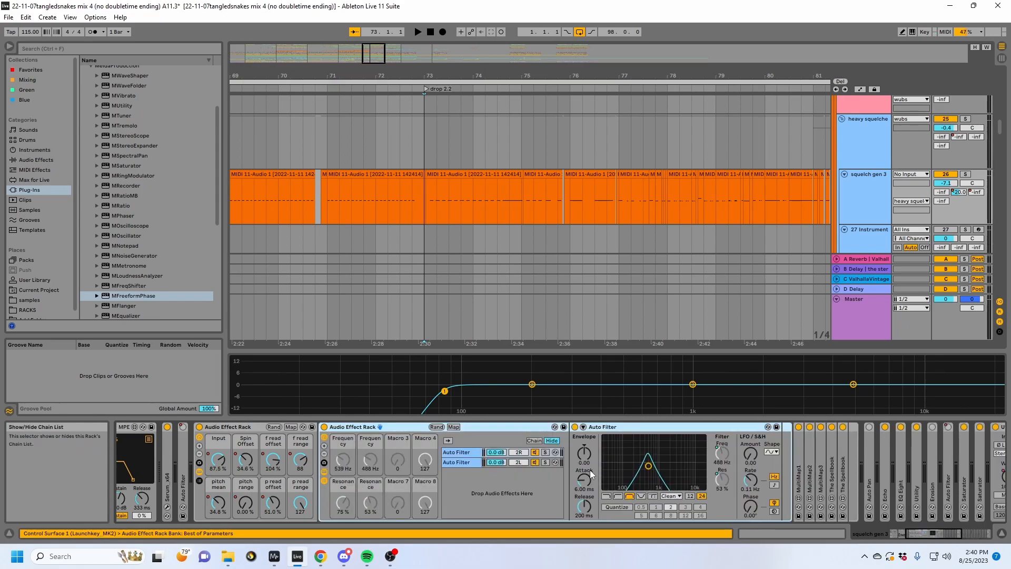
double_click(628, 433)
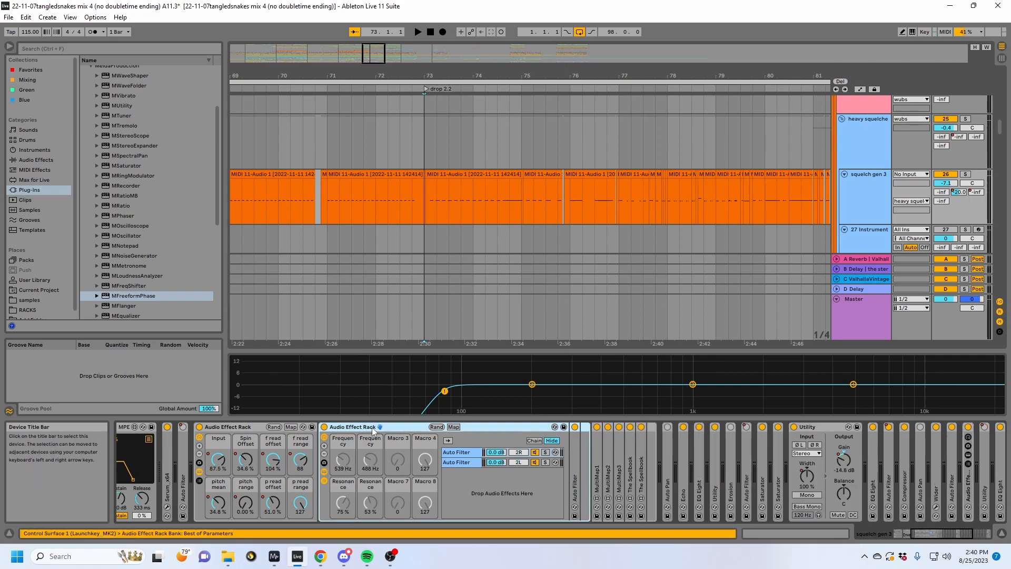
double_click(372, 428)
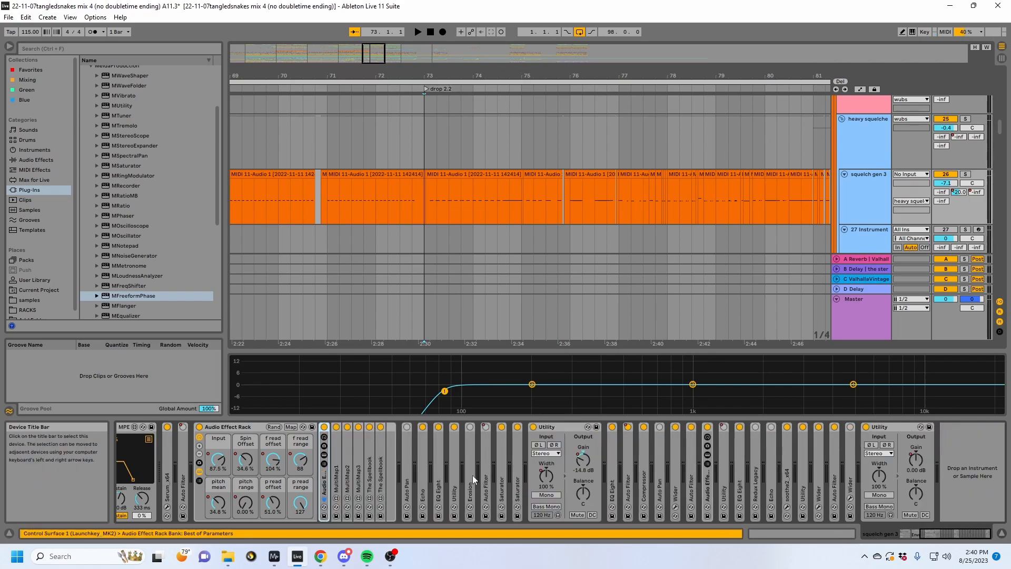
Step: Inspect the Digital Clip Saturator on squelch gen 3, fold it again, and look over the remaining effects in the chain
double_click(503, 466)
double_click(730, 428)
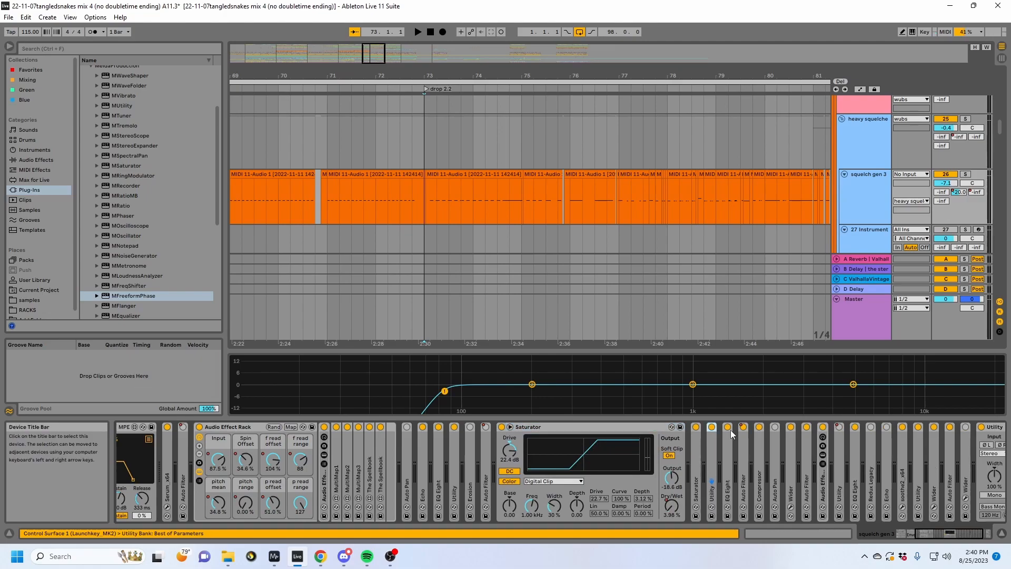
double_click(552, 428)
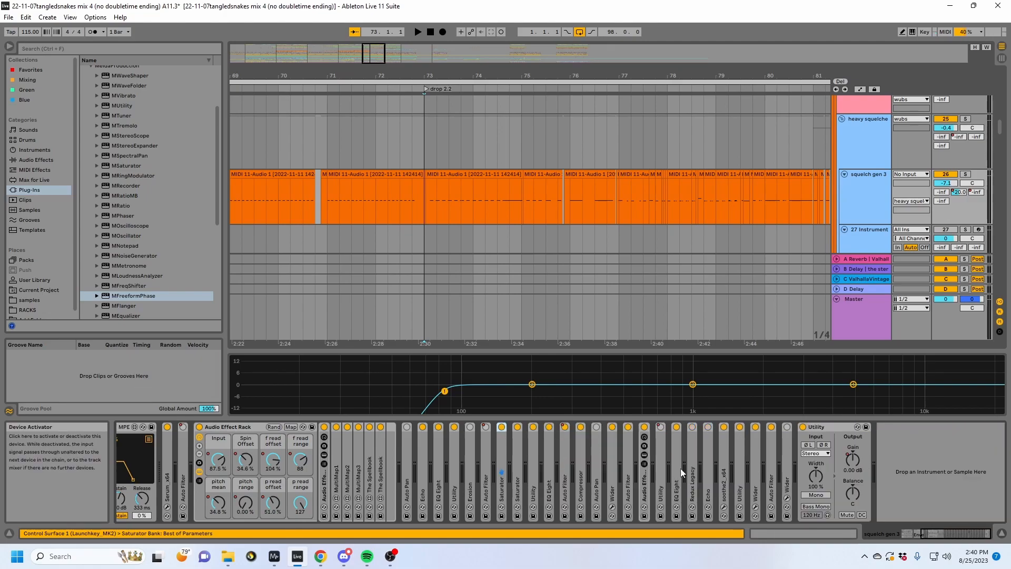
double_click(634, 478)
double_click(694, 427)
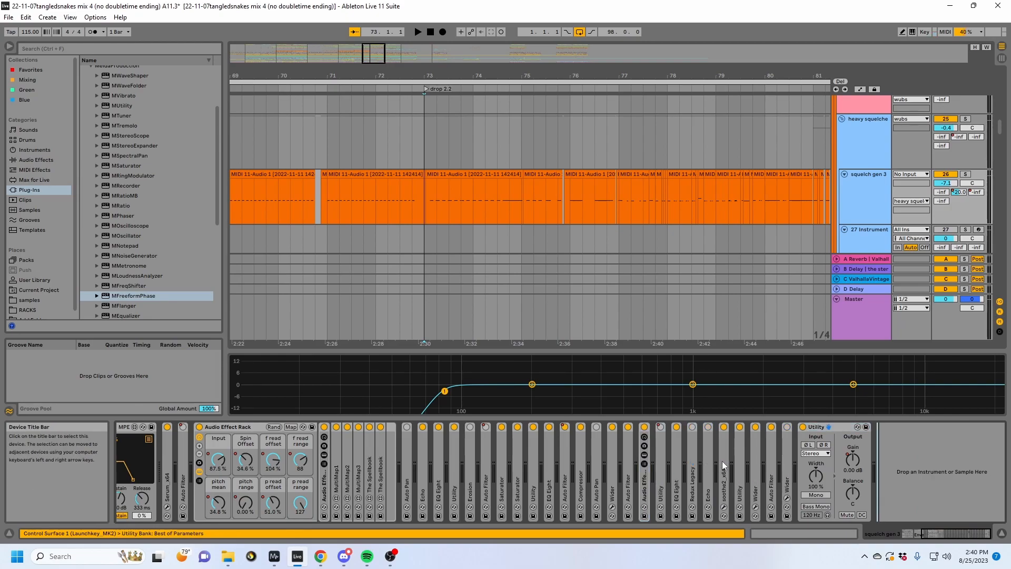
Step: Compare the device chains of the heavy squelches group and 16 Group, returning to the squelch gen 3 track
click(887, 138)
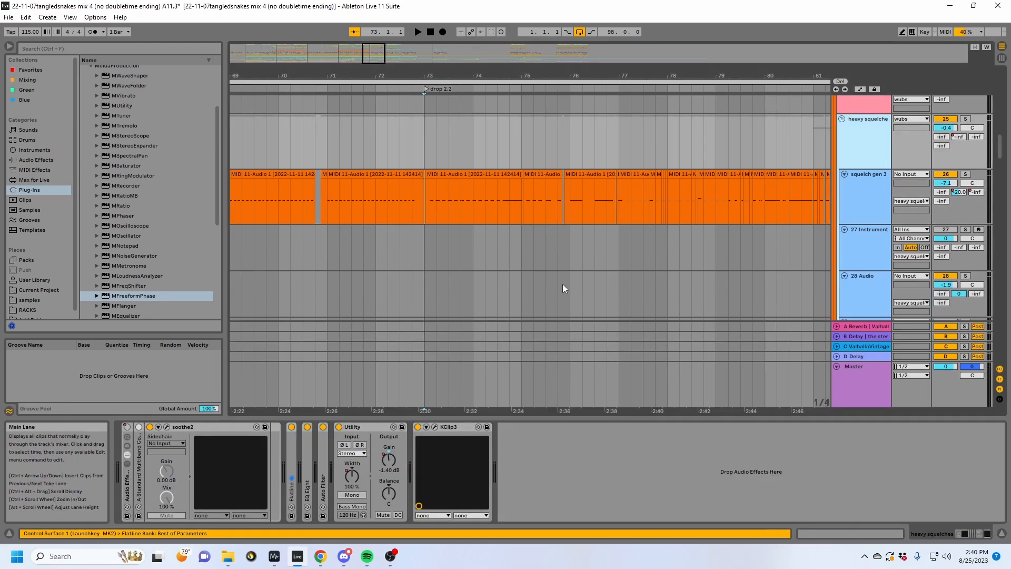
scroll(747, 201, up, 5)
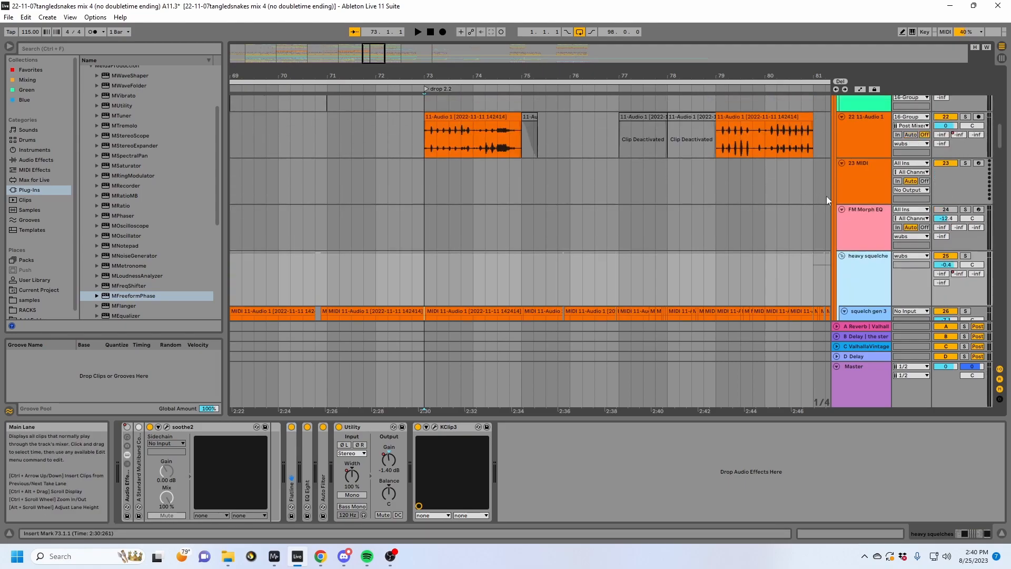
scroll(874, 187, up, 2)
scroll(875, 190, up, 5)
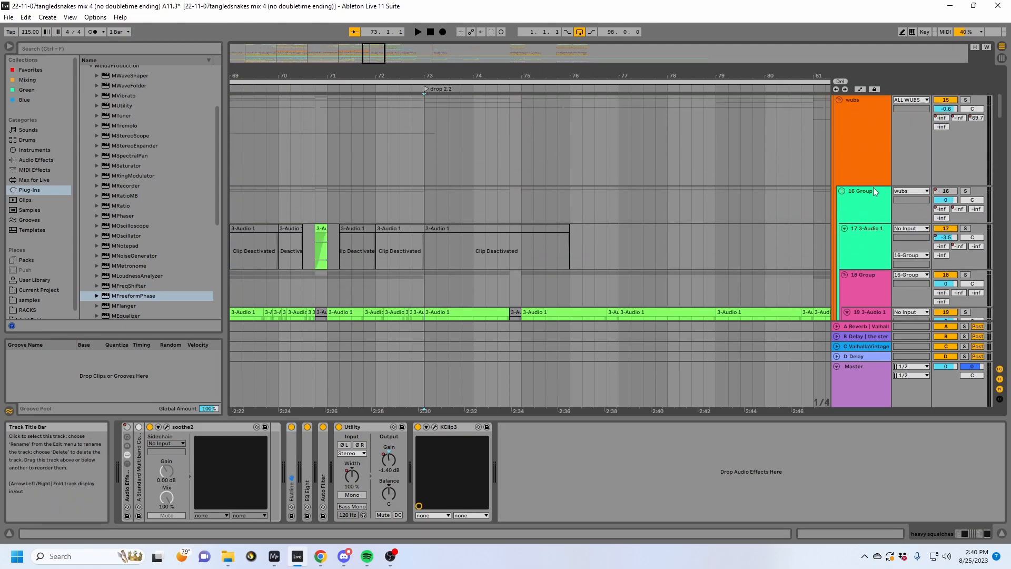
click(874, 191)
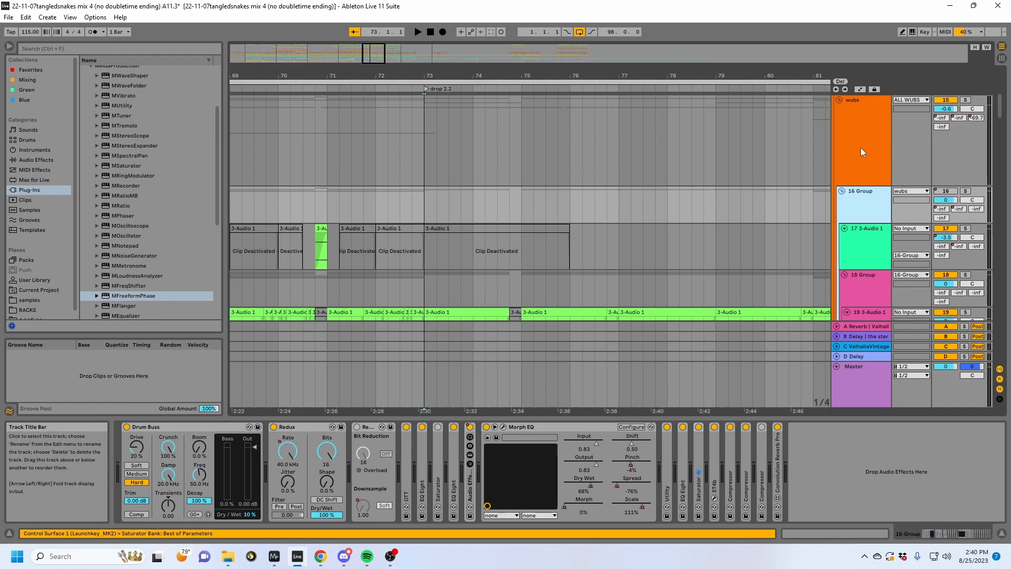
scroll(861, 147, down, 10)
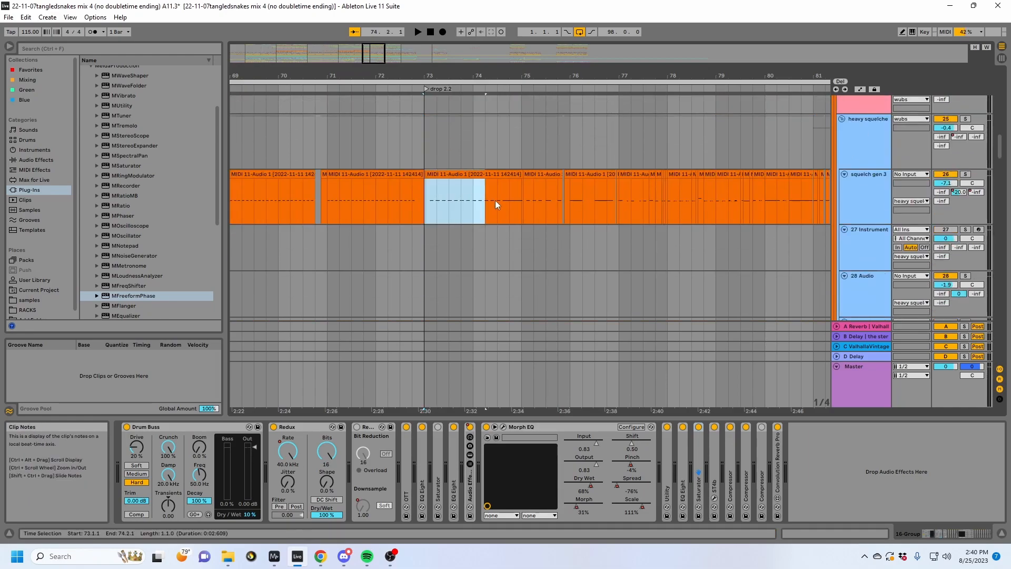
Step: Highlight the squelch gen 3 clips from 73.1.1, set the insert marker at drop 2.2, and unfold the Serum_x64 device
drag(489, 200, 700, 199)
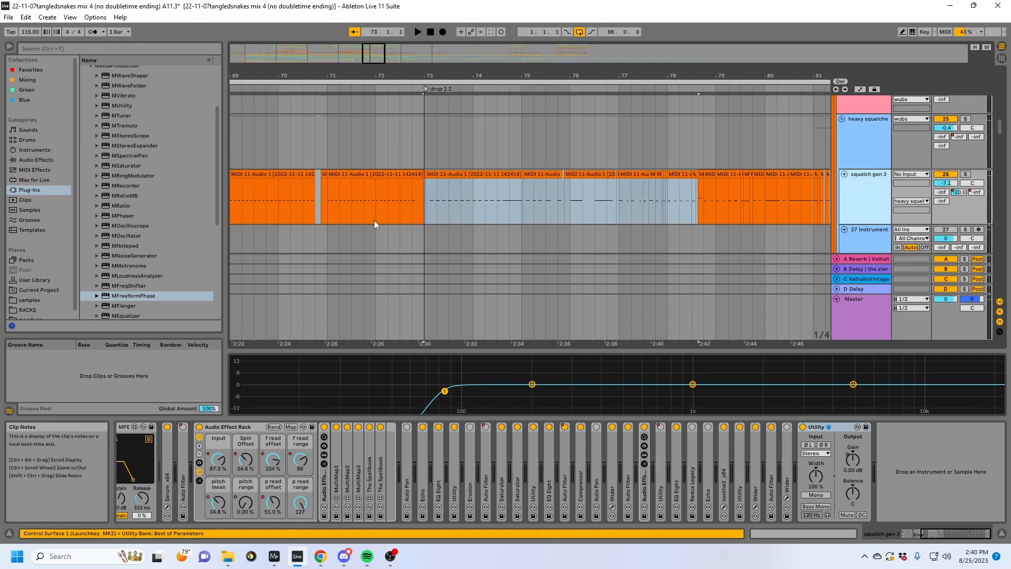
click(420, 206)
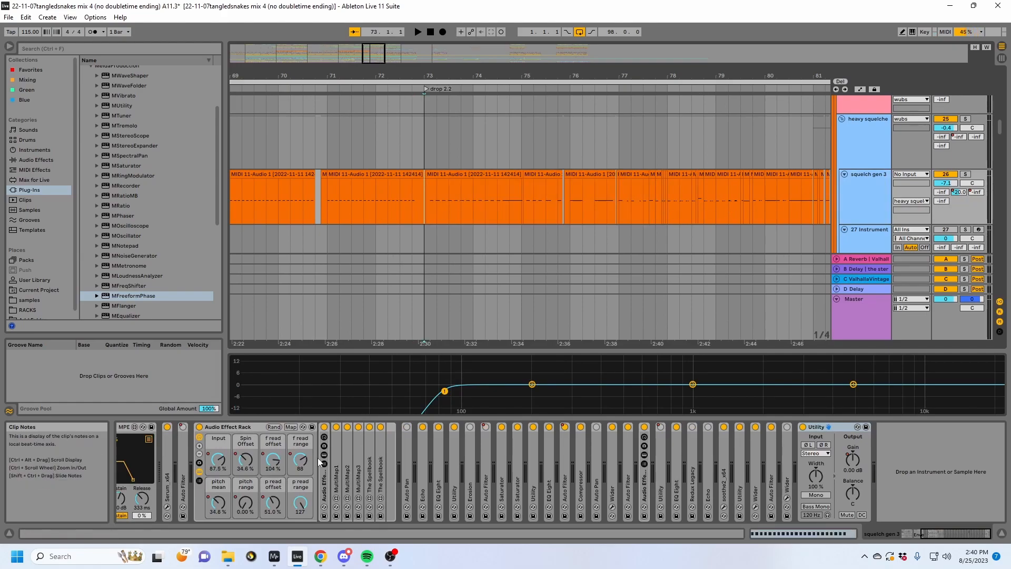
double_click(168, 481)
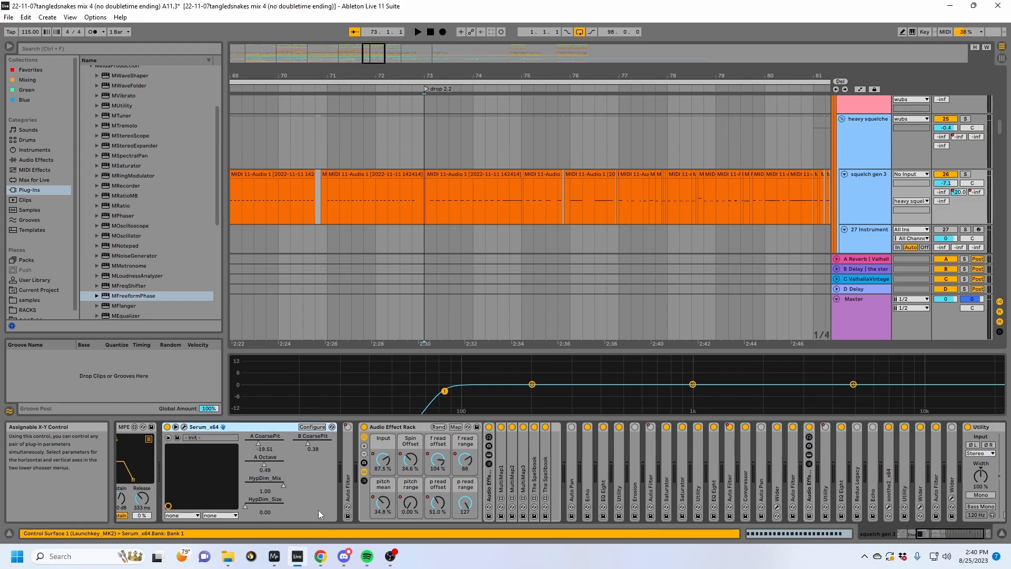
Step: Show the squelch gen 3 automation and bring up the rack's Spin Offset, pitch mean and p read offset envelopes
key(a)
scroll(573, 207, down, 5)
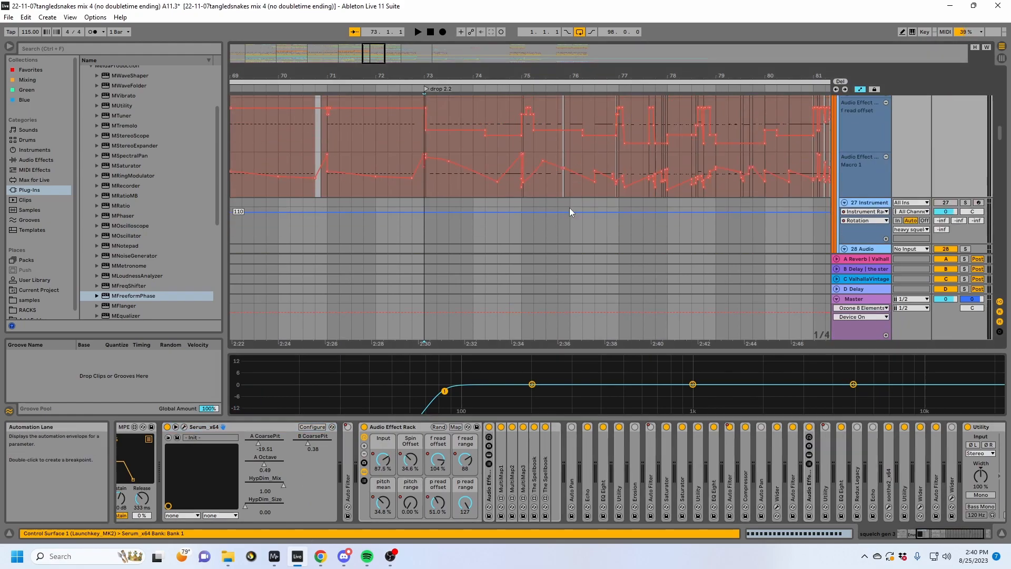
scroll(533, 126, up, 3)
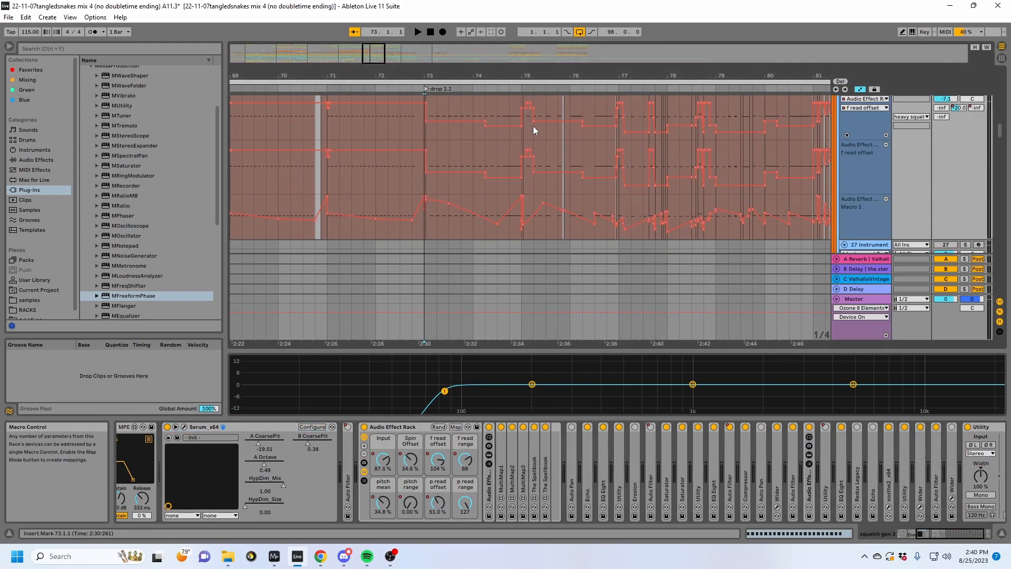
click(410, 464)
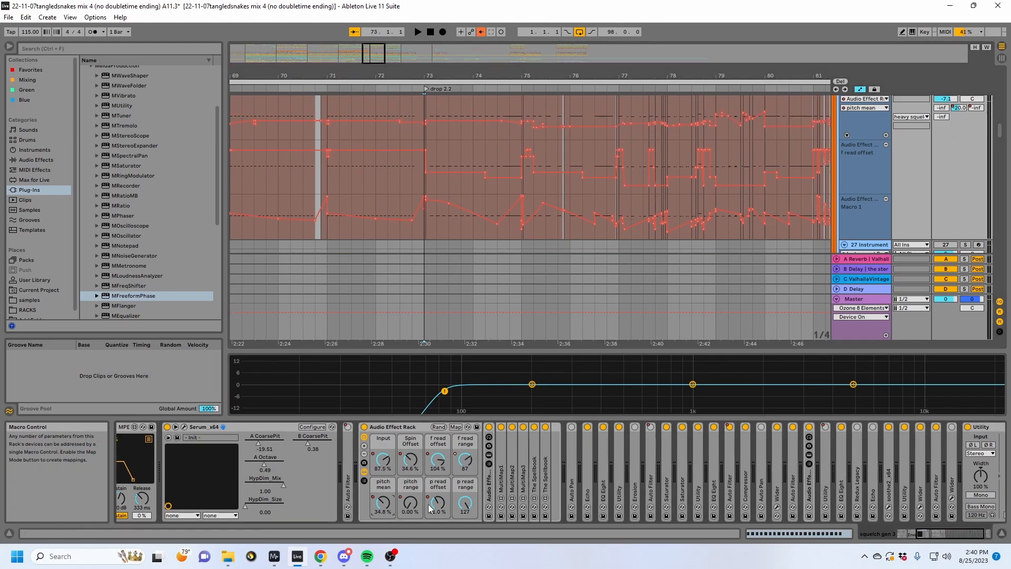
Step: Unfold both The Spellbook devices and play drop 2.2 to watch the macros drive them, then stop playback
double_click(537, 462)
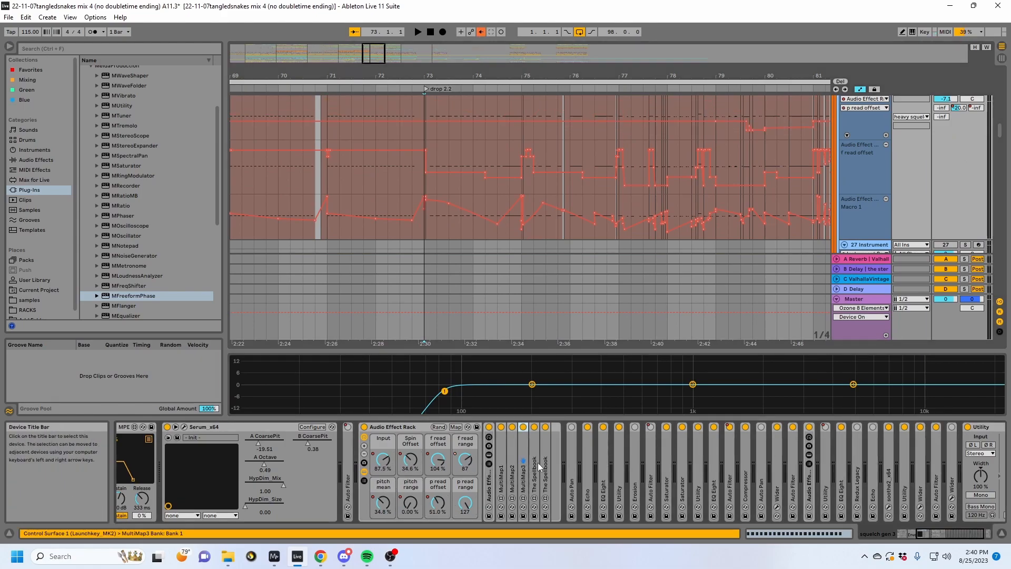
double_click(853, 467)
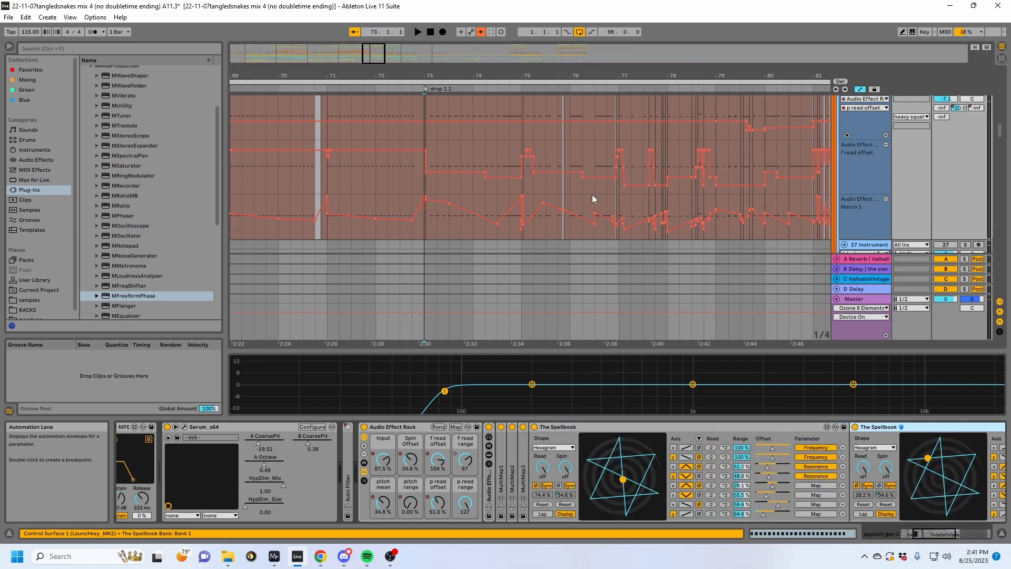
scroll(592, 199, up, 2)
key(space)
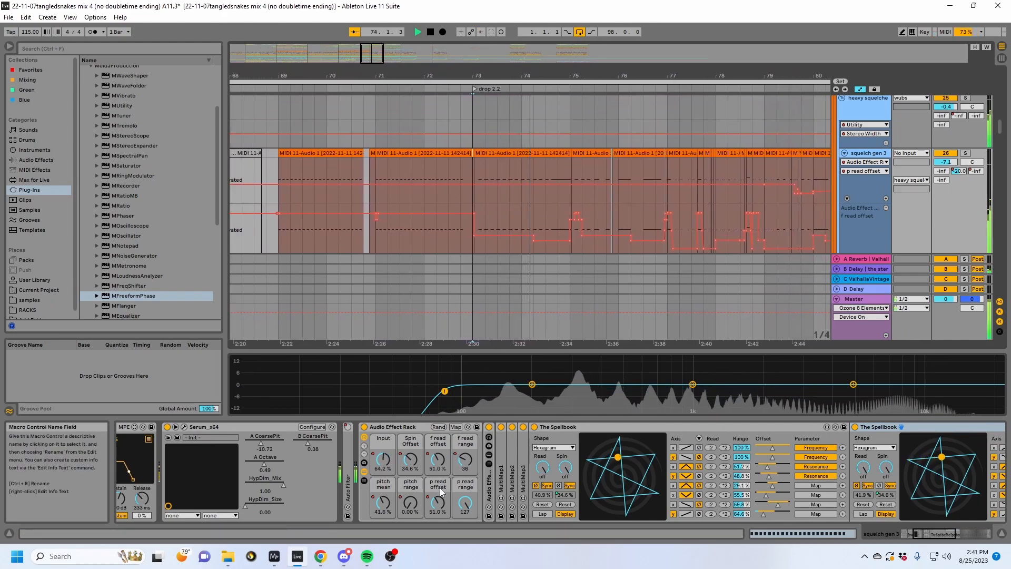
key(space)
Step: Override the Spin Offset macro by sweeping it upward and audition its effect by playing through drop 2.2
drag(413, 462, 413, 410)
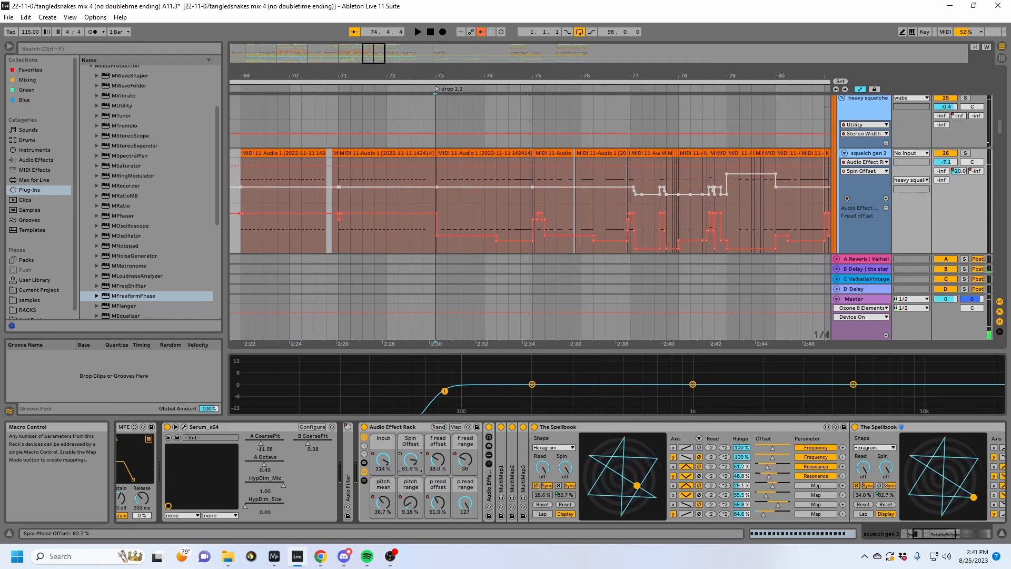
key(space)
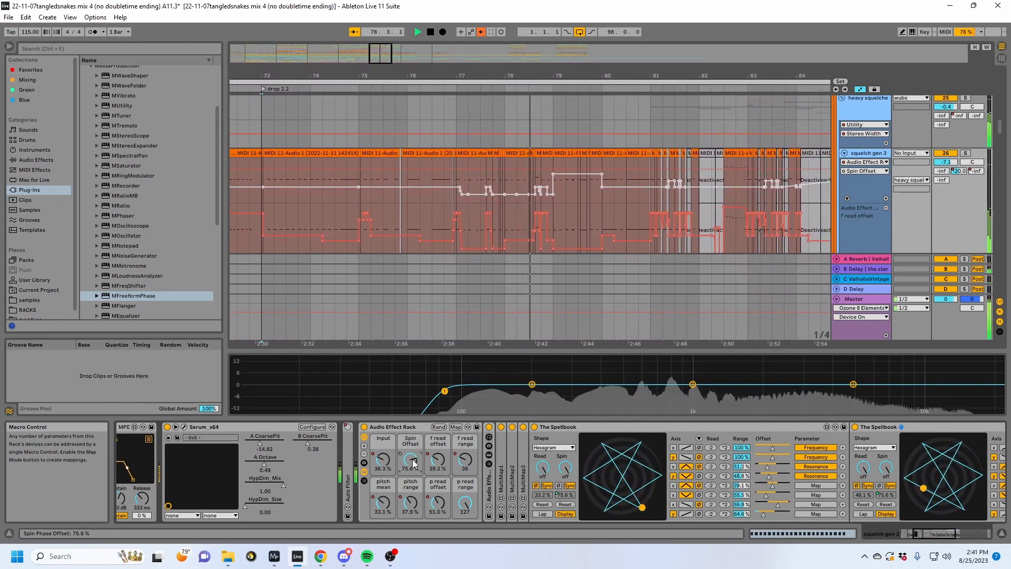
key(space)
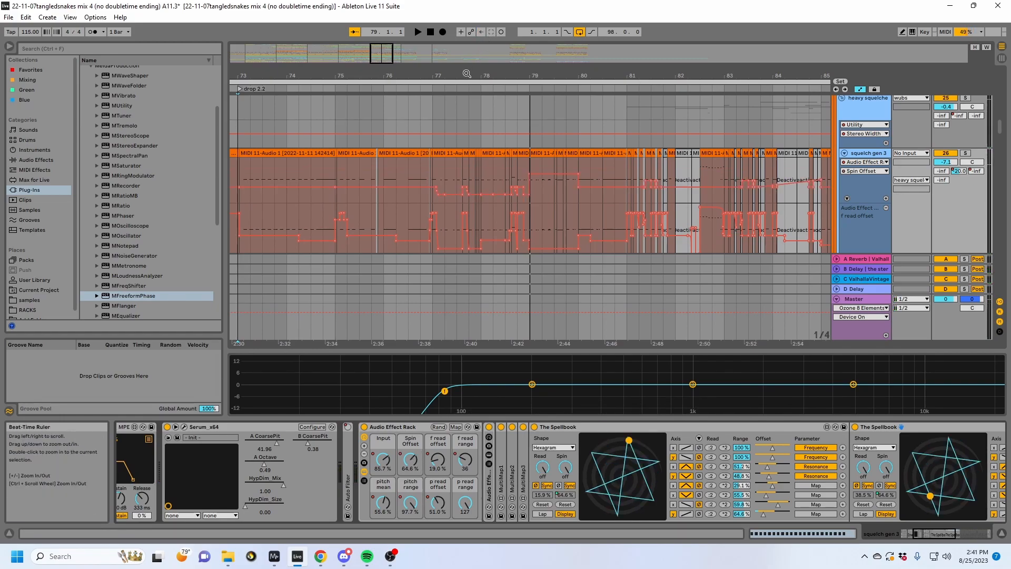
Step: Highlight squelch gen 3 from 73.1.1 to 81.1.1 and place the insert marker at the start of the chopped clips
drag(237, 169, 626, 167)
click(626, 167)
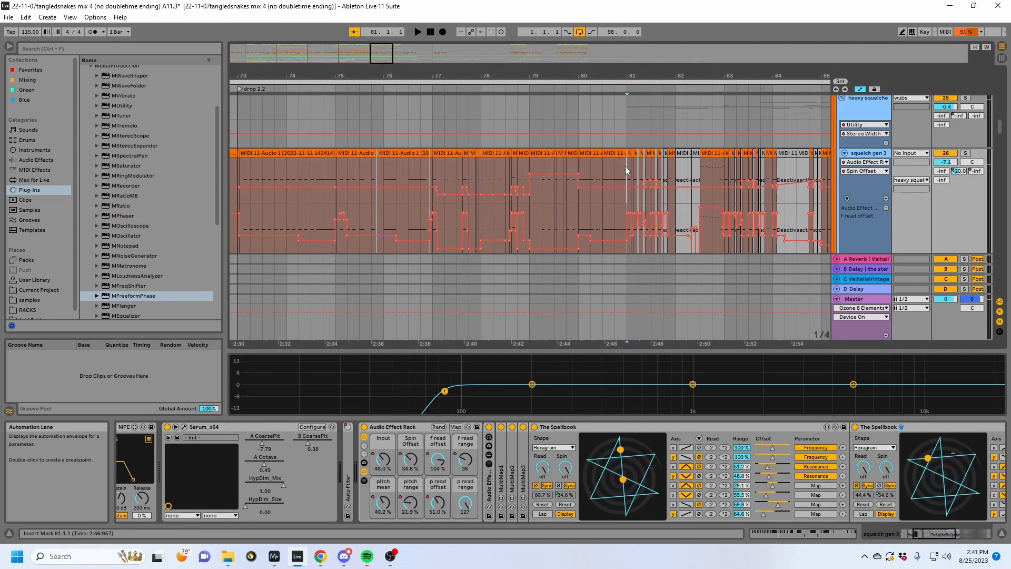
drag(626, 70, 595, 67)
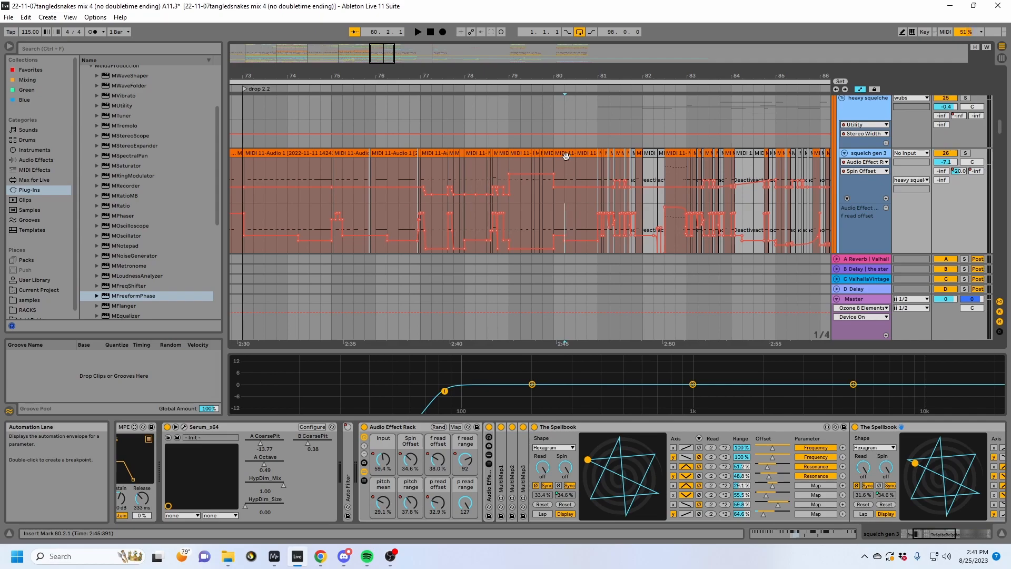
Step: Hide the automation and play squelch gen 3 from 79.1.1 into the chopped clips after bar 81
scroll(599, 194, down, 6)
scroll(598, 194, up, 5)
key(a)
key(space)
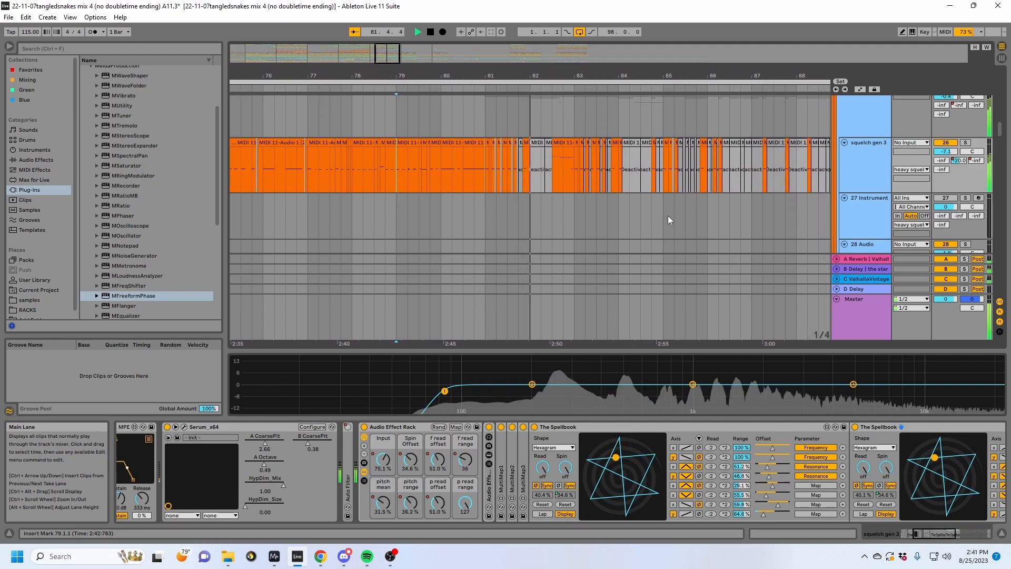
key(space)
Step: Select the first short squelch gen 3 clip's time from 81.1.1, solo the track and play the chopped clips
drag(474, 79, 459, 118)
key(a)
key(a)
drag(463, 174, 476, 173)
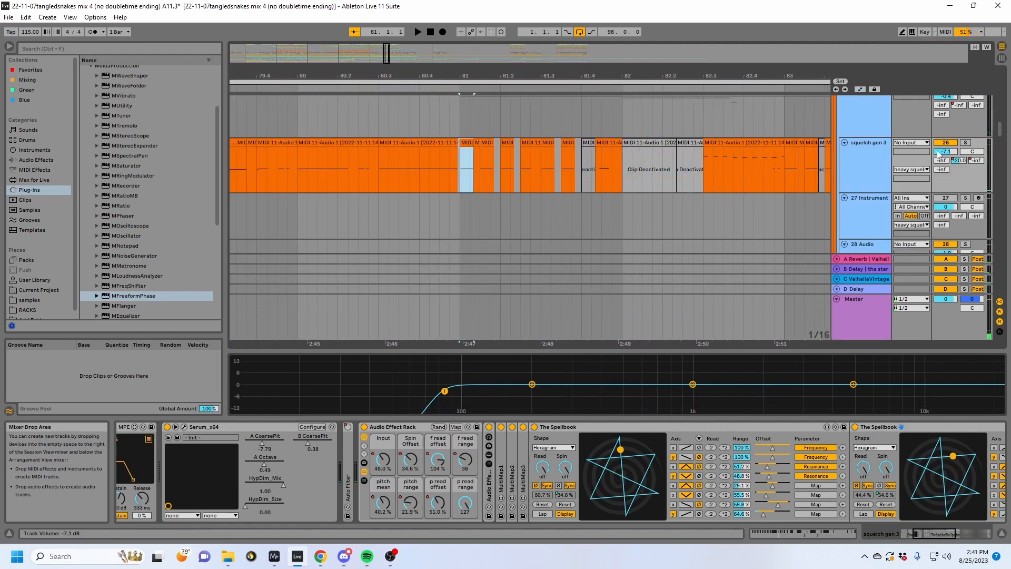
key(space)
click(965, 142)
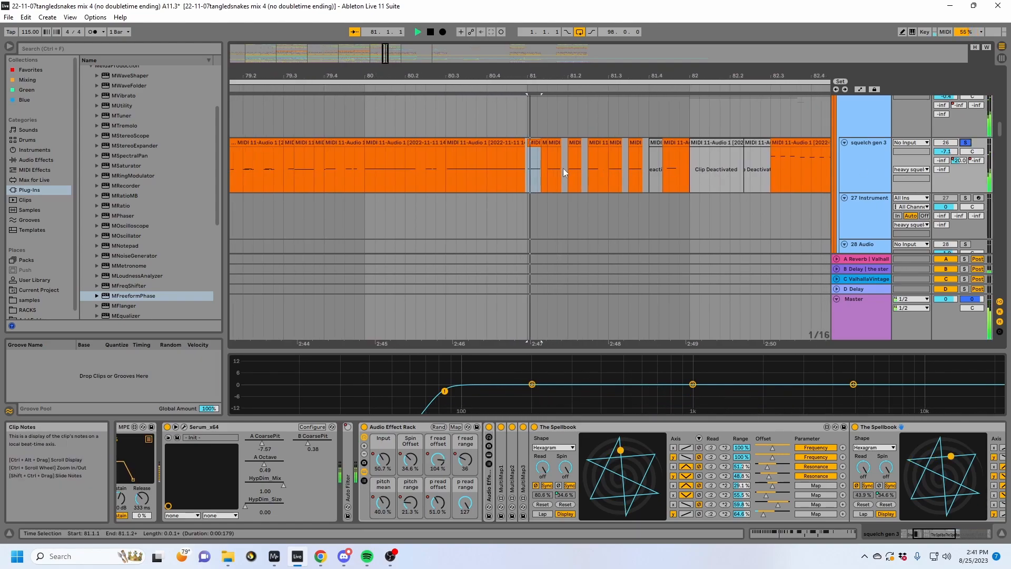
key(space)
Step: Examine the chopped squelch gen 3 clips around bar 81 up close and select the short section at 81.1.3
key(ctrl+a)
scroll(526, 201, up, 2)
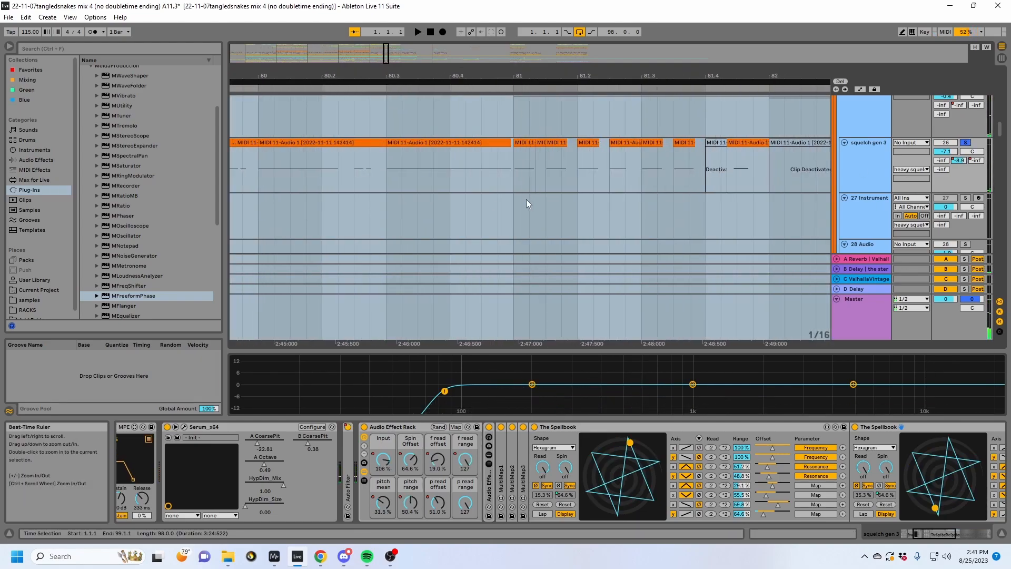
click(522, 150)
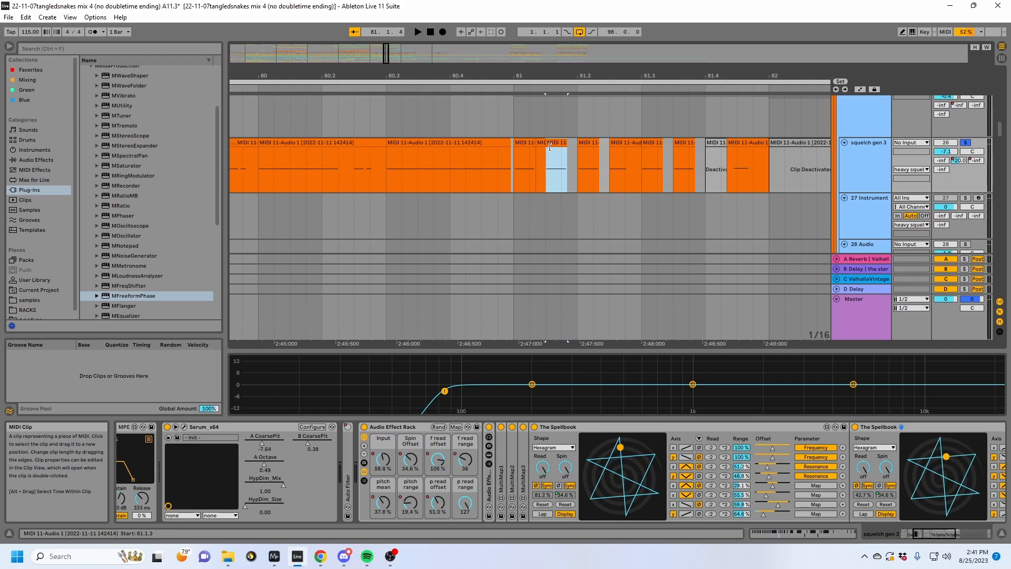
Step: Show the automation on the chopped squelch gen 3 clips around bar 81 and play the short section from 81.1.3
key(a)
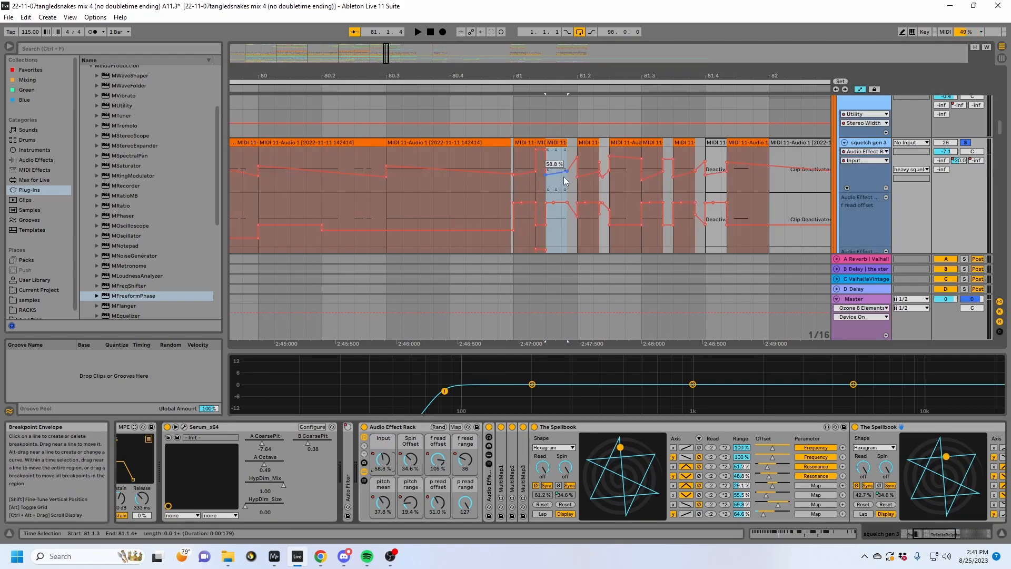
drag(564, 181, 563, 179)
key(space)
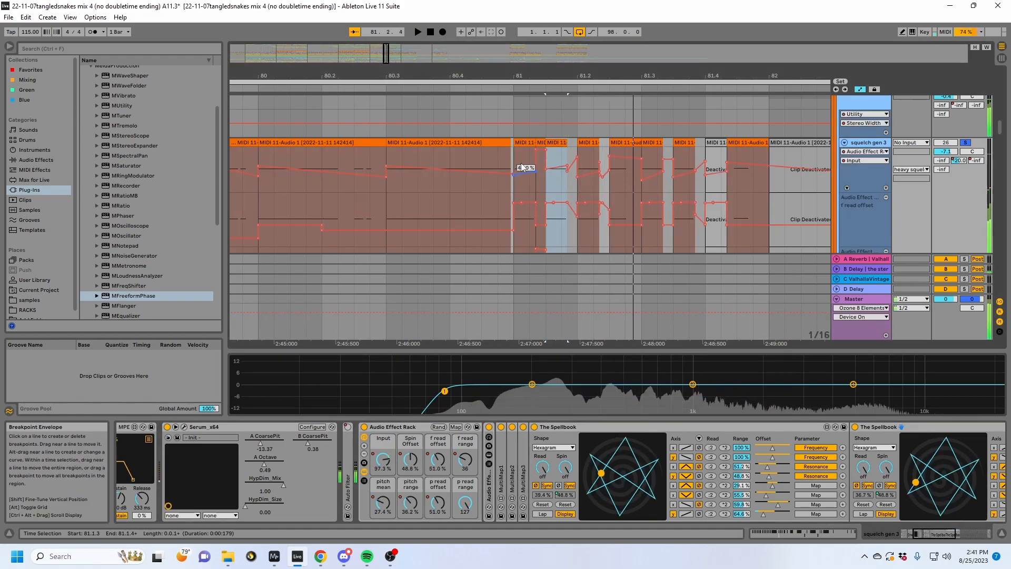
key(space)
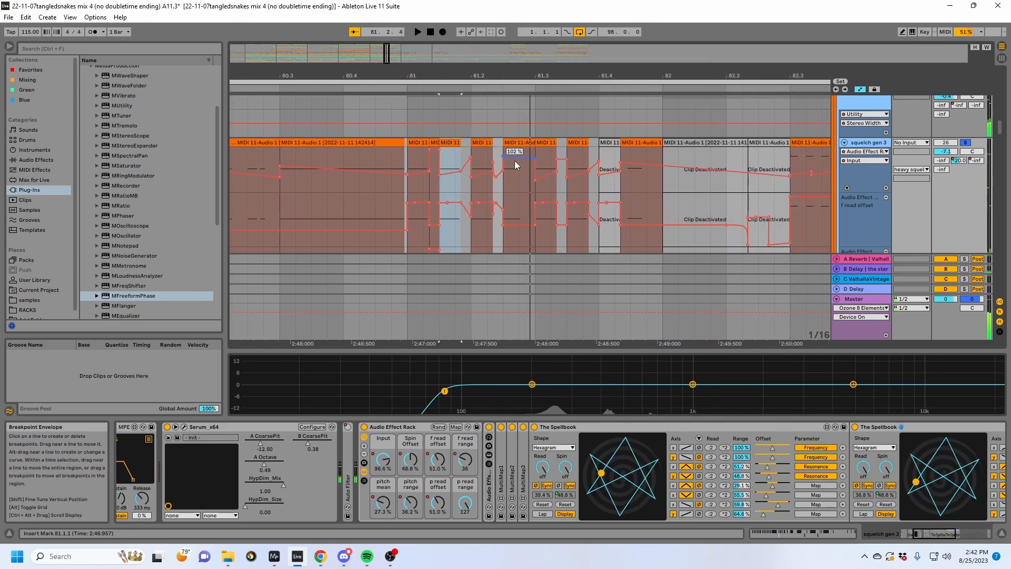
Step: Hide the automation and play the soloed squelch gen 3 track from 80.4.3 through the chopped clips
key(a)
click(376, 153)
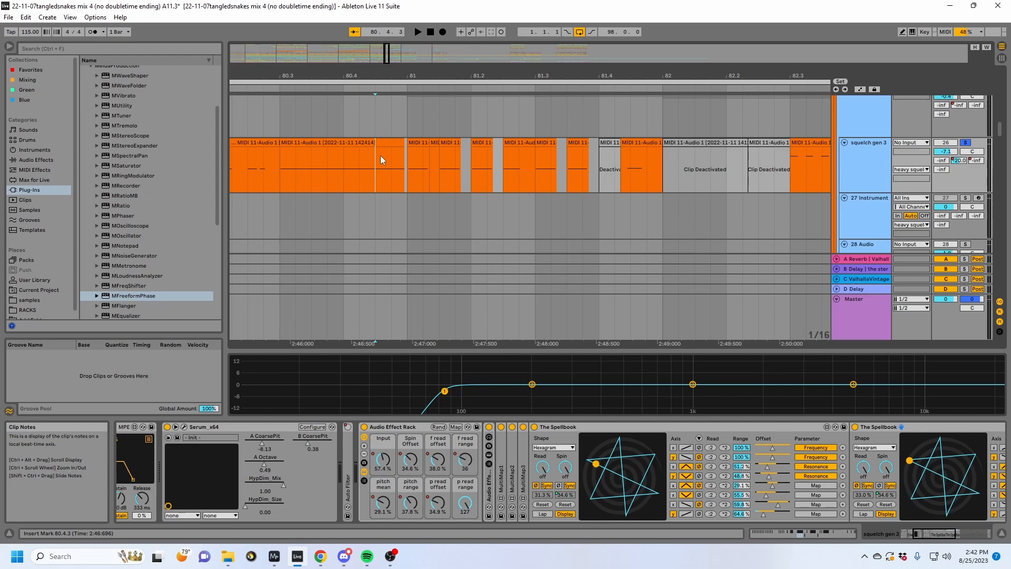
drag(376, 75, 312, 52)
key(space)
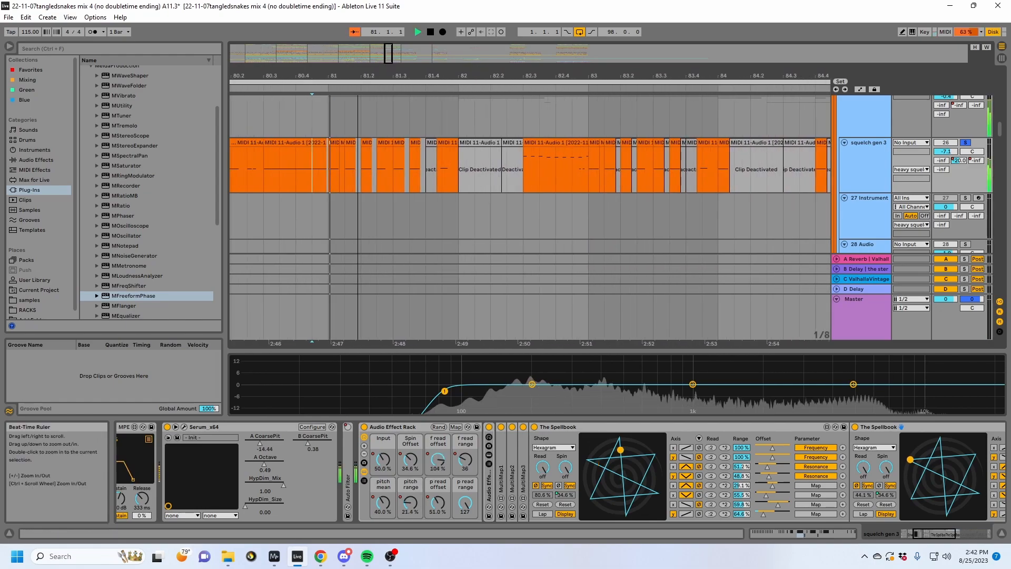
Step: Unsolo squelch gen 3, solo the 35 Audio track and play its clip from 82.1.1
click(967, 144)
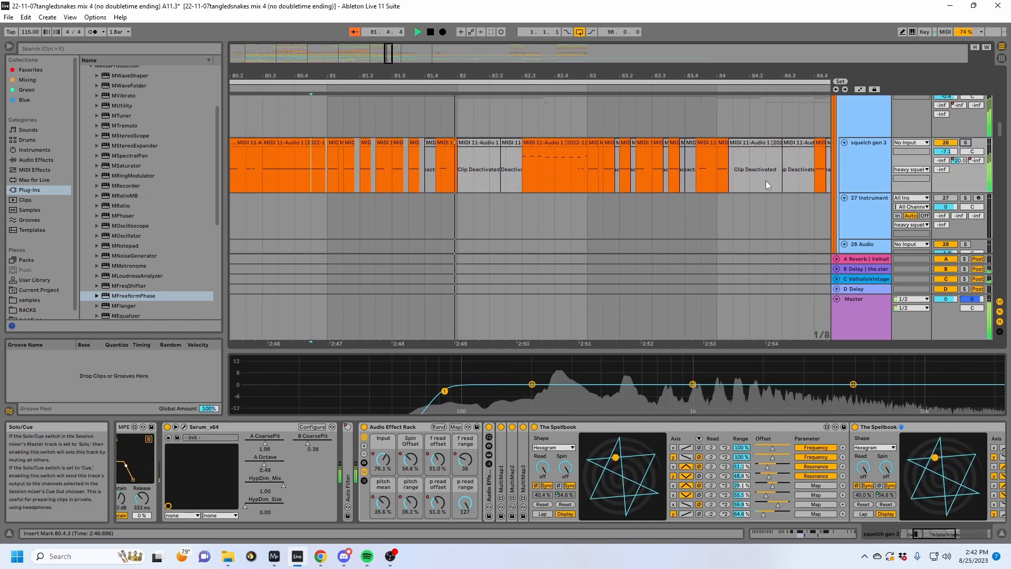
scroll(744, 179, down, 5)
scroll(581, 207, down, 7)
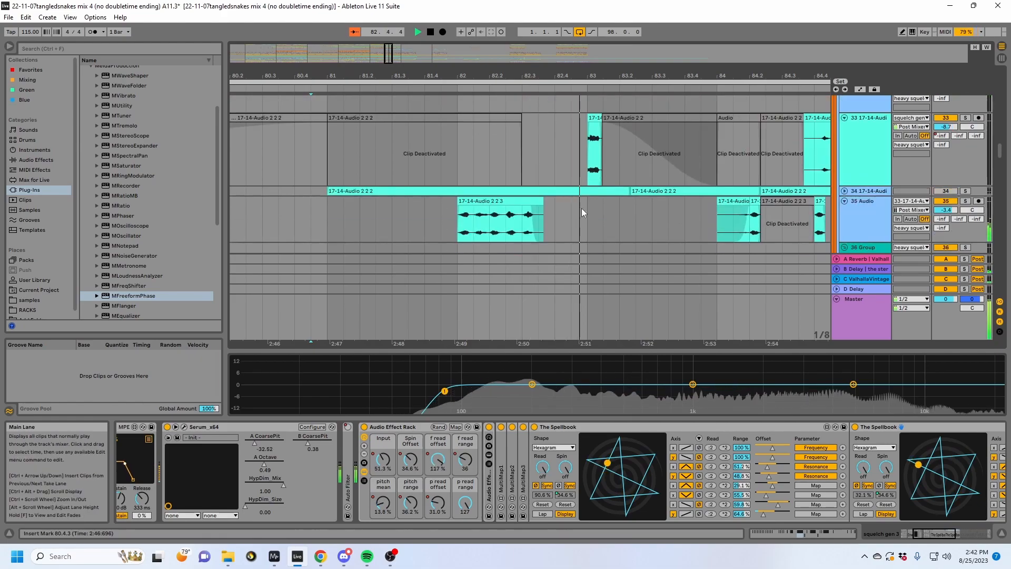
click(460, 192)
key(space)
key(space)
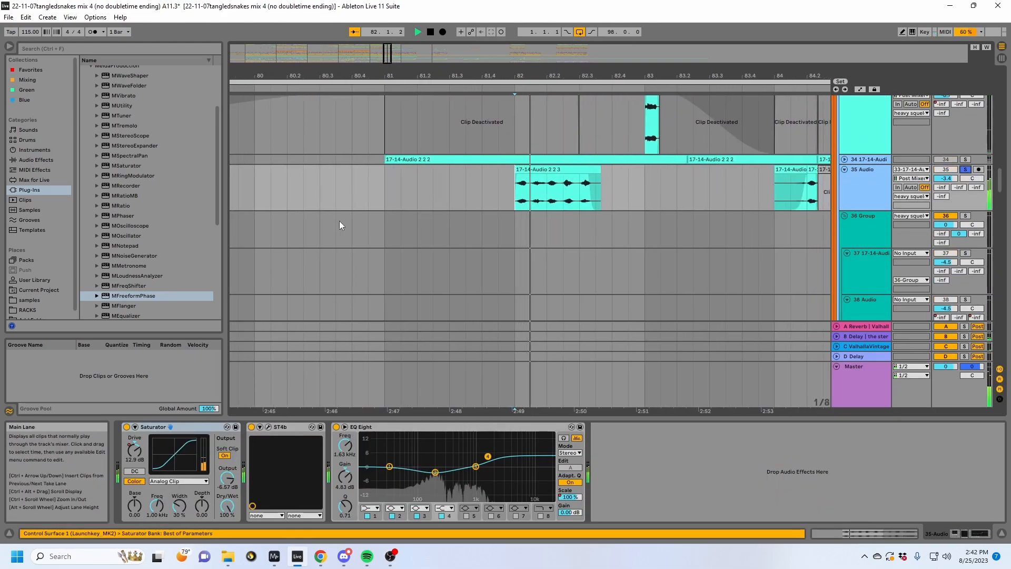
Step: Unsolo 35 Audio and play the full mix from 82.1.1 with the chopped squelch gen 3 clips in view
scroll(893, 204, up, 2)
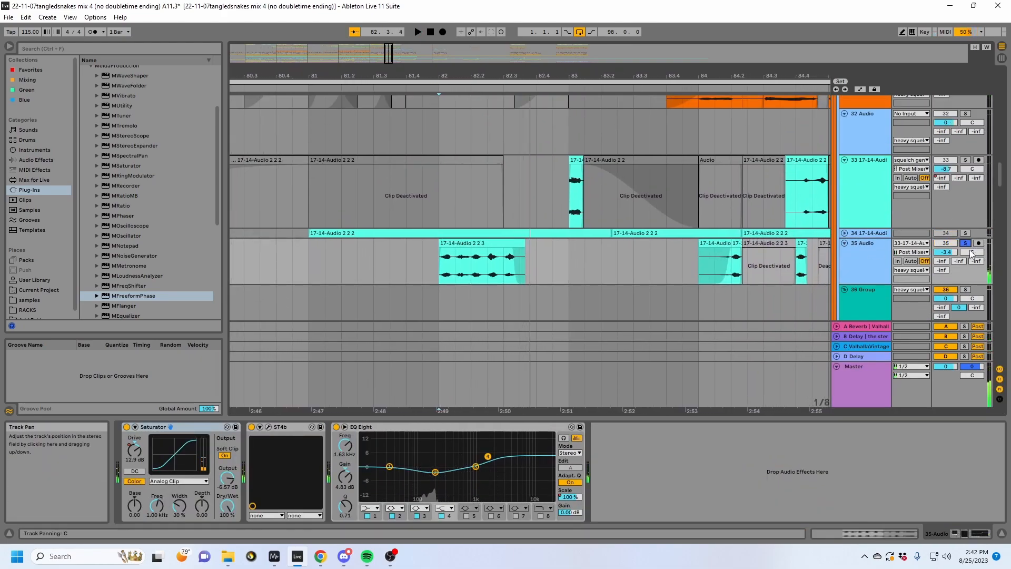
key(space)
scroll(760, 214, up, 7)
scroll(760, 214, up, 3)
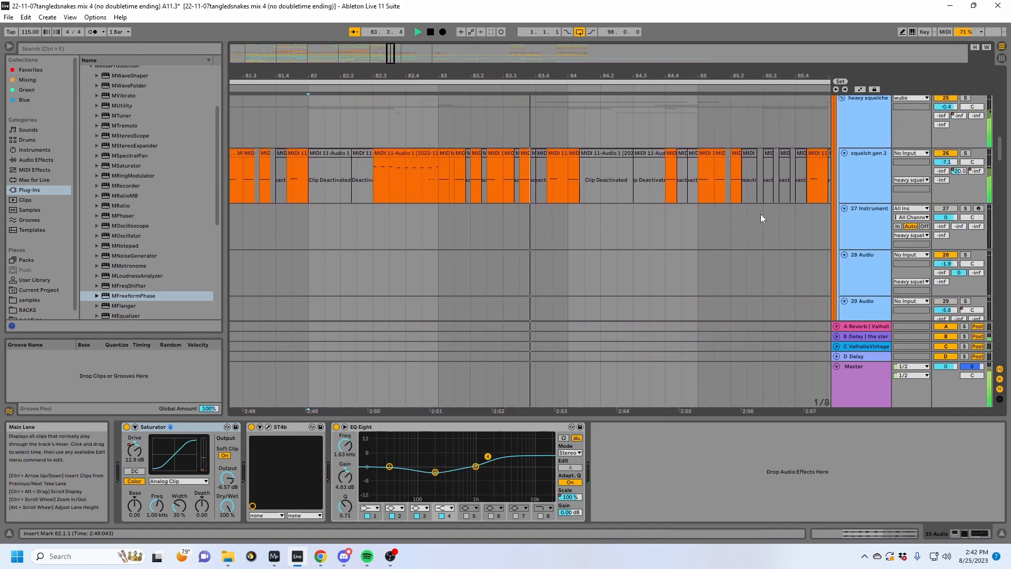
Step: Play the full mix from 85.1.3 on squelch gen 3 into the outro and look over the lower squelch layers
click(699, 189)
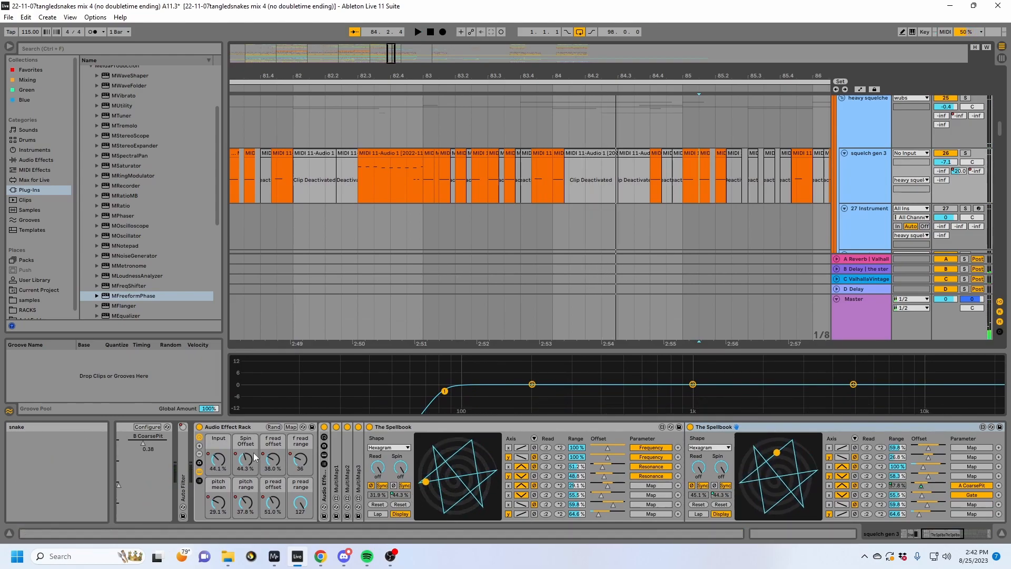
key(space)
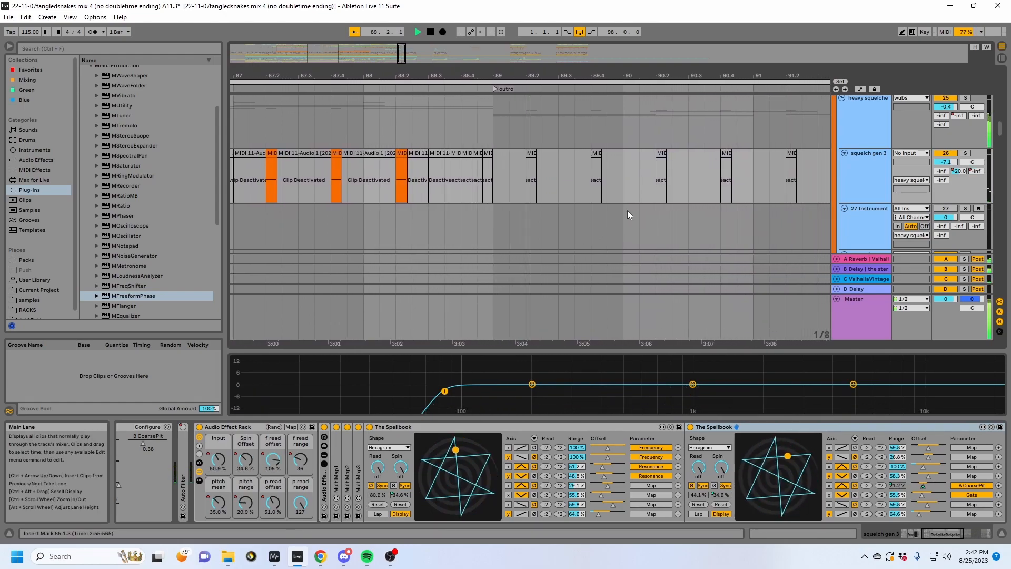
scroll(684, 221, down, 6)
scroll(723, 230, down, 6)
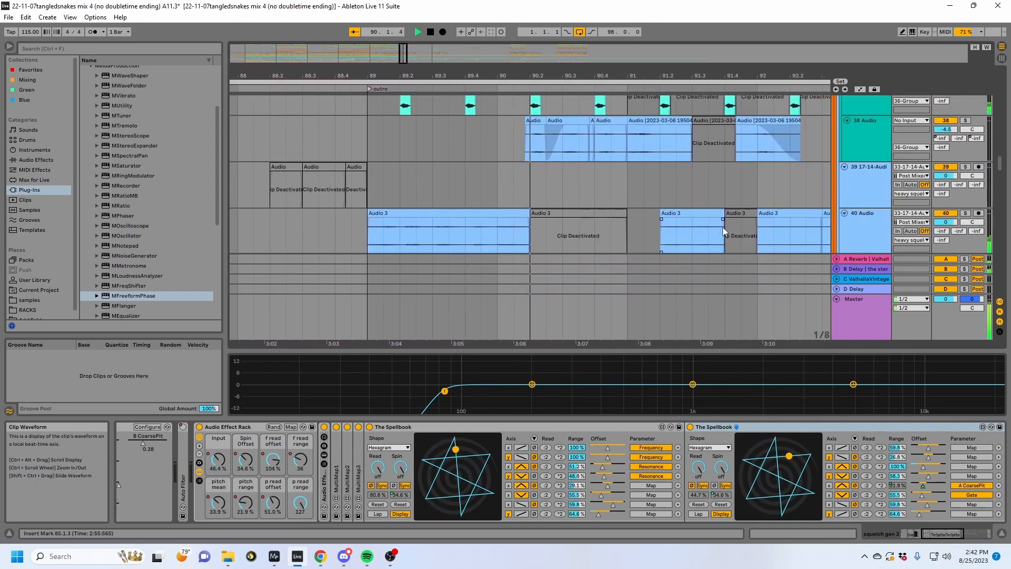
scroll(723, 230, down, 3)
scroll(723, 230, up, 4)
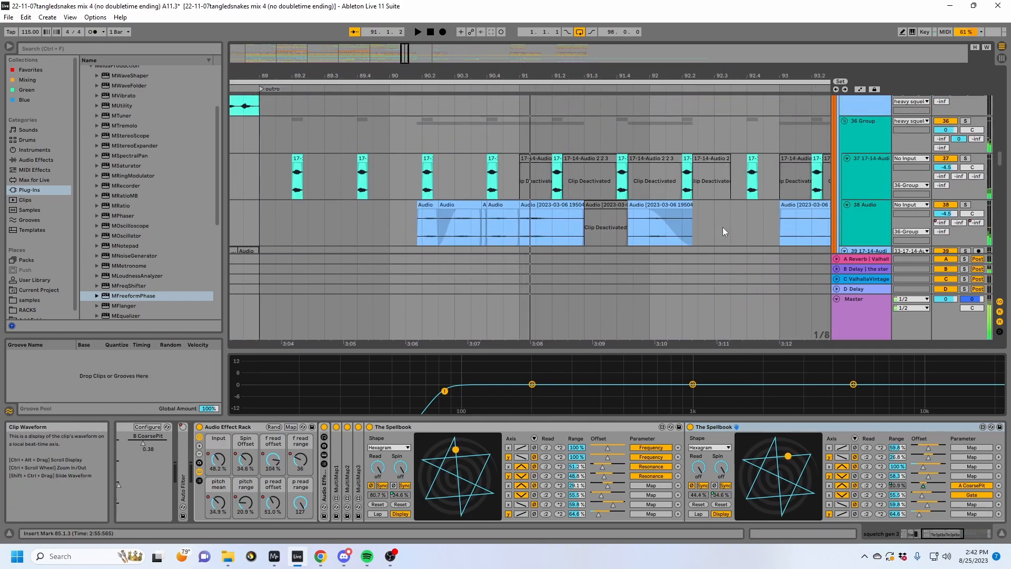
Step: Solo the 37 17-14 audio track in the 36 Group and play its short clips from 89.1.1
click(275, 176)
click(965, 159)
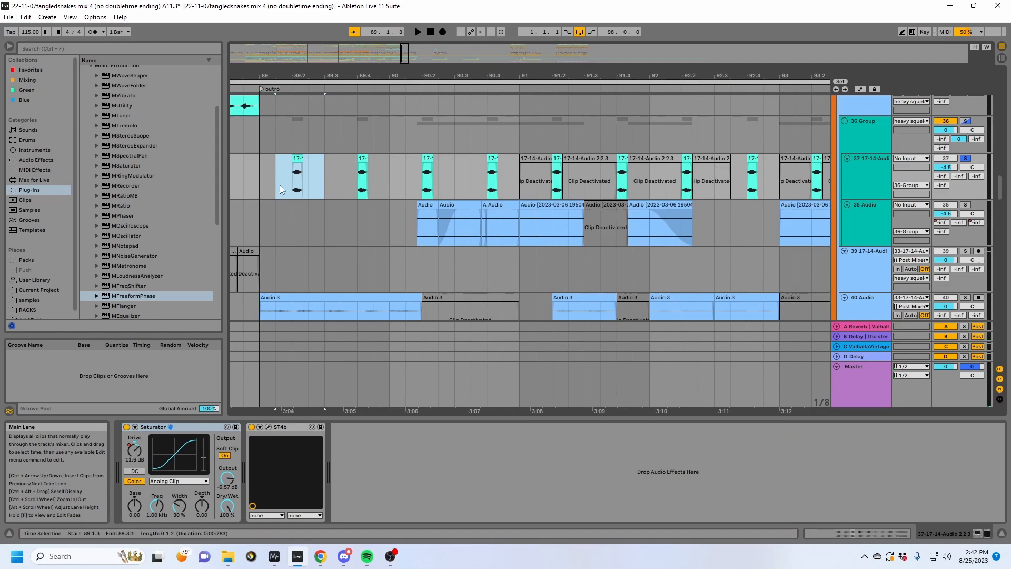
click(262, 185)
key(space)
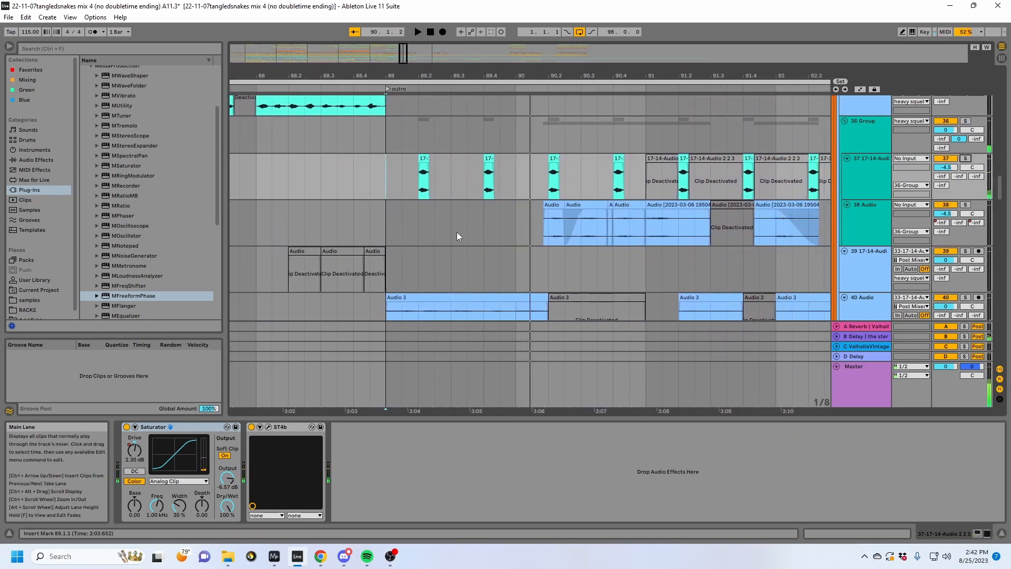
Step: Unsolo the 37 17-14 track and play the outro from 89.1.1 while looking over tracks 39 to 42
key(space)
scroll(457, 236, down, 4)
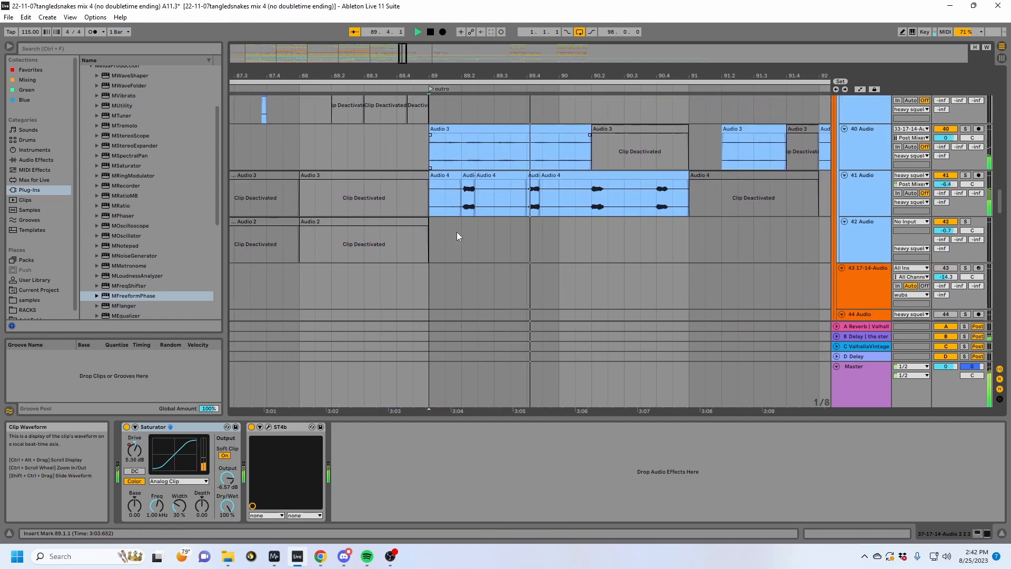
scroll(457, 232, down, 2)
scroll(457, 232, up, 4)
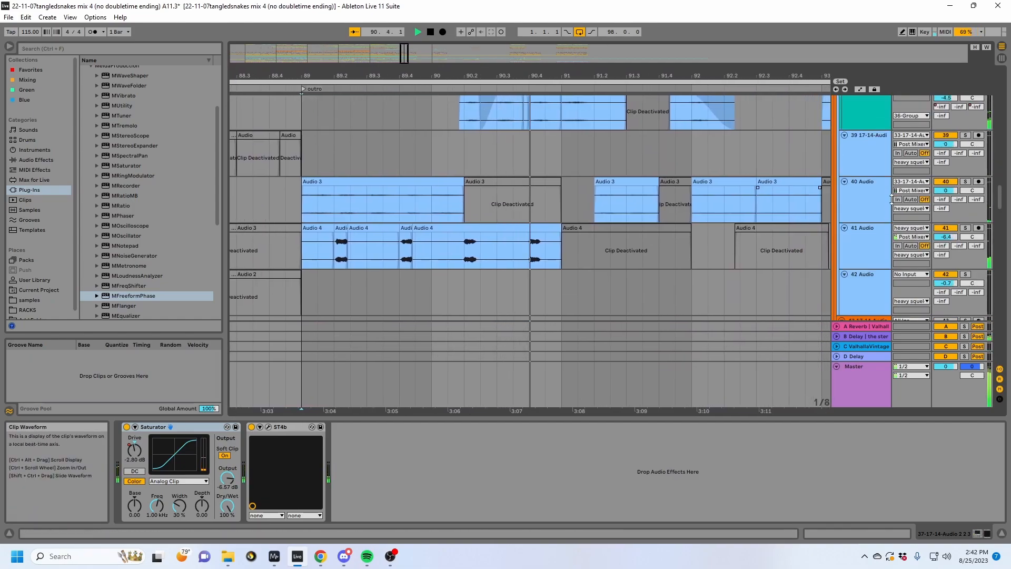
scroll(895, 196, up, 2)
key(space)
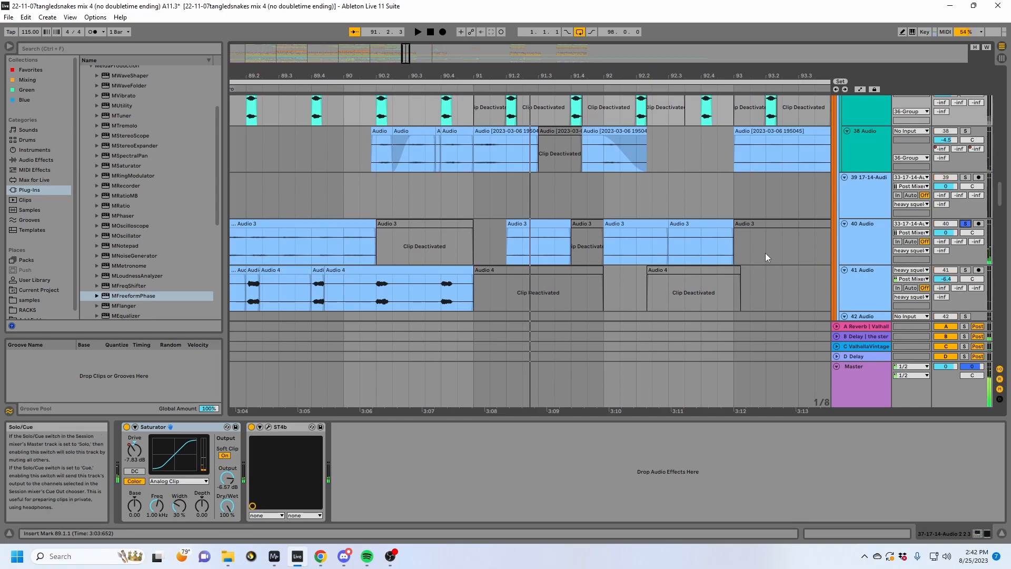
Step: Solo the 40 Audio track, show its devices and play its clips from 89.1.1
key(space)
click(840, 238)
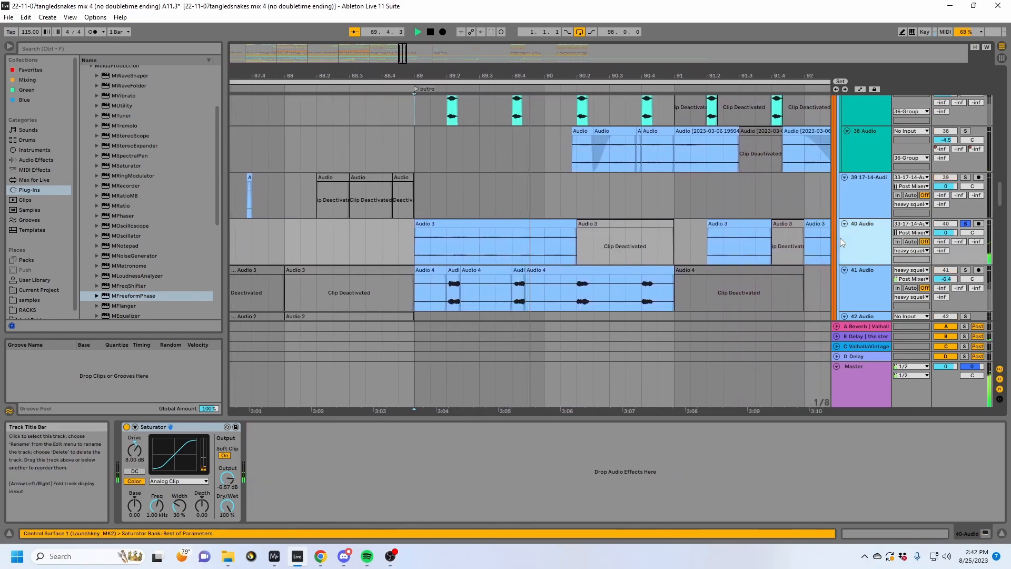
key(space)
Step: Look through the layers above 40 Audio at the outro and place the insert marker at 89.1.1 on 40 Audio
scroll(440, 230, up, 8)
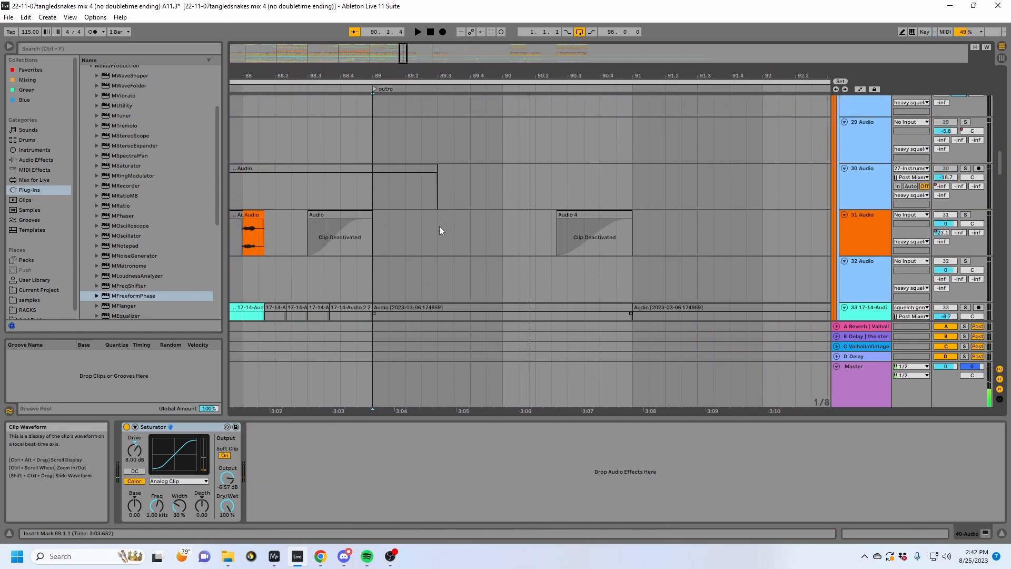
scroll(440, 230, up, 10)
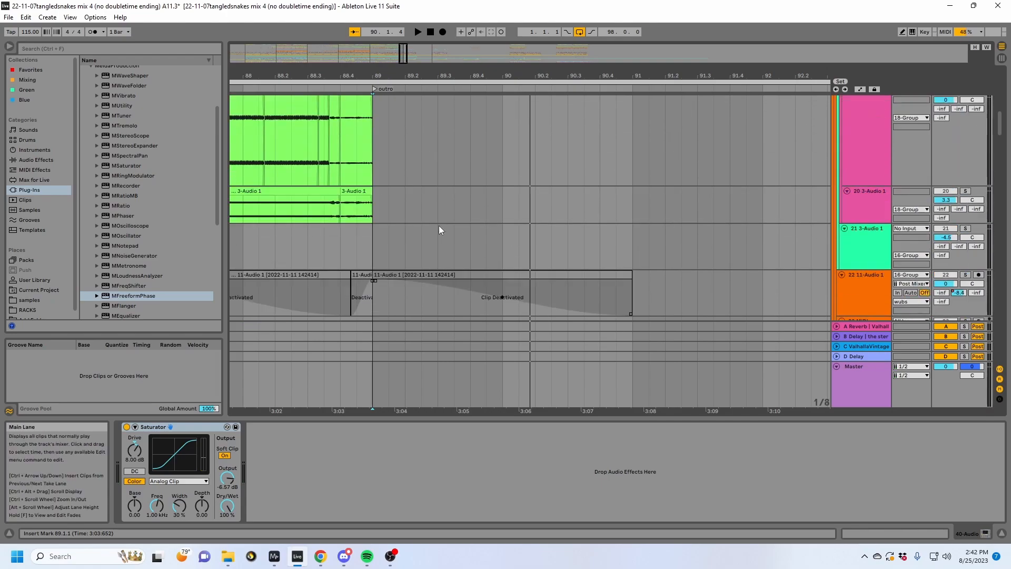
scroll(440, 230, up, 2)
scroll(440, 230, down, 10)
scroll(440, 230, down, 12)
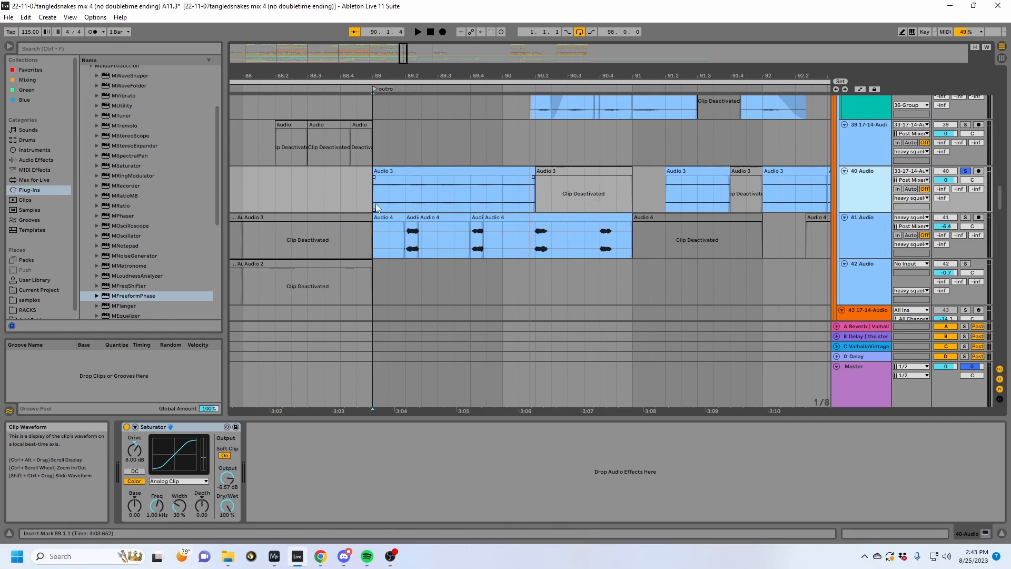
click(376, 206)
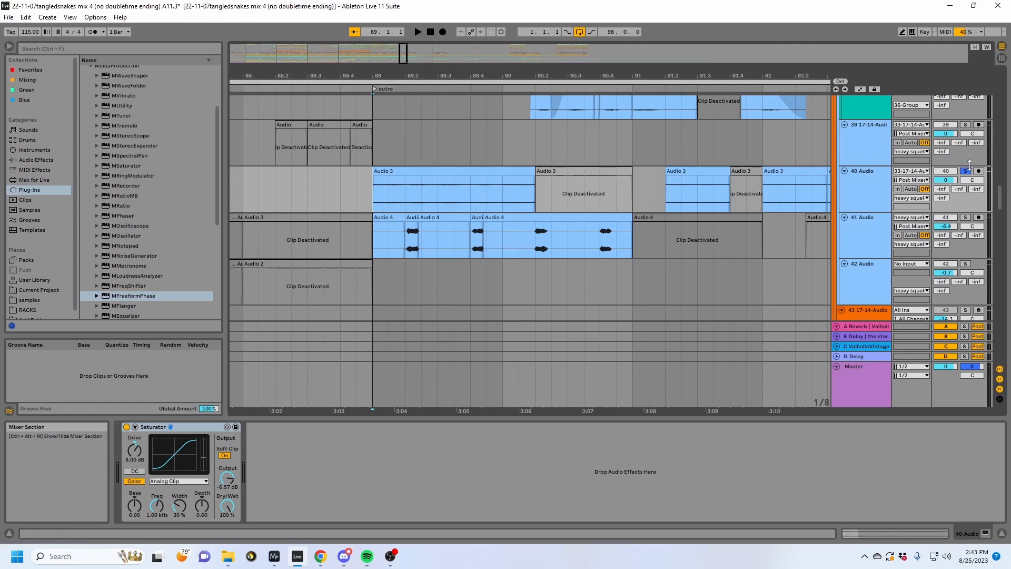
Step: Unsolo 40 Audio and play the whole outro from 89.1.1 past bar 97, looking down to the sub and kick tracks
drag(468, 76, 469, 39)
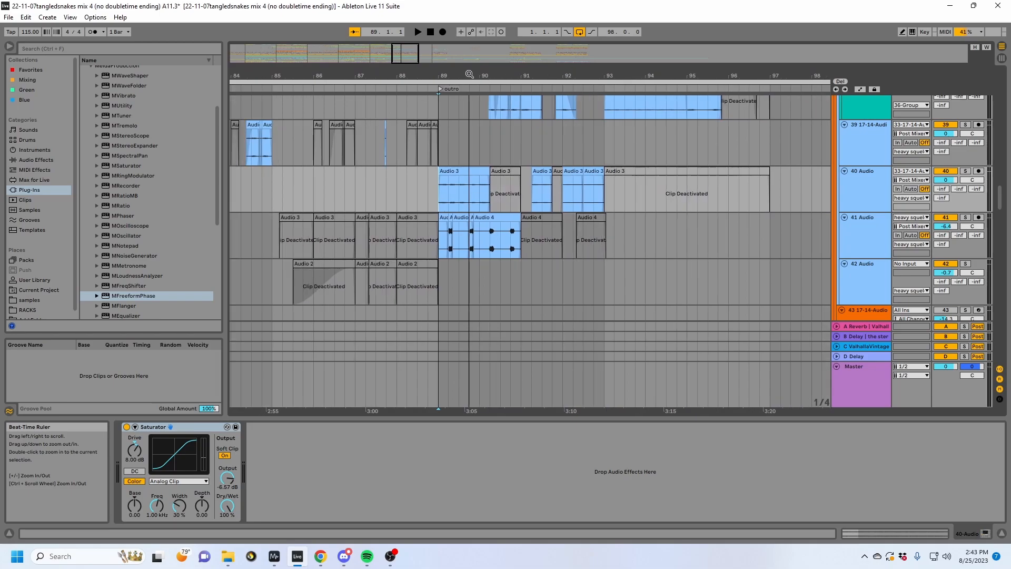
scroll(498, 202, up, 3)
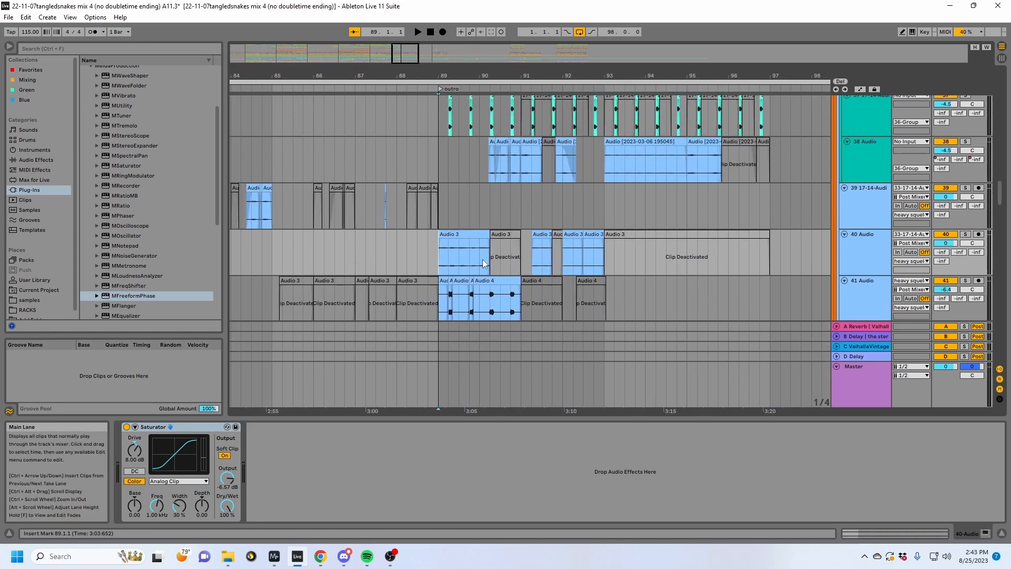
key(space)
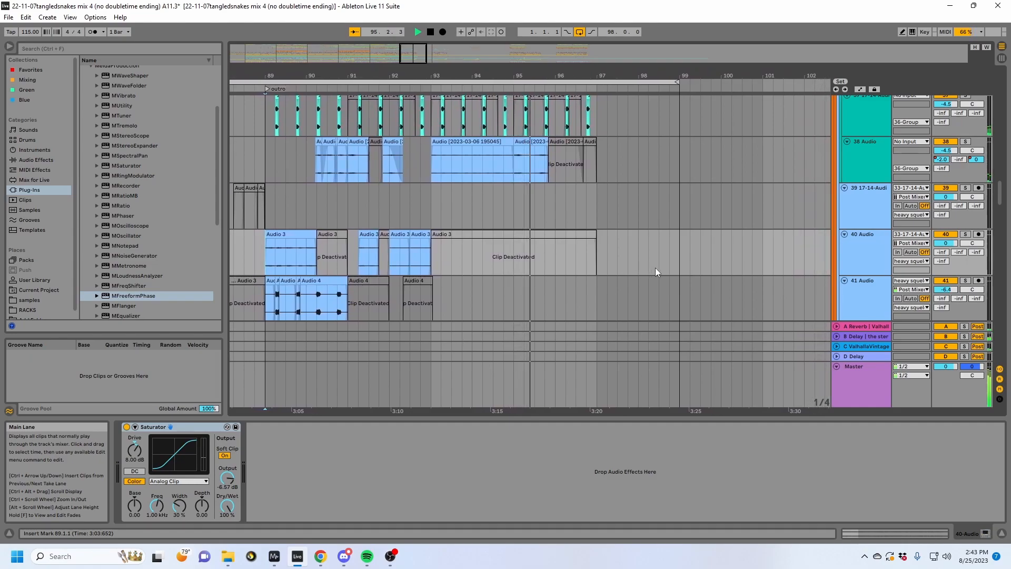
scroll(656, 271, down, 10)
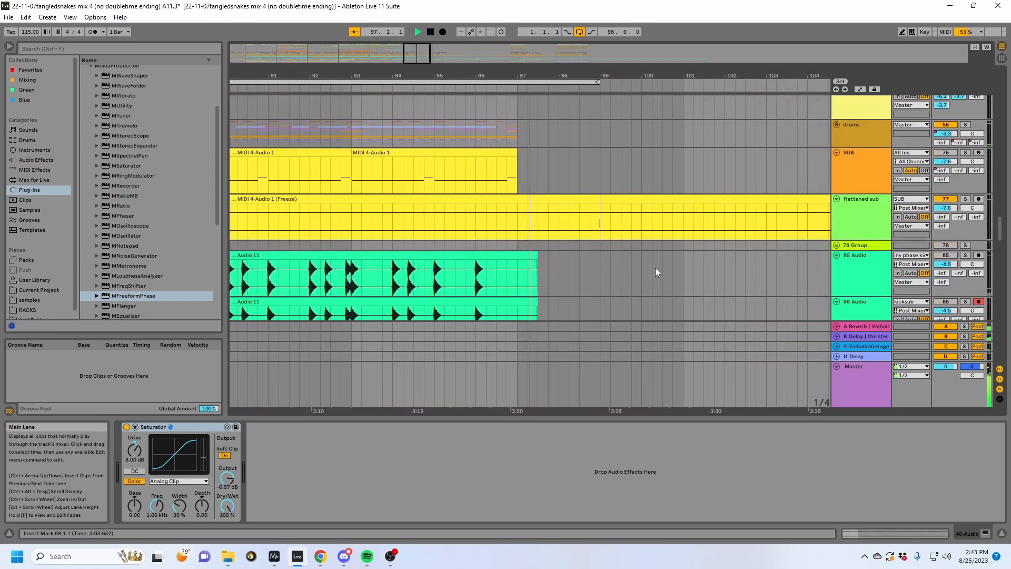
scroll(656, 272, down, 5)
key(space)
Step: Go to the end of the track list and view the effects on return tracks A to D, ending on the B Delay return
scroll(655, 272, down, 15)
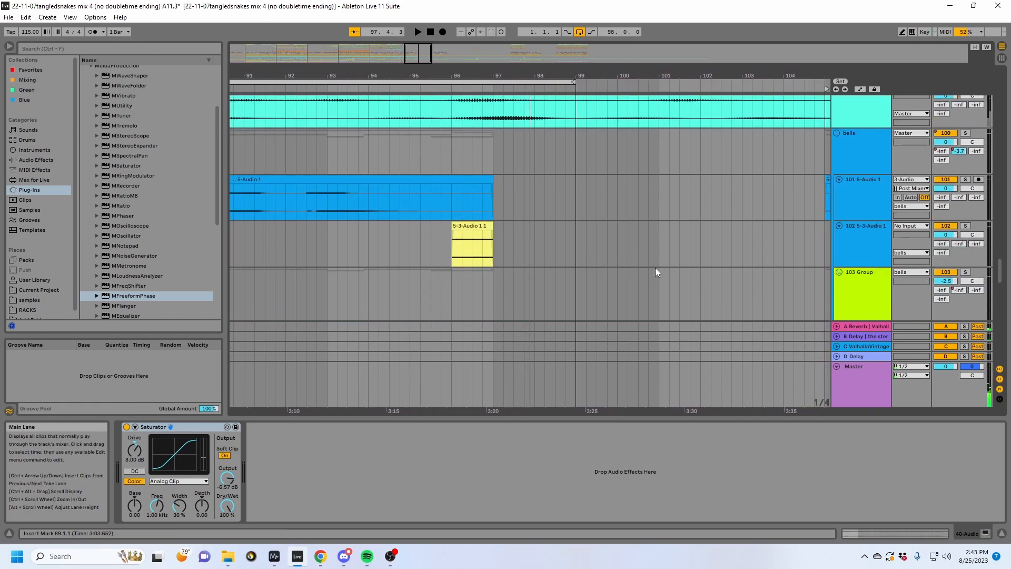
scroll(655, 272, down, 8)
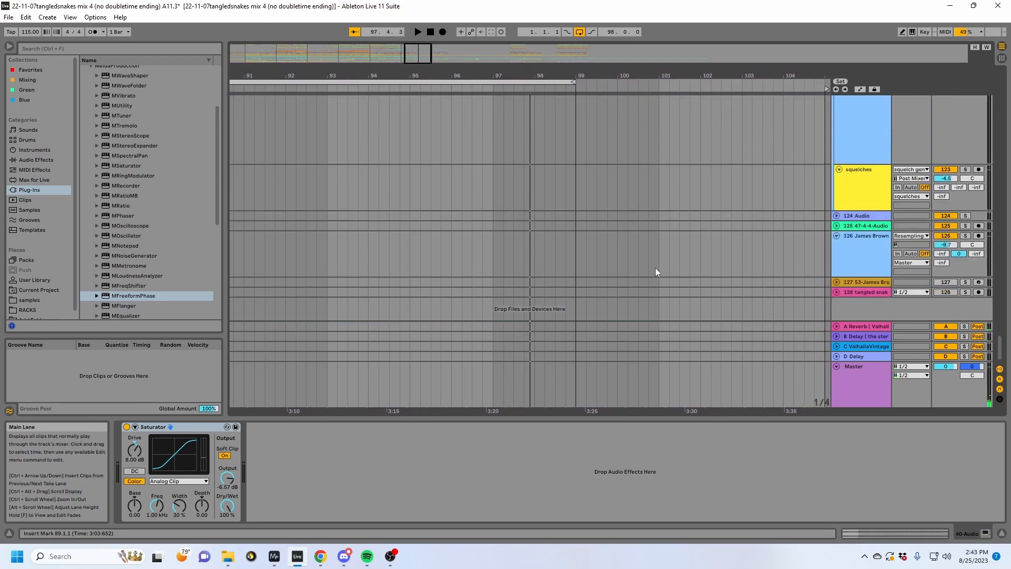
click(852, 326)
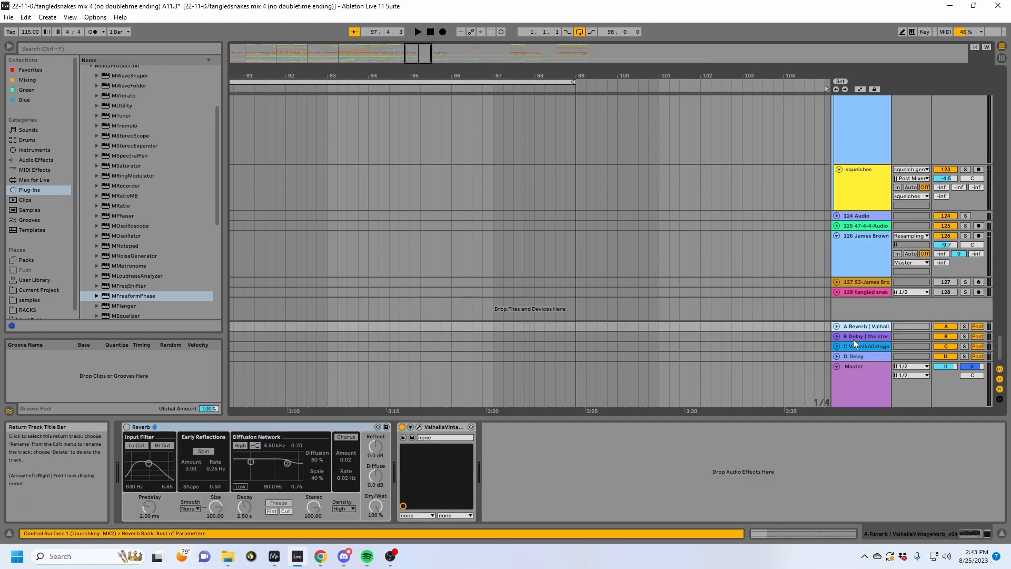
click(854, 337)
click(859, 355)
click(862, 348)
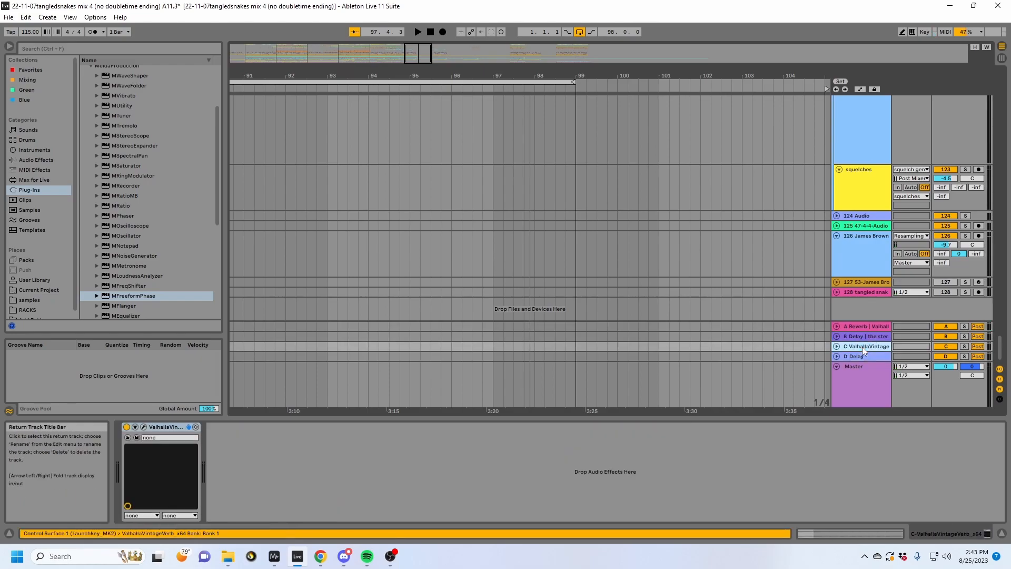
click(865, 337)
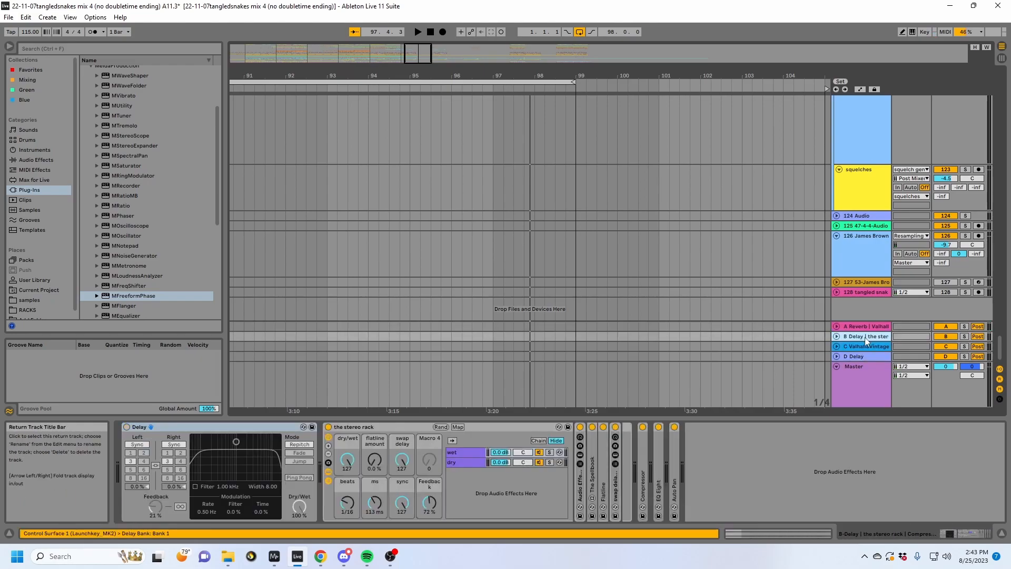
Step: Expand the Auto Pan on the B Delay return and show its Amount automation across the whole arrangement
double_click(669, 462)
key(a)
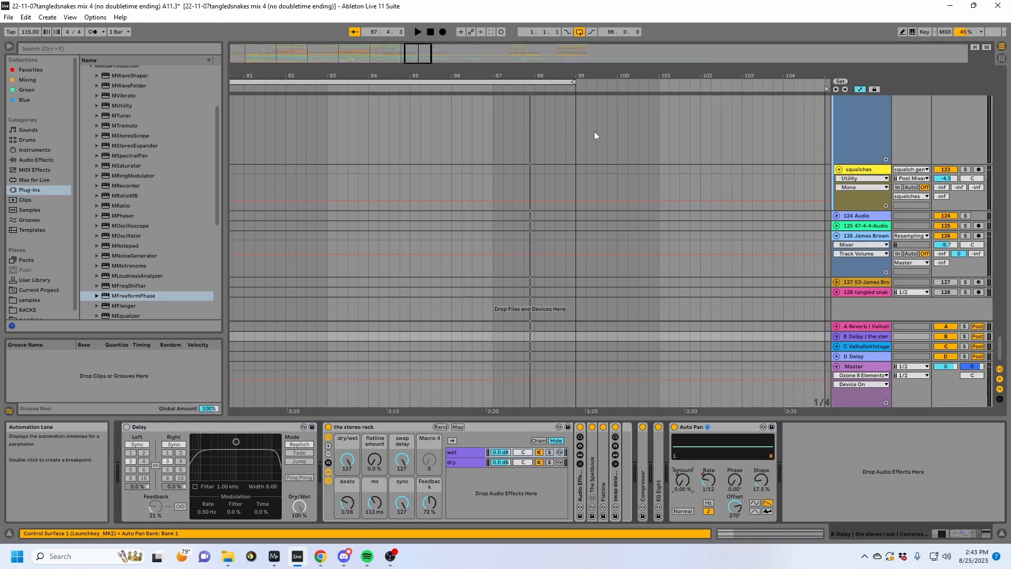
drag(525, 77, 527, 16)
scroll(362, 293, up, 2)
scroll(669, 343, down, 2)
click(837, 337)
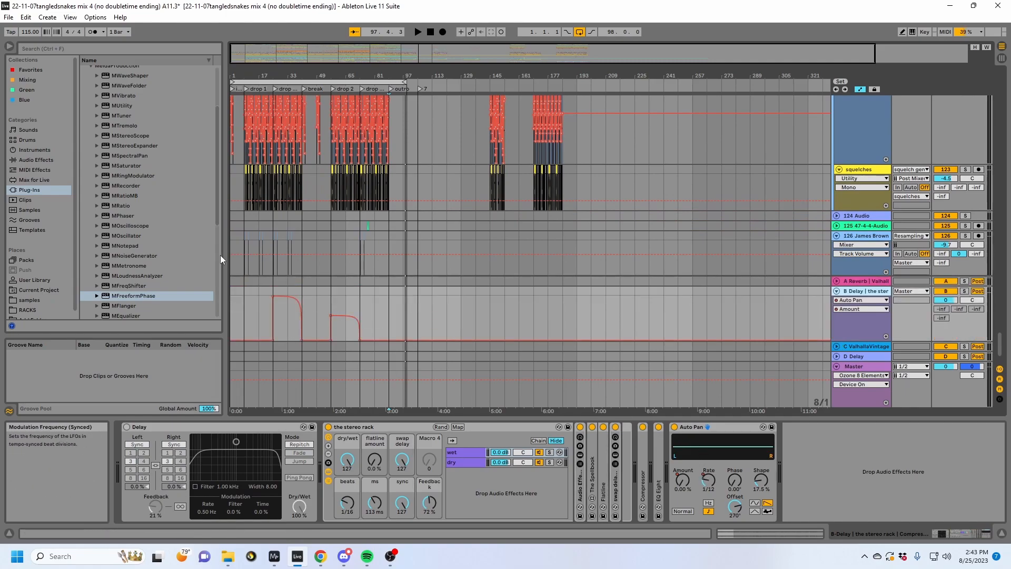
Step: Play the arrangement briefly from 57.1.1 to audition the B Delay return's Auto Pan automation, and view the effects on return track C
click(331, 309)
key(space)
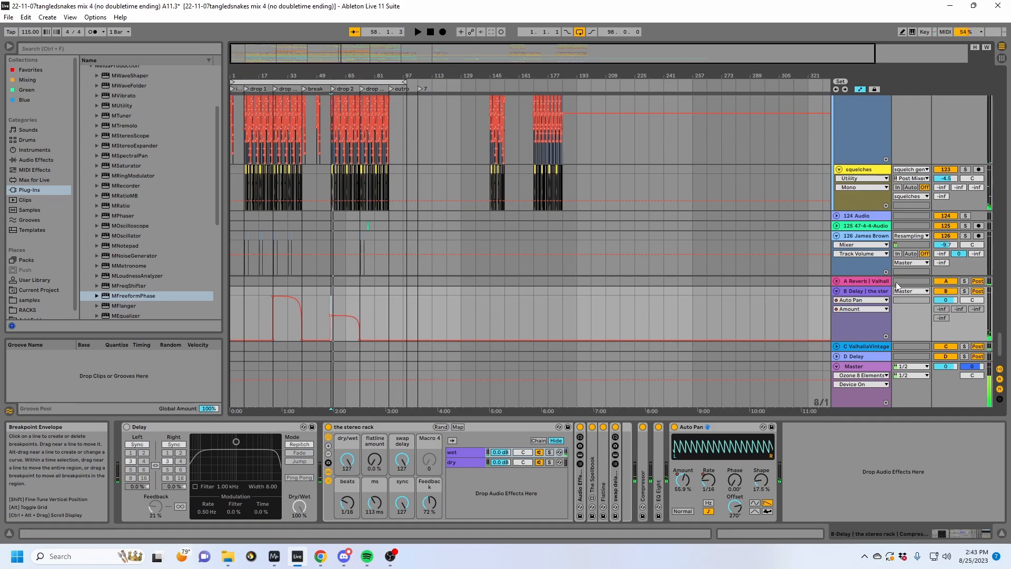
click(858, 346)
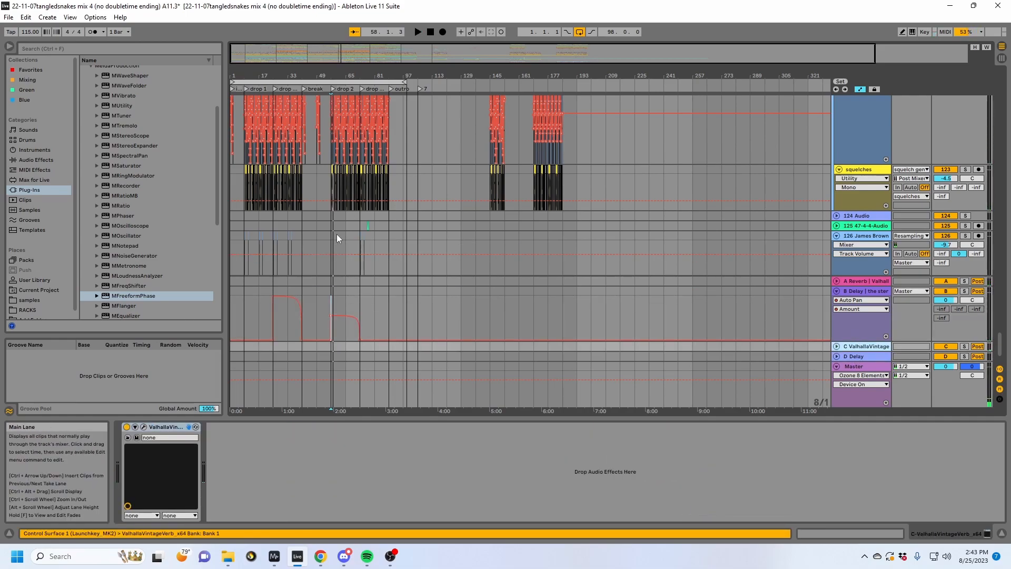
Step: Go back up the track list to the ALL WUBS group and view its effects
scroll(337, 234, up, 12)
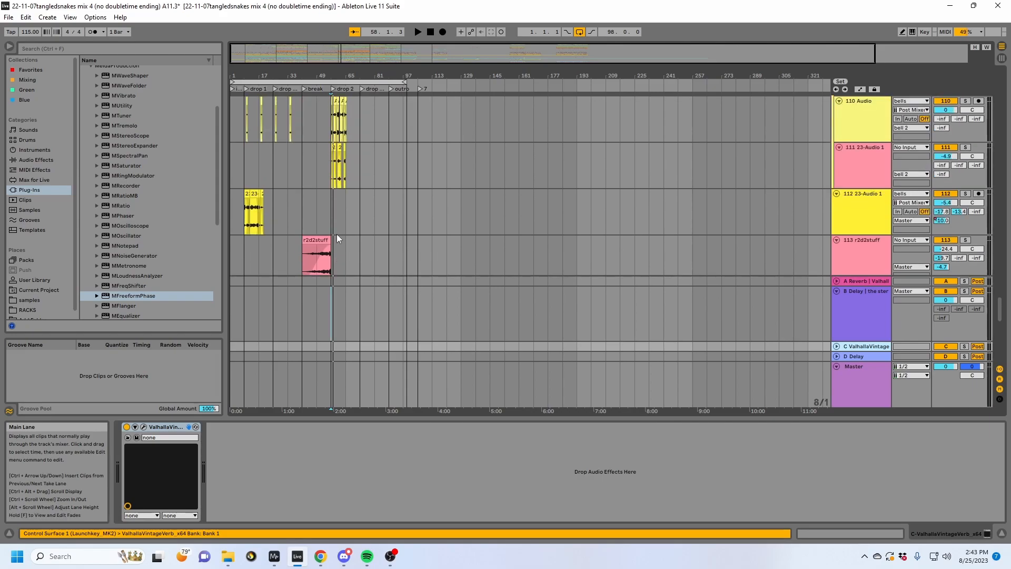
scroll(337, 234, up, 10)
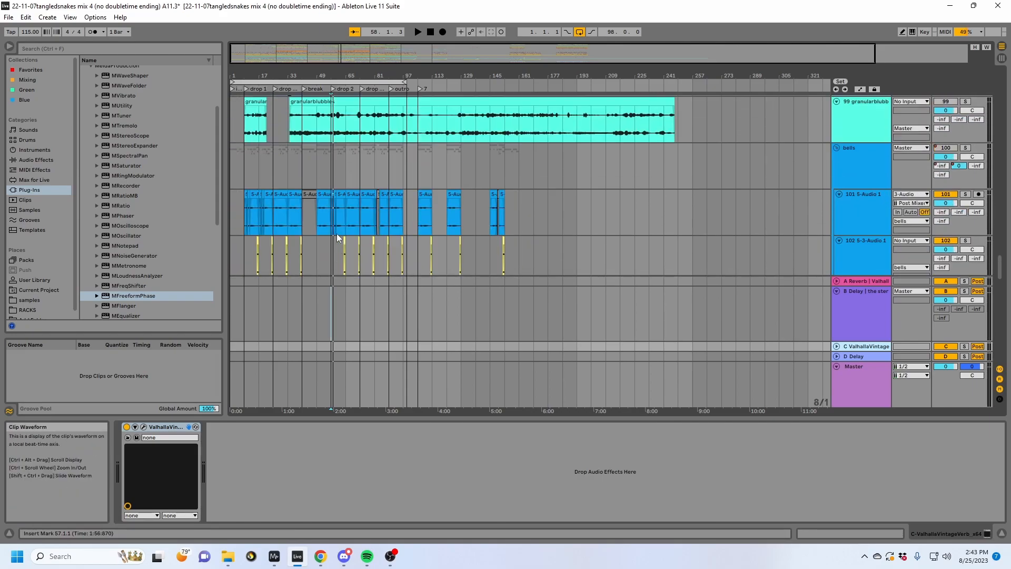
scroll(337, 233, up, 2)
drag(1001, 262, 990, 59)
scroll(863, 188, down, 2)
click(864, 188)
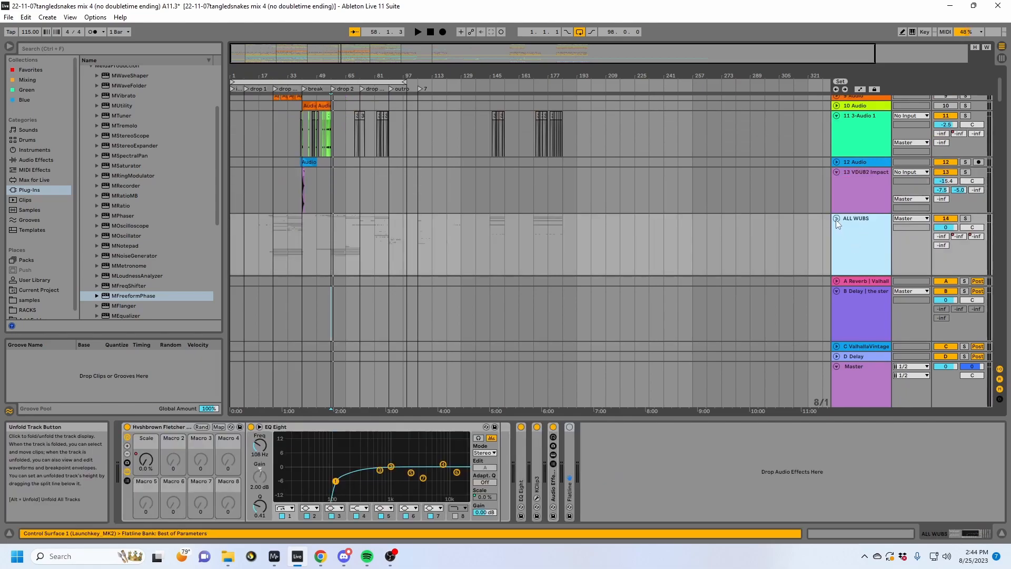
Step: Fold the 54 Audio and 55 Audio tracks below the ALL WUBS group
click(837, 219)
scroll(838, 223, down, 2)
click(837, 223)
click(837, 200)
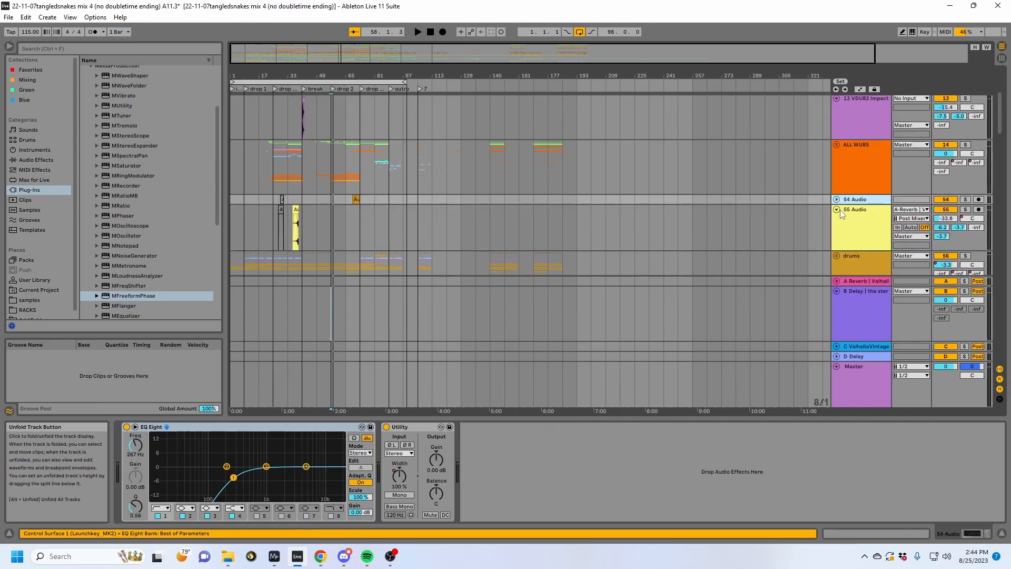
click(836, 209)
Step: View the effects on the flattened sub track at 49.1.1 and on the drums group at 57.1.1
scroll(837, 227, down, 3)
scroll(837, 230, down, 3)
scroll(837, 230, up, 3)
scroll(837, 230, down, 1)
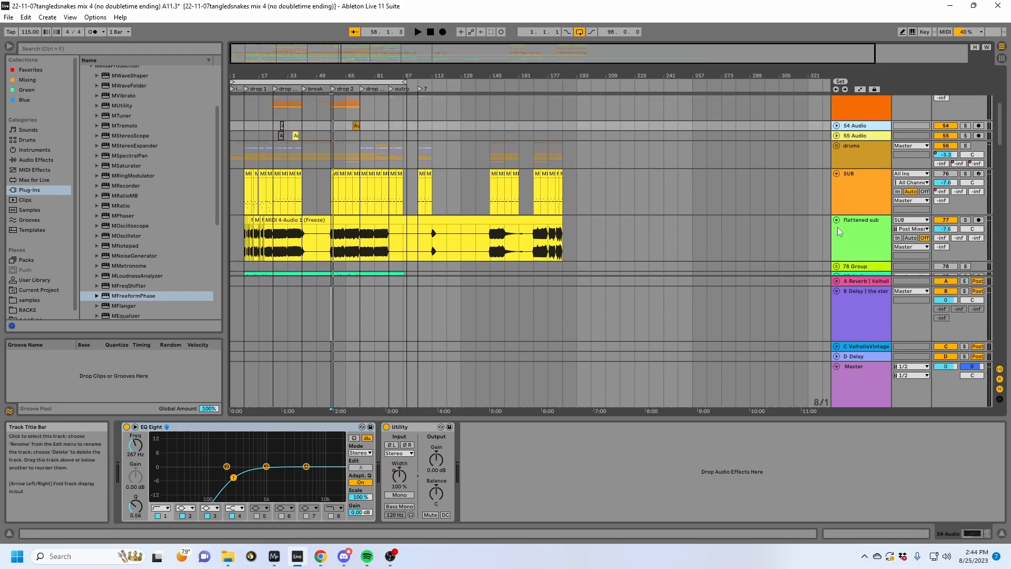
click(320, 240)
key(plus)
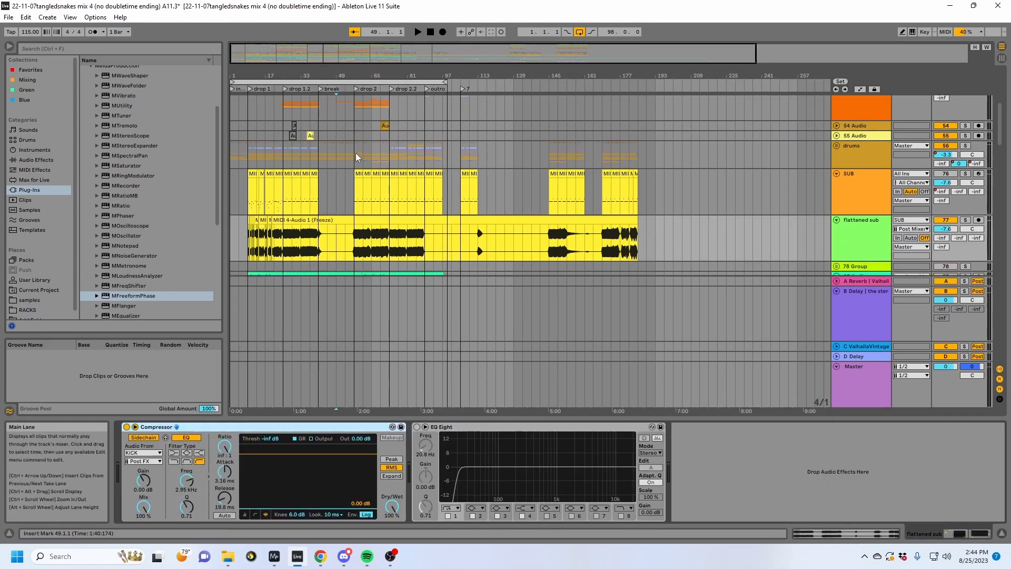
click(356, 154)
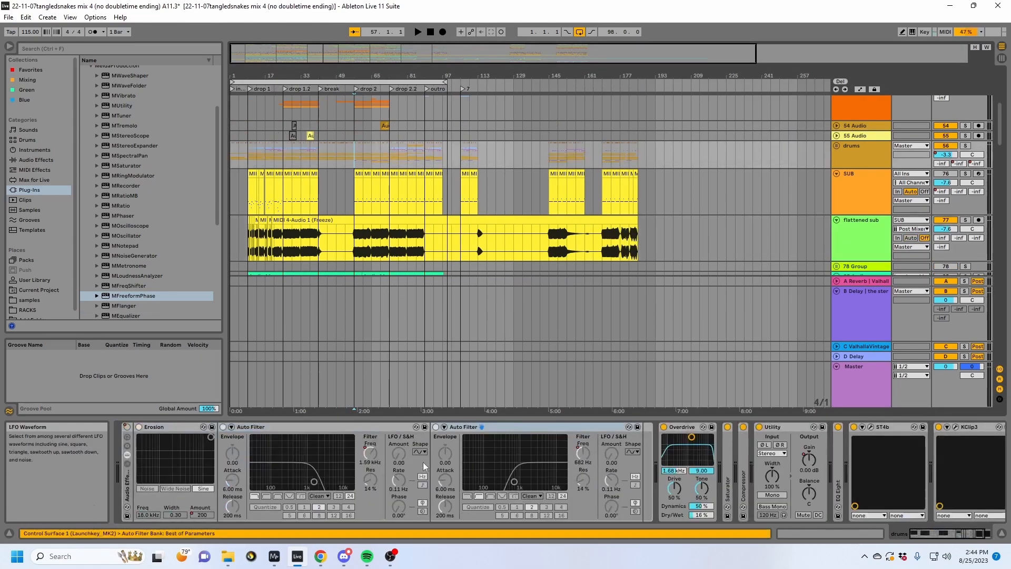